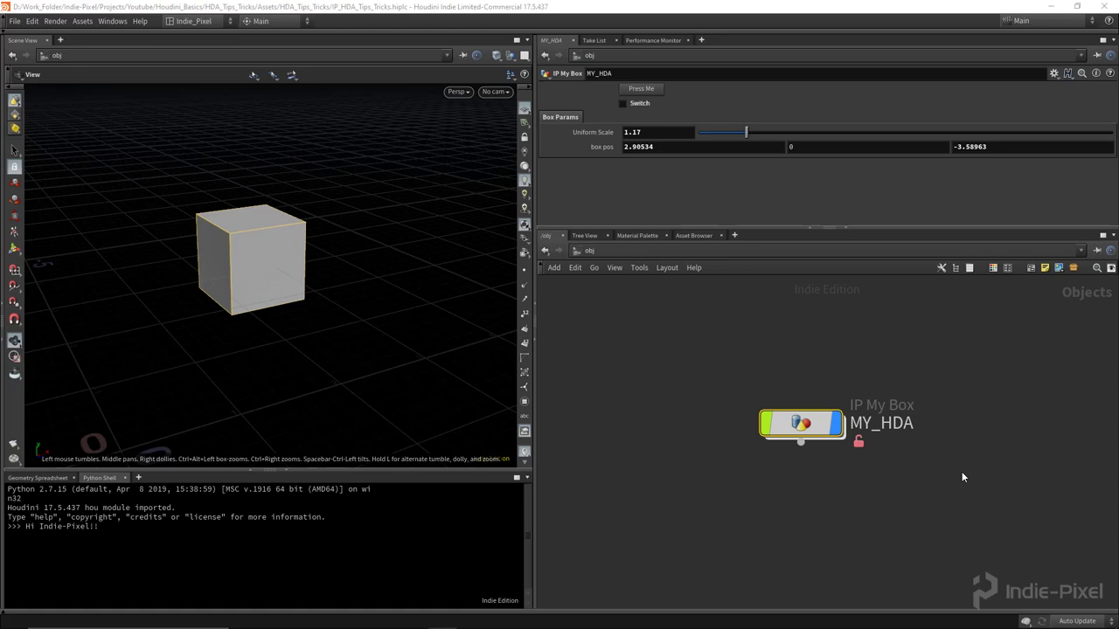
# - Test the finished IP My Box asset by running its Press Me action, highlighting the printed text, and toggling its Switch option
pyautogui.click(643, 89)
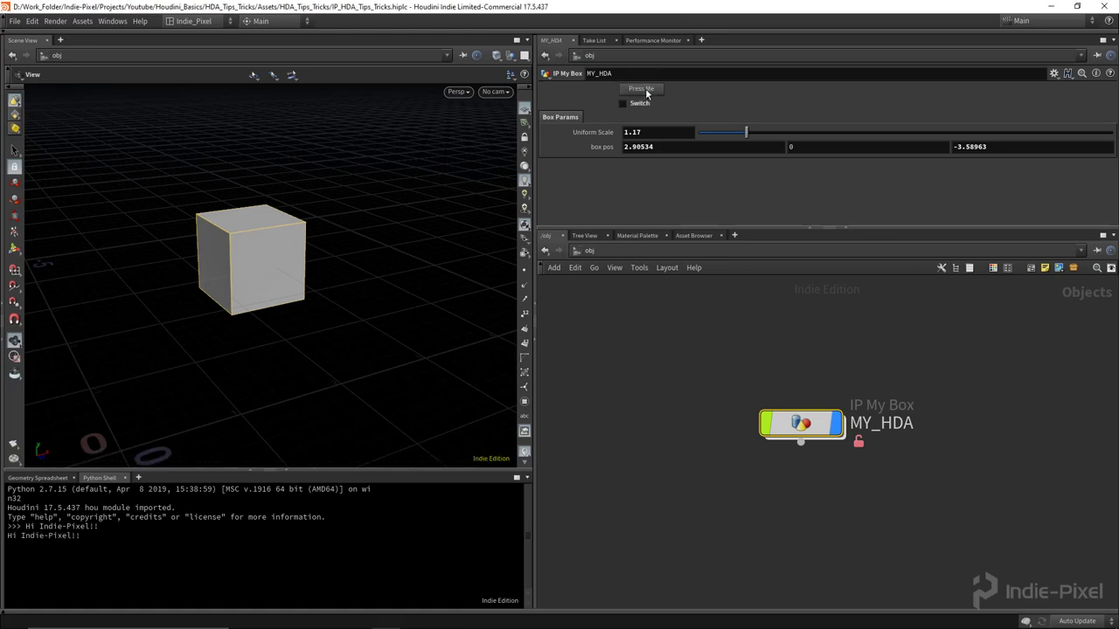
pyautogui.moveTo(81, 536); pyautogui.dragTo(7, 537)
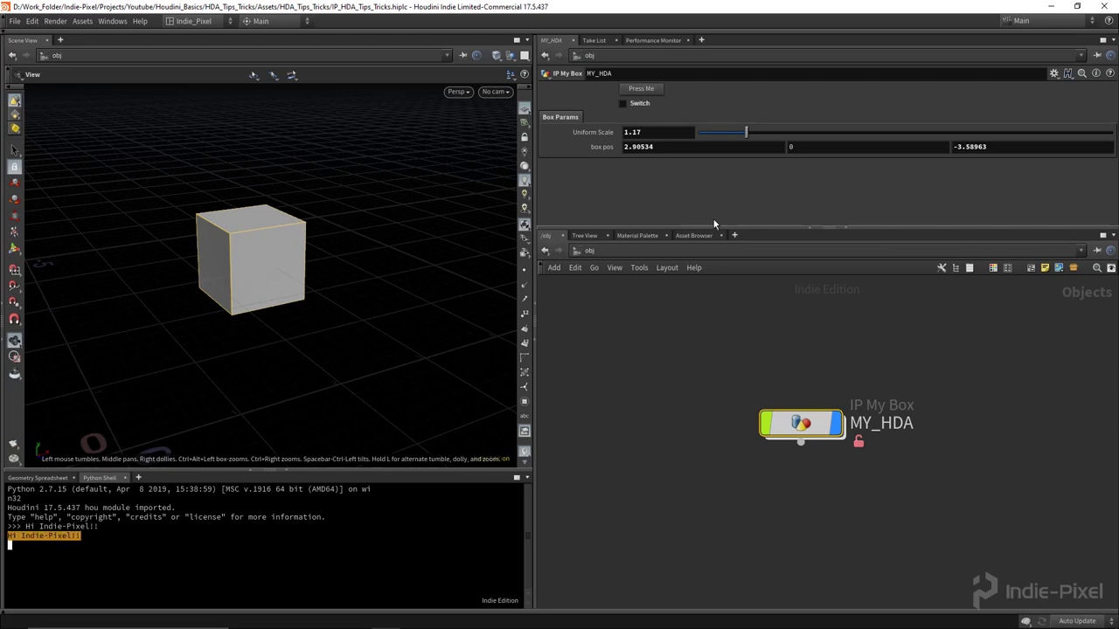
pyautogui.click(635, 105)
pyautogui.click(635, 105)
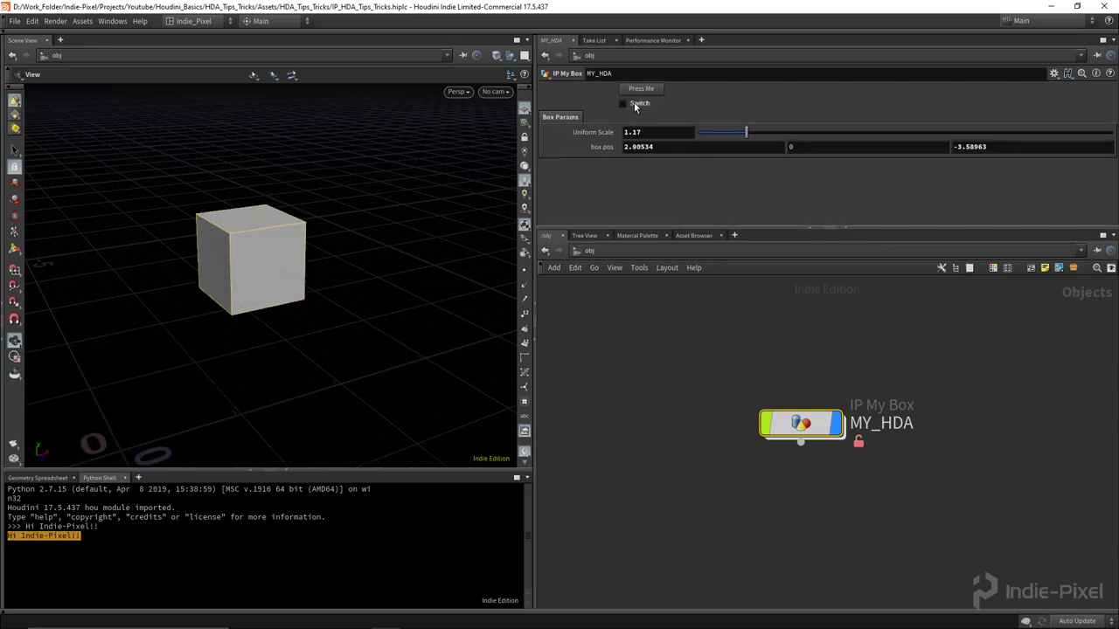
pyautogui.click(634, 106)
pyautogui.click(635, 106)
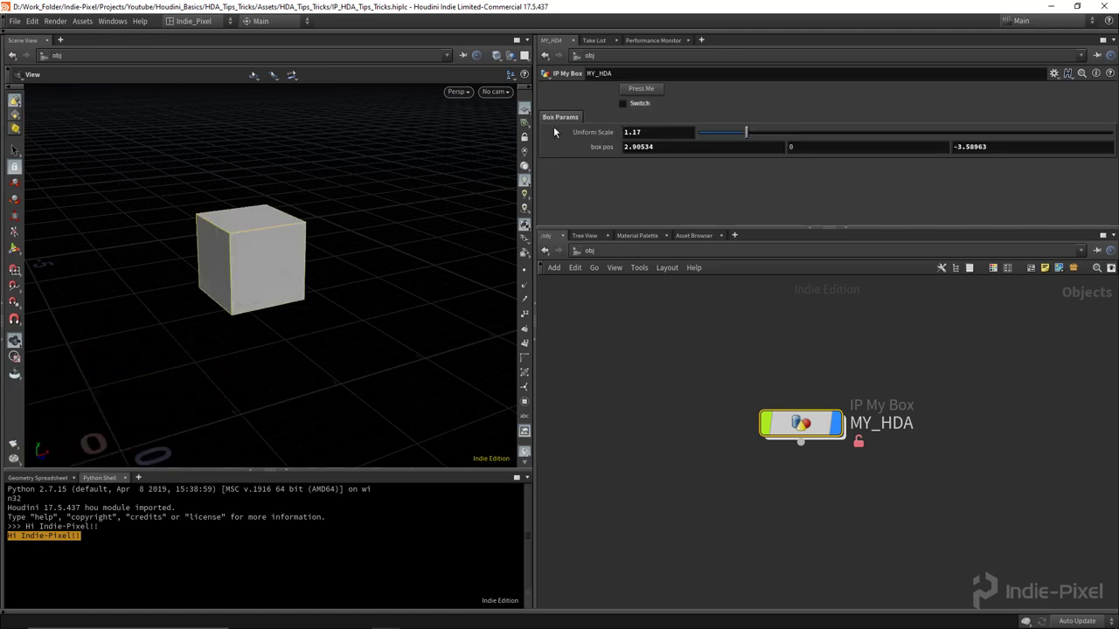
pyautogui.click(637, 108)
pyautogui.click(638, 109)
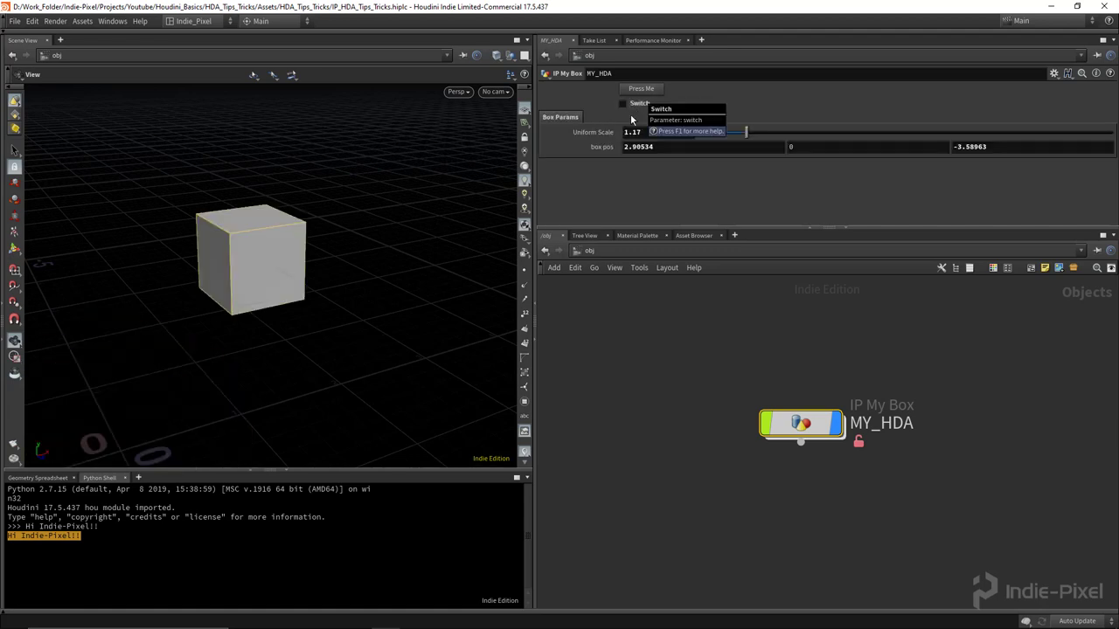
pyautogui.keyDown('alt'); pyautogui.moveTo(292, 292); pyautogui.dragTo(232, 293); pyautogui.keyUp('alt')
pyautogui.press('Return')
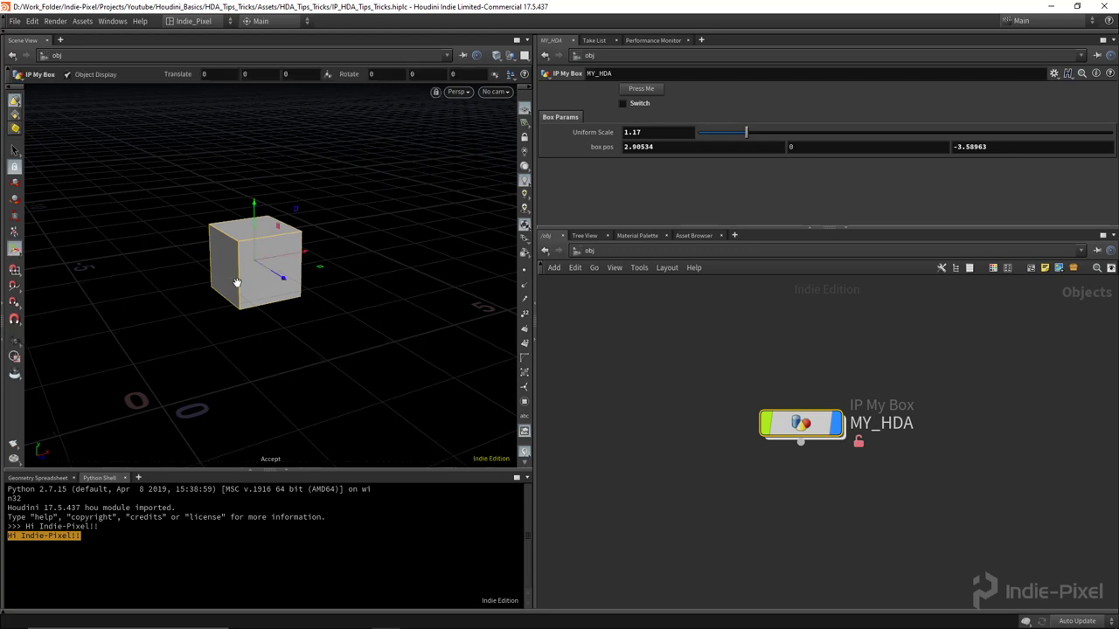
pyautogui.moveTo(323, 271)
pyautogui.mouseDown()
pyautogui.moveTo(260, 176)
pyautogui.moveTo(412, 242)
pyautogui.moveTo(216, 329)
pyautogui.moveTo(425, 241)
pyautogui.moveTo(332, 292)
pyautogui.moveTo(363, 237)
pyautogui.moveTo(304, 262)
pyautogui.moveTo(317, 258)
pyautogui.mouseUp()
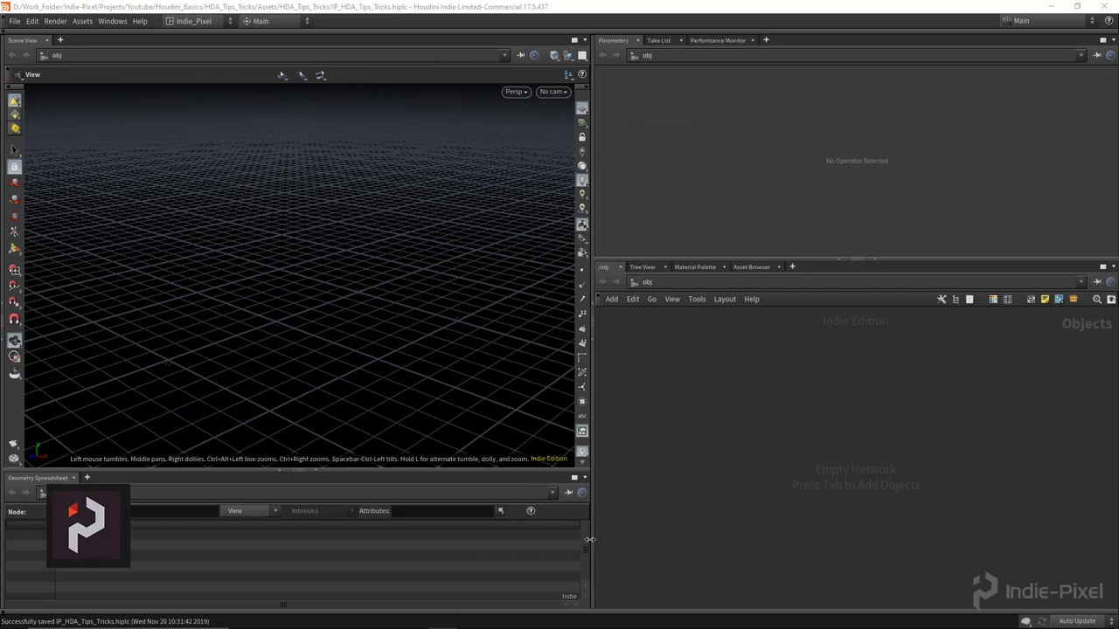
# - Narrow the scene view slightly to give the parameter and network panes more width
pyautogui.moveTo(595, 538); pyautogui.dragTo(564, 537)
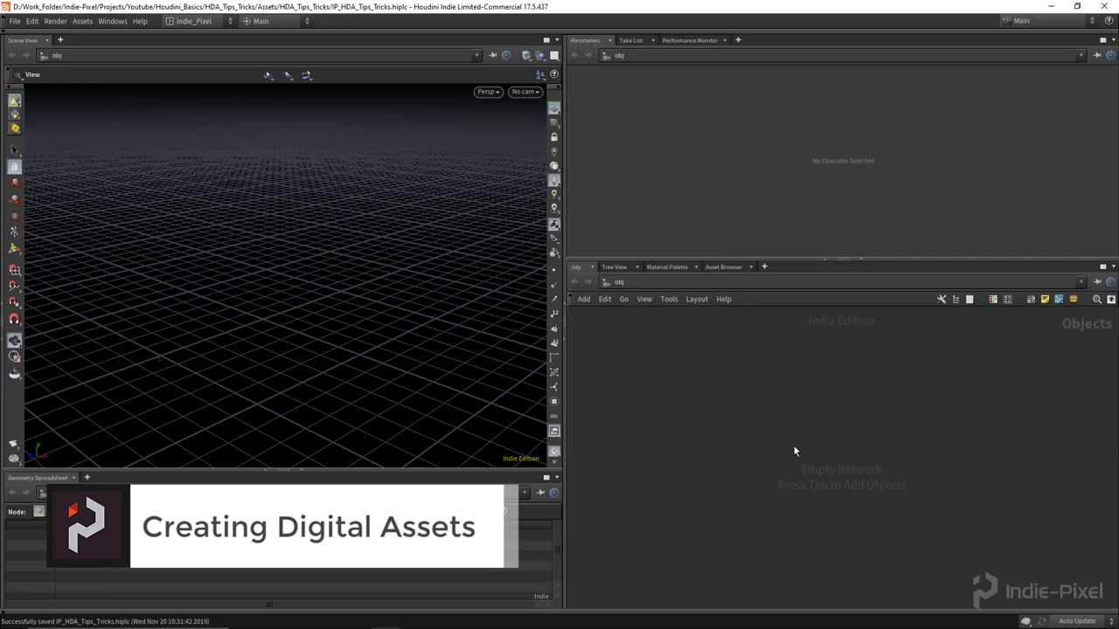
pyautogui.moveTo(340, 316); pyautogui.dragTo(358, 302)
pyautogui.moveTo(358, 301); pyautogui.dragTo(347, 298, button='middle')
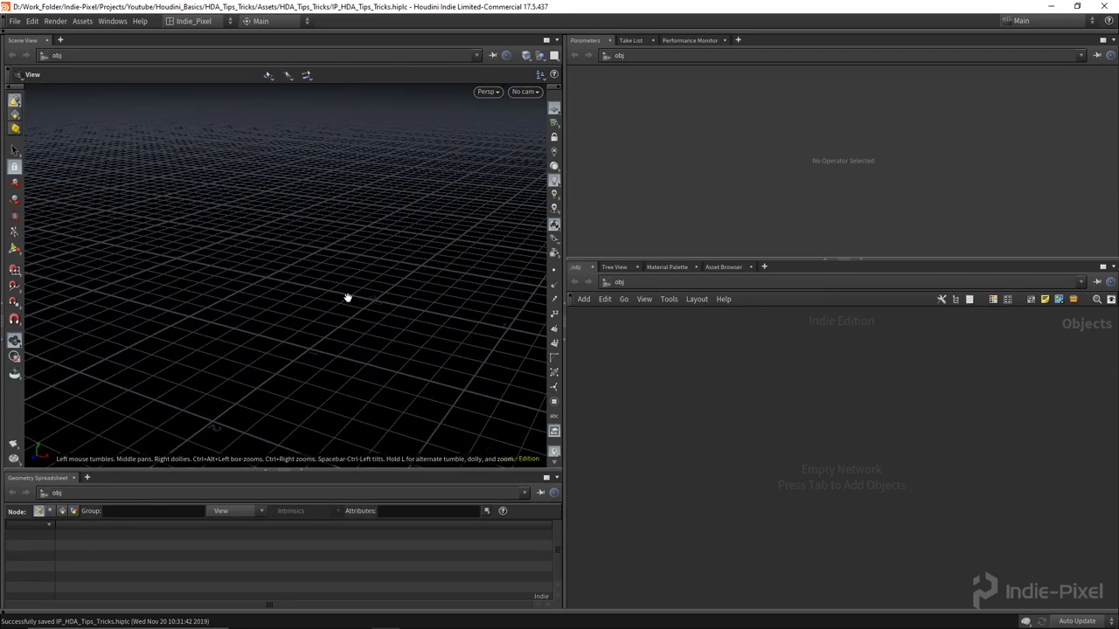
# - Add a Geometry object to the empty object network and place it near the middle
pyautogui.press('Tab')
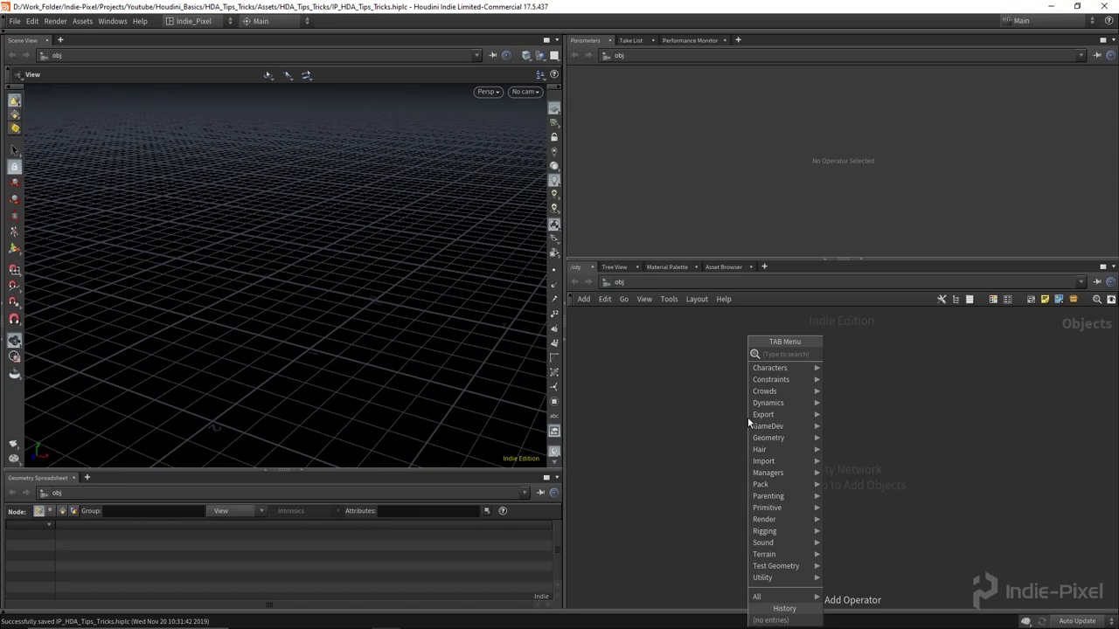
pyautogui.write('geo')
pyautogui.press('Return')
pyautogui.click(750, 418)
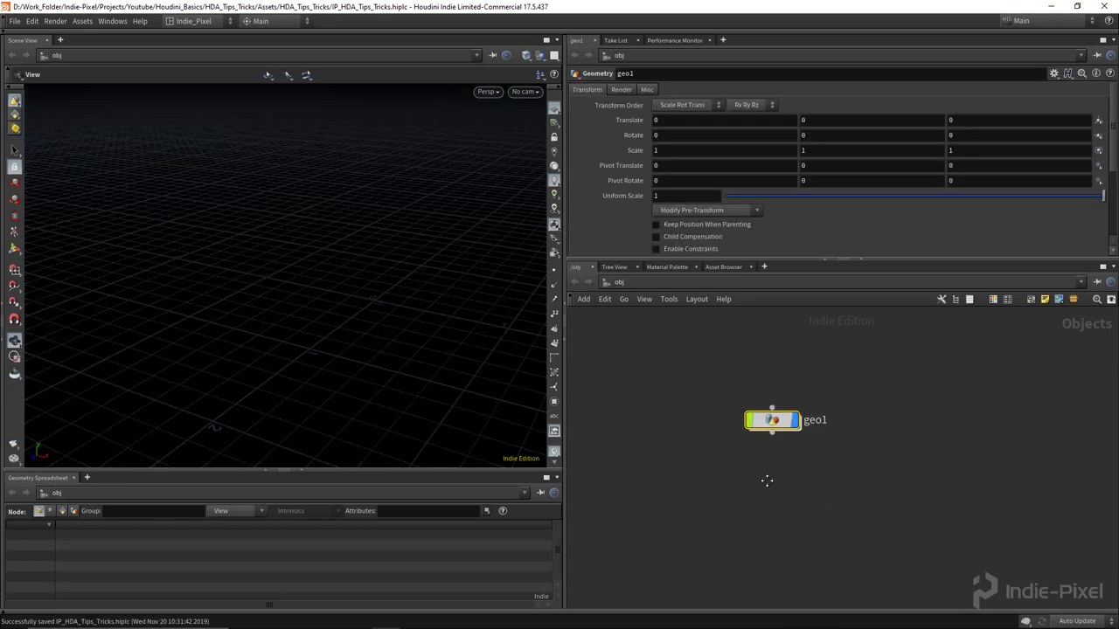
pyautogui.moveTo(739, 416); pyautogui.dragTo(726, 436)
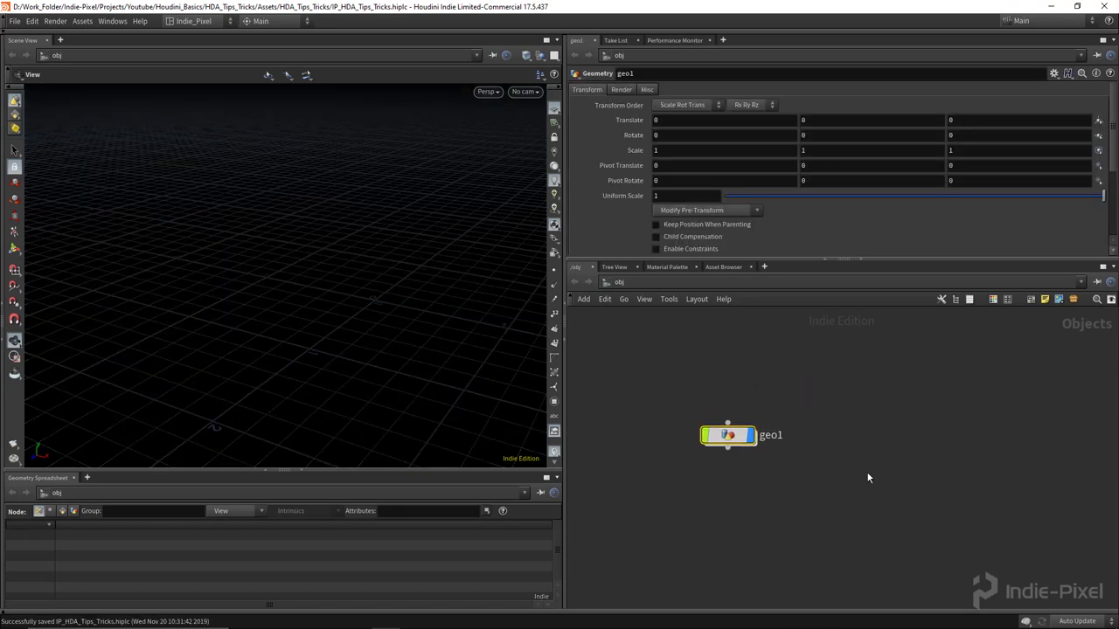
pyautogui.press('Tab')
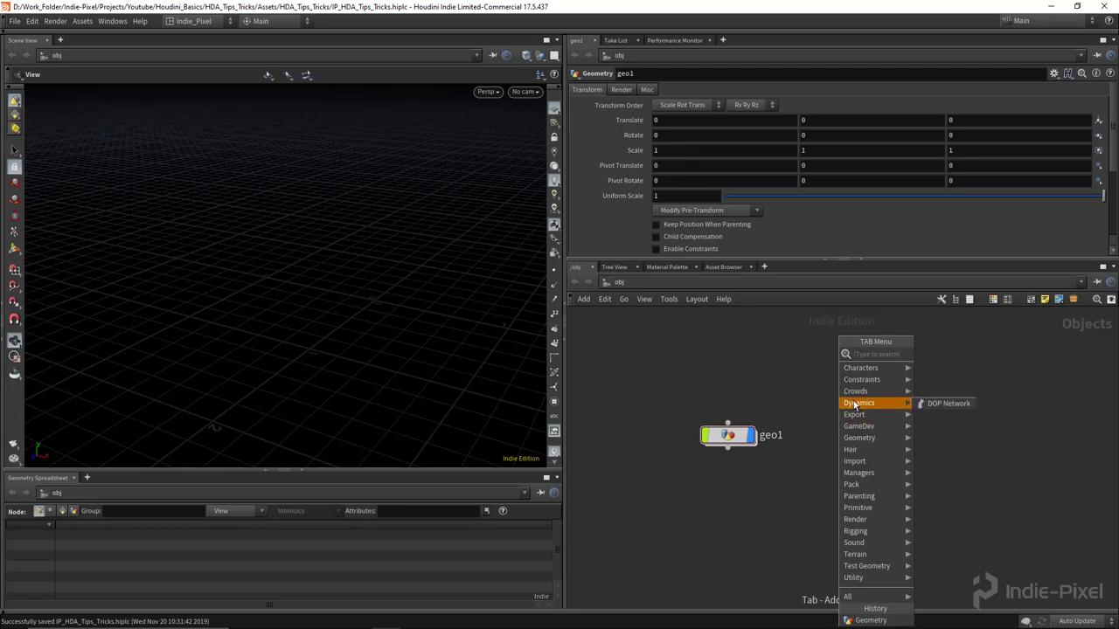
pyautogui.press('Escape')
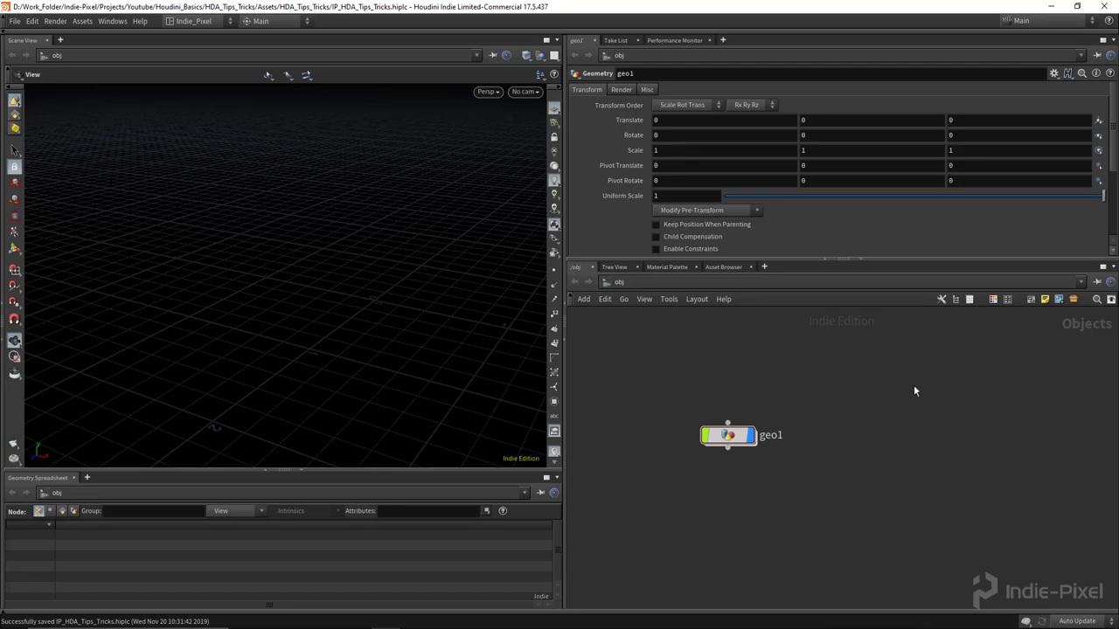
pyautogui.moveTo(728, 434); pyautogui.dragTo(775, 437)
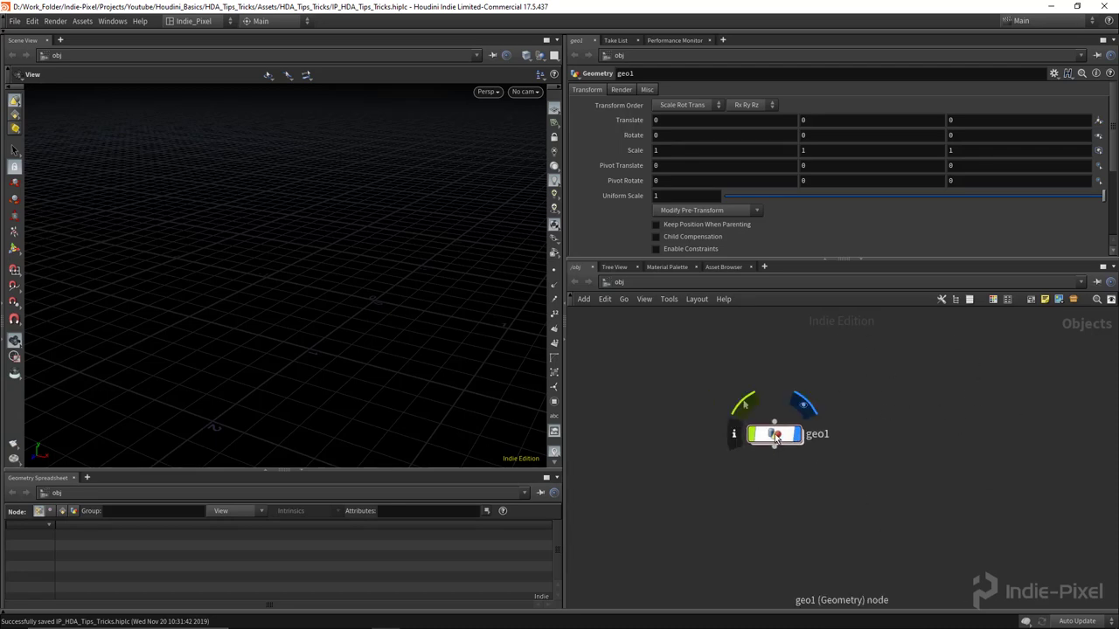
# - Add a second Geometry object beside geo1 and go inside it
pyautogui.press('Tab')
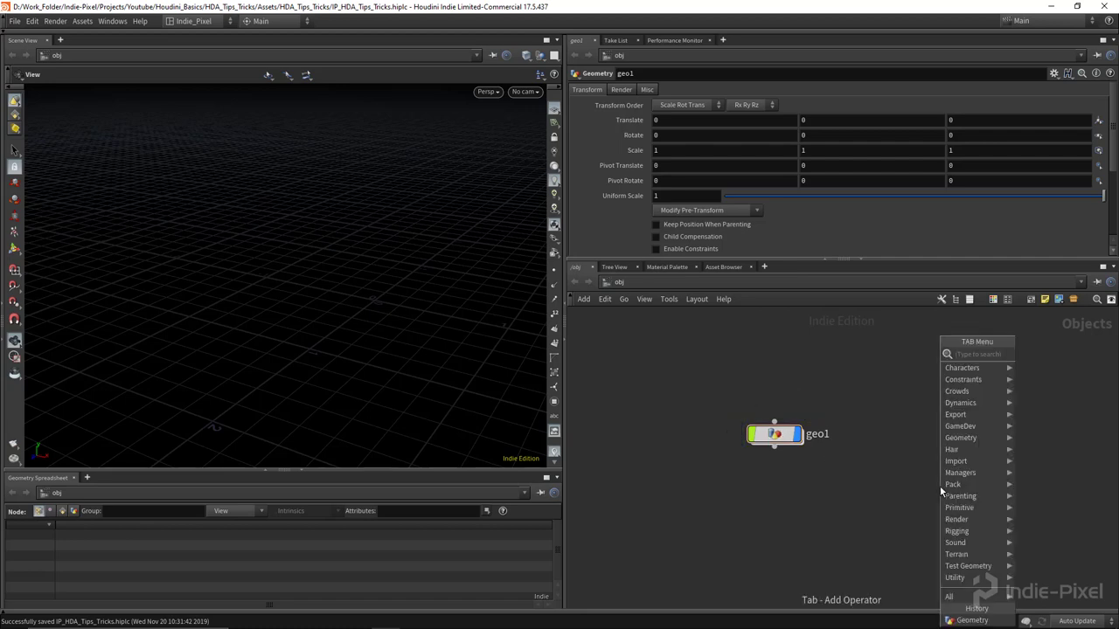
pyautogui.write('geo')
pyautogui.press('Return')
pyautogui.click(898, 434)
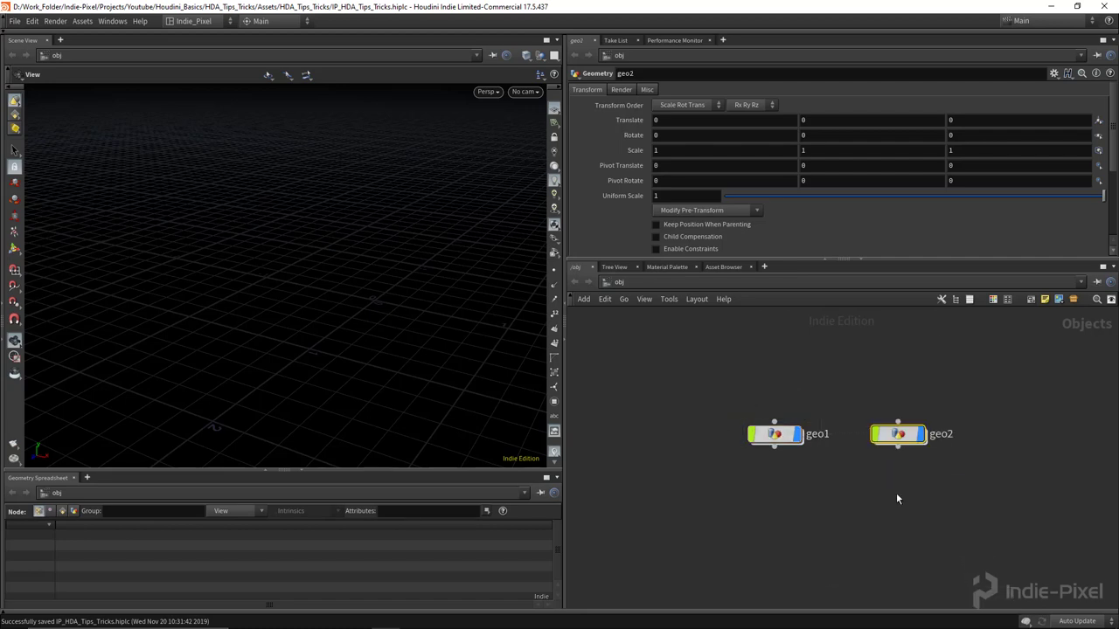
pyautogui.press('h')
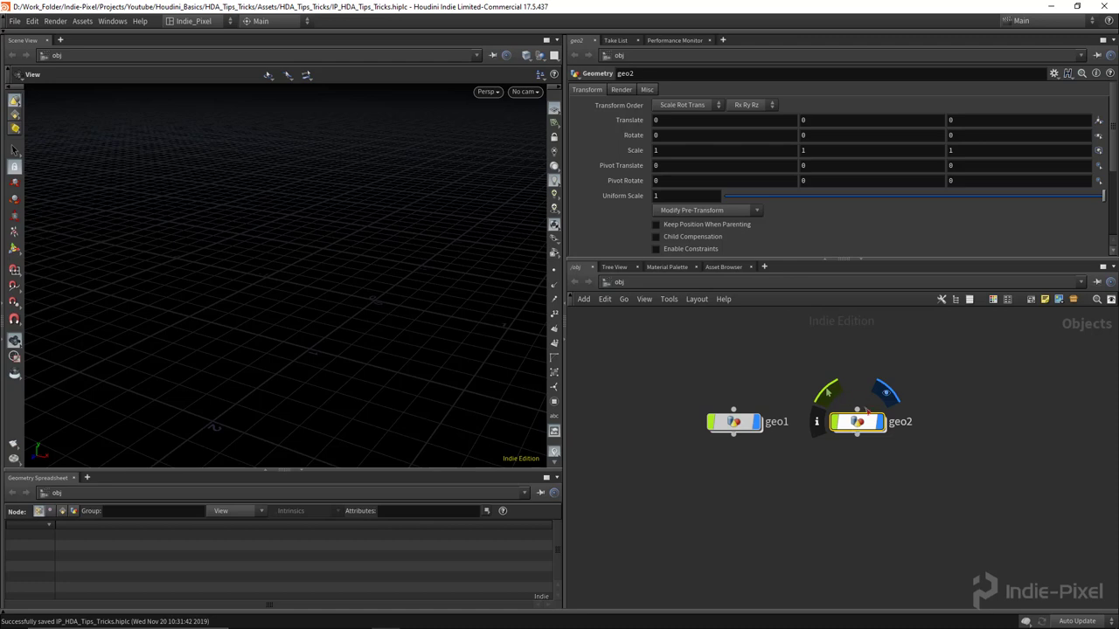
pyautogui.doubleClick(855, 425)
pyautogui.press('Tab')
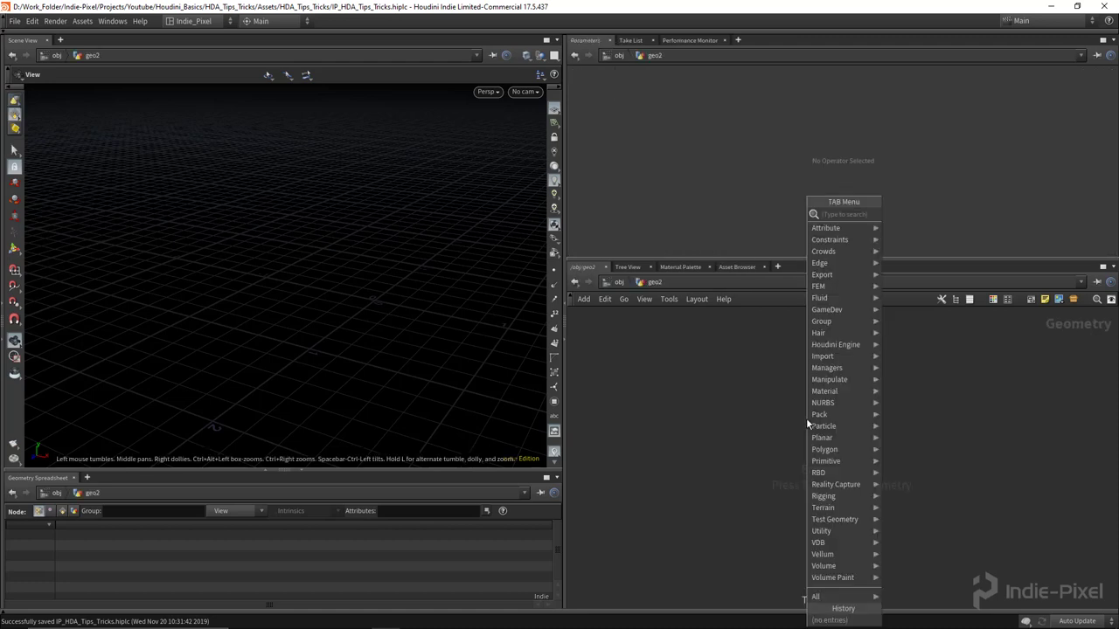
pyautogui.write('bo')
pyautogui.click(902, 236)
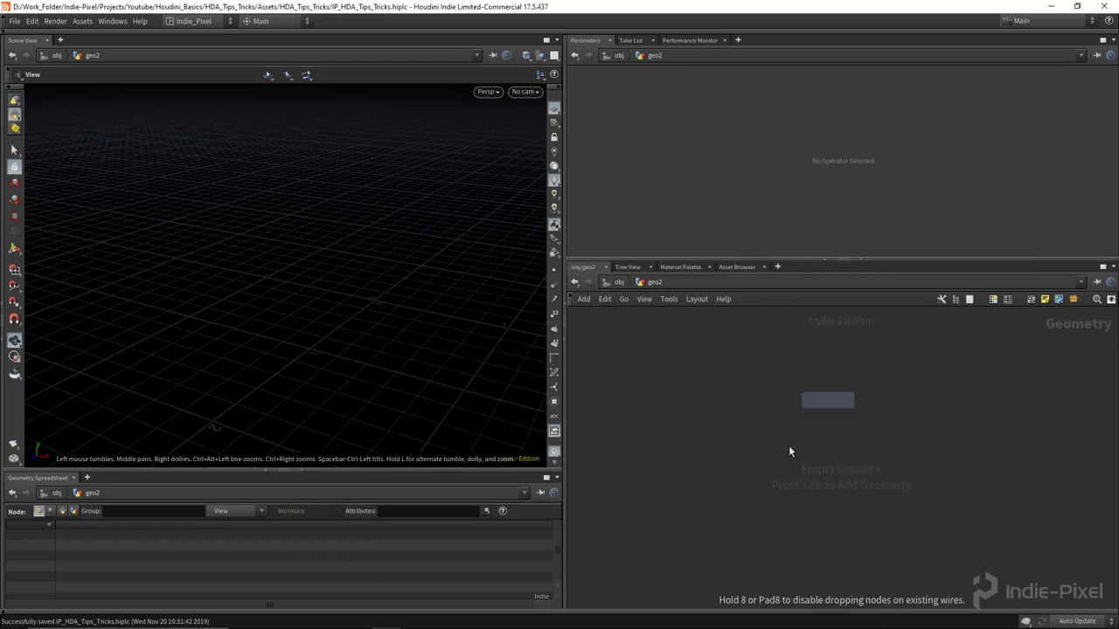
pyautogui.click(788, 447)
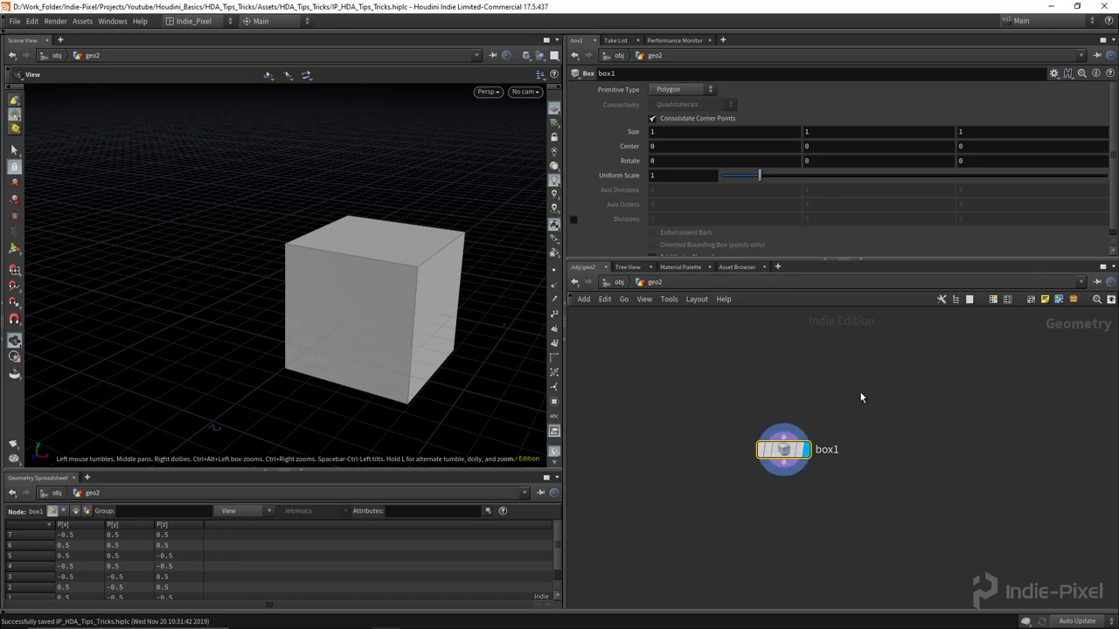
pyautogui.moveTo(860, 391); pyautogui.dragTo(719, 507)
pyautogui.press('Delete')
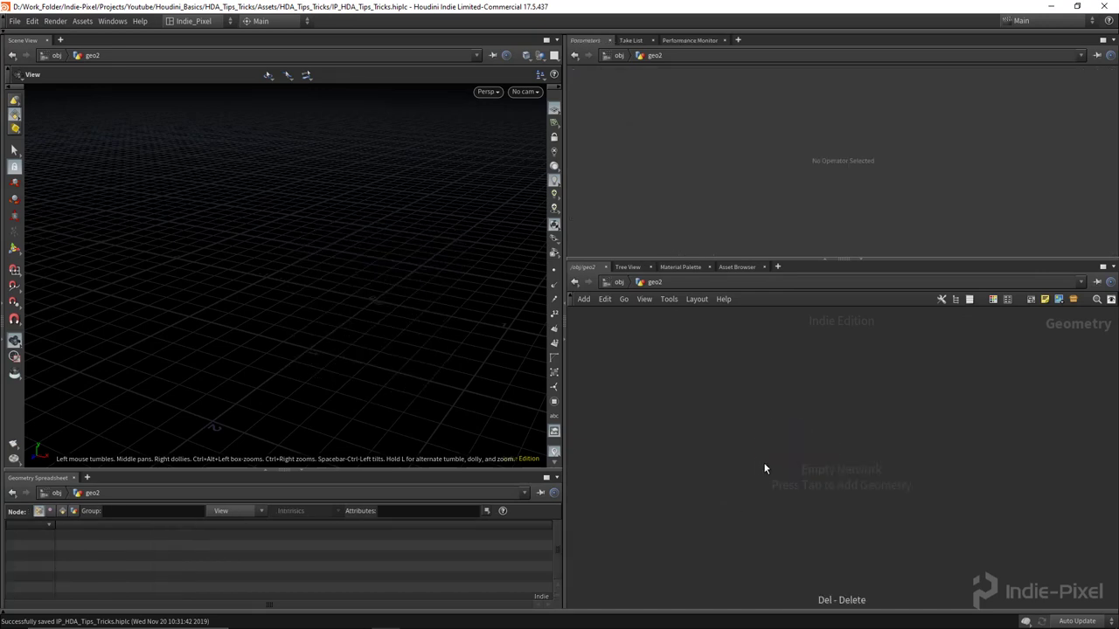
# - Add a Box node inside the geo2 network
pyautogui.press('Tab')
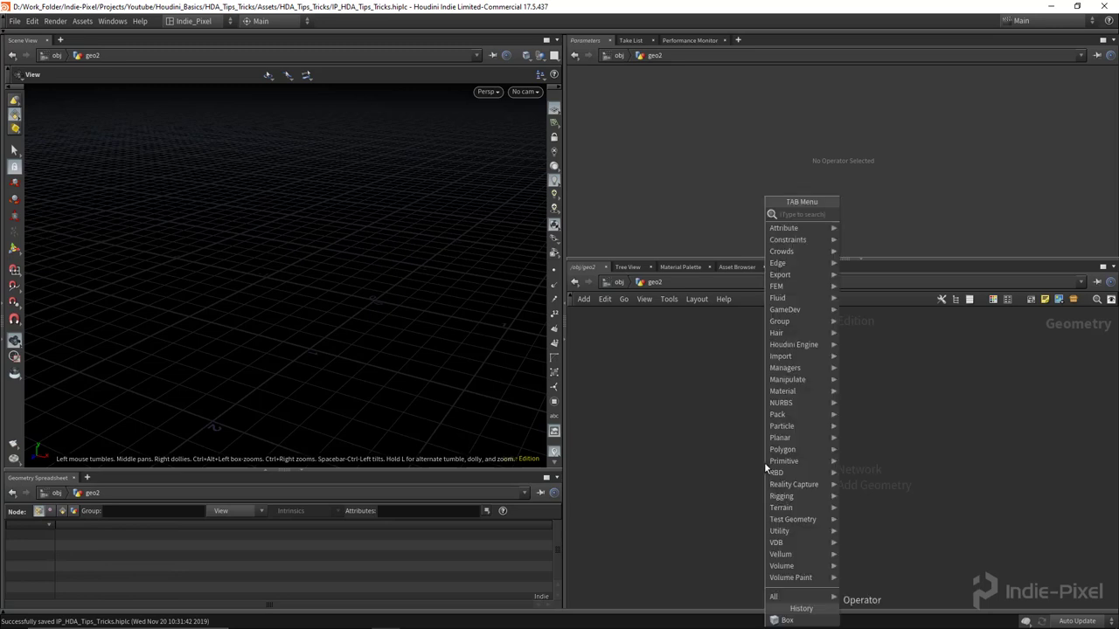
pyautogui.click(781, 620)
pyautogui.click(822, 455)
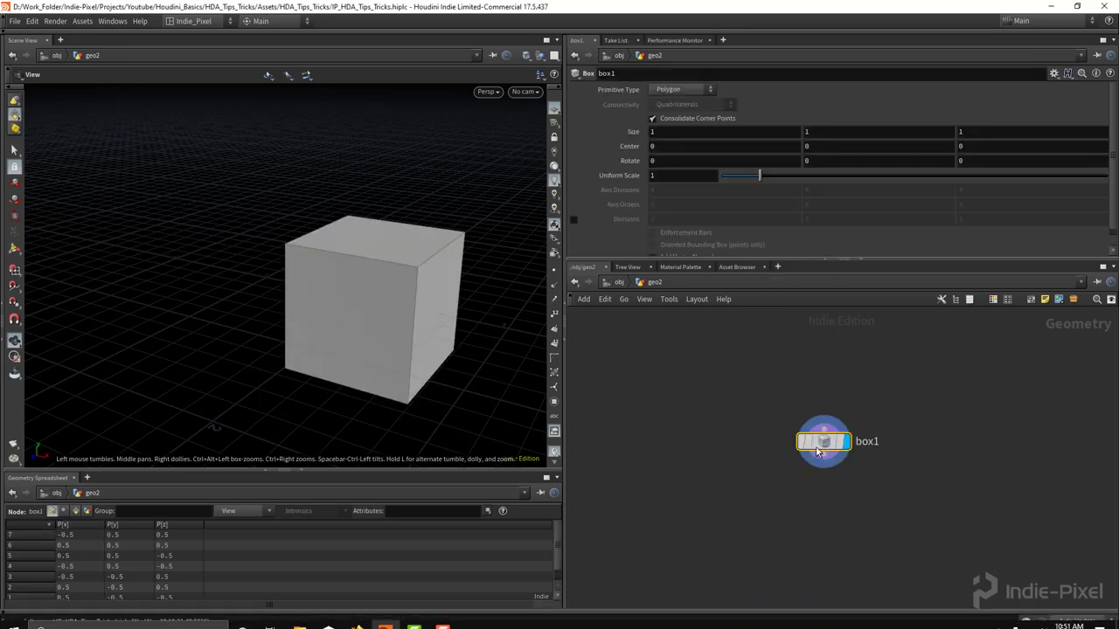
pyautogui.hotkey('ctrl', 's')
# - Return to the object level and delete the empty geo1 node
pyautogui.press('u')
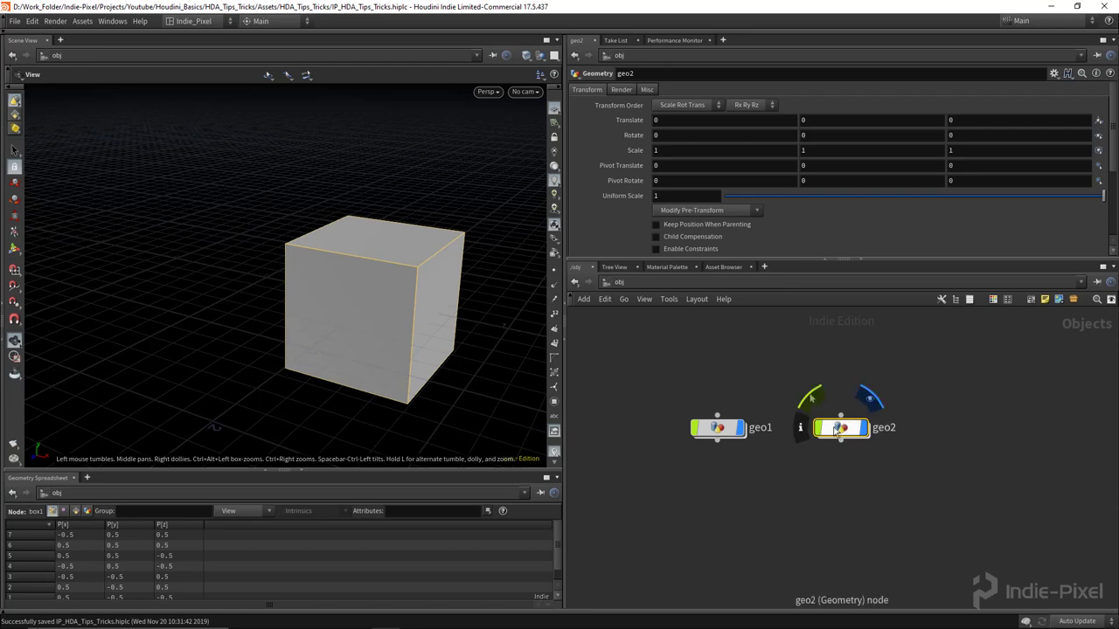
pyautogui.click(716, 432)
pyautogui.press('Delete')
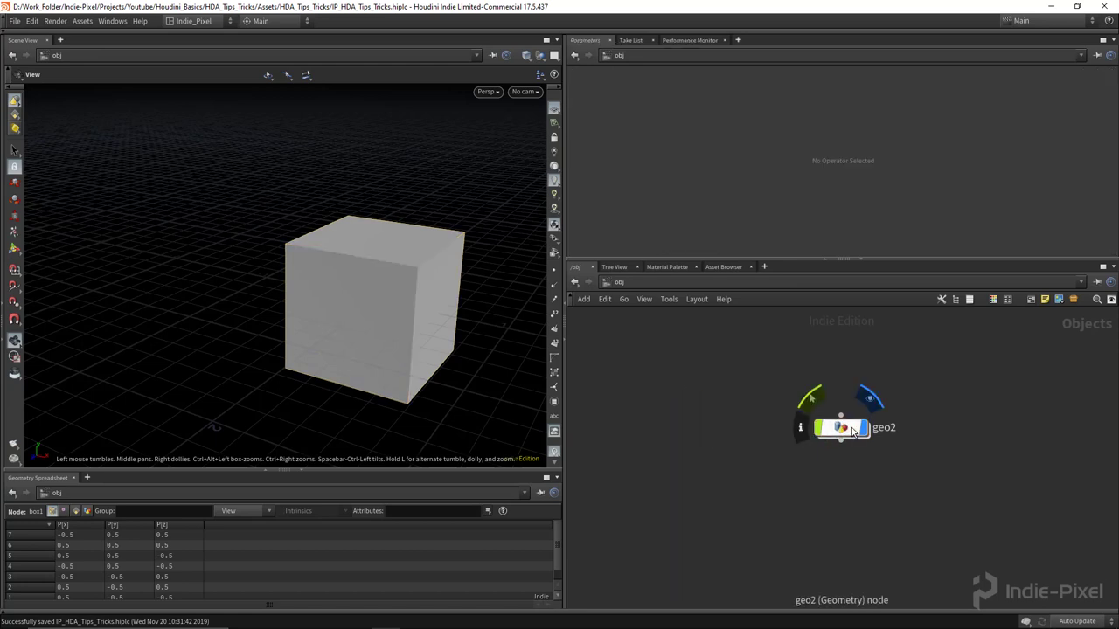
# - Start creating a digital asset from geo2 and set its operator name to ip_my_box
pyautogui.click(841, 427)
pyautogui.rightClick(841, 427)
pyautogui.click(874, 574)
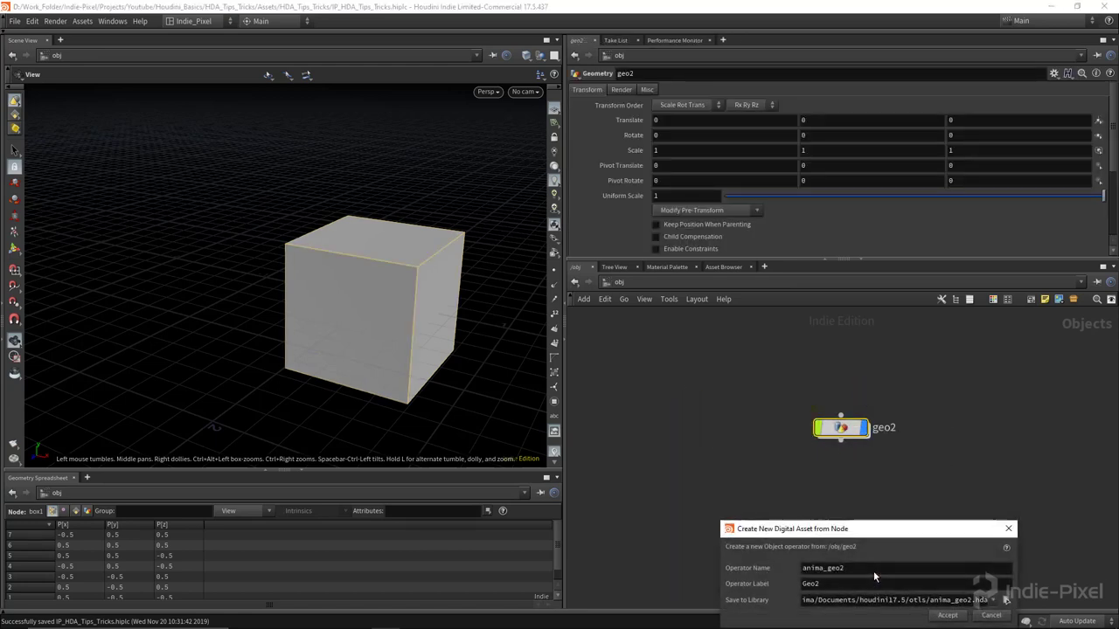
pyautogui.moveTo(840, 530); pyautogui.dragTo(379, 328)
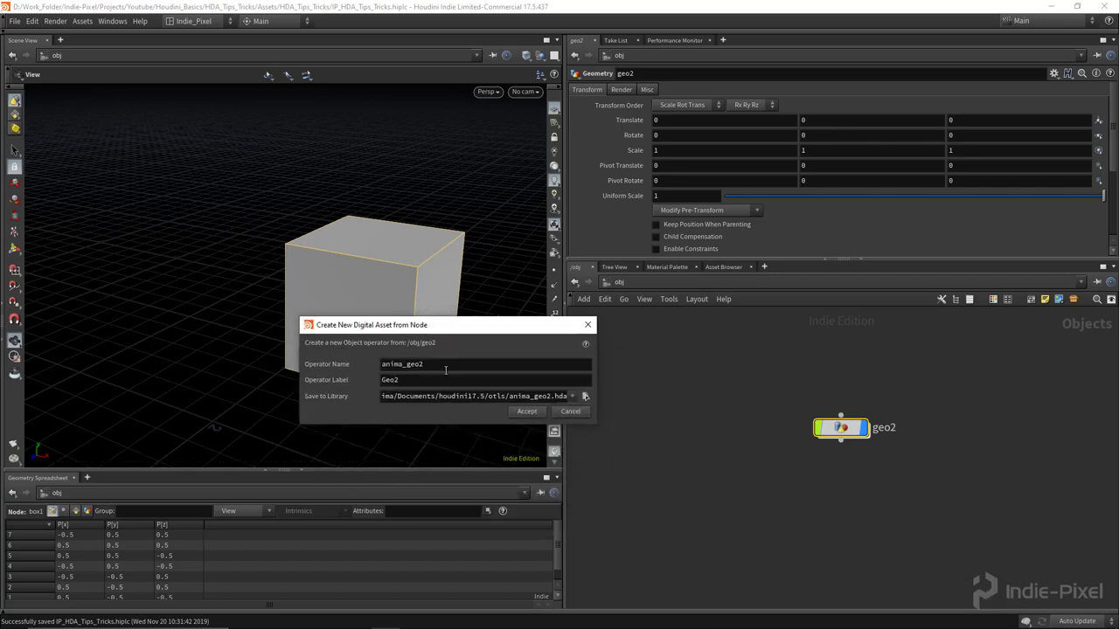
pyautogui.hotkey('ctrl', 'a')
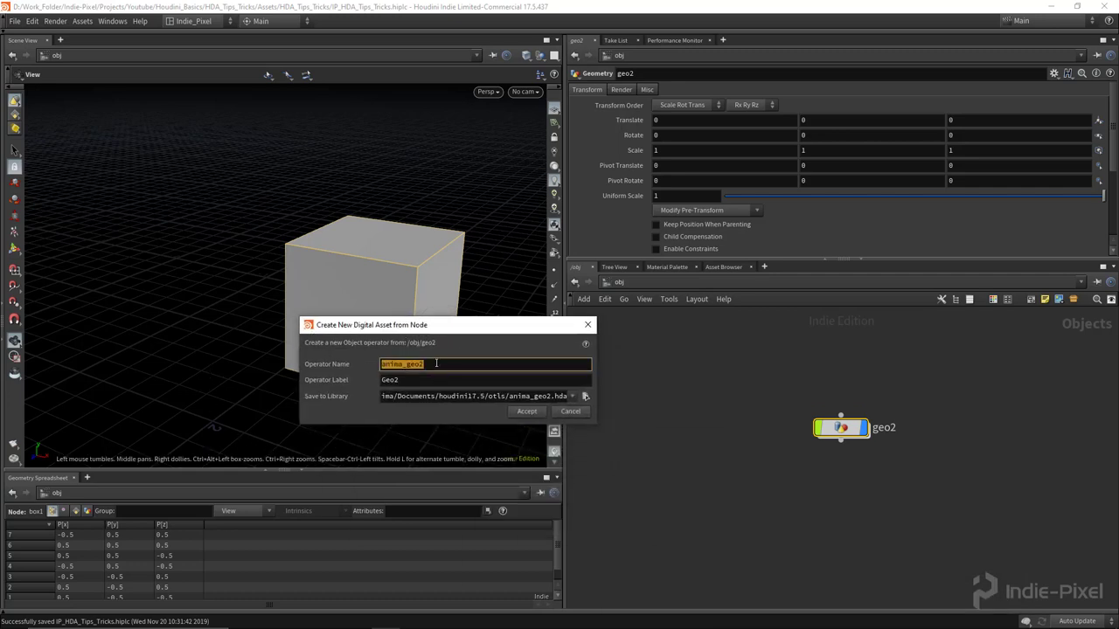
pyautogui.write('i')
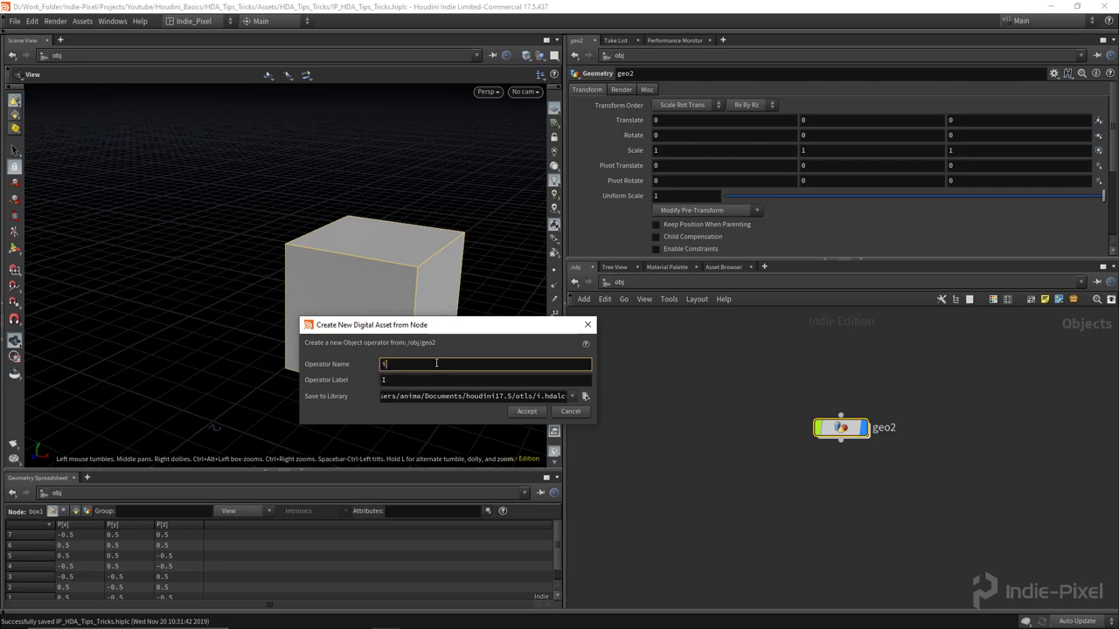
pyautogui.write('p_my_box')
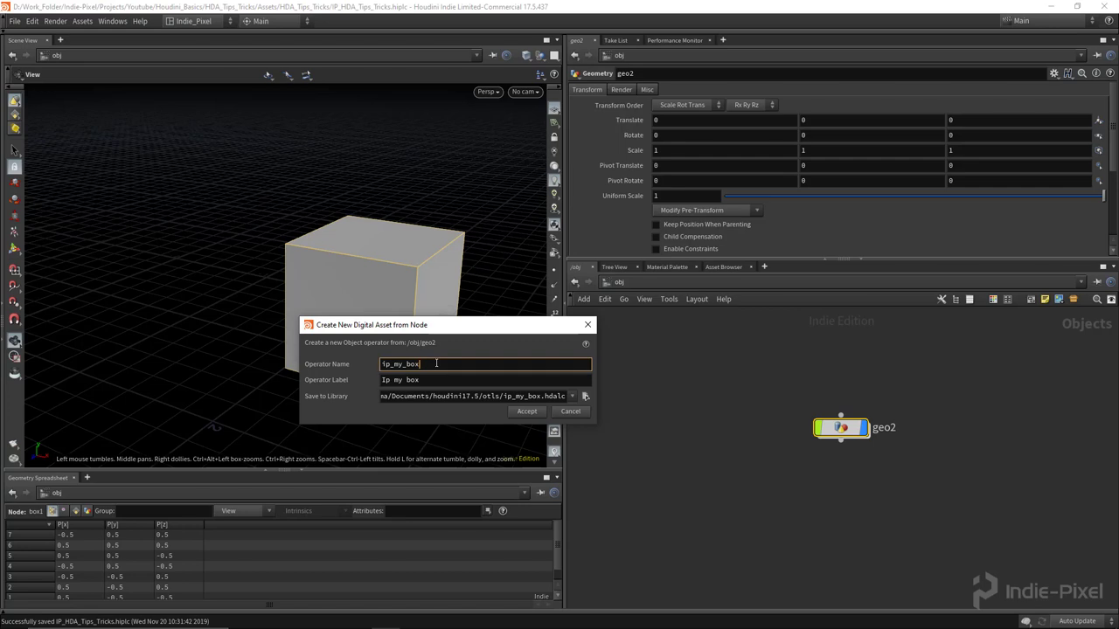
# - Capitalize the new asset's operator label as IP My Box
pyautogui.click(445, 377)
pyautogui.press('BackSpace')
pyautogui.write('B')
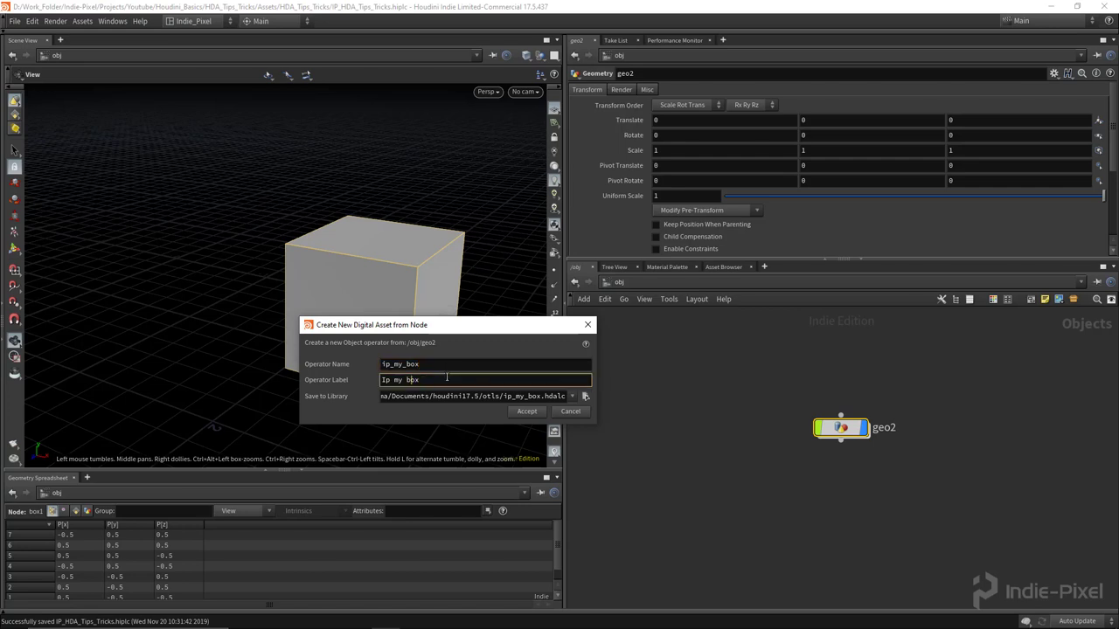
pyautogui.press('BackSpace')
pyautogui.write('M')
pyautogui.press('Left')
pyautogui.press('Left')
pyautogui.press('BackSpace')
pyautogui.write('P')
pyautogui.moveTo(442, 330); pyautogui.dragTo(459, 323)
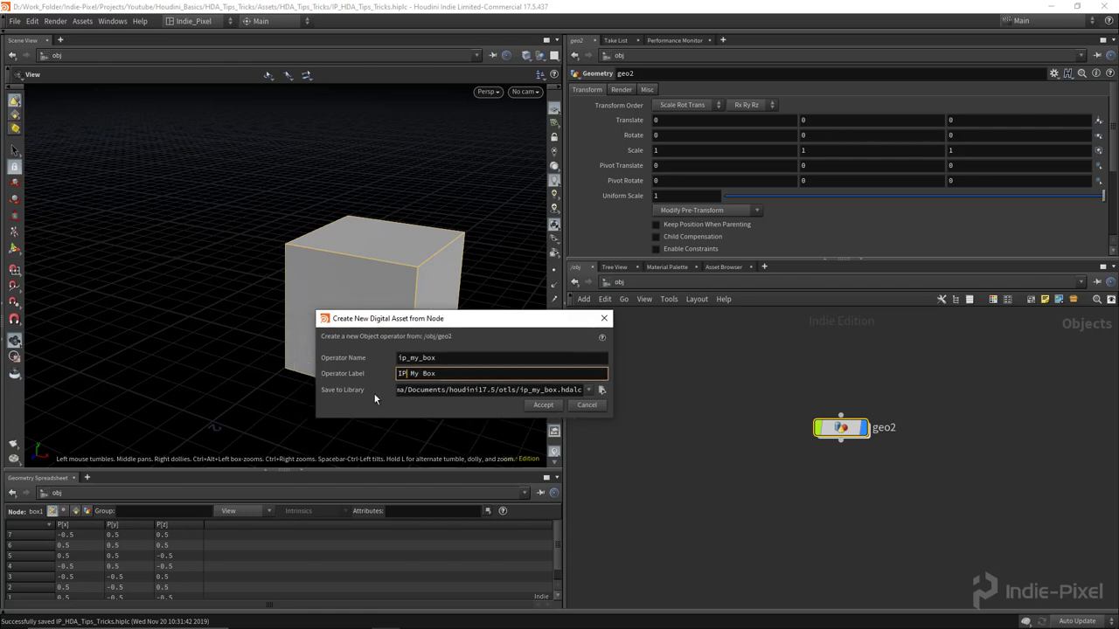
# - Set the new asset's library save location to $JOB/hda/ip_my_box.hdalc
pyautogui.click(428, 390)
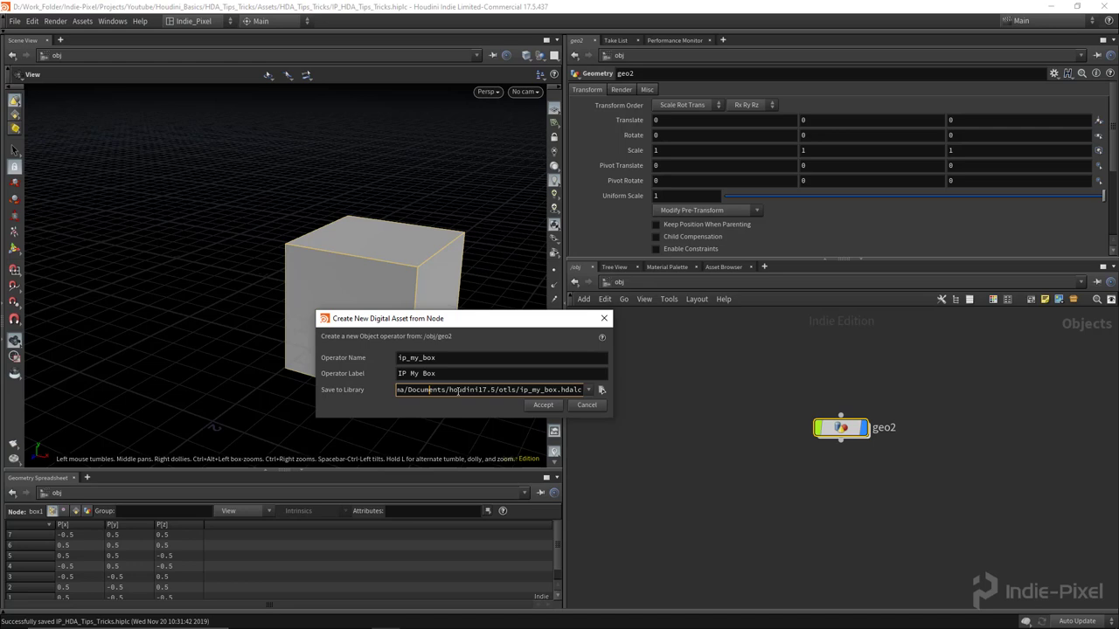
pyautogui.click(601, 390)
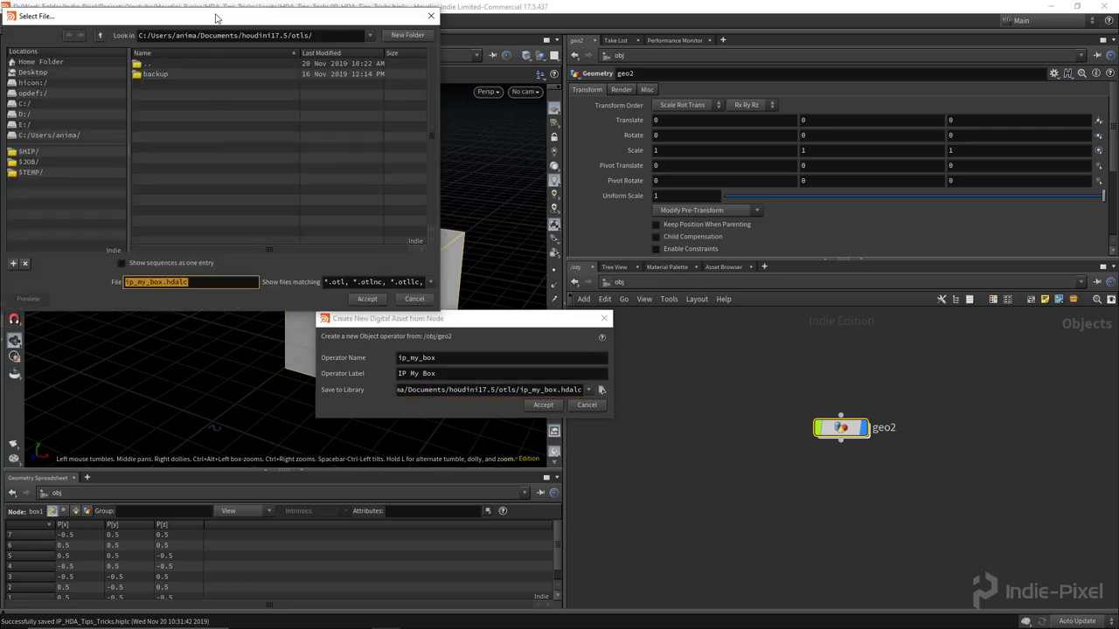
pyautogui.moveTo(216, 18); pyautogui.dragTo(302, 66)
pyautogui.click(112, 212)
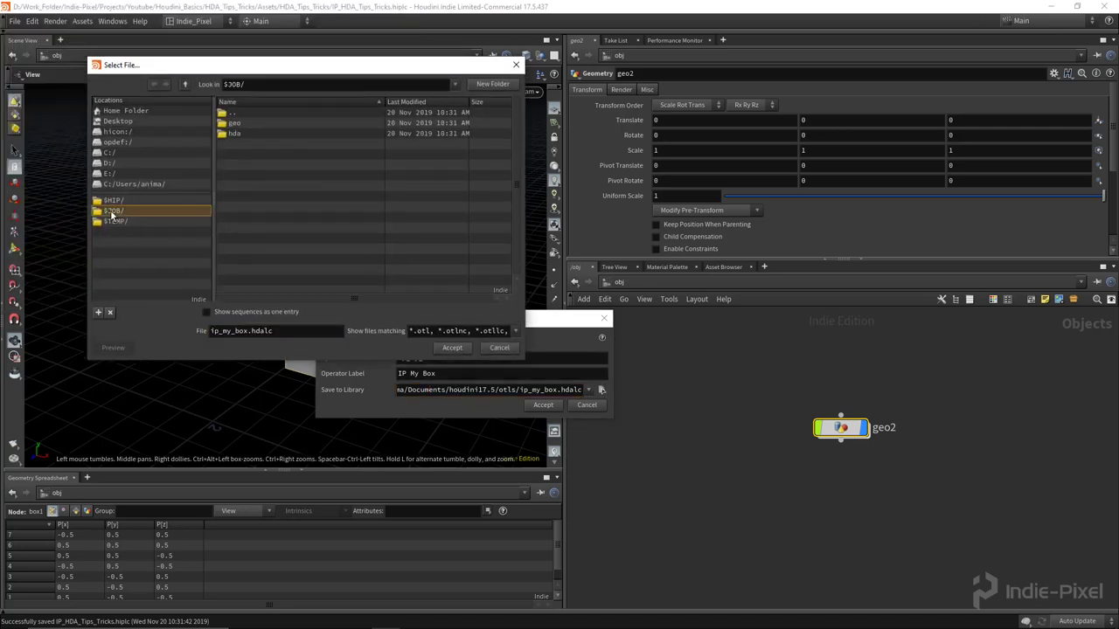
pyautogui.doubleClick(233, 133)
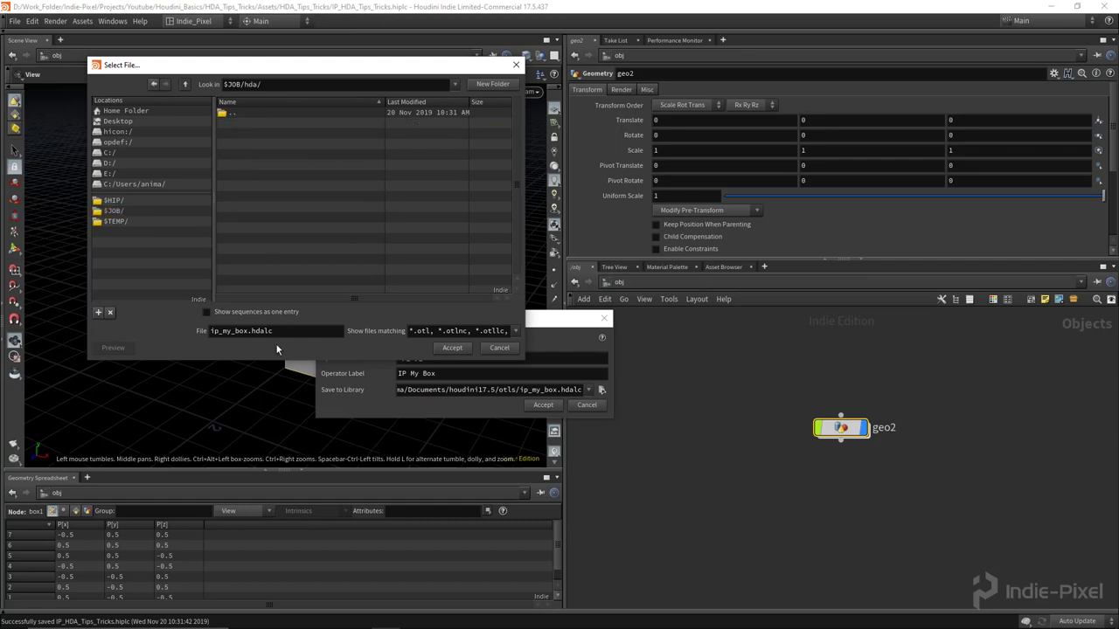
pyautogui.click(462, 348)
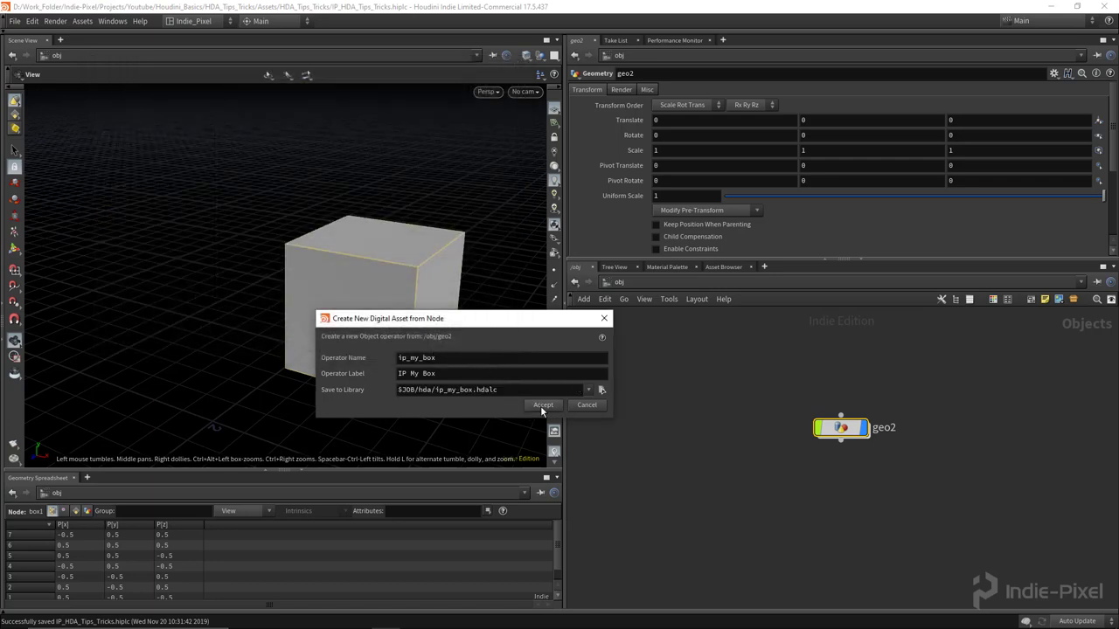
# - Create the IP My Box digital asset and destroy all spare parameters on its instances
pyautogui.click(541, 406)
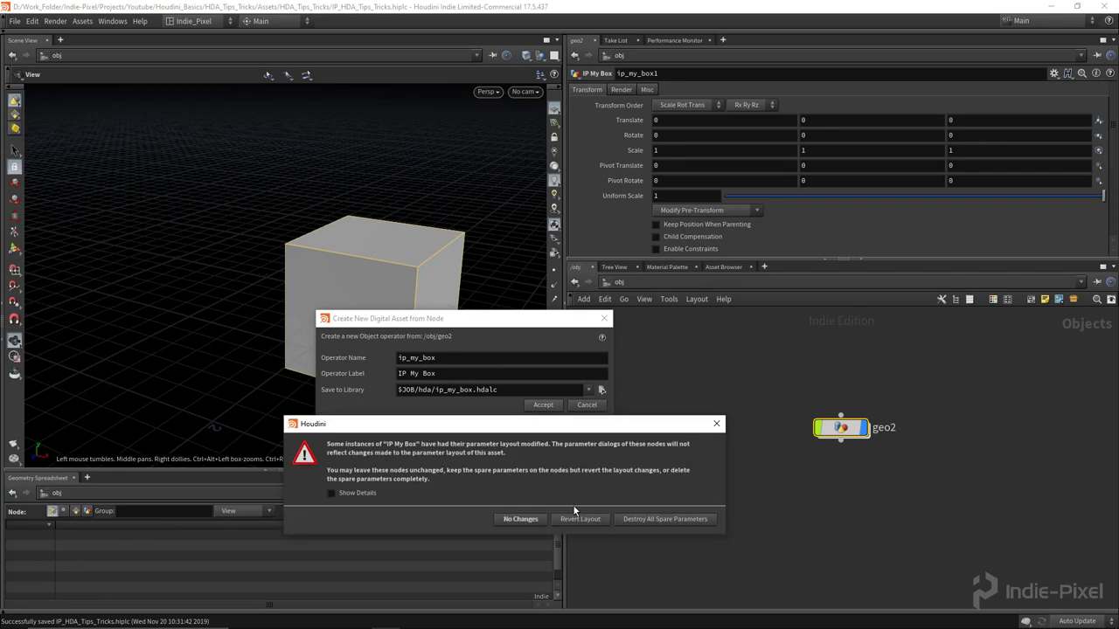
pyautogui.moveTo(505, 431); pyautogui.dragTo(489, 268)
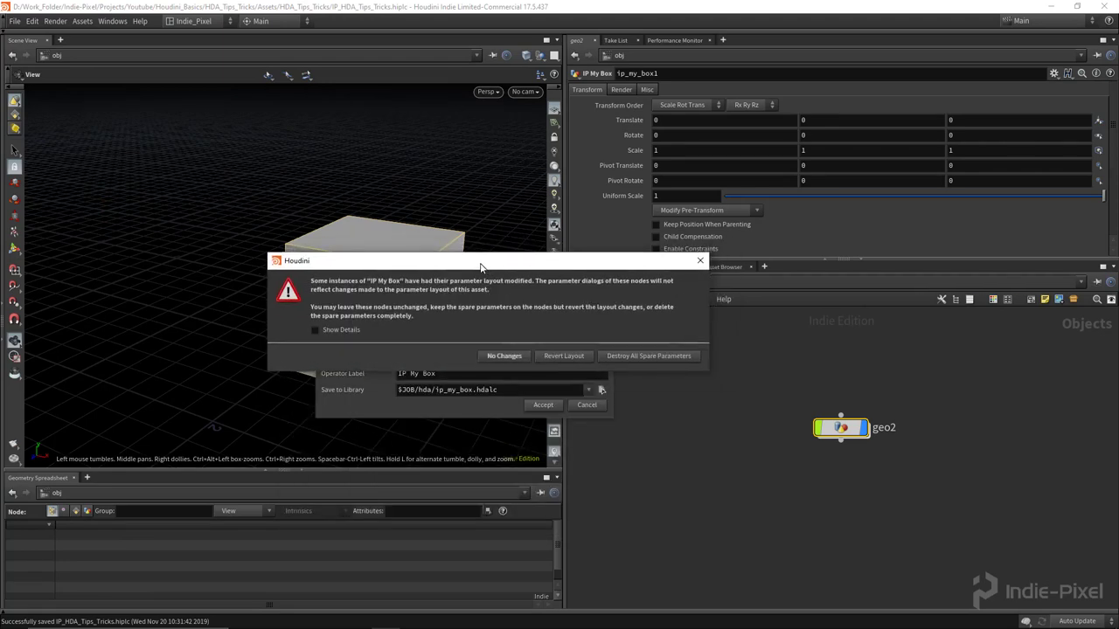
pyautogui.click(631, 356)
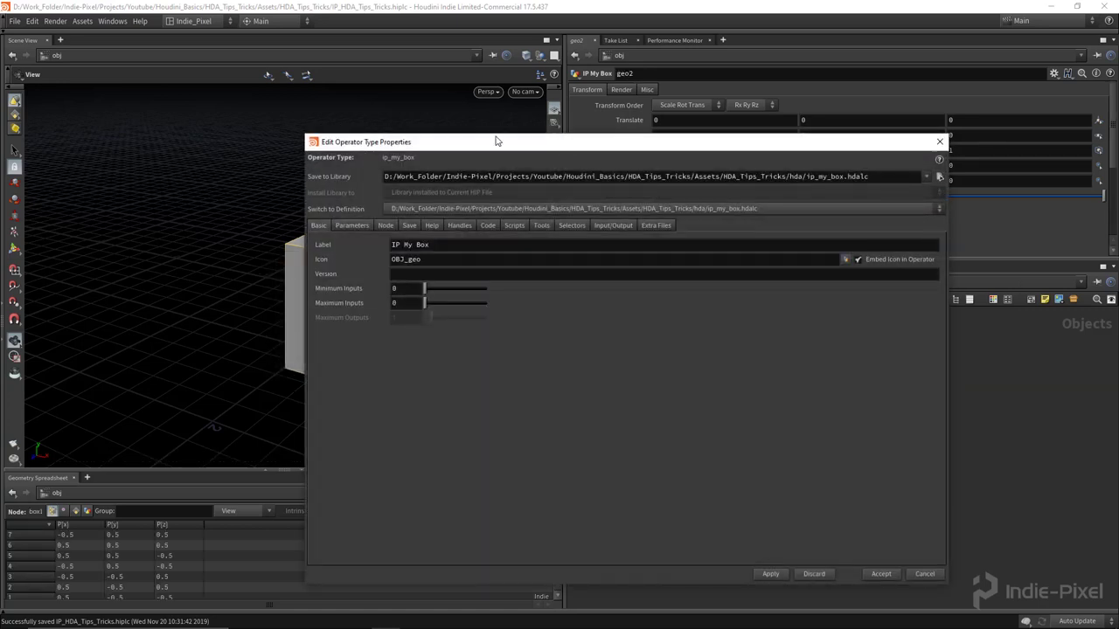
# - Examine the asset's existing parameters in its type properties against those shown on the geo2 node
pyautogui.moveTo(496, 141); pyautogui.dragTo(228, 90)
pyautogui.click(87, 174)
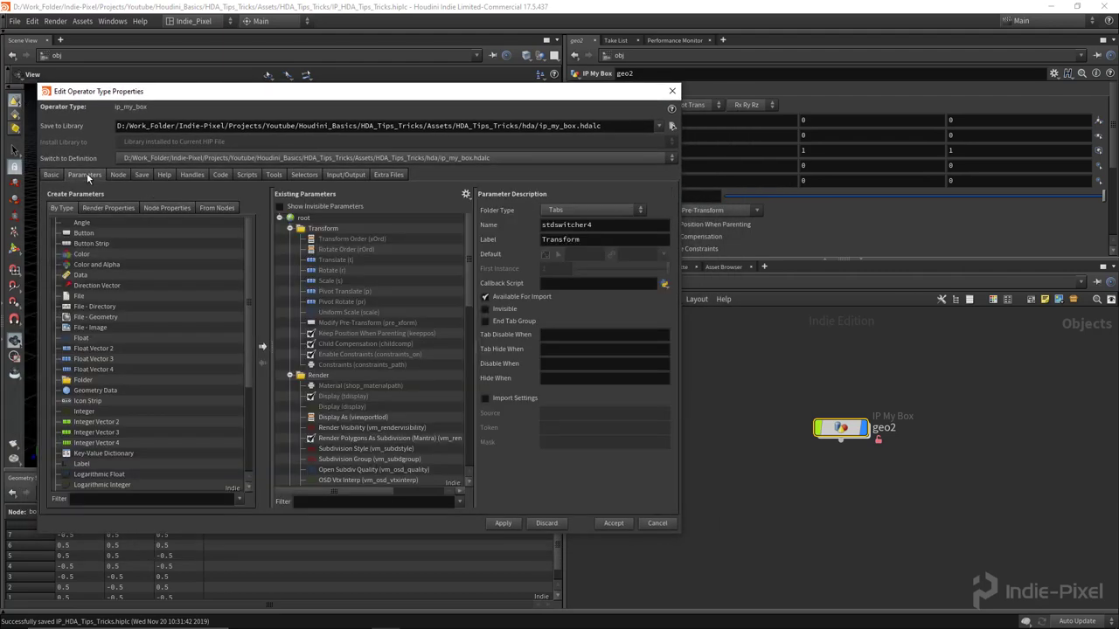
pyautogui.click(290, 229)
pyautogui.click(291, 229)
pyautogui.moveTo(146, 93); pyautogui.dragTo(156, 102)
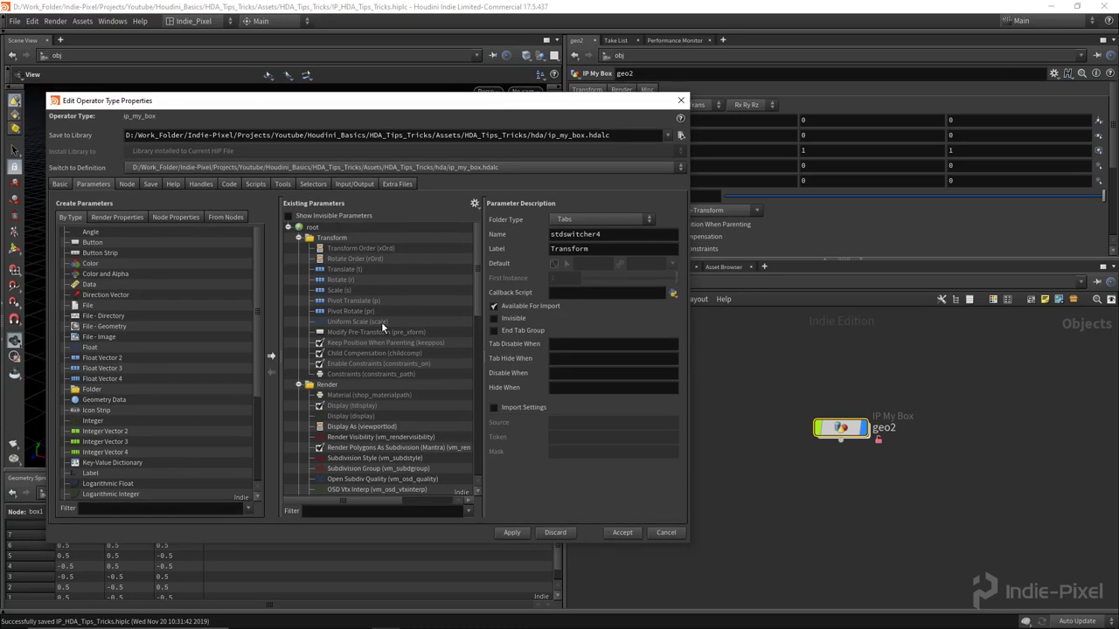
pyautogui.moveTo(542, 104); pyautogui.dragTo(374, 113)
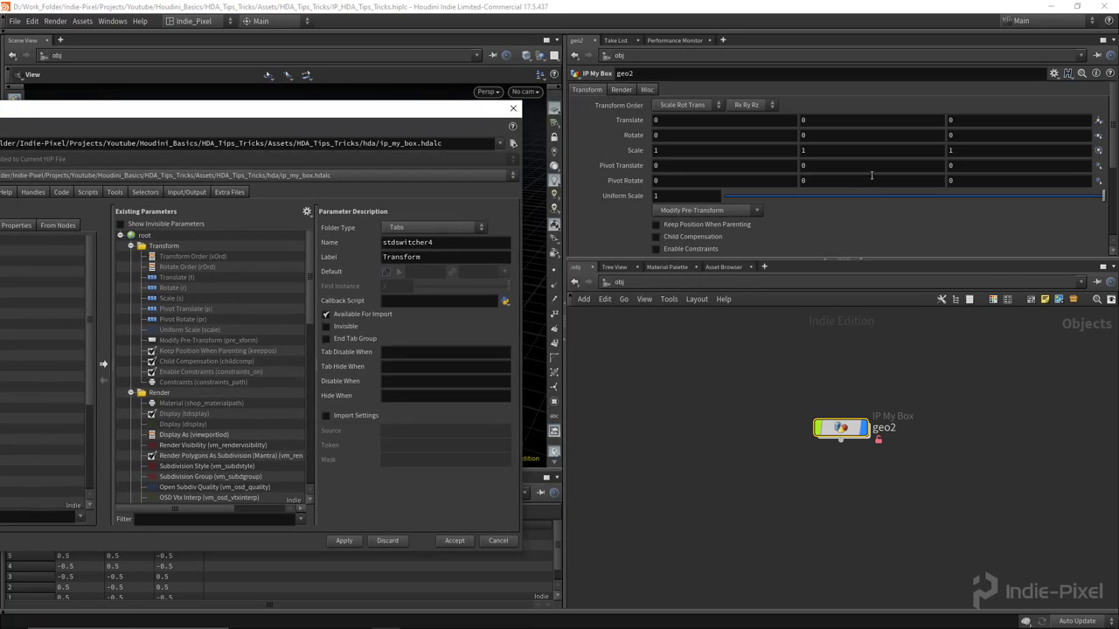
pyautogui.moveTo(884, 259); pyautogui.dragTo(769, 328)
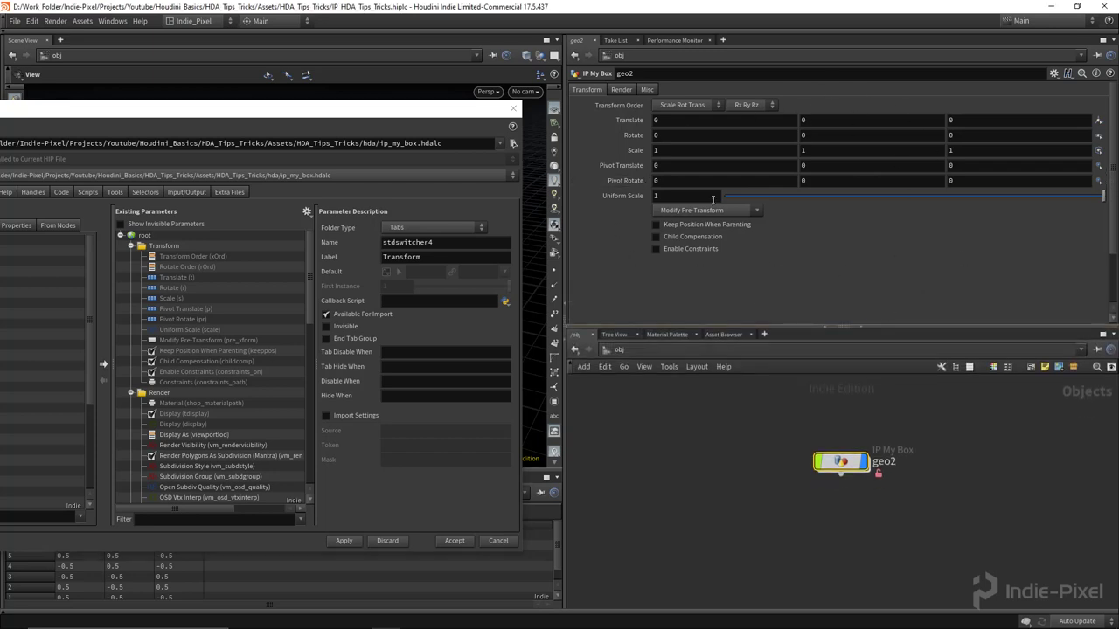
pyautogui.moveTo(365, 112); pyautogui.dragTo(560, 106)
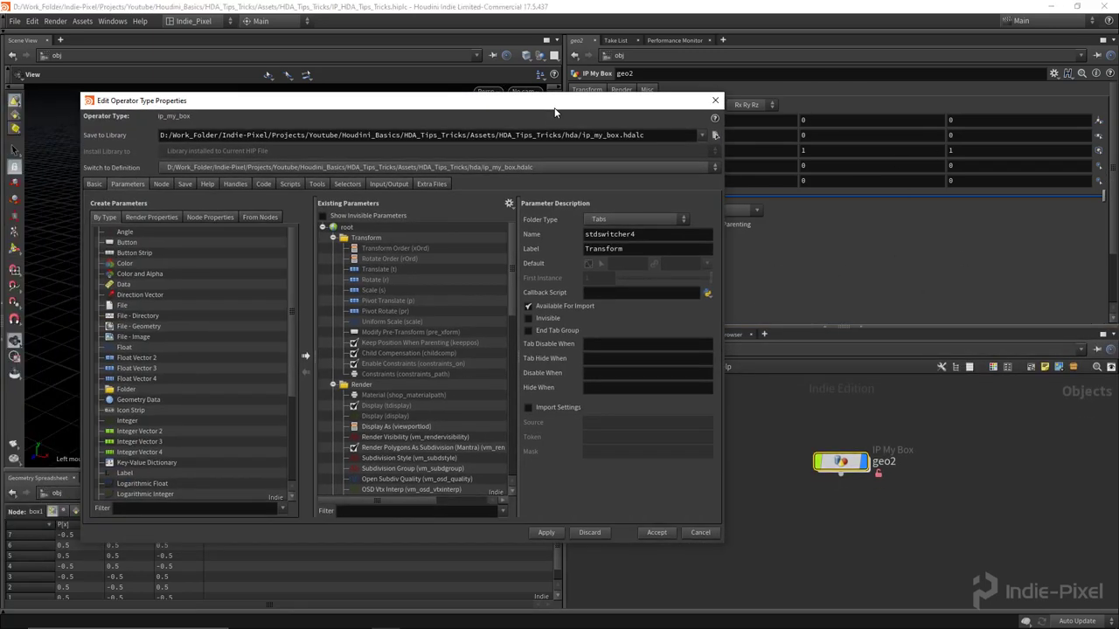
# - Make the Transform, Render and Misc folders and the Renderable parameter invisible, and accept the asset's type properties
pyautogui.click(333, 238)
pyautogui.click(333, 248)
pyautogui.doubleClick(364, 239)
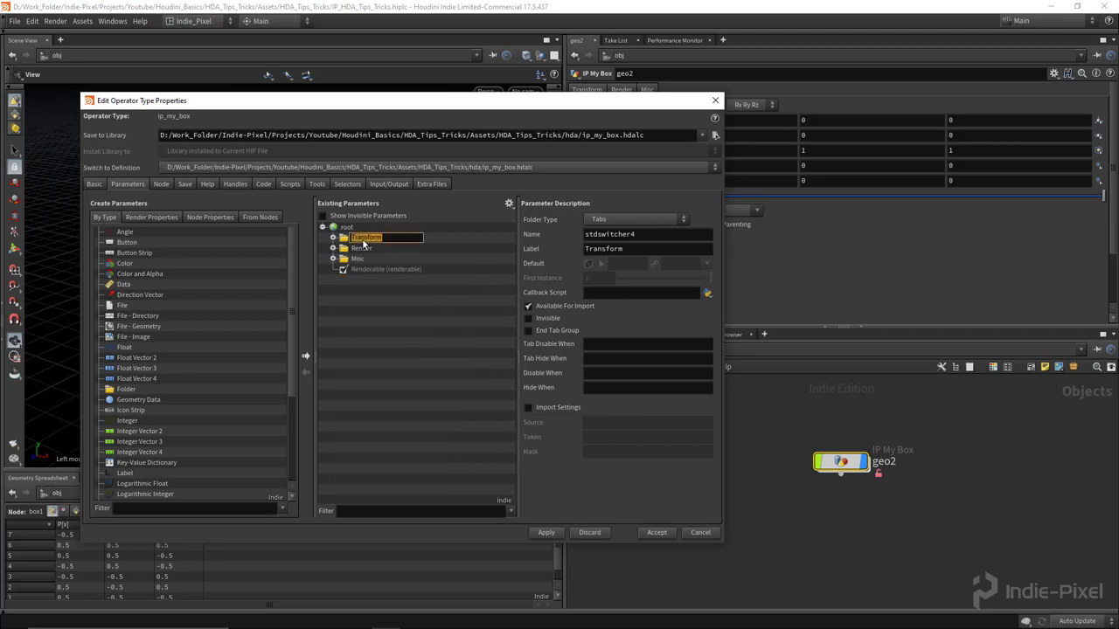
pyautogui.keyDown('shift'); pyautogui.click(373, 270); pyautogui.keyUp('shift')
pyautogui.click(531, 360)
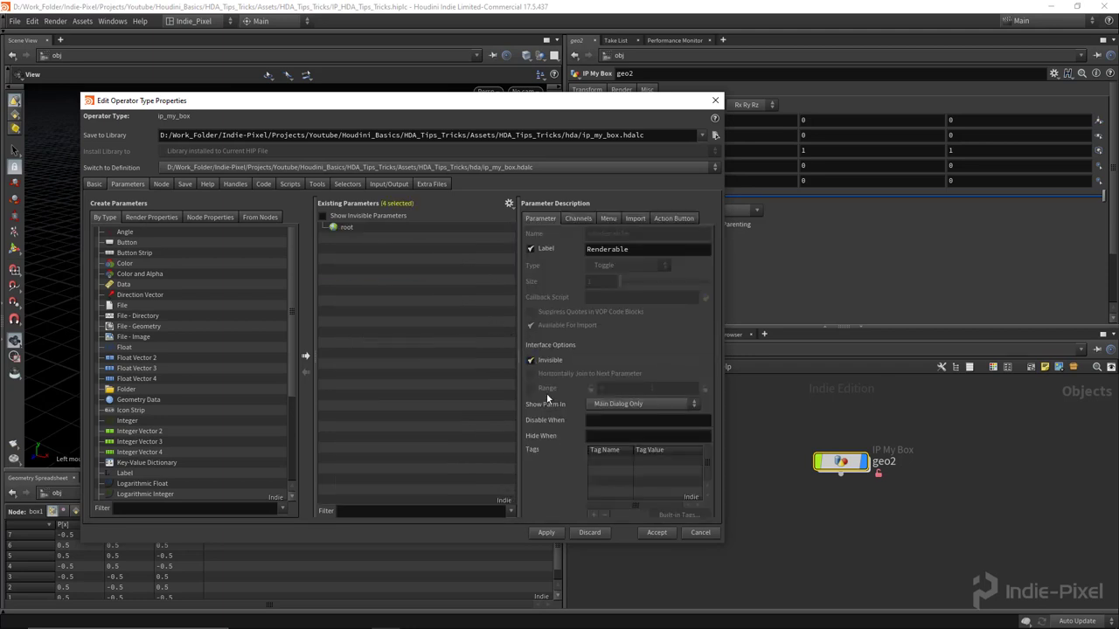
pyautogui.click(656, 533)
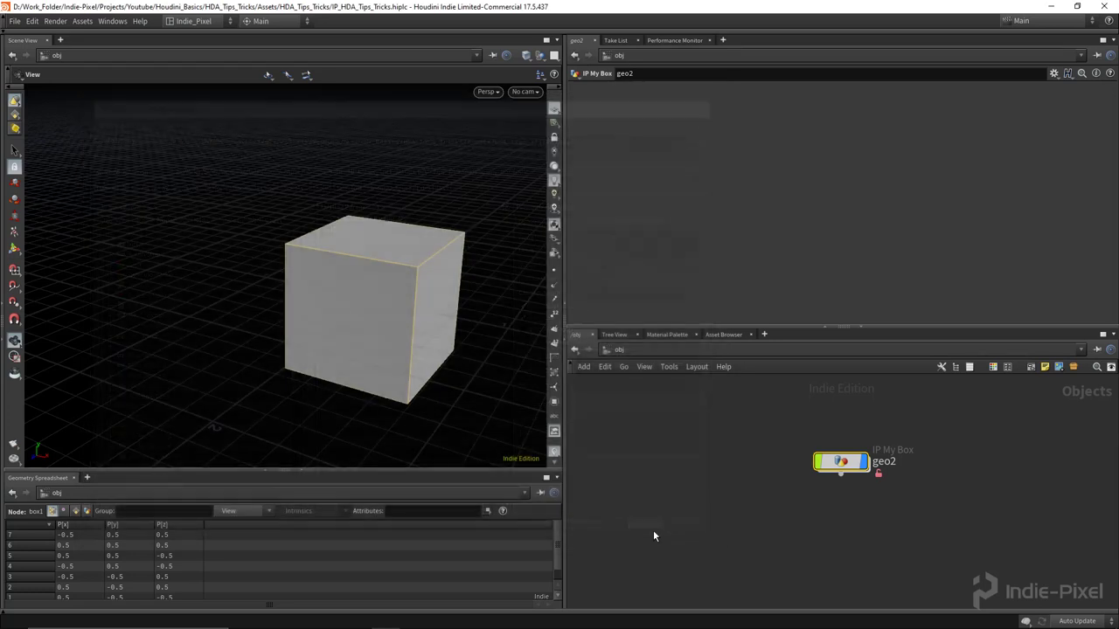
pyautogui.moveTo(891, 329); pyautogui.dragTo(890, 274)
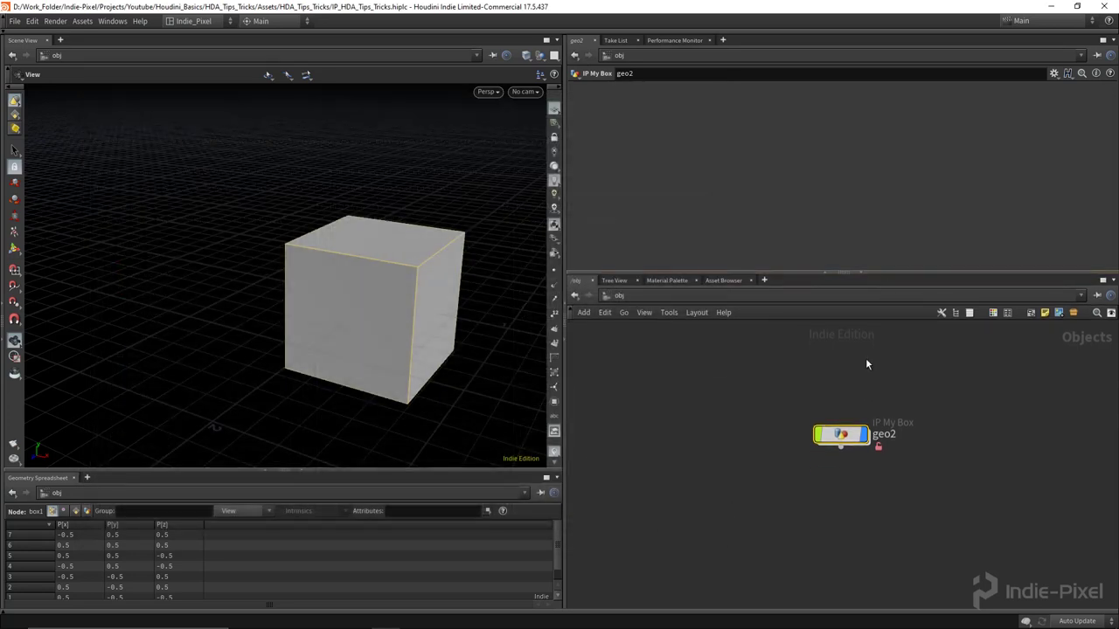
pyautogui.moveTo(822, 458)
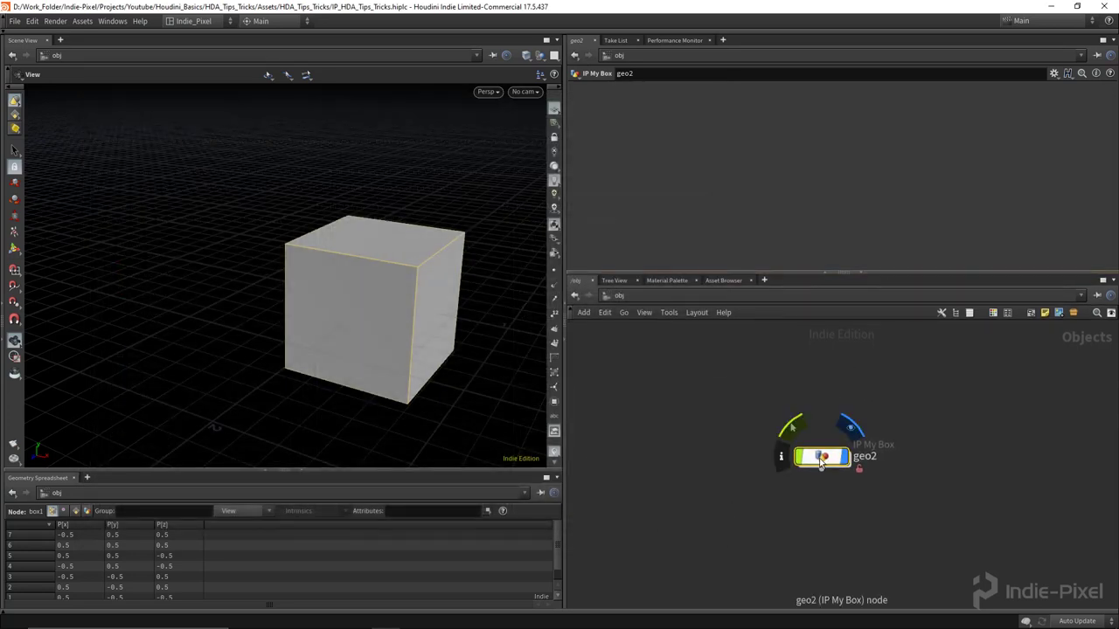
pyautogui.moveTo(819, 462)
pyautogui.mouseDown()
pyautogui.moveTo(824, 435)
pyautogui.moveTo(829, 453)
pyautogui.mouseUp()
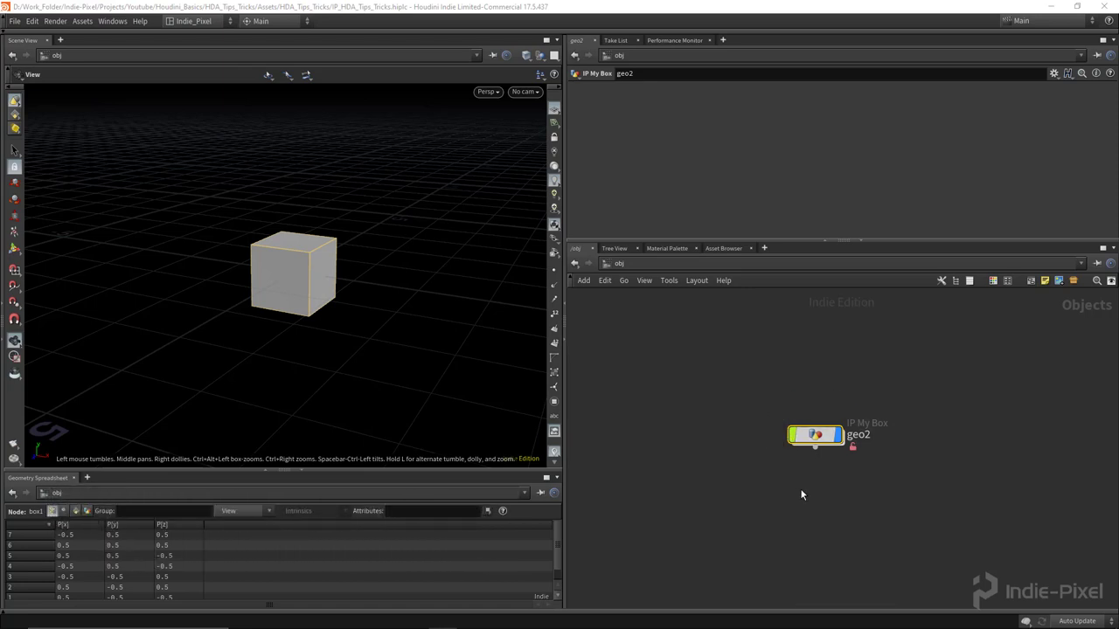
pyautogui.moveTo(799, 492); pyautogui.dragTo(771, 448, button='middle')
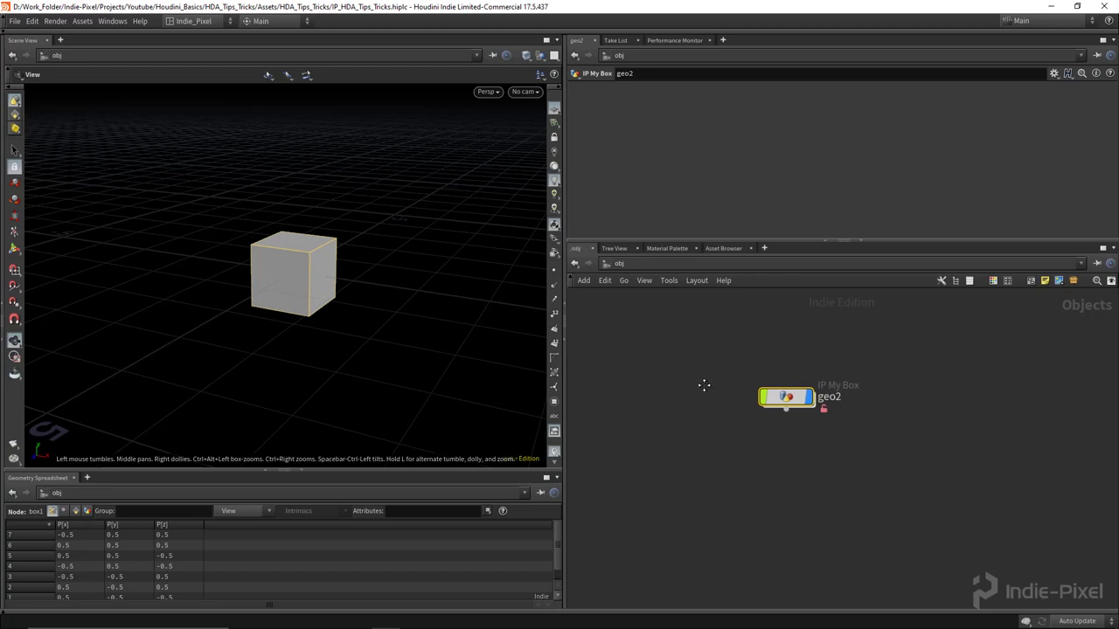
pyautogui.moveTo(732, 377); pyautogui.dragTo(807, 447)
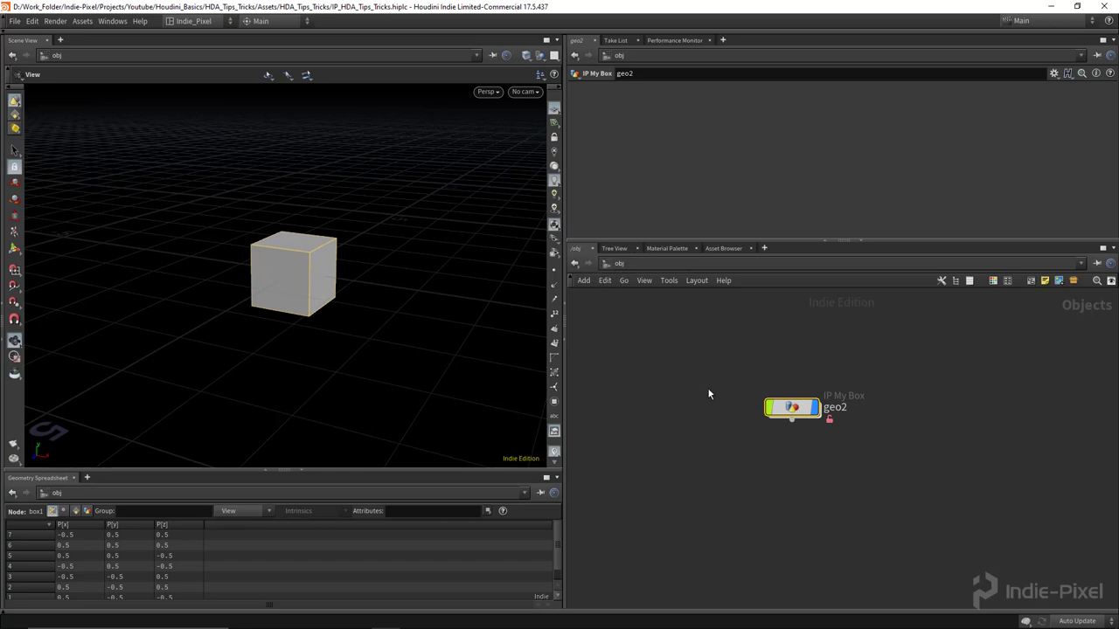
# - Add a second instance of the IP My Box digital asset beside geo2 at the object level
pyautogui.click(807, 514)
pyautogui.press('Tab')
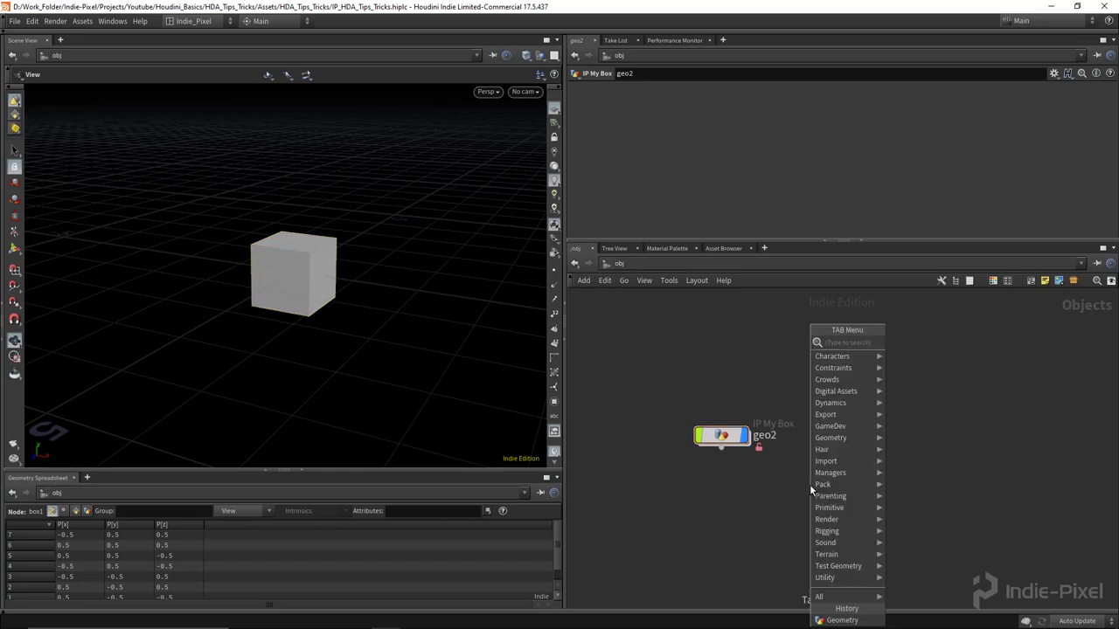
pyautogui.moveTo(835, 393)
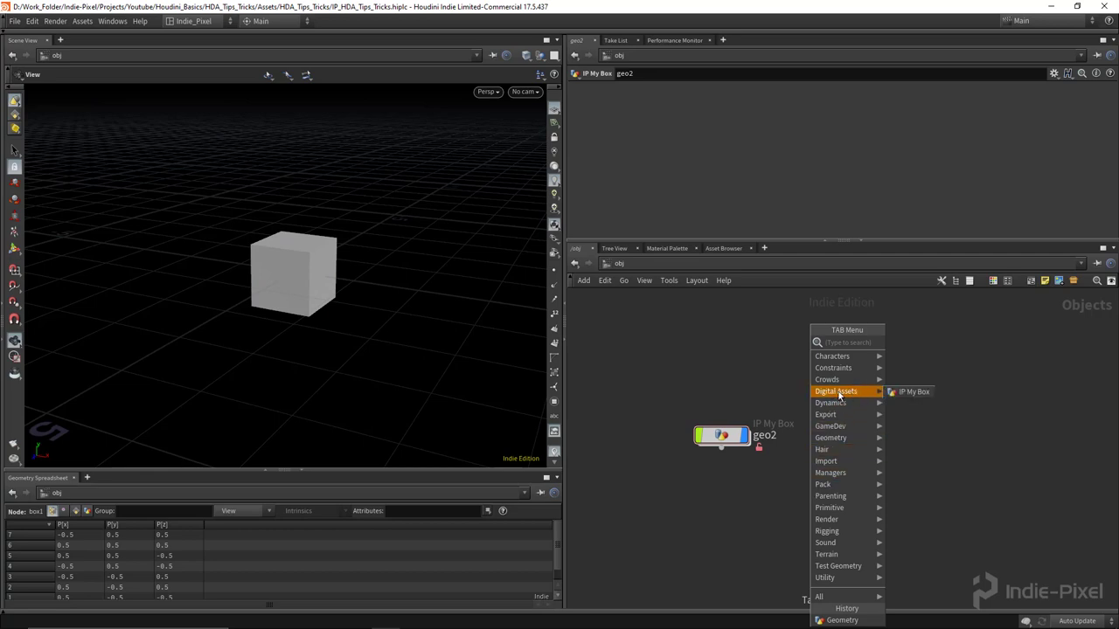
pyautogui.click(906, 394)
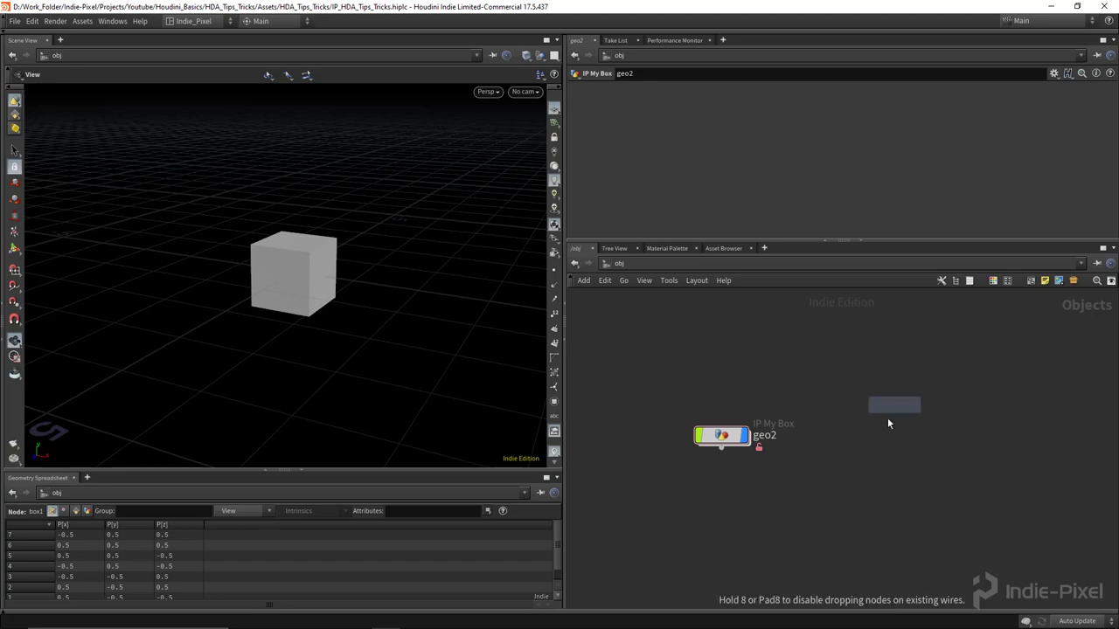
pyautogui.click(846, 460)
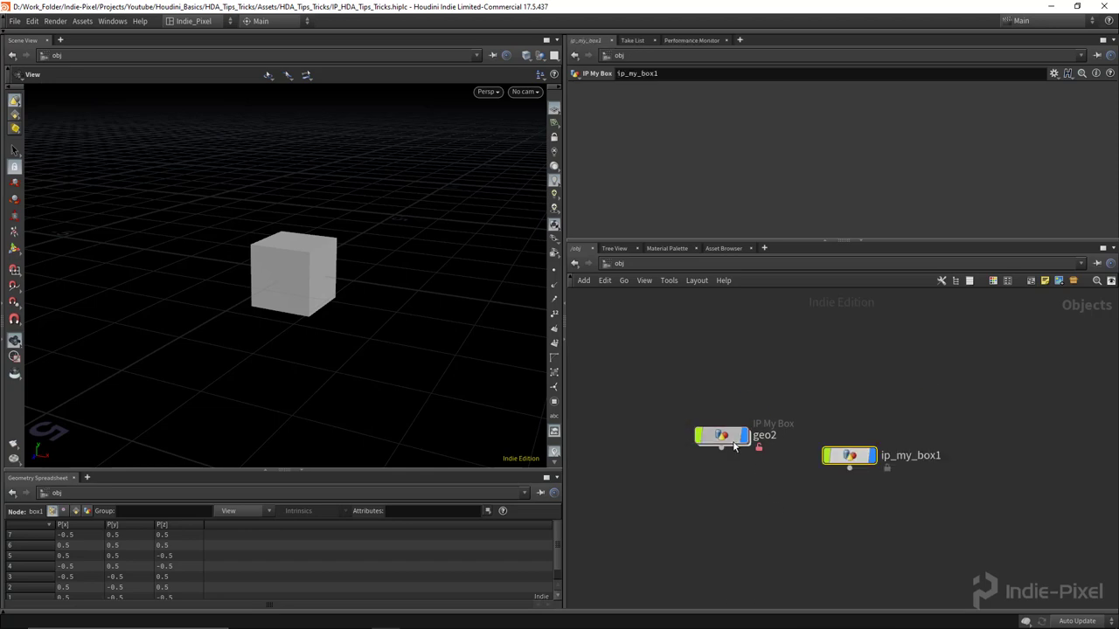
# - Go inside geo2 and look through the available node categories for digital assets
pyautogui.doubleClick(732, 437)
pyautogui.press('Tab')
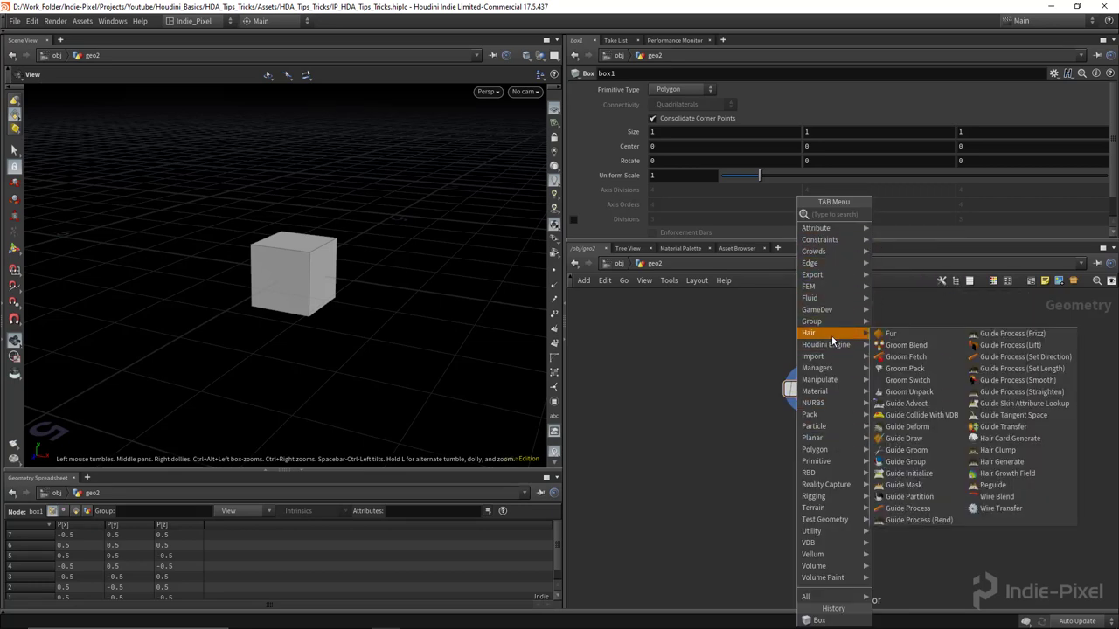
pyautogui.moveTo(830, 276)
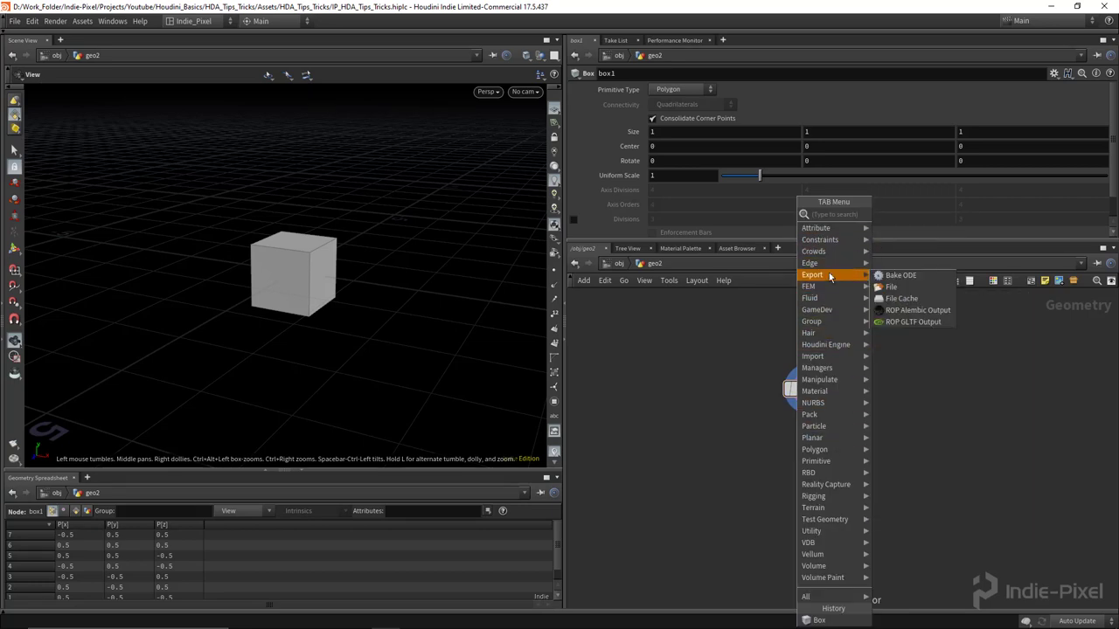
pyautogui.click(712, 490)
pyautogui.moveTo(699, 340); pyautogui.dragTo(957, 478)
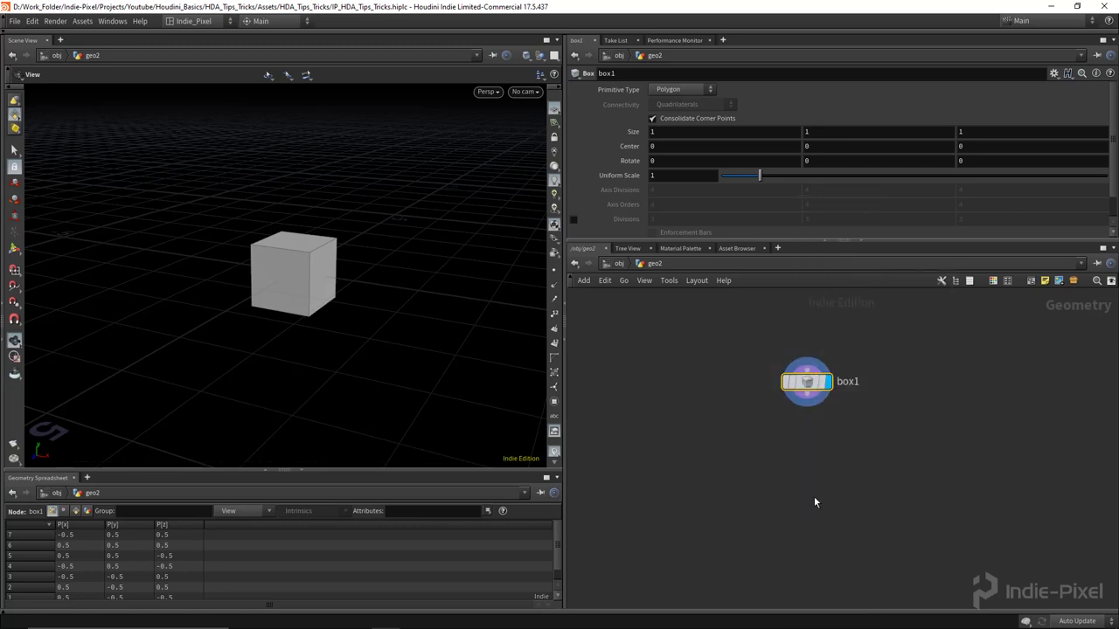
# - Return to the object level and delete the ip_my_box1 instance
pyautogui.press('u')
pyautogui.click(856, 456)
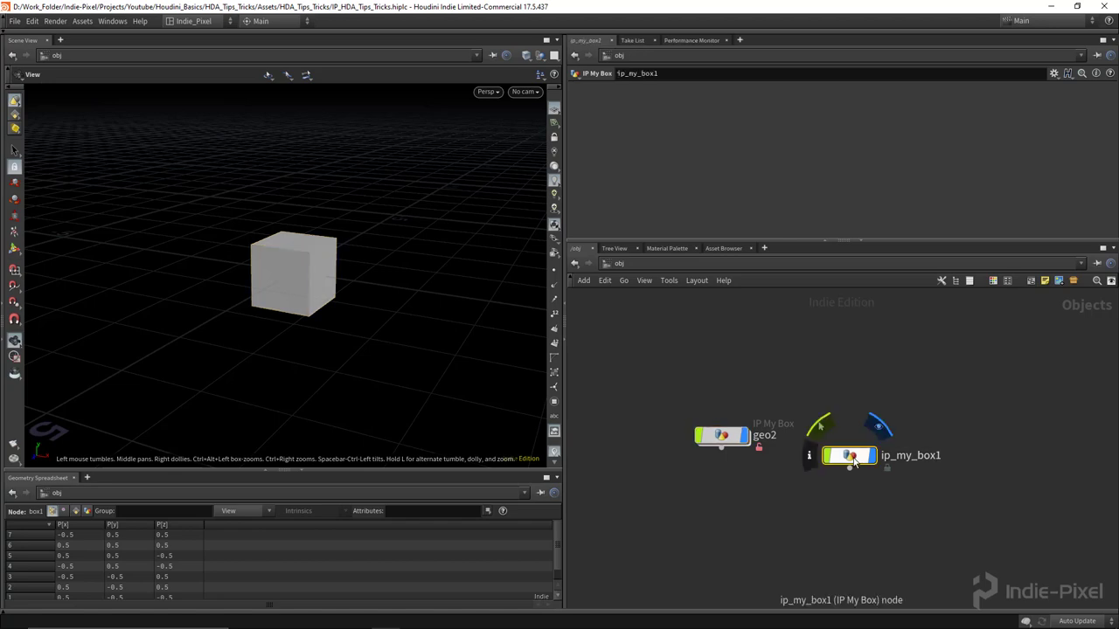
pyautogui.press('Delete')
pyautogui.moveTo(873, 402); pyautogui.dragTo(651, 529)
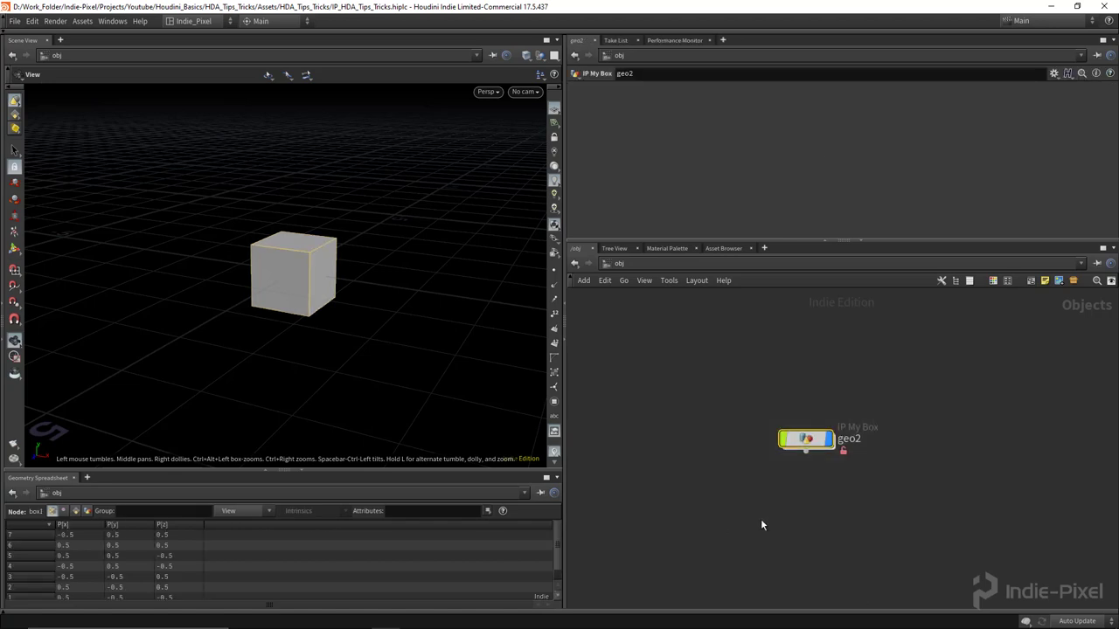
# - Open the network inside the geo2 asset
pyautogui.doubleClick(801, 438)
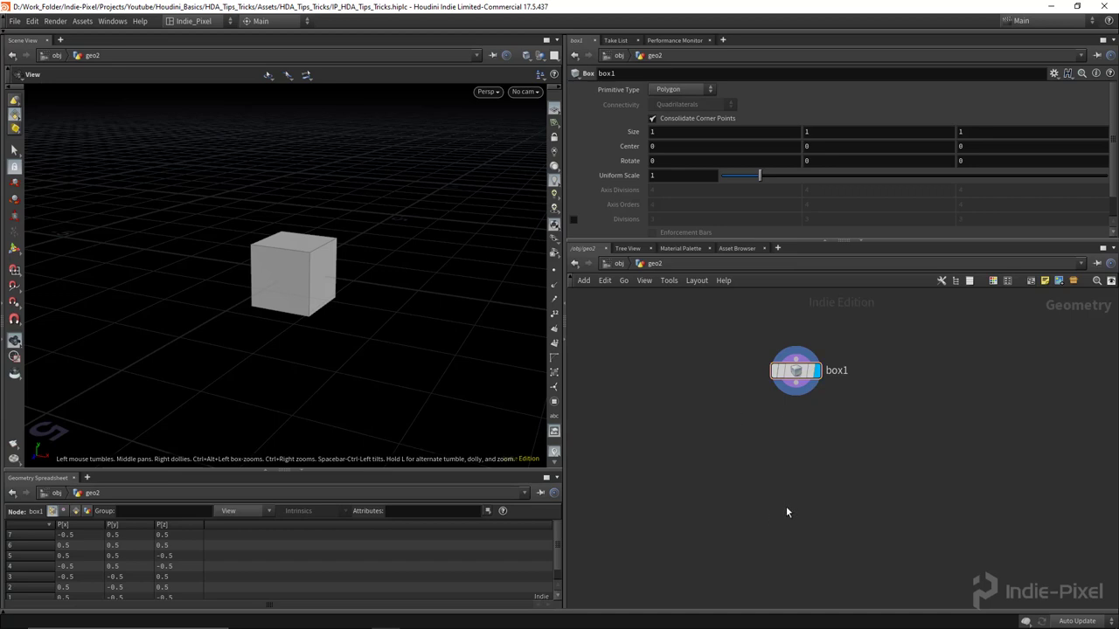
pyautogui.press('Tab')
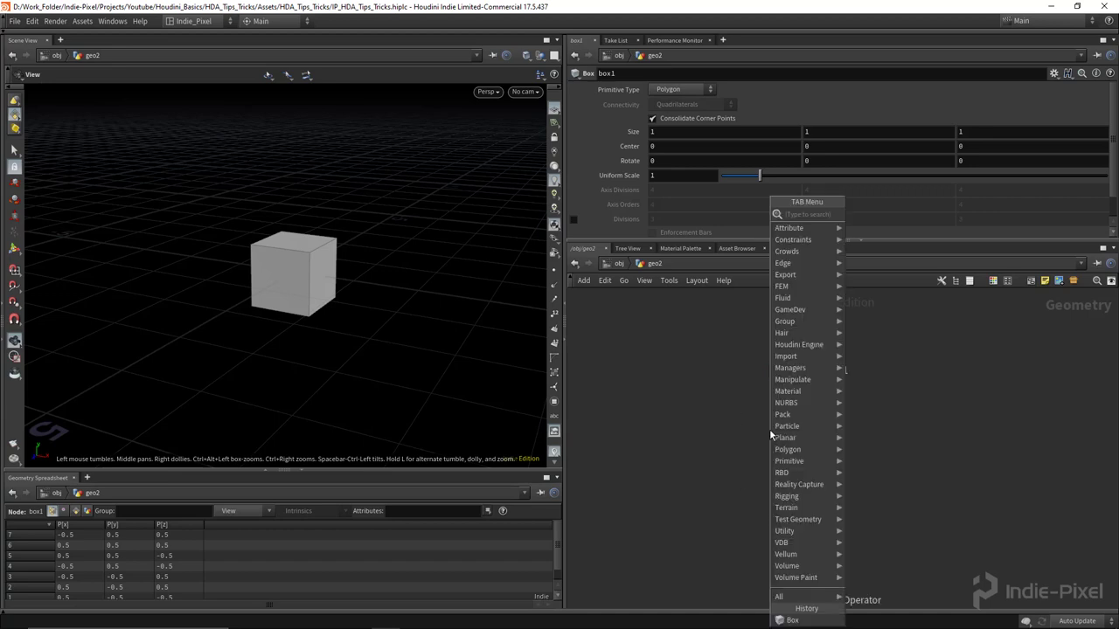
pyautogui.write('sub')
pyautogui.press('Return')
# - Add a Subnetwork node beside box1 inside geo2
pyautogui.press('Tab')
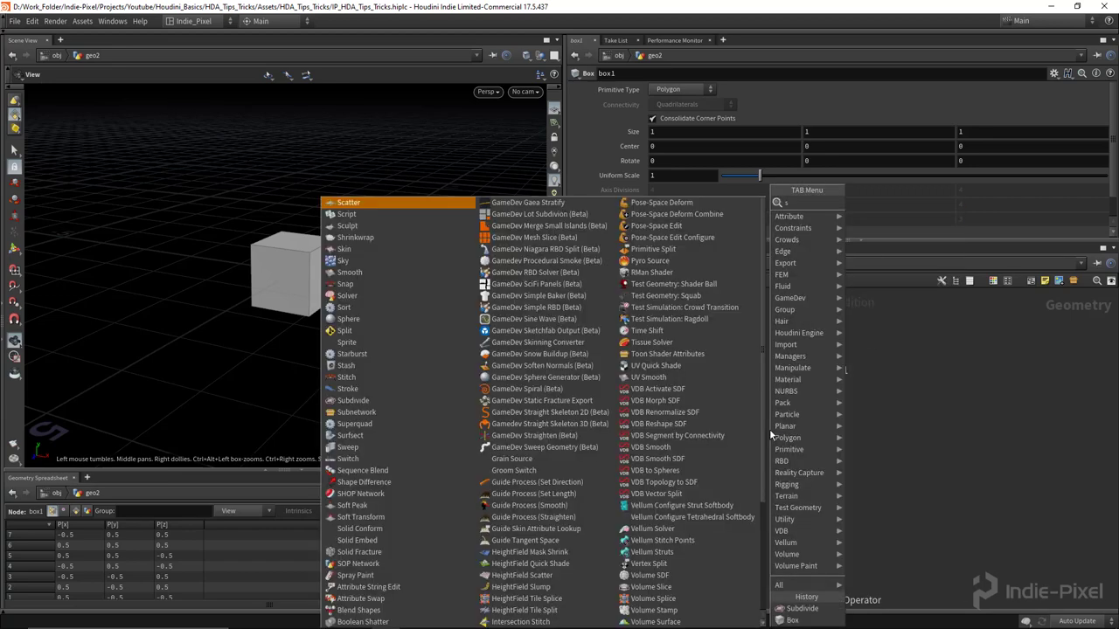
pyautogui.write('subn')
pyautogui.press('Return')
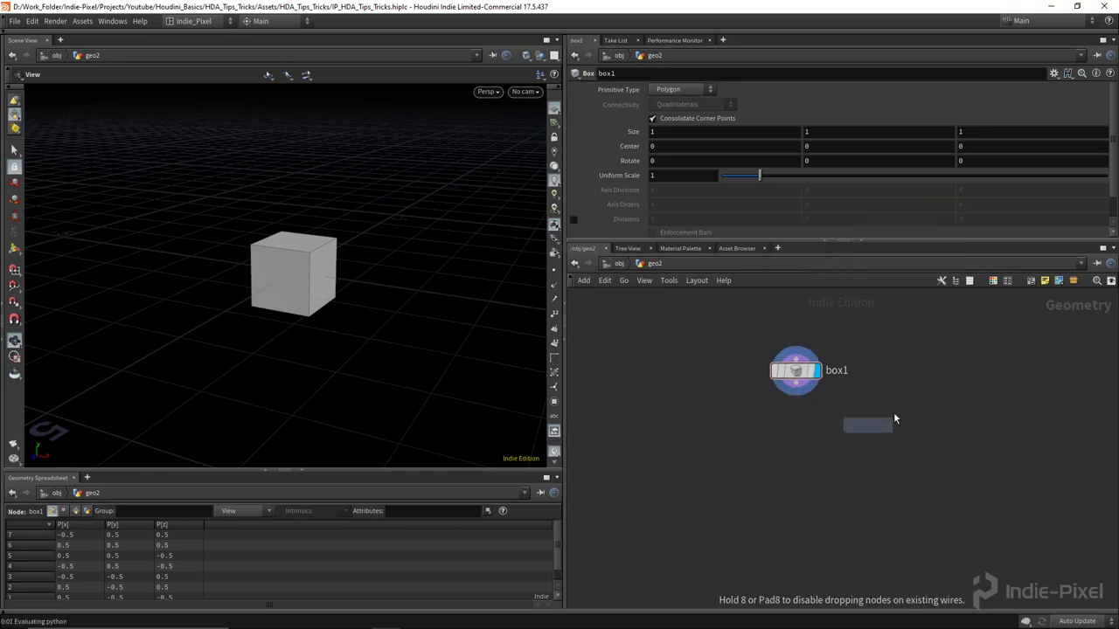
pyautogui.click(925, 367)
pyautogui.moveTo(943, 406); pyautogui.dragTo(842, 441, button='middle')
pyautogui.scroll(3, 813, 419)
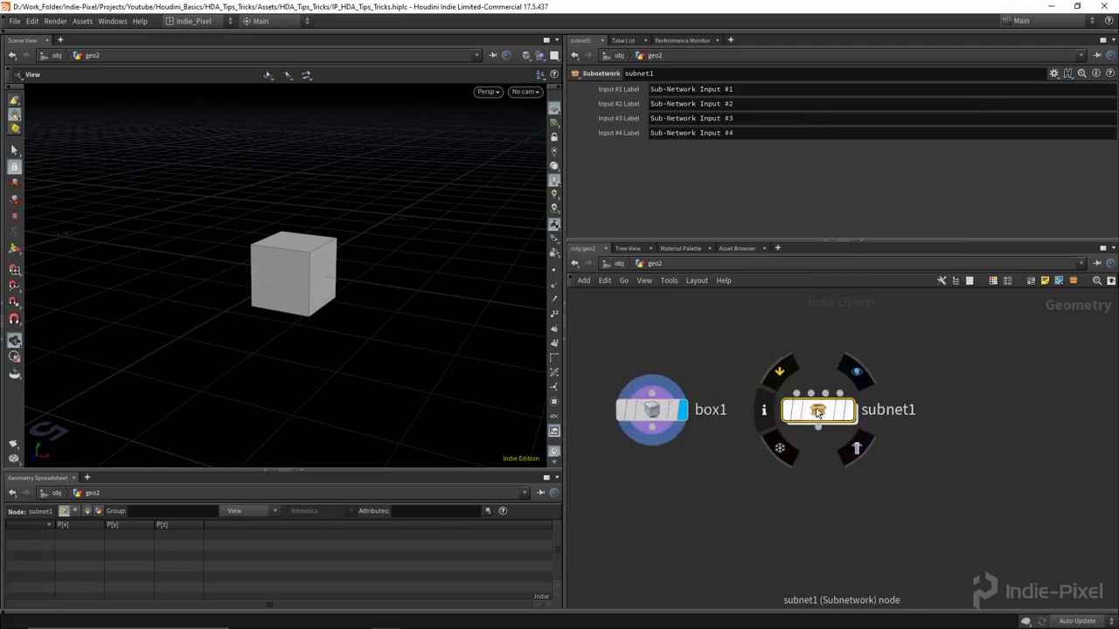
# - Rename the subnetwork node beside box1 as my_sphere
pyautogui.doubleClick(892, 409)
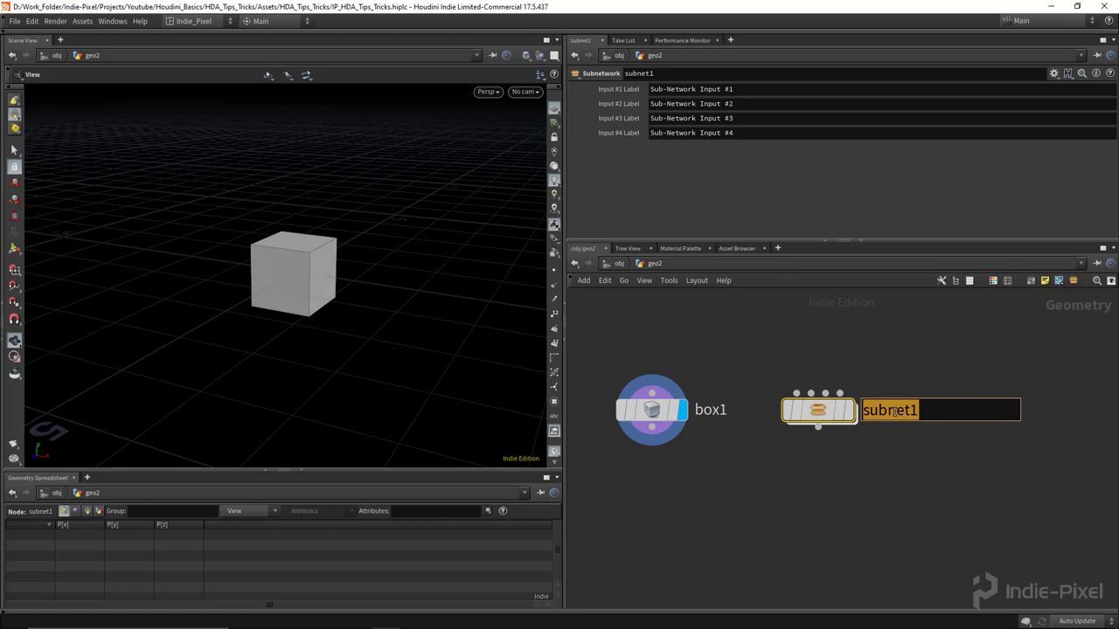
pyautogui.write('my_sphere')
pyautogui.press('Return')
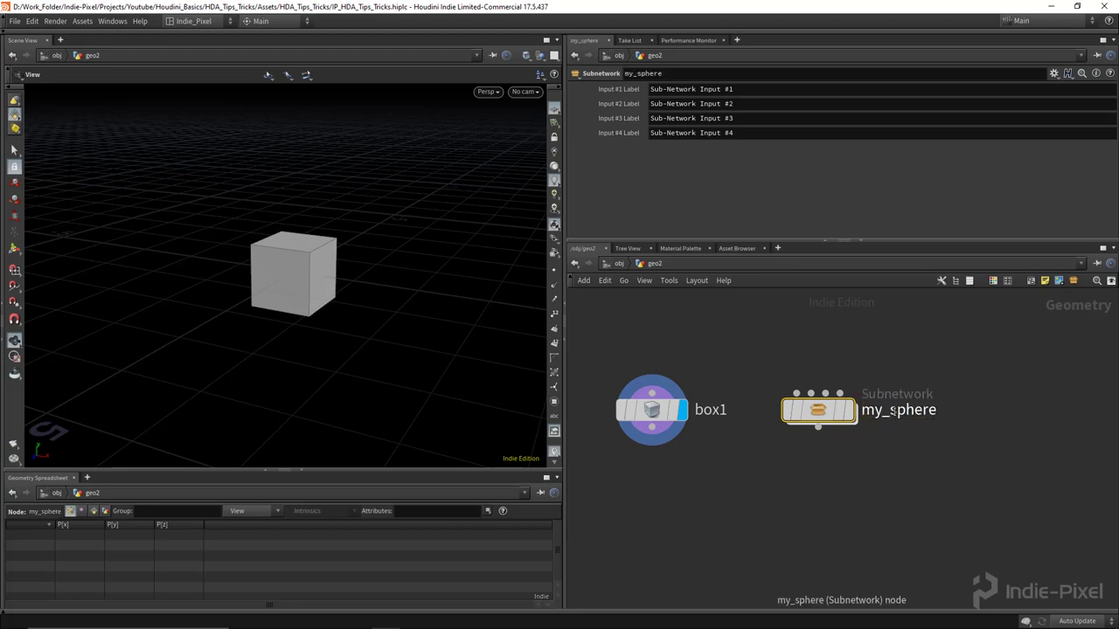
# - Add a sphere with the Polygon primitive type inside my_sphere, and display the my_sphere subnetwork back in geo2
pyautogui.doubleClick(818, 410)
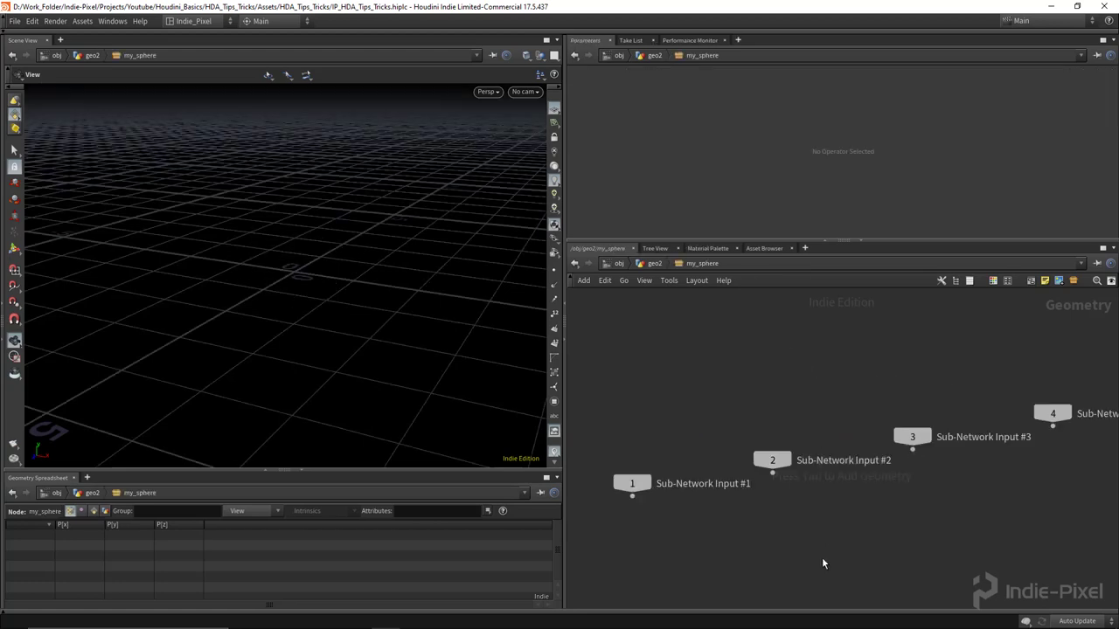
pyautogui.press('Tab')
pyautogui.write('sp')
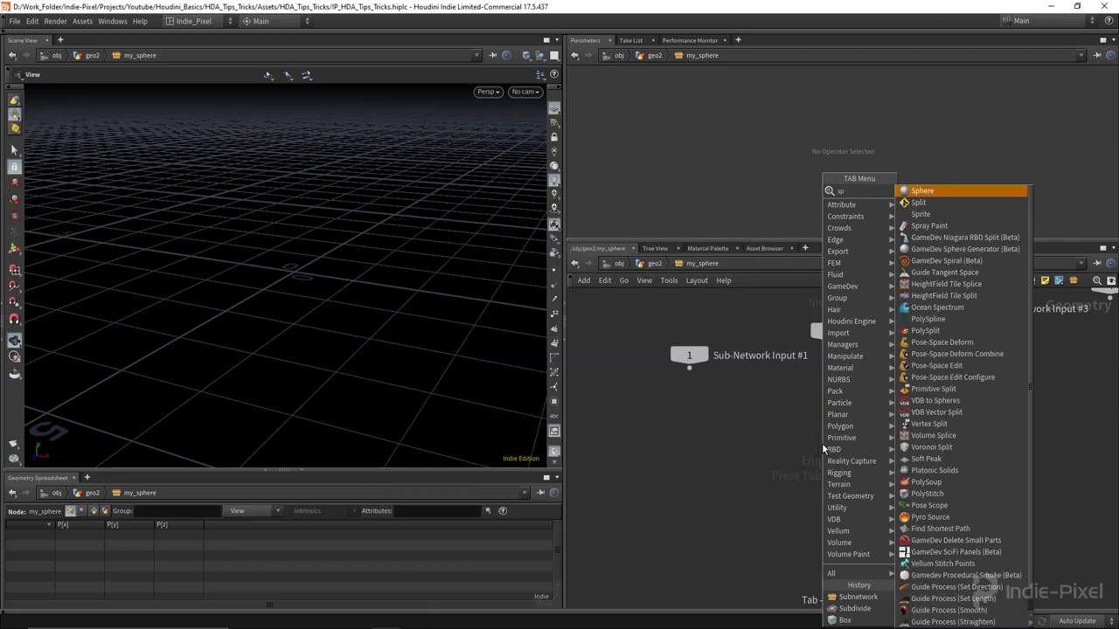
pyautogui.press('Return')
pyautogui.click(712, 429)
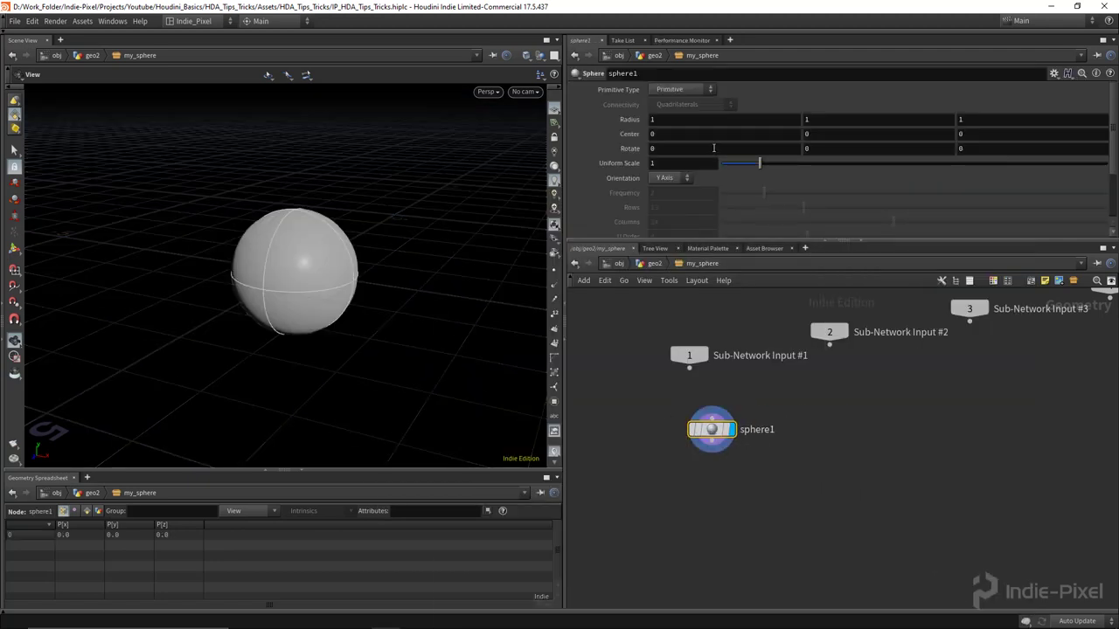
pyautogui.click(682, 89)
pyautogui.click(673, 105)
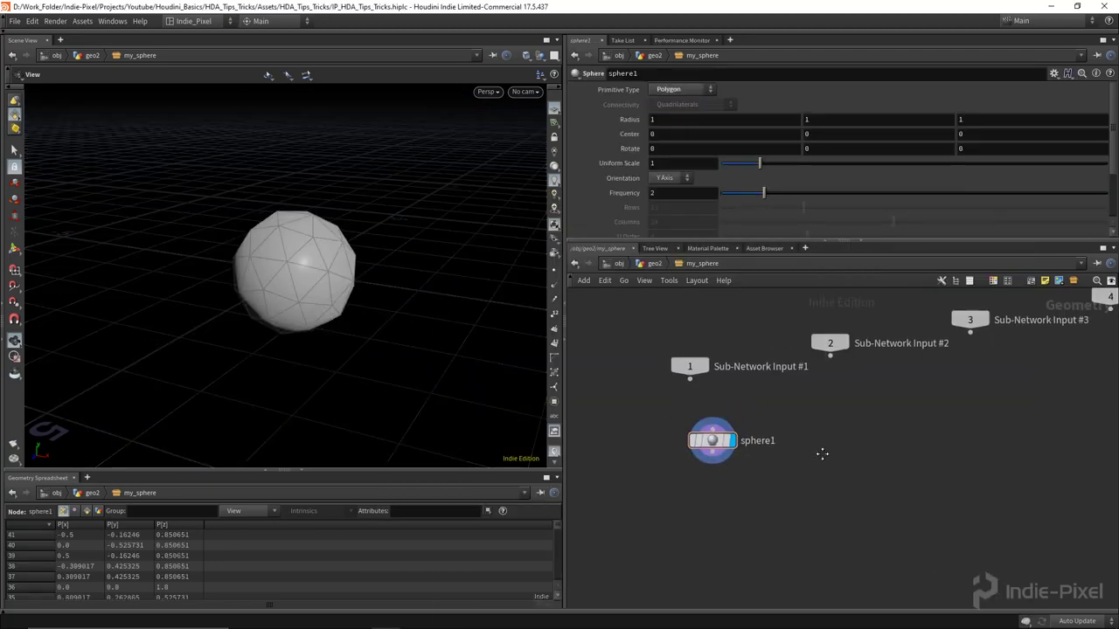
pyautogui.press('u')
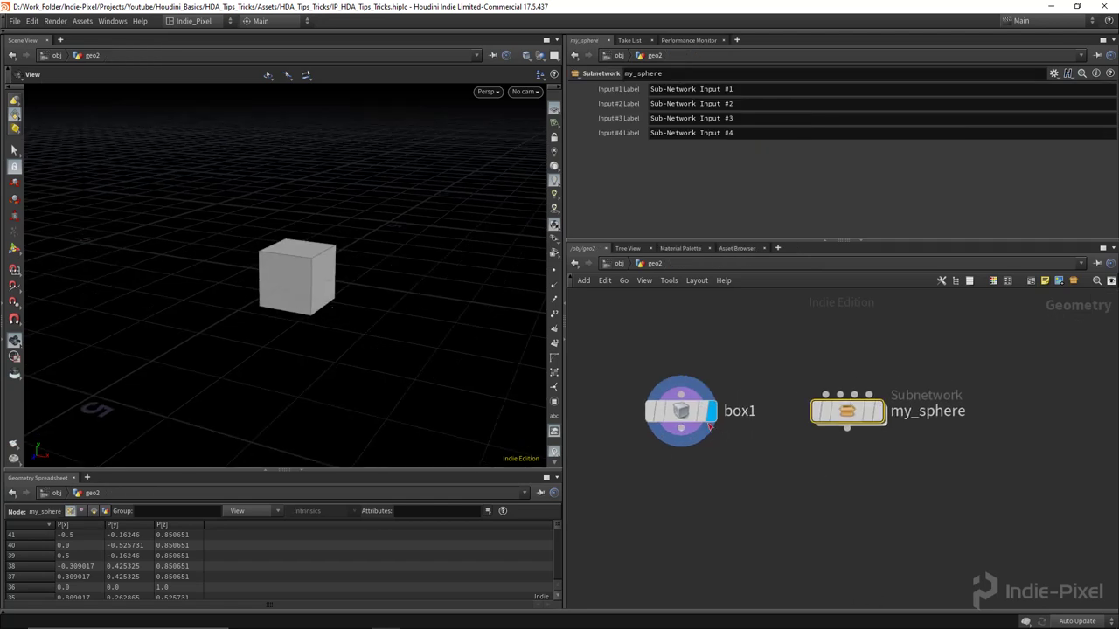
pyautogui.click(877, 411)
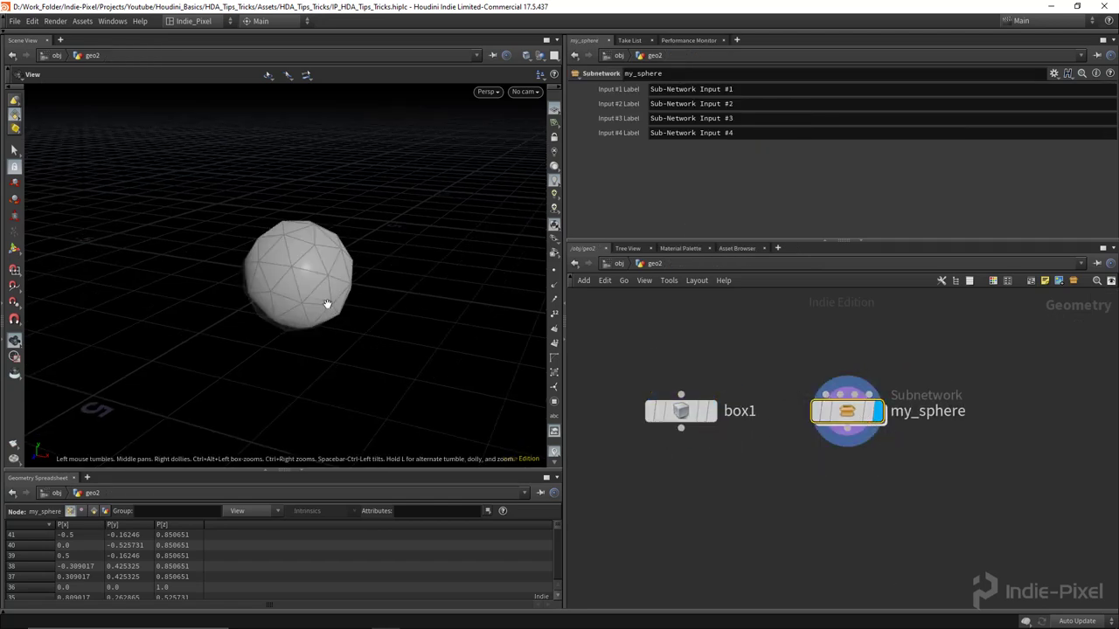
# - Start a new digital asset from my_sphere with the operator name ip_my_sphere and the label IP My Sphere
pyautogui.rightClick(845, 414)
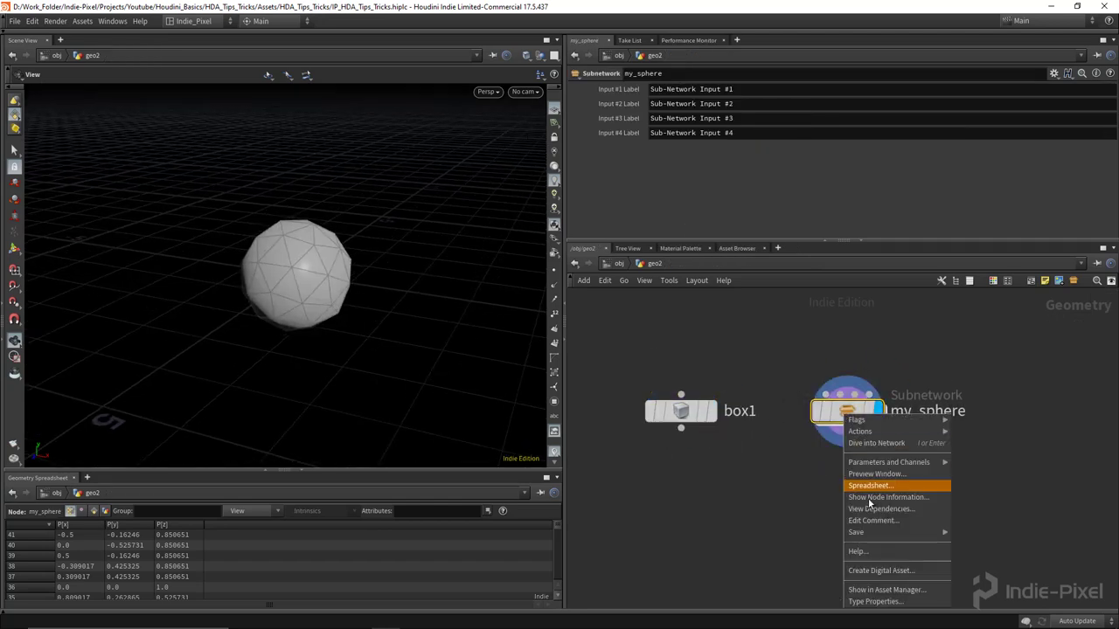
pyautogui.click(882, 571)
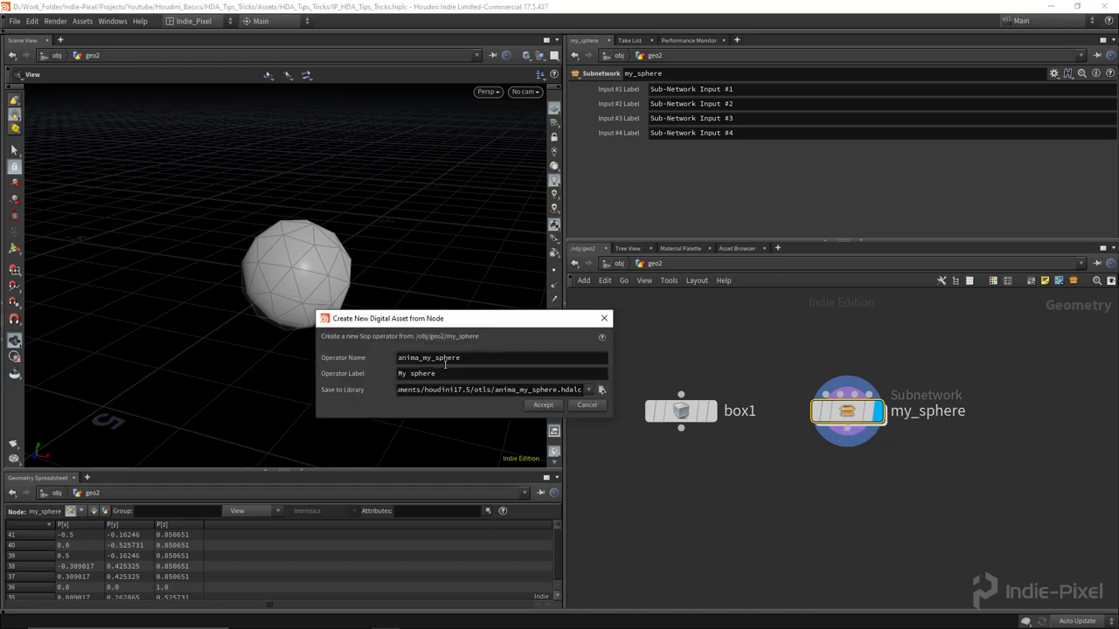
pyautogui.doubleClick(418, 358)
pyautogui.write('ip')
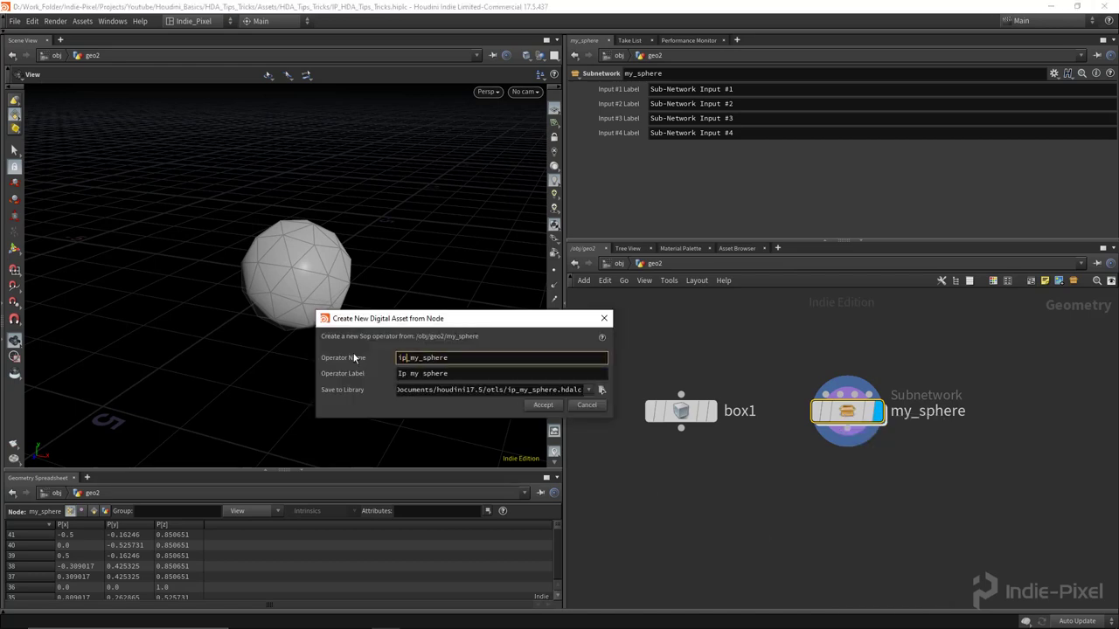
pyautogui.click(462, 374)
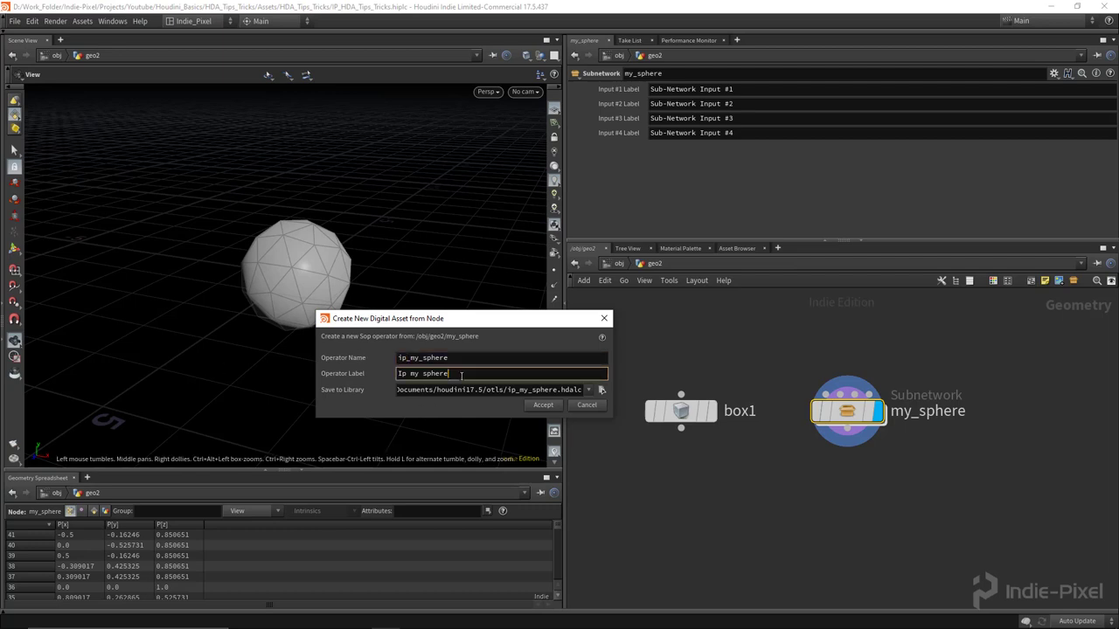
pyautogui.press('BackSpace')
pyautogui.press('Left')
pyautogui.press('BackSpace')
pyautogui.write('M')
# - Set the asset's library file to $JOB/hda/ip_my_sphere.hdalc and create the asset
pyautogui.click(602, 390)
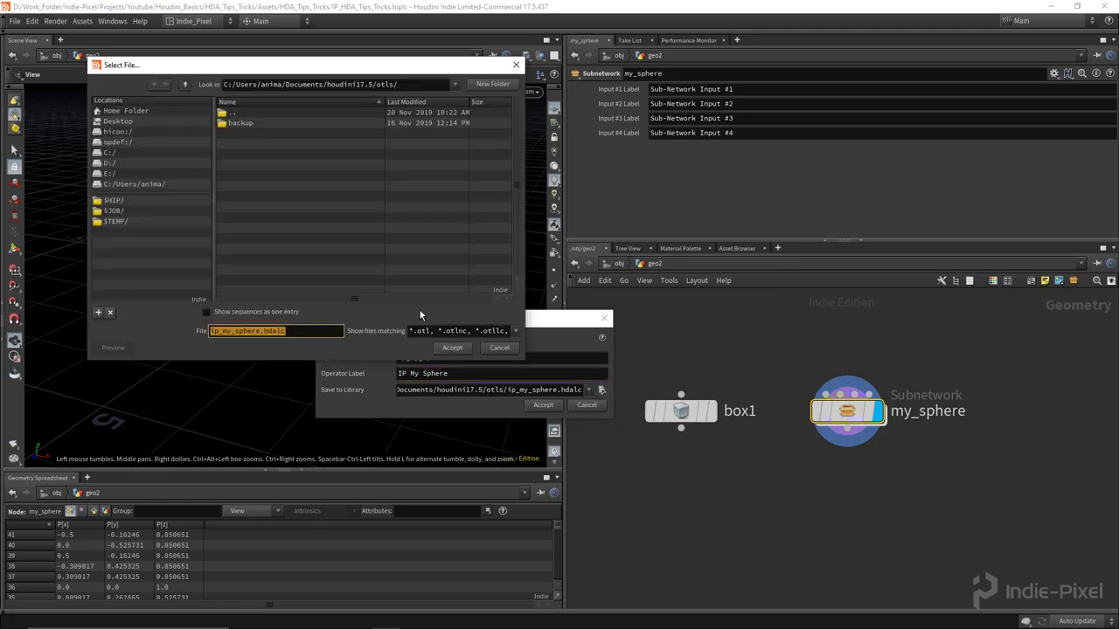
pyautogui.click(113, 211)
pyautogui.doubleClick(240, 132)
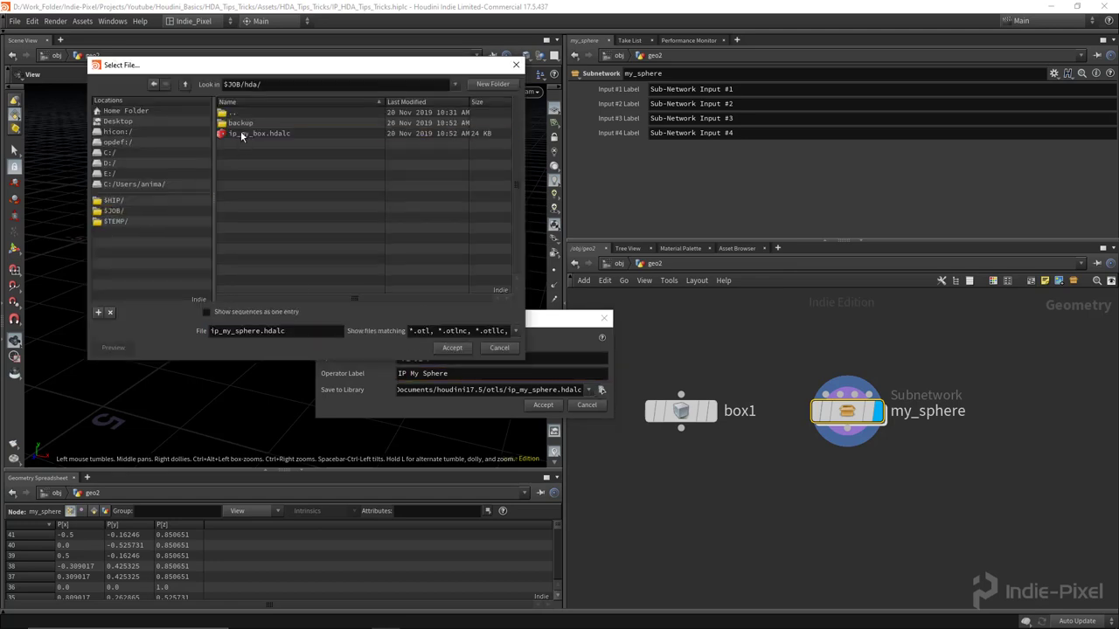
pyautogui.click(451, 348)
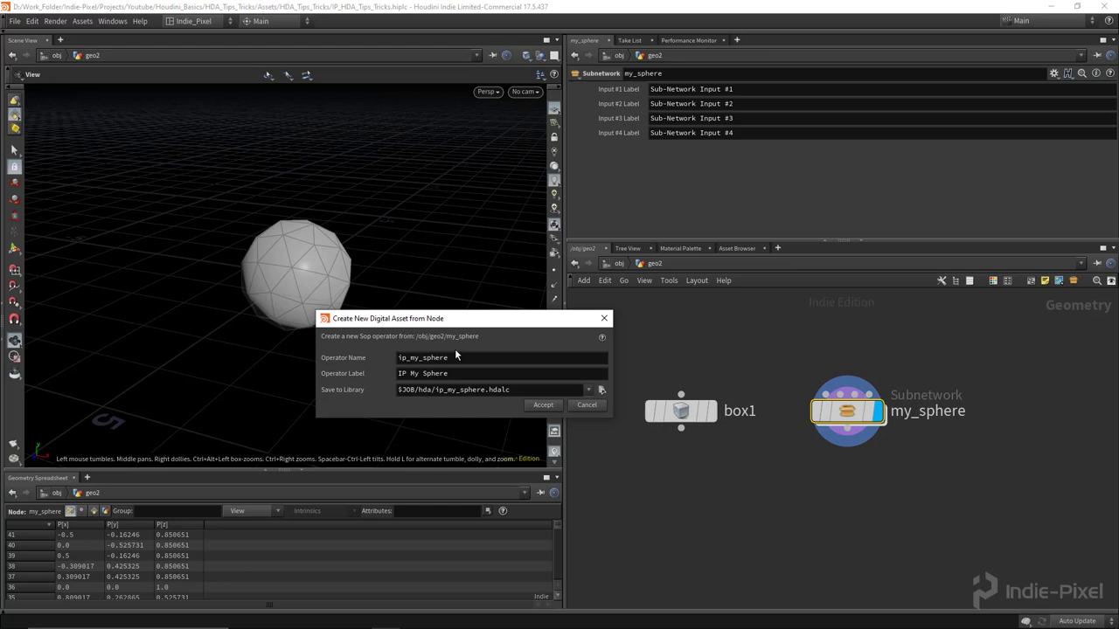
pyautogui.click(543, 405)
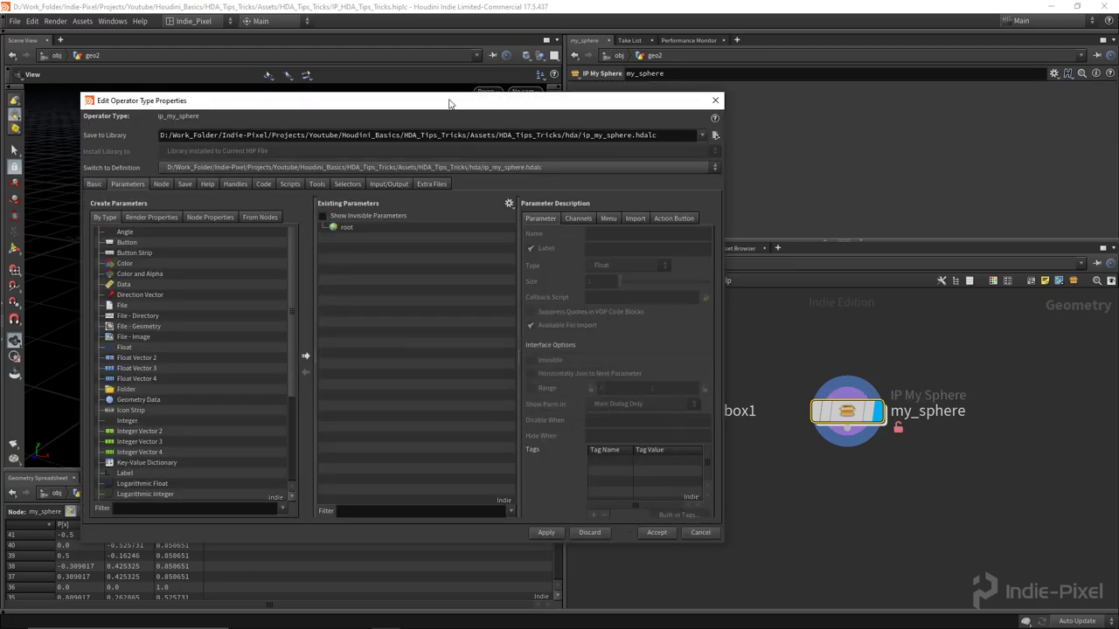
# - Move the operator type properties window aside to view the my_sphere node, and accept the properties
pyautogui.moveTo(435, 111); pyautogui.dragTo(407, 114)
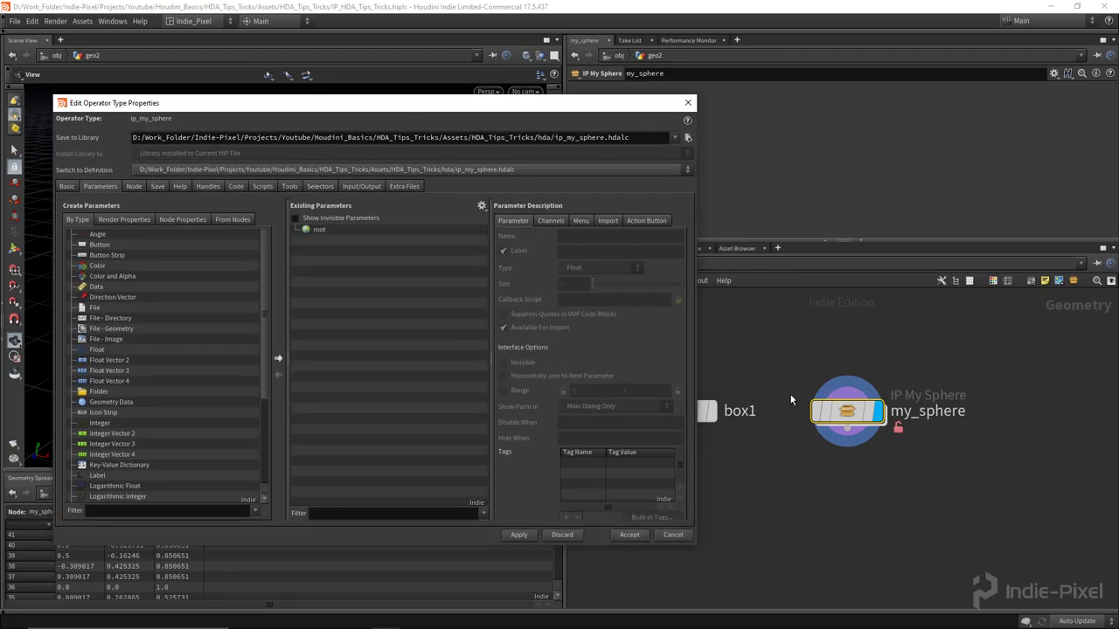
pyautogui.moveTo(848, 413)
pyautogui.moveTo(556, 111); pyautogui.dragTo(409, 120)
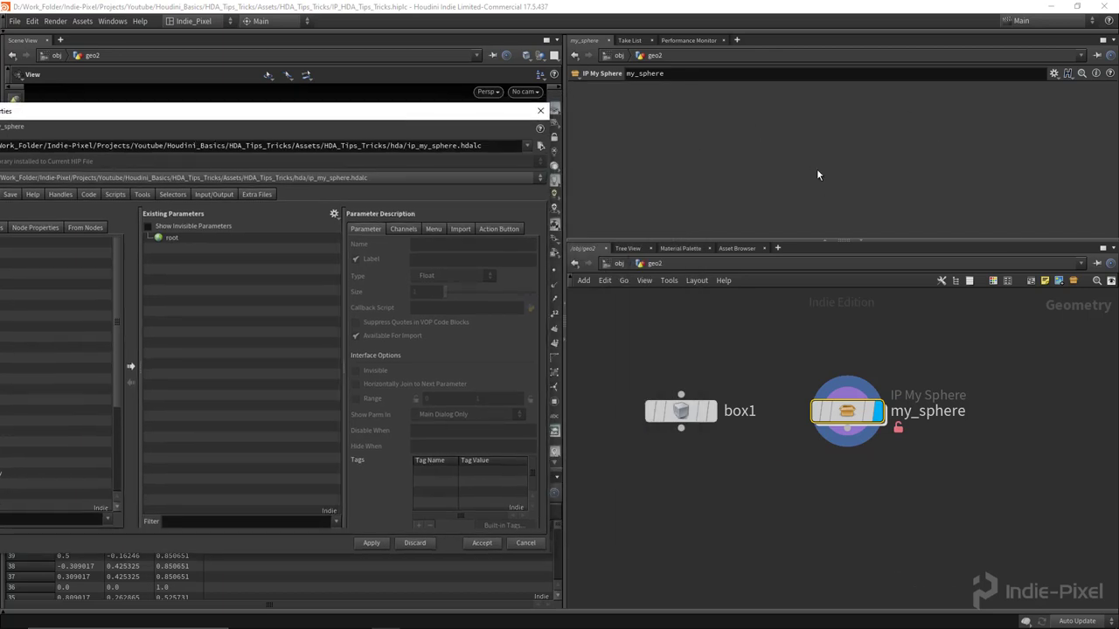
pyautogui.moveTo(170, 113); pyautogui.dragTo(311, 100)
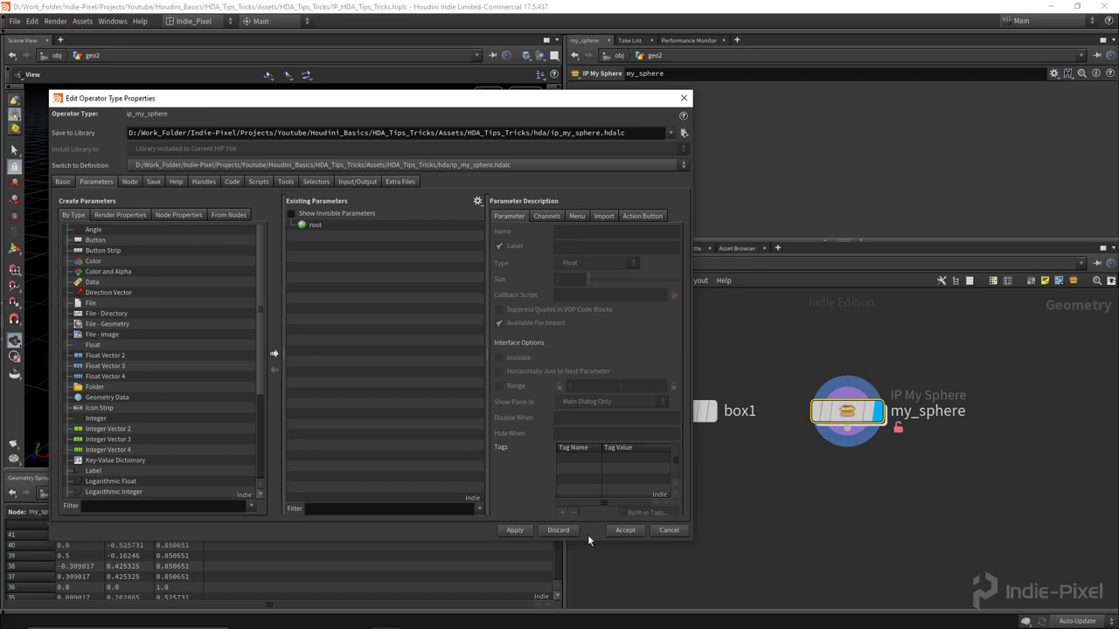
pyautogui.click(623, 530)
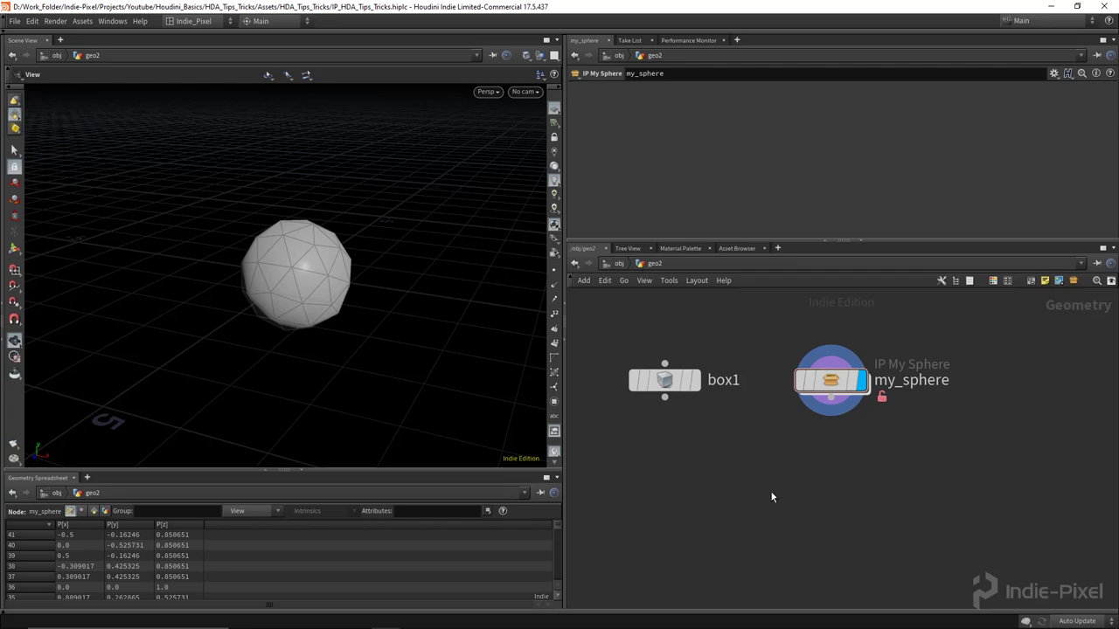
# - Place an IP My Sphere instance from the digital assets category below my_sphere, and delete it again
pyautogui.press('Tab')
pyautogui.moveTo(793, 218)
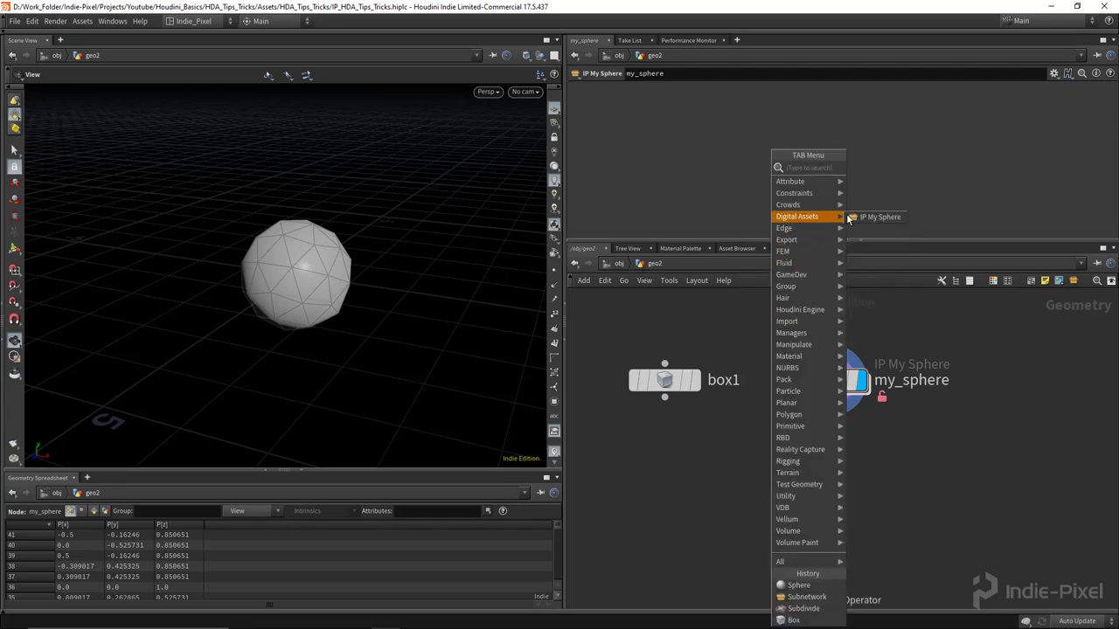
pyautogui.click(878, 217)
pyautogui.click(843, 452)
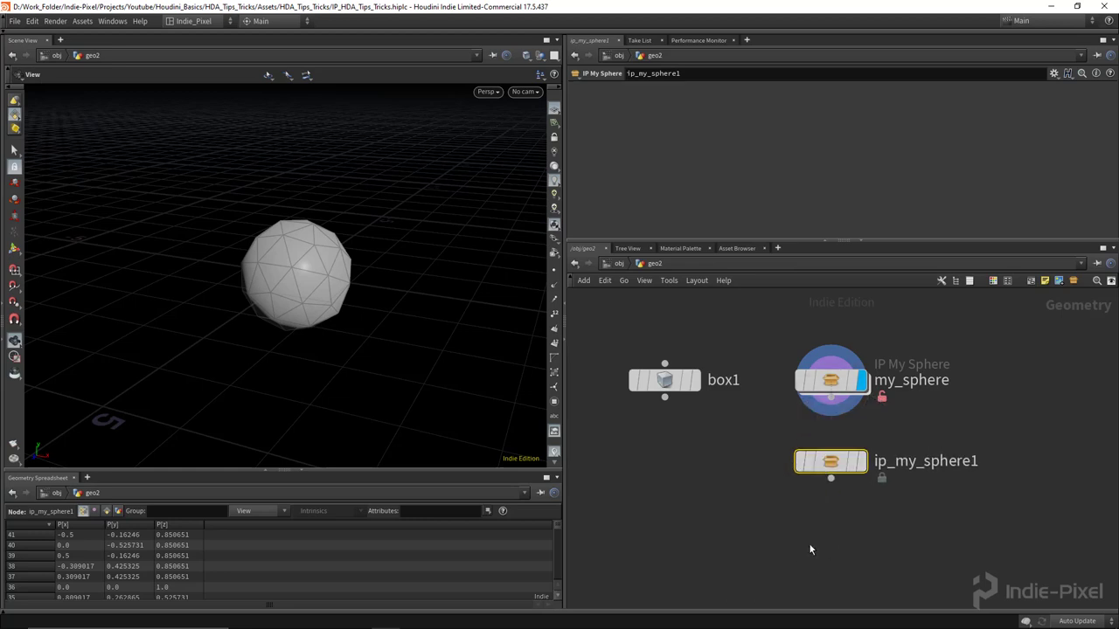
pyautogui.press('Delete')
pyautogui.moveTo(860, 442); pyautogui.dragTo(886, 477, button='middle')
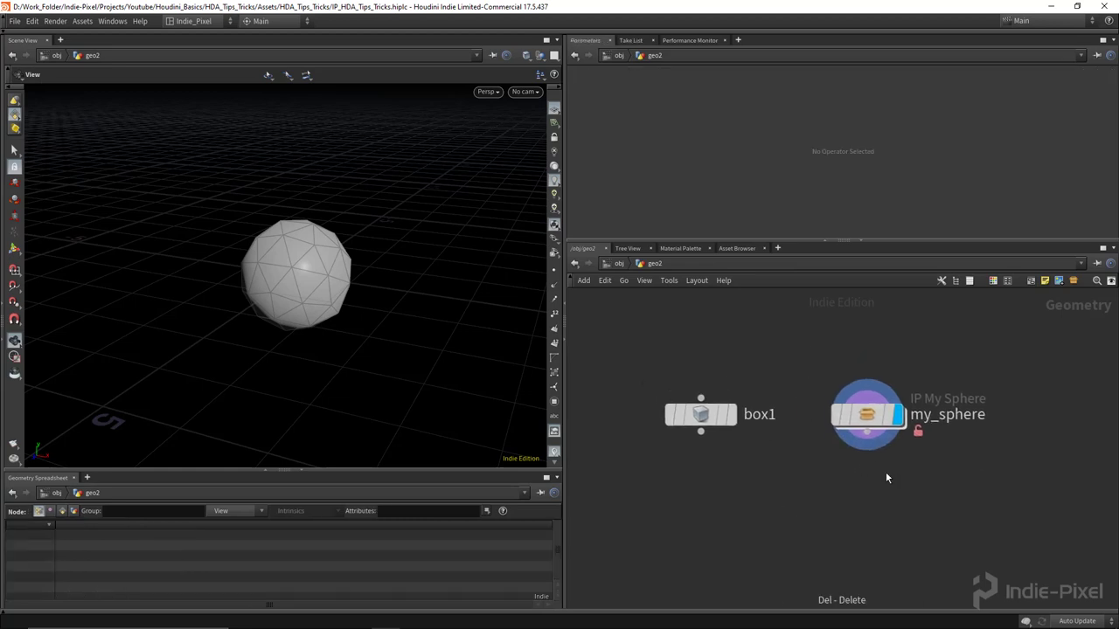
# - Return from geo2 to the object level and slightly widen the network editor pane
pyautogui.moveTo(757, 499); pyautogui.dragTo(965, 339)
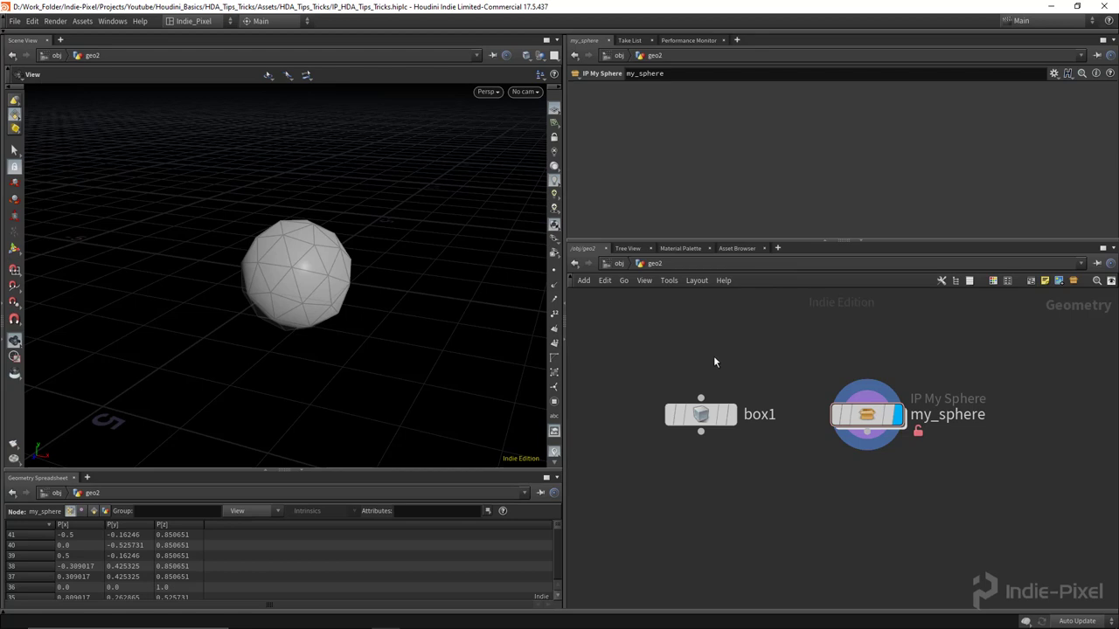
pyautogui.press('u')
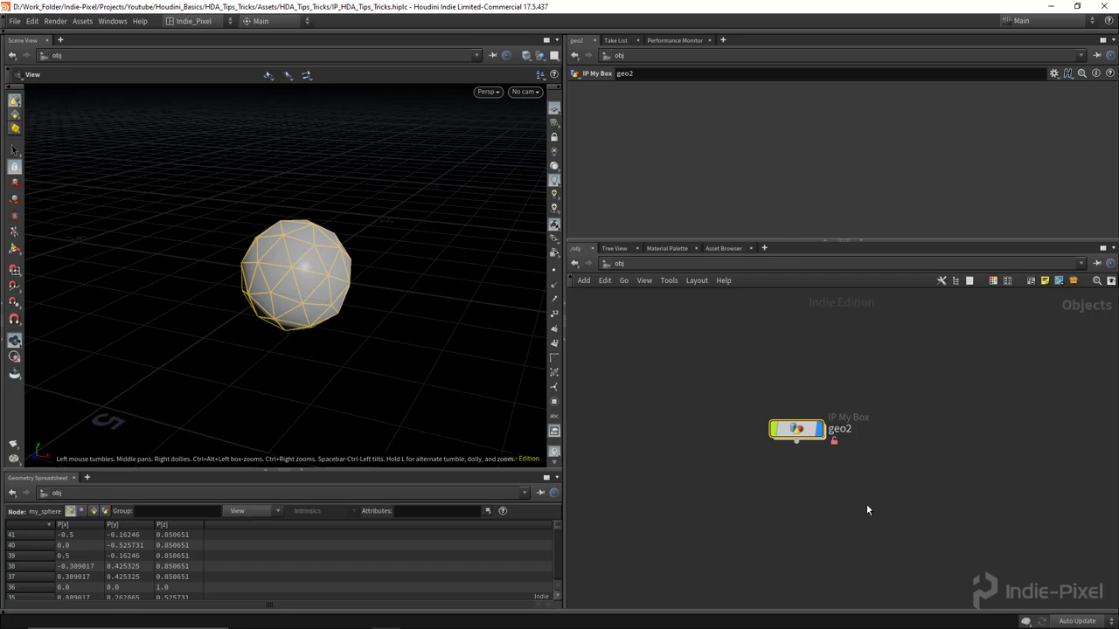
pyautogui.moveTo(564, 522); pyautogui.dragTo(551, 522)
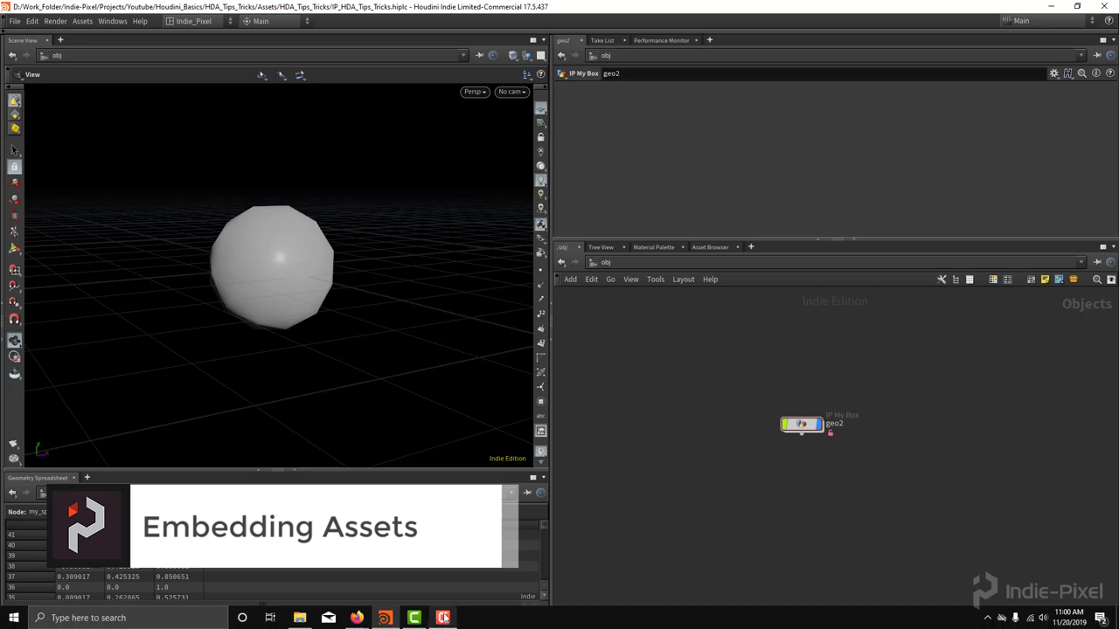
# - Switch to Firefox to view the Houdini documentation page on referring to embedded asset files using opdef:, and return to Houdini
pyautogui.moveTo(387, 621)
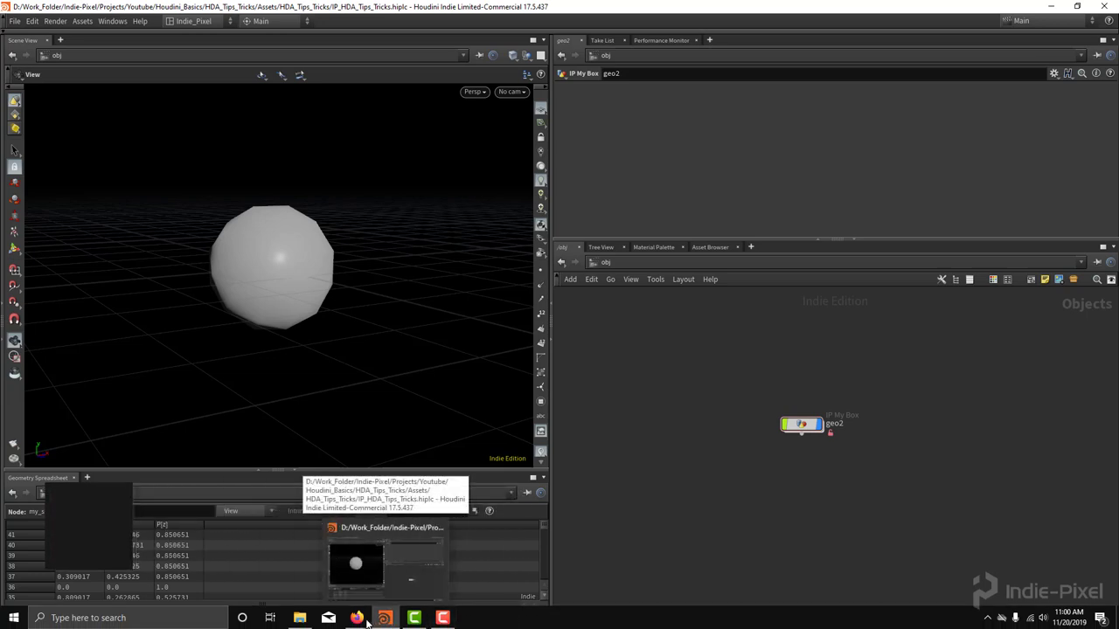
pyautogui.click(315, 577)
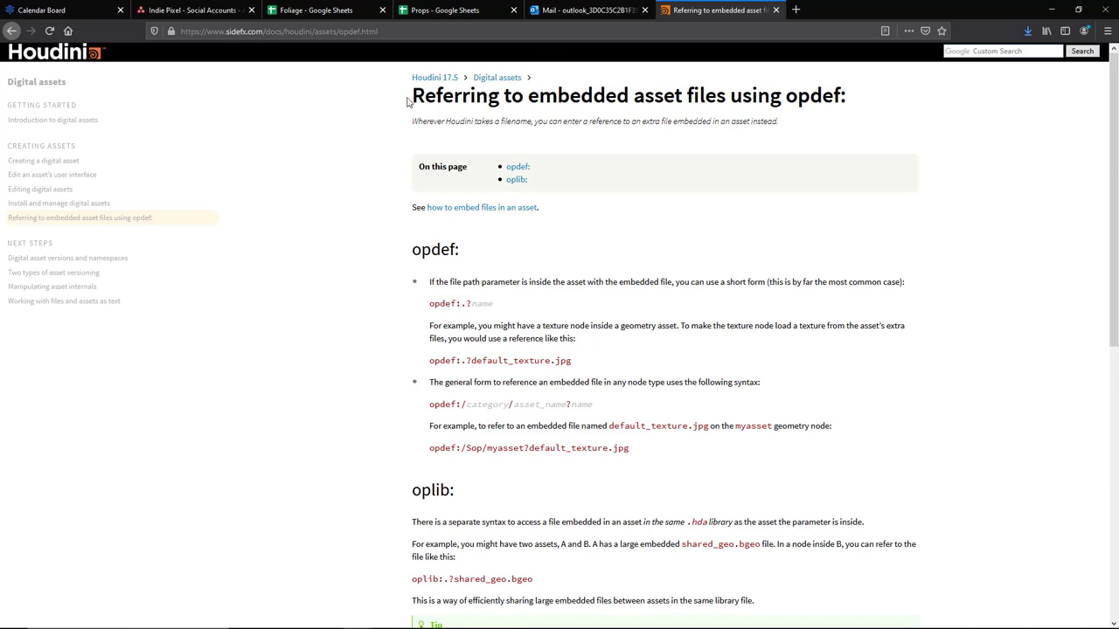
pyautogui.moveTo(407, 98); pyautogui.dragTo(847, 109)
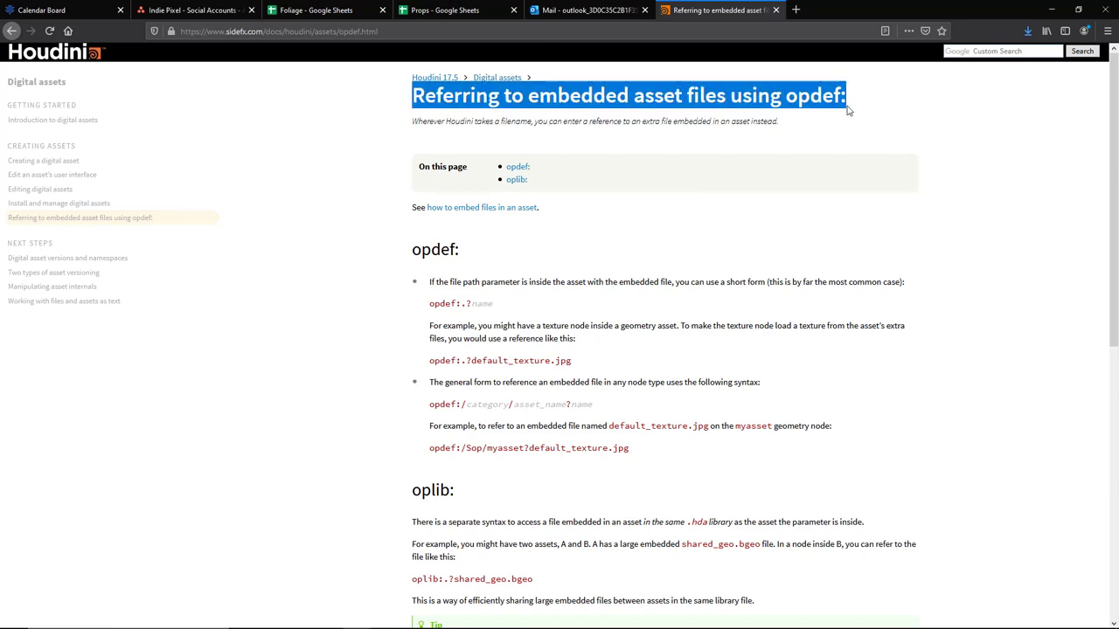
pyautogui.click(883, 162)
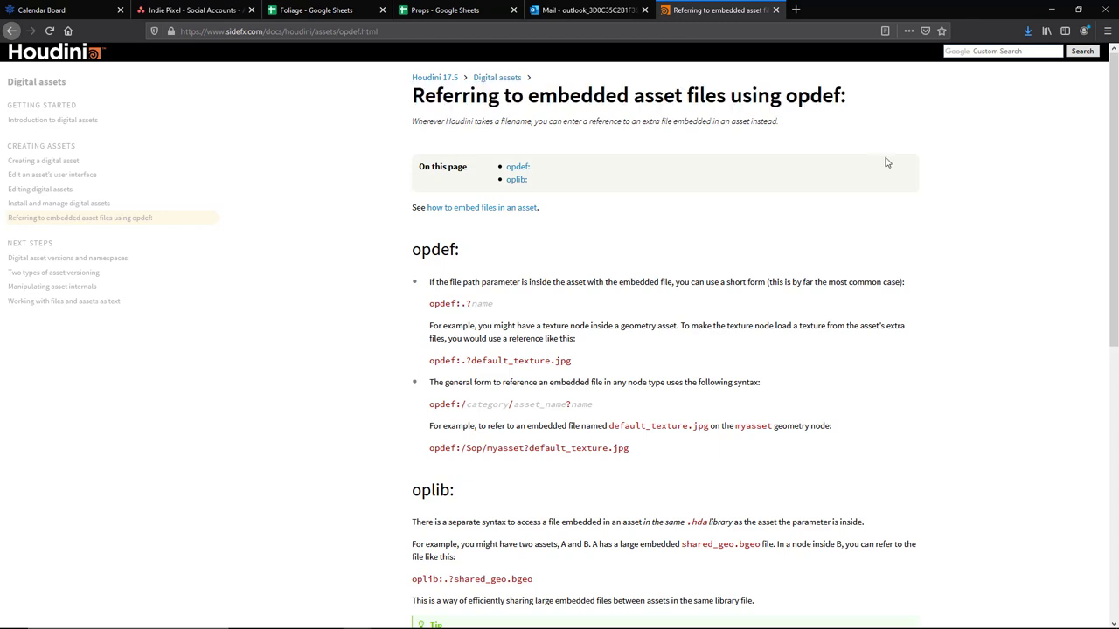
pyautogui.click(1052, 9)
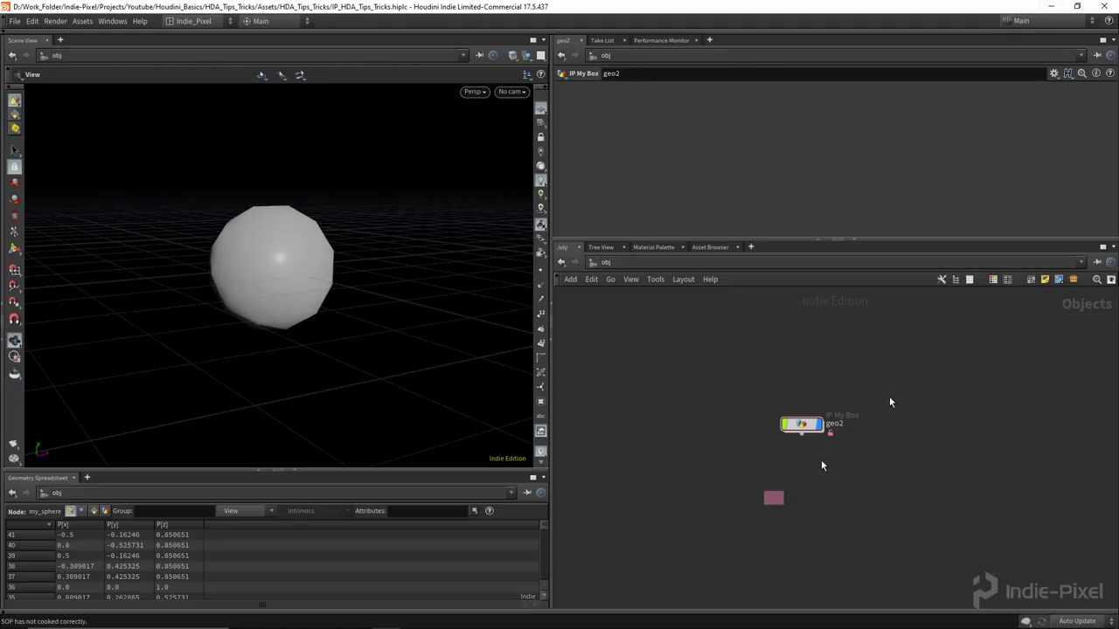
# - Go inside geo2 and place a Test Geometry: Pig Head node below box1, slightly enlarging the network editor pane
pyautogui.doubleClick(800, 413)
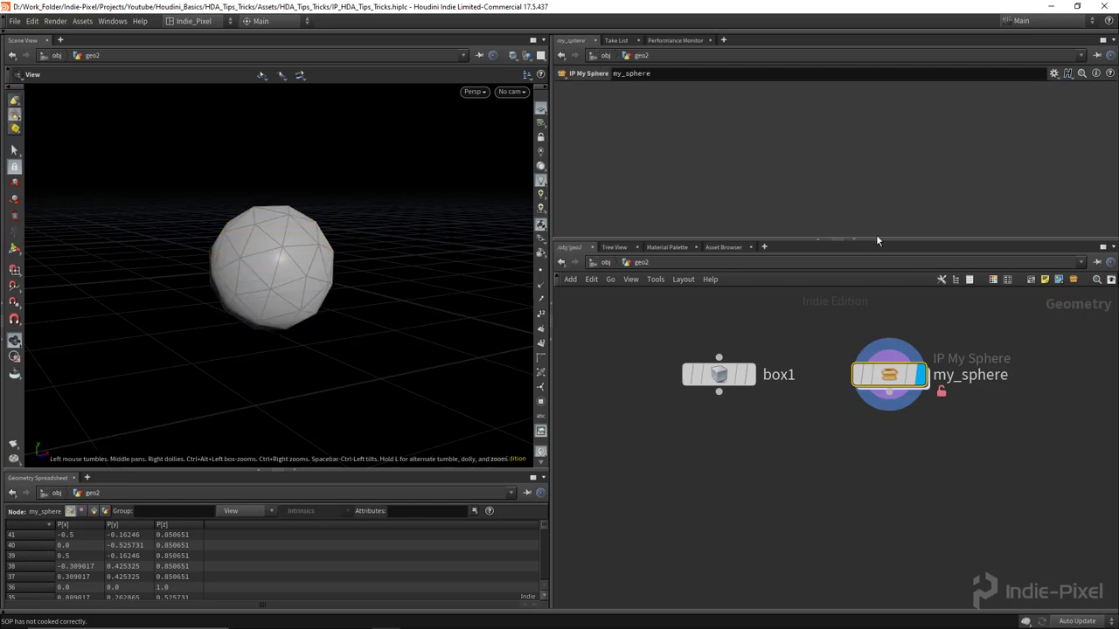
pyautogui.moveTo(869, 241); pyautogui.dragTo(867, 217)
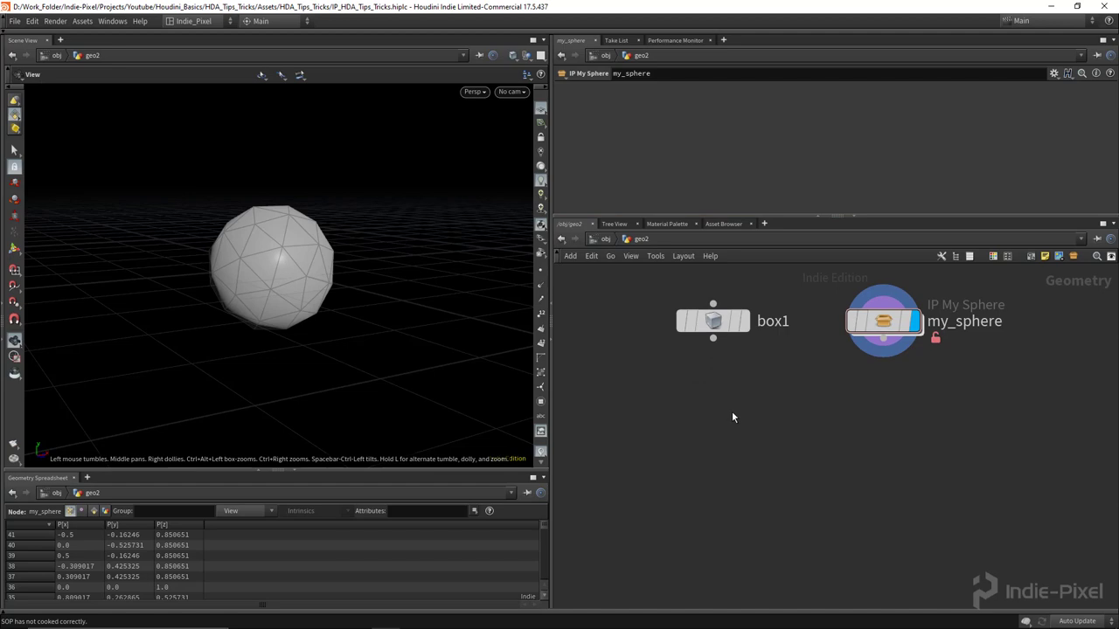
pyautogui.press('Tab')
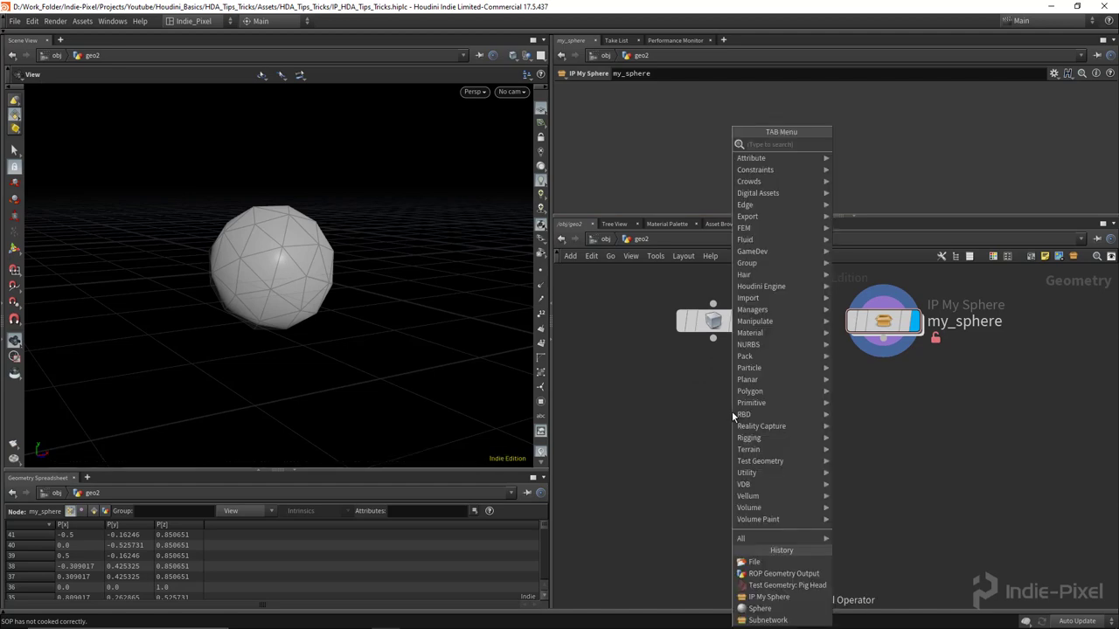
pyautogui.write('pig')
pyautogui.press('Return')
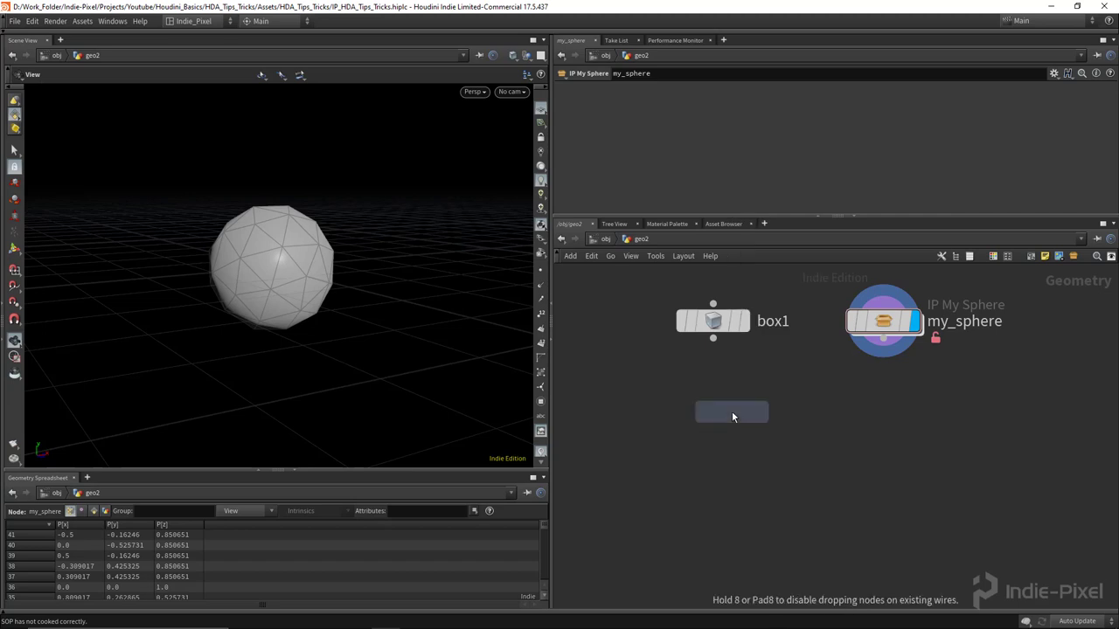
pyautogui.click(732, 412)
pyautogui.moveTo(757, 473); pyautogui.dragTo(803, 454, button='middle')
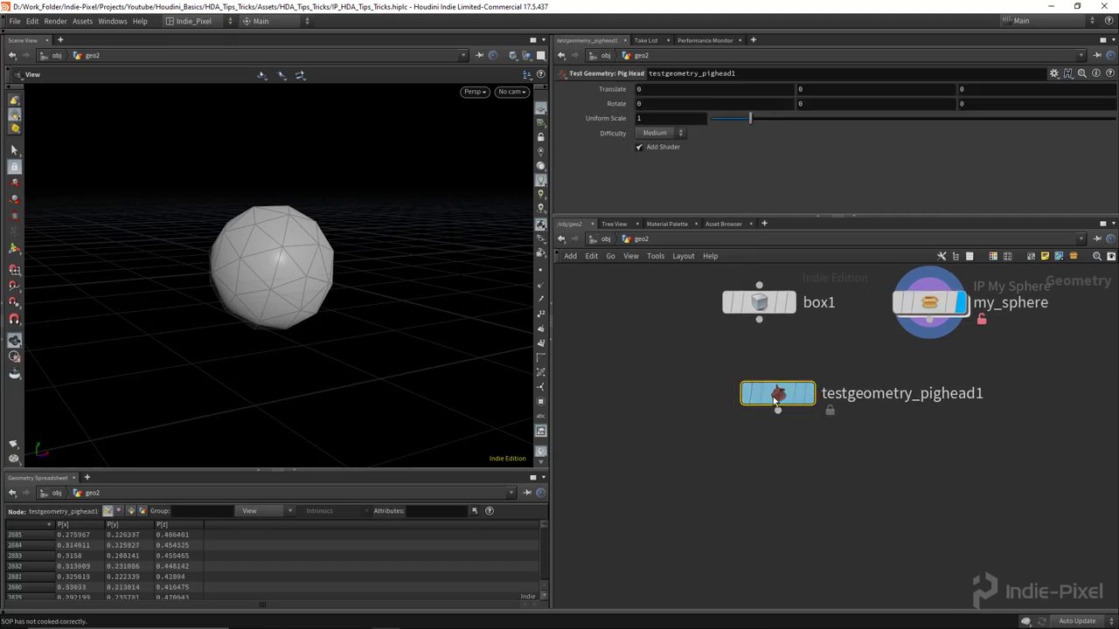
pyautogui.moveTo(778, 393); pyautogui.dragTo(757, 404)
pyautogui.moveTo(773, 468); pyautogui.dragTo(769, 455, button='middle')
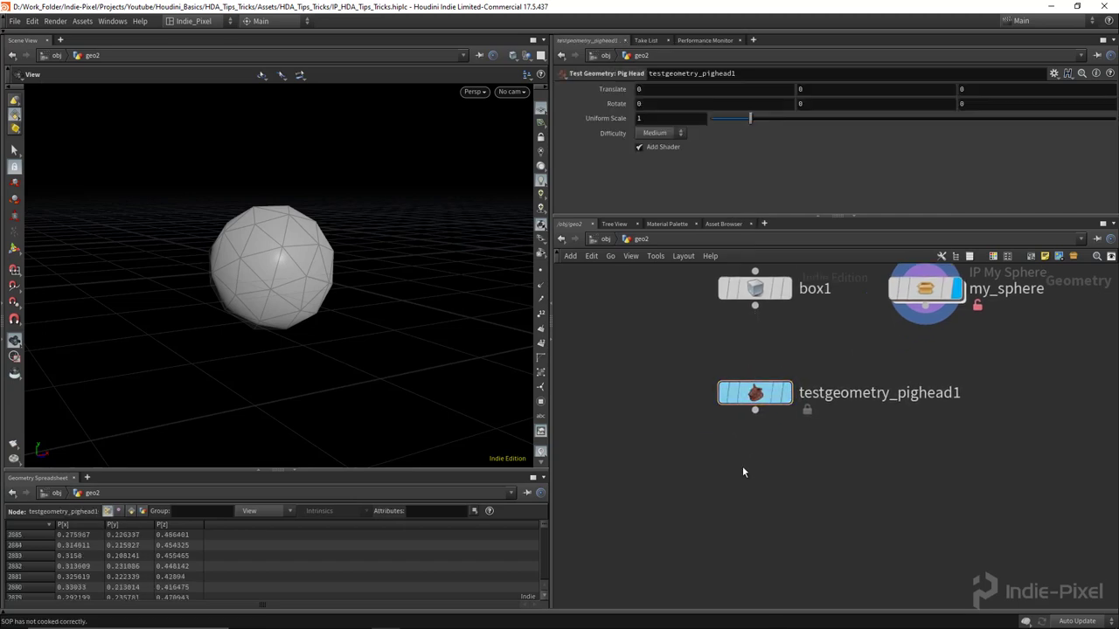
# - Add a ROP Geometry Output node connected below testgeometry_pighead1, and display the pig head in the viewport
pyautogui.press('Tab')
pyautogui.write('rop')
pyautogui.press('Down')
pyautogui.press('Down')
pyautogui.press('Down')
pyautogui.press('Down')
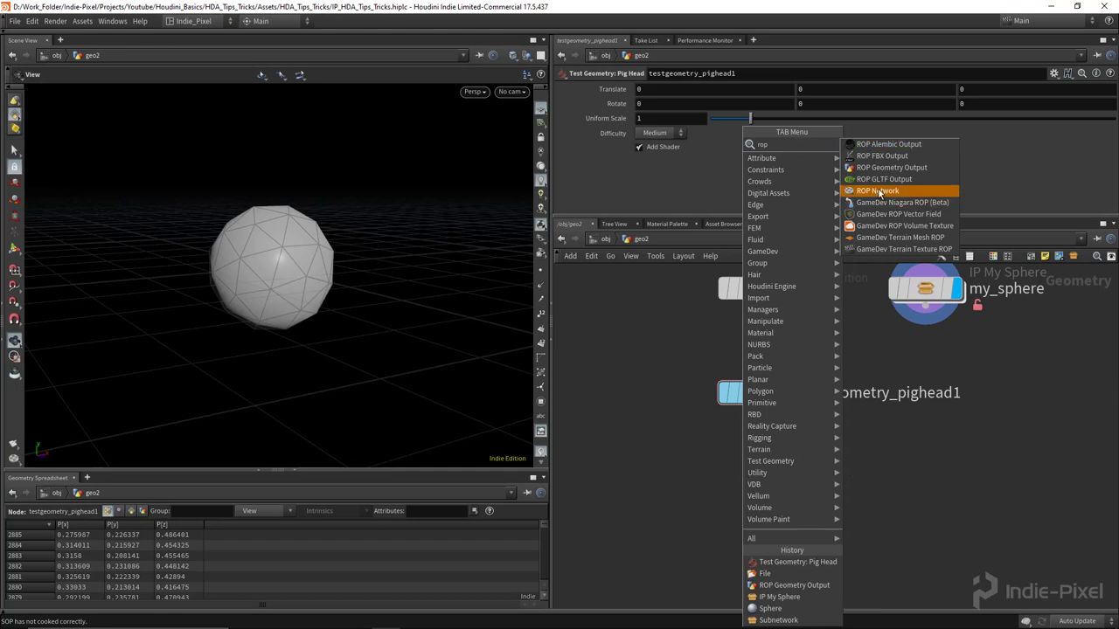
pyautogui.press('Up')
pyautogui.press('Up')
pyautogui.press('Up')
pyautogui.press('Return')
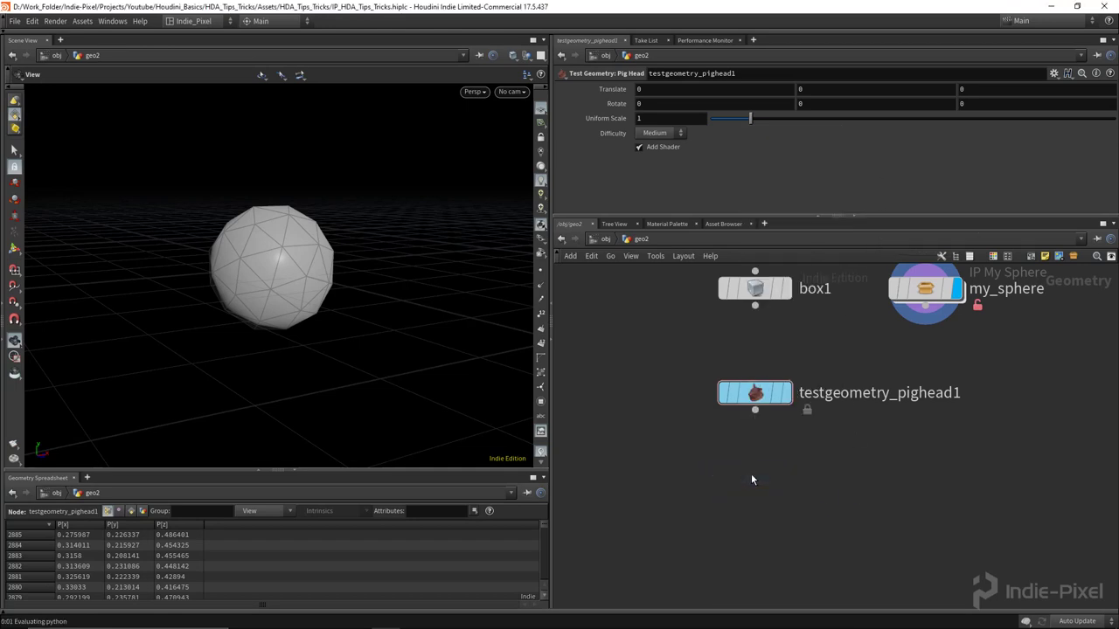
pyautogui.click(750, 474)
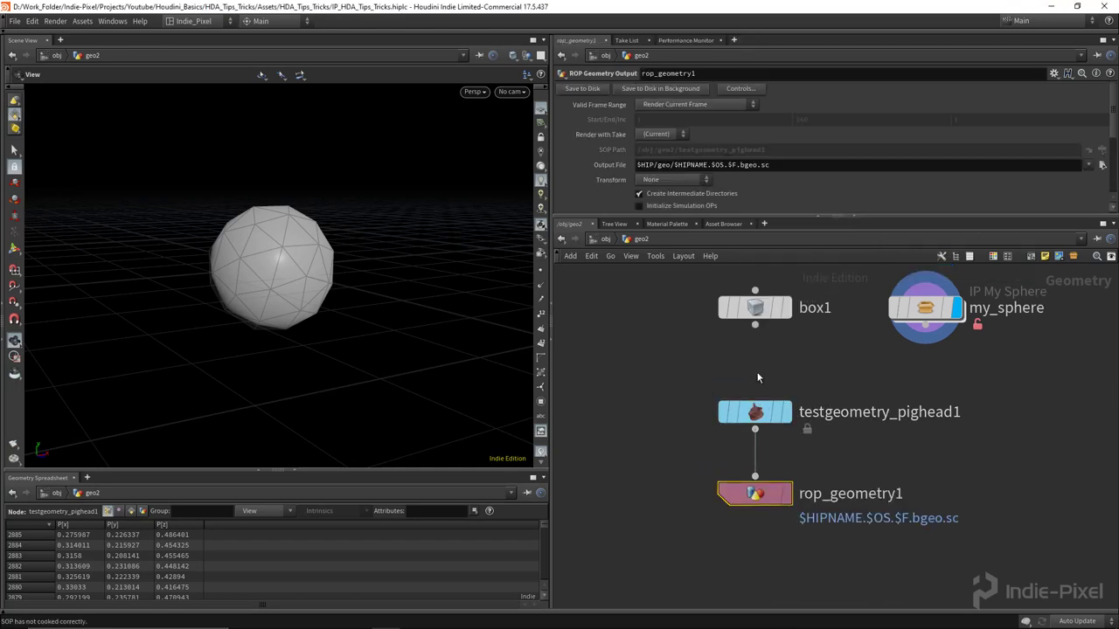
pyautogui.click(745, 415)
pyautogui.press('r')
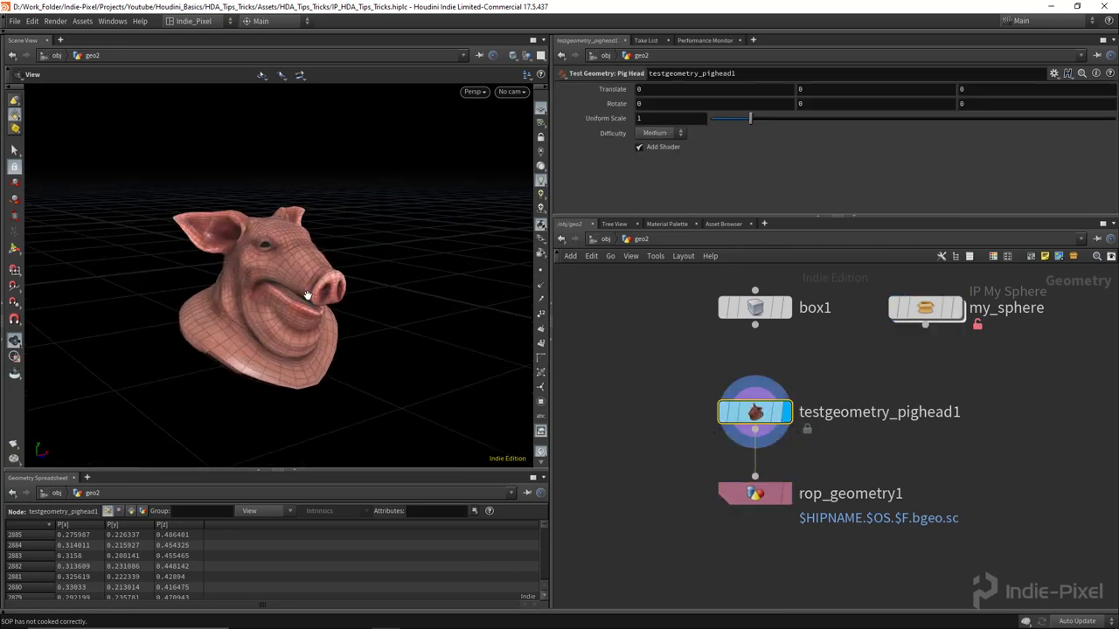
# - Set the output file of rop_geometry1 to $JOB/geo/test_pig_head.bgeo and save the geometry to disk
pyautogui.click(753, 494)
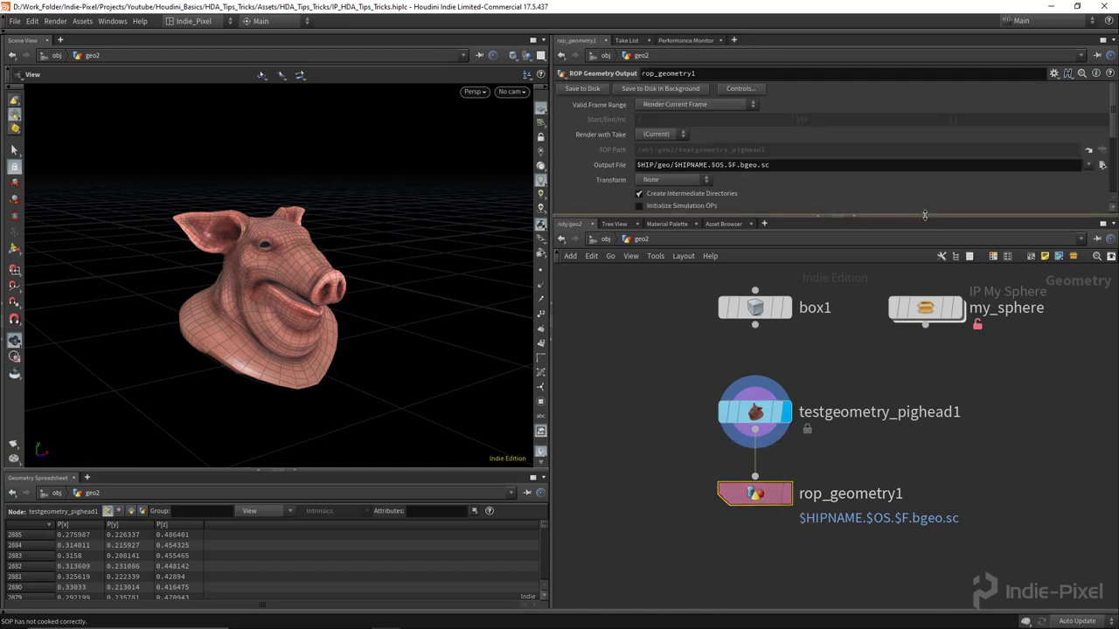
pyautogui.moveTo(925, 215); pyautogui.dragTo(925, 274)
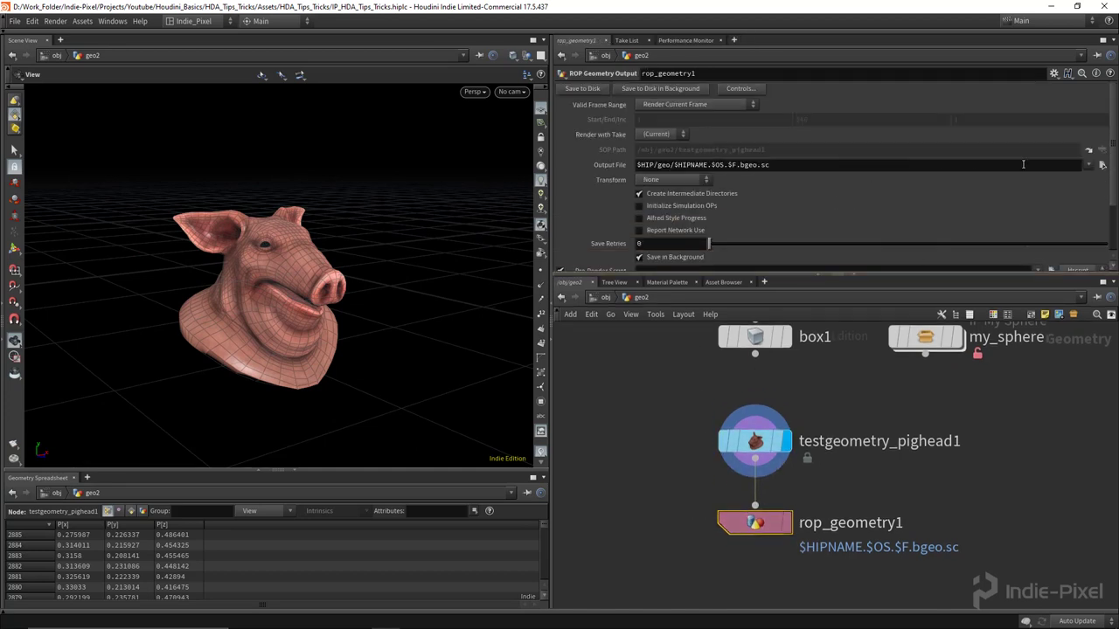
pyautogui.click(1102, 164)
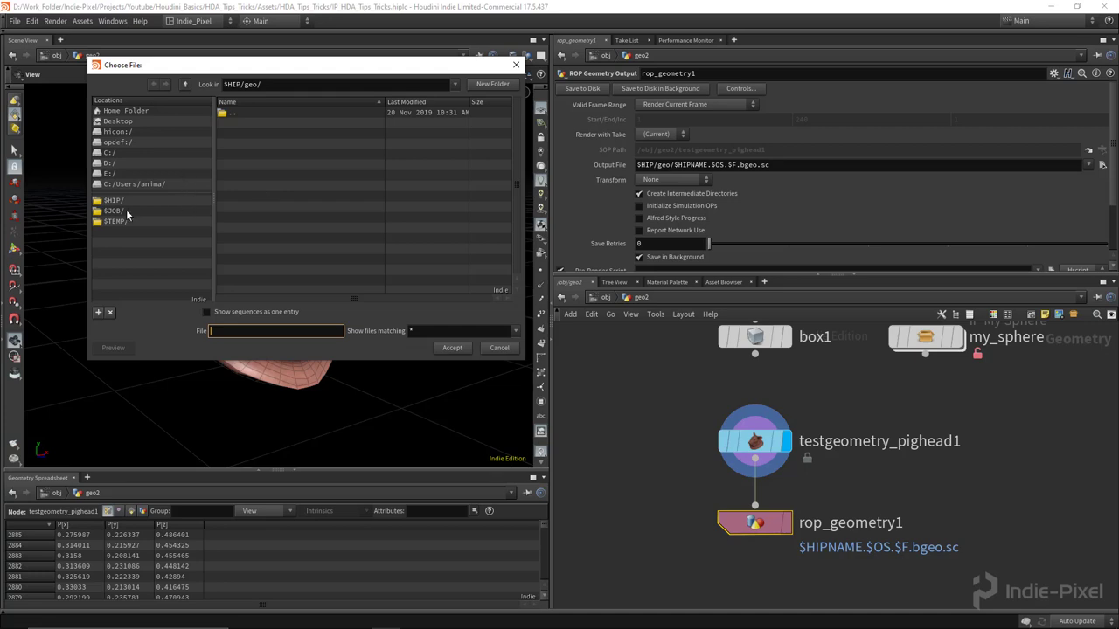
pyautogui.click(113, 211)
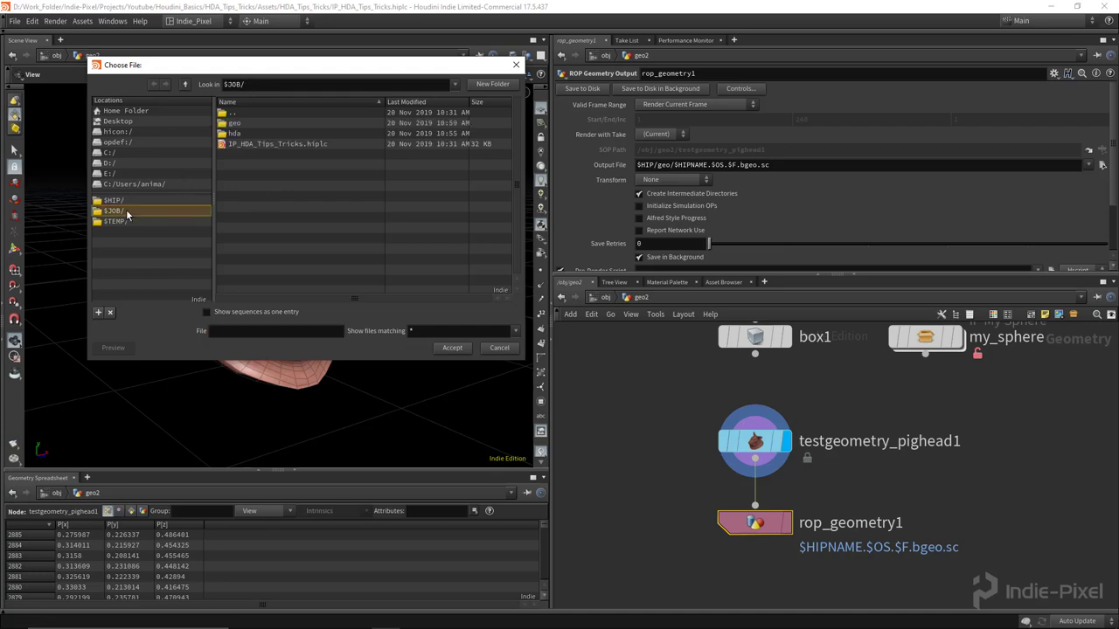
pyautogui.doubleClick(234, 124)
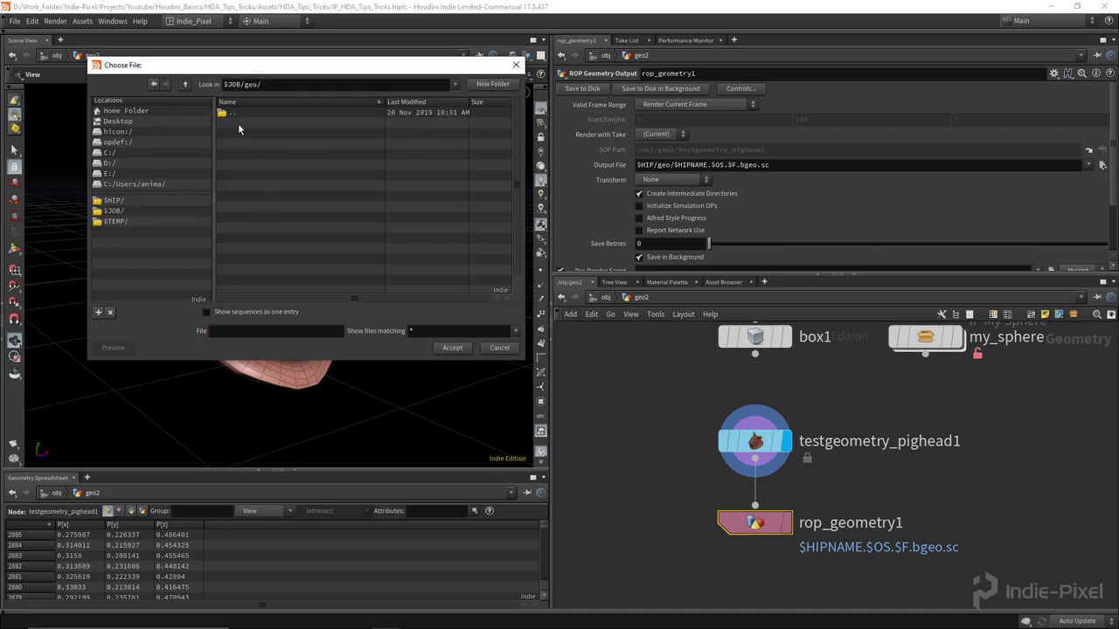
pyautogui.click(262, 333)
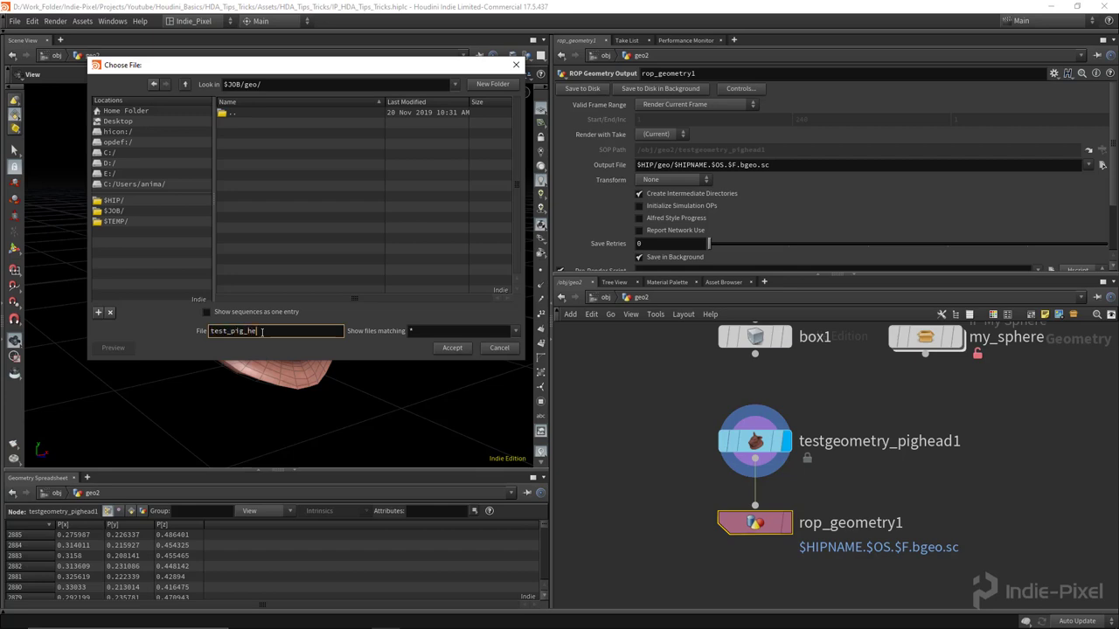
pyautogui.write('eo')
pyautogui.click(452, 348)
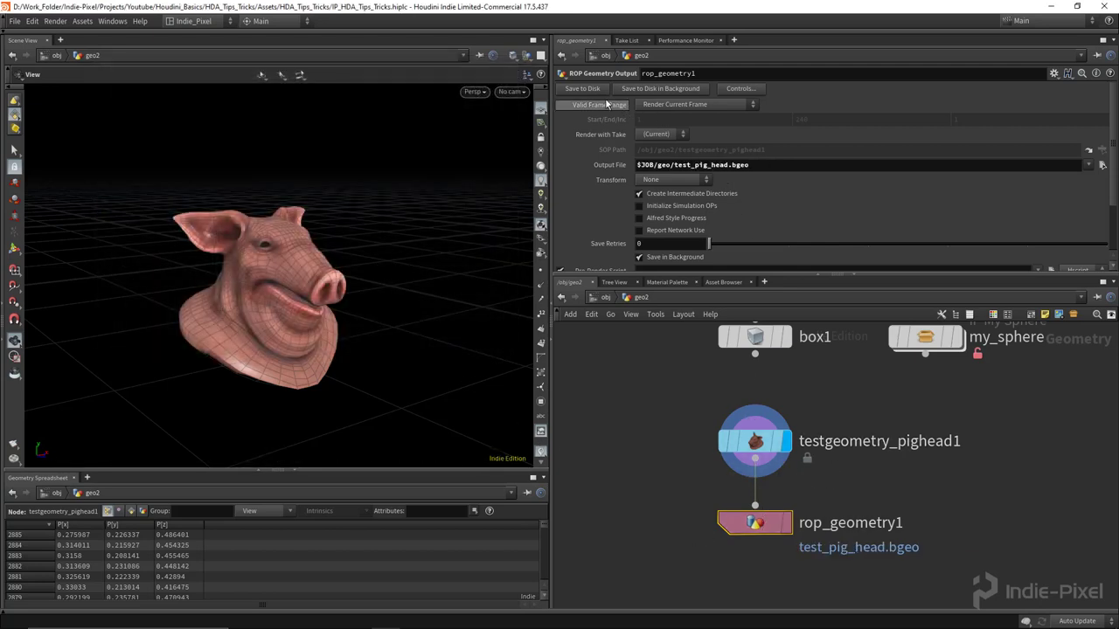
pyautogui.click(577, 88)
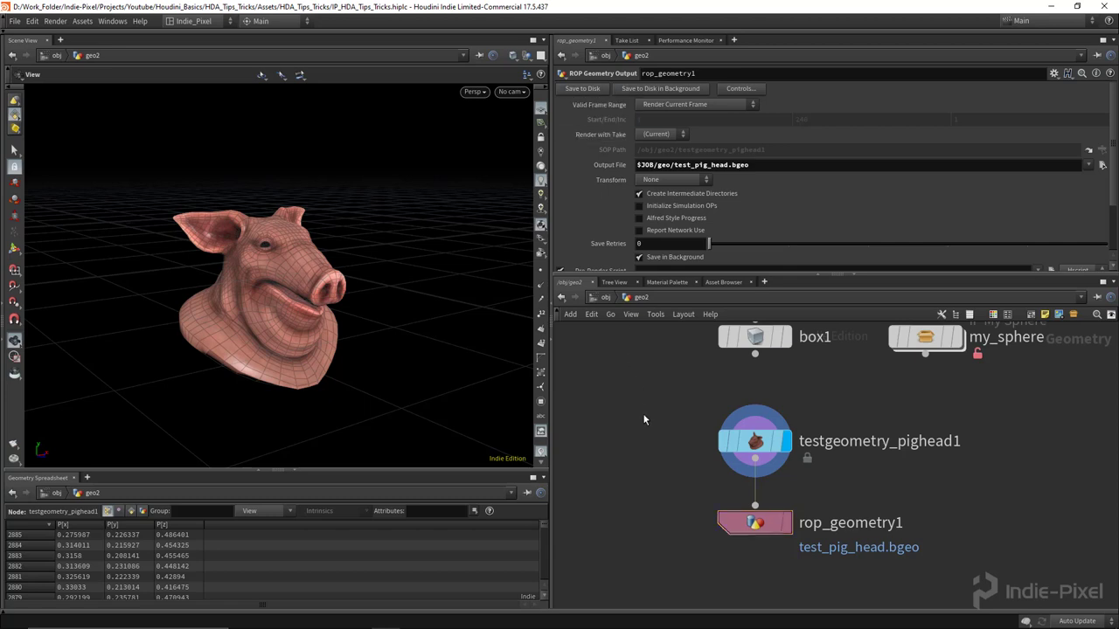
# - Place a File node beside the pig head and ROP geometry nodes
pyautogui.moveTo(861, 486); pyautogui.dragTo(691, 460, button='middle')
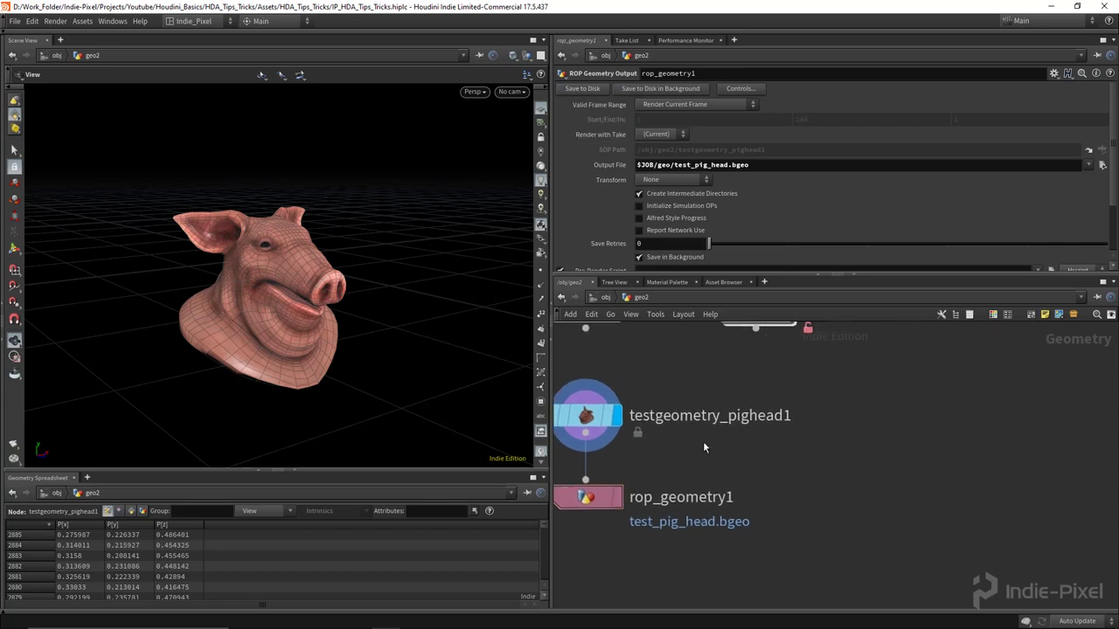
pyautogui.scroll(2, 805, 442)
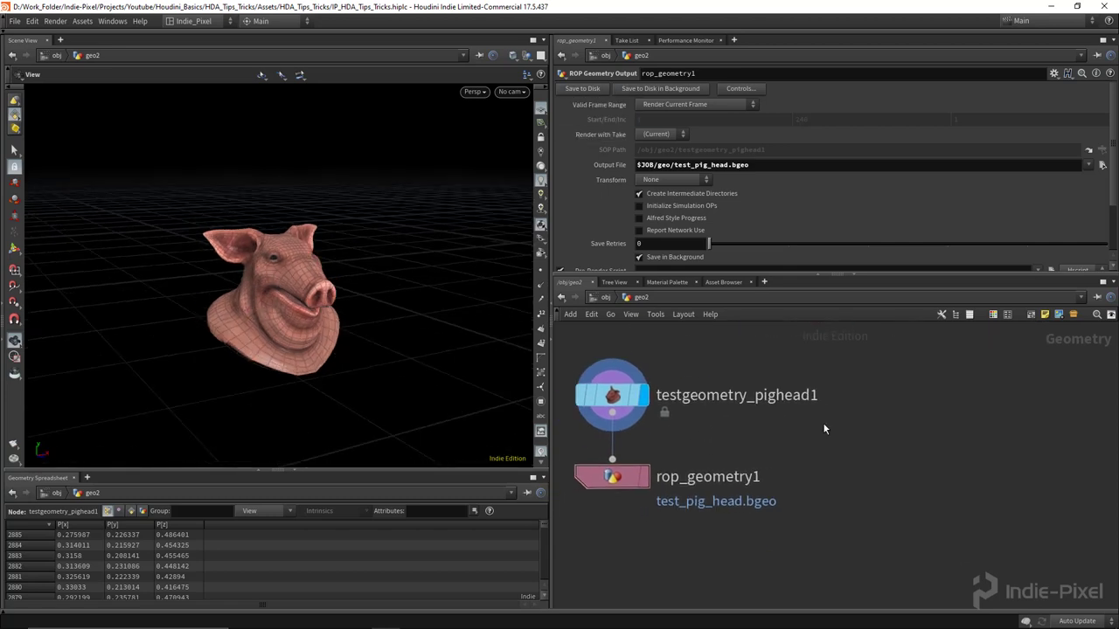
pyautogui.press('Tab')
pyautogui.write('file')
pyautogui.press('Return')
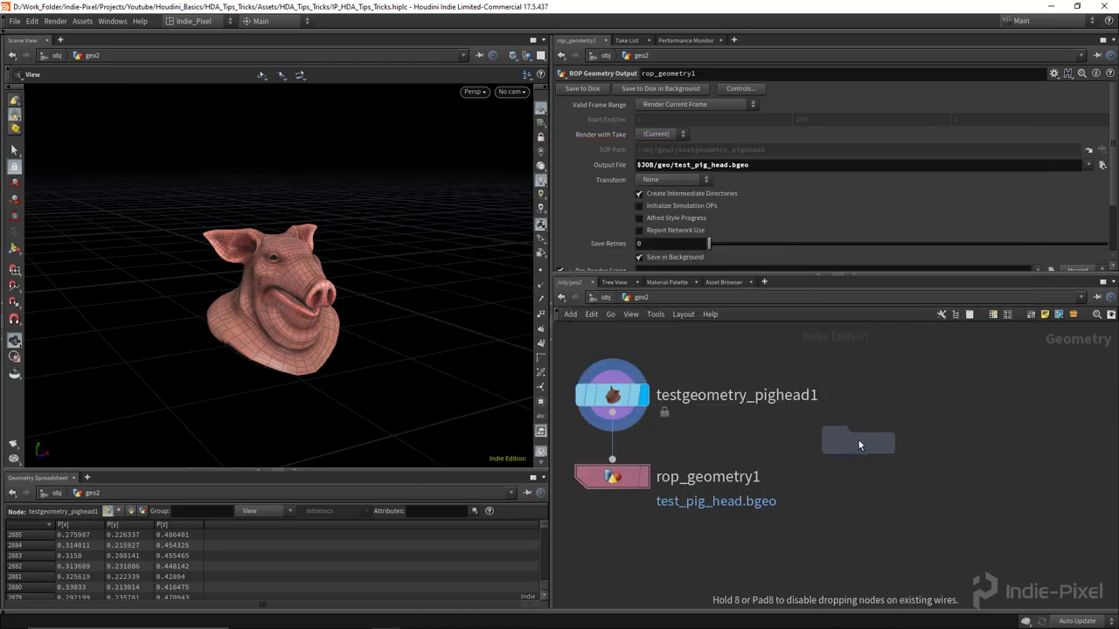
pyautogui.click(859, 441)
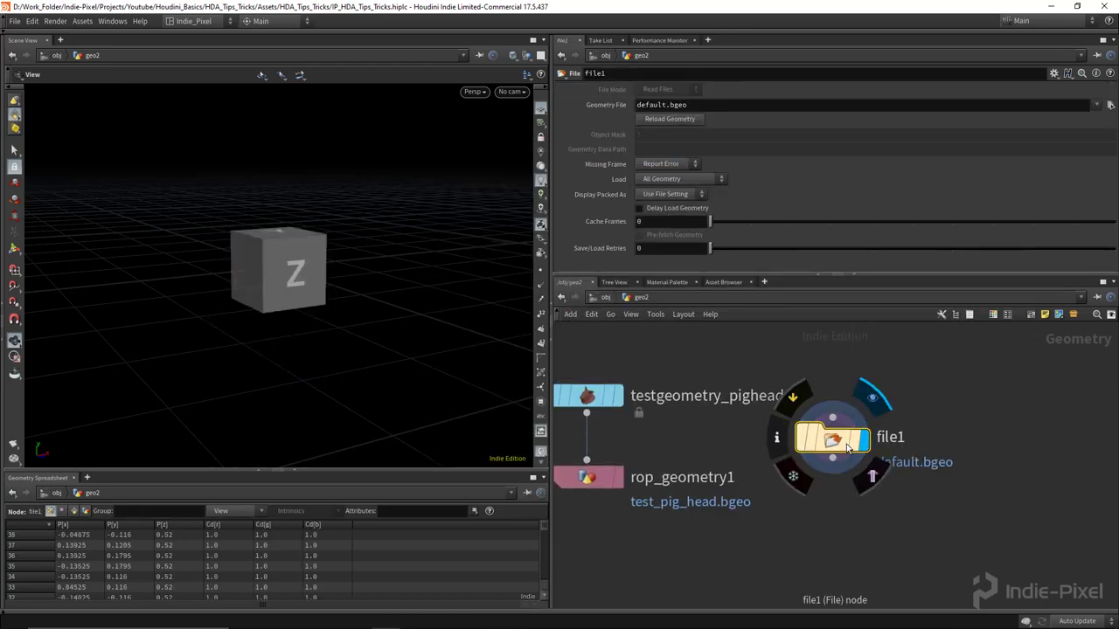
# - Load $JOB/geo/test_pig_head.bgeo as the geometry file of file1
pyautogui.click(1109, 105)
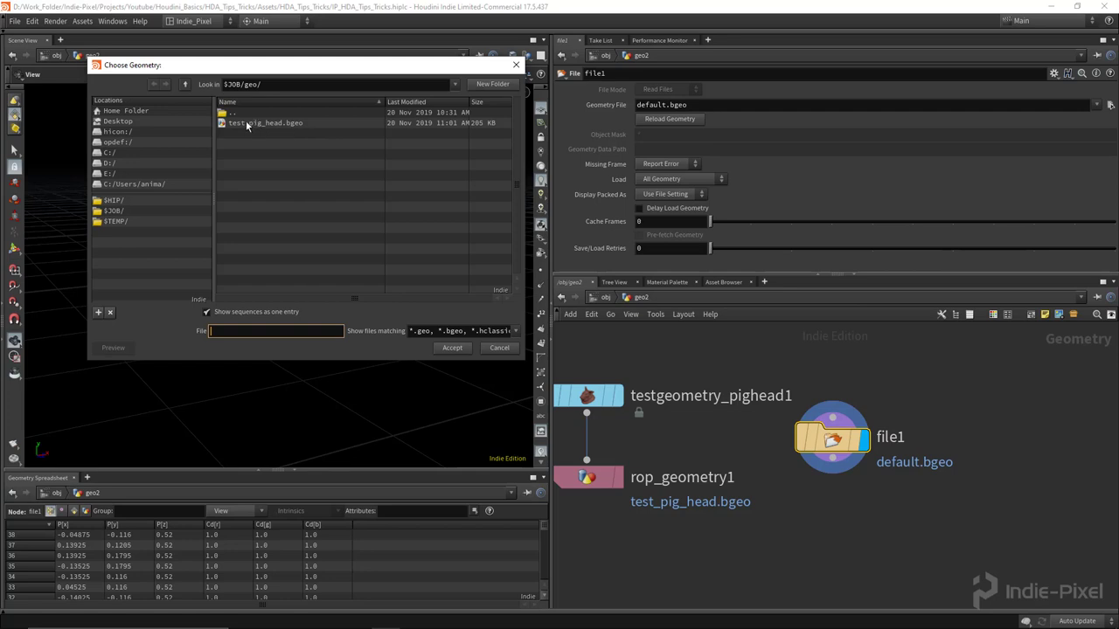
pyautogui.click(122, 212)
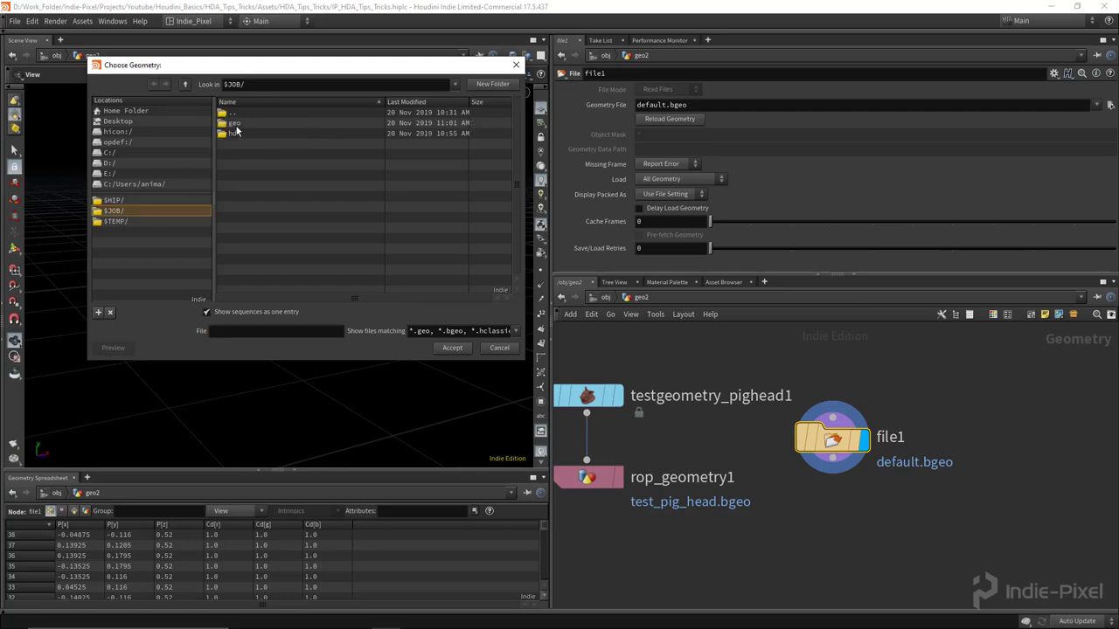
pyautogui.doubleClick(236, 131)
pyautogui.doubleClick(256, 125)
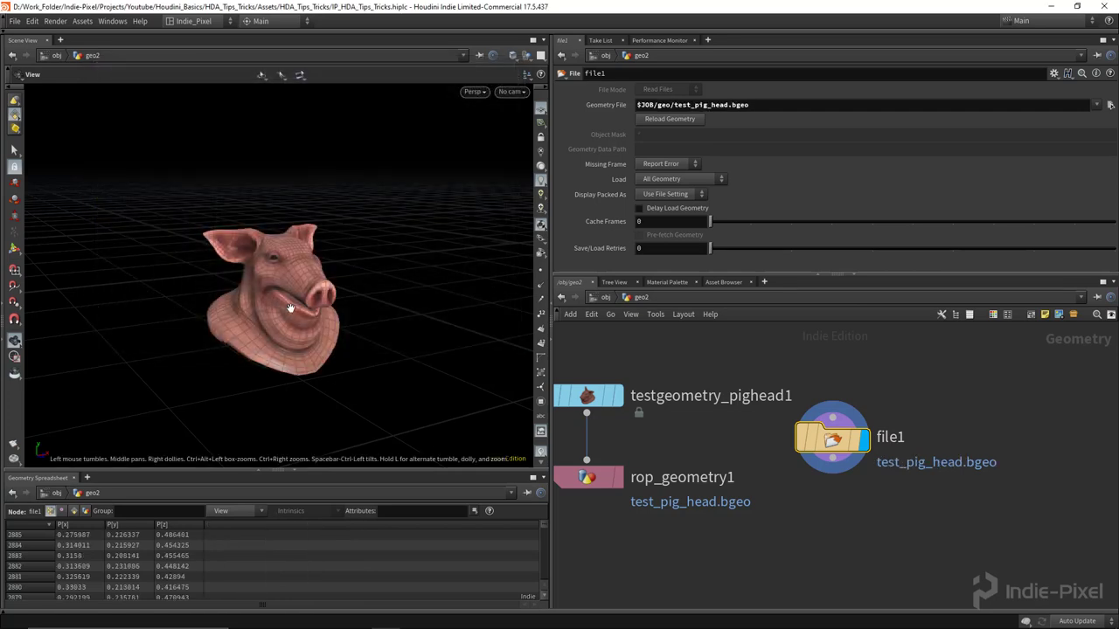
# - Delete the testgeometry_pighead1 and rop_geometry1 nodes, and frame the remaining network
pyautogui.moveTo(833, 448); pyautogui.dragTo(969, 424, button='middle')
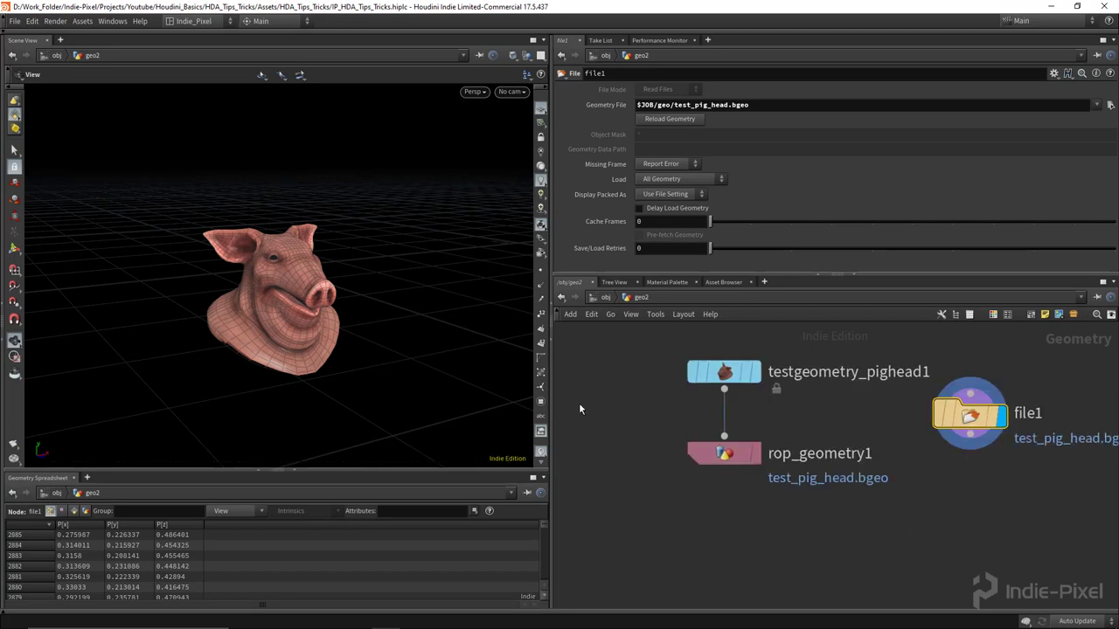
pyautogui.moveTo(579, 403); pyautogui.dragTo(774, 529)
pyautogui.press('Delete')
pyautogui.press('h')
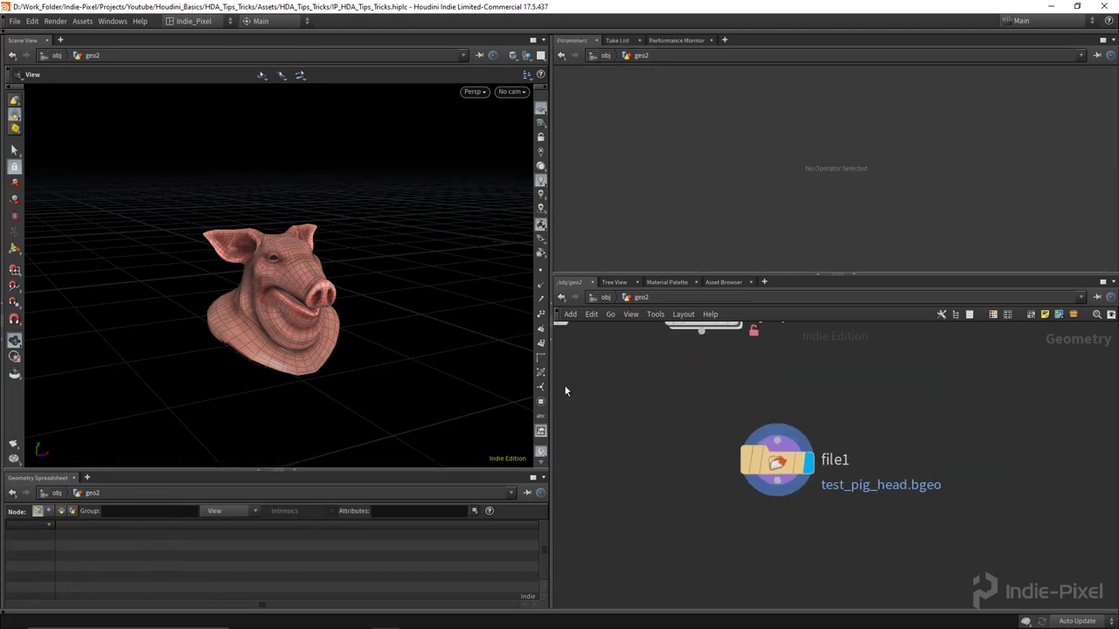
pyautogui.moveTo(369, 307); pyautogui.dragTo(281, 269)
pyautogui.moveTo(675, 451); pyautogui.dragTo(704, 464, button='middle')
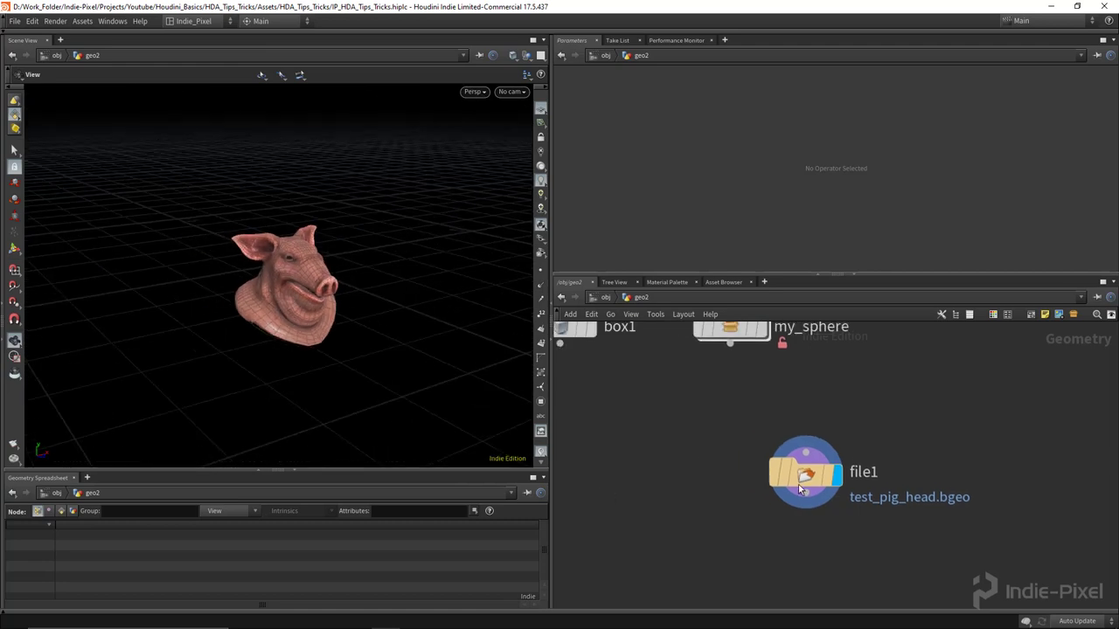
# - Show the Geometry File path of file1 in its expanded form to examine the reference to the disk location
pyautogui.click(805, 472)
pyautogui.click(760, 109)
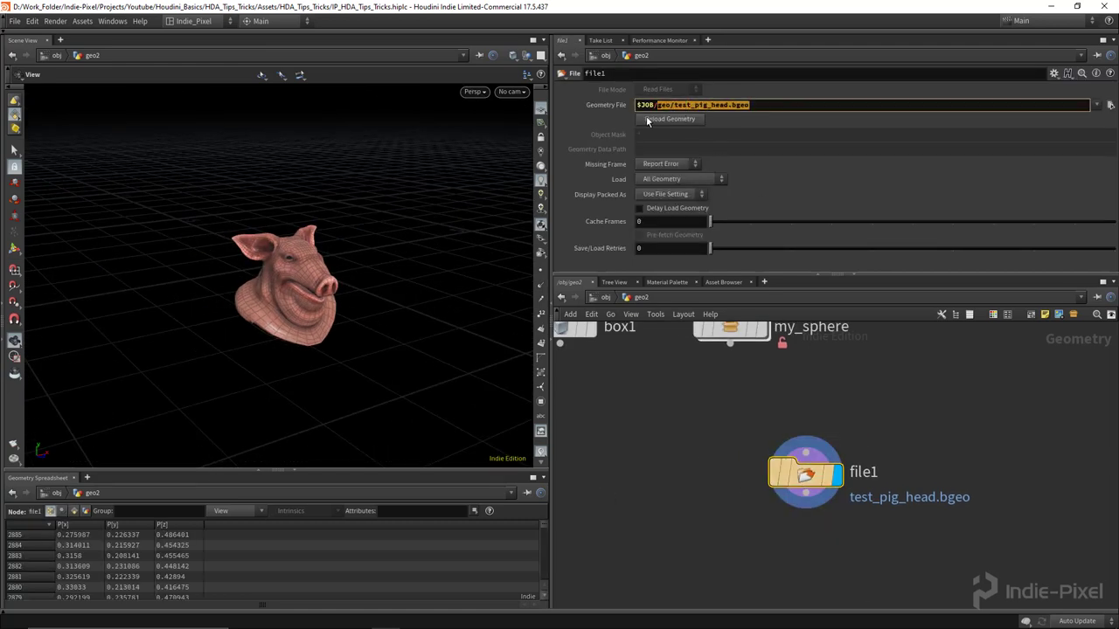
pyautogui.click(620, 105)
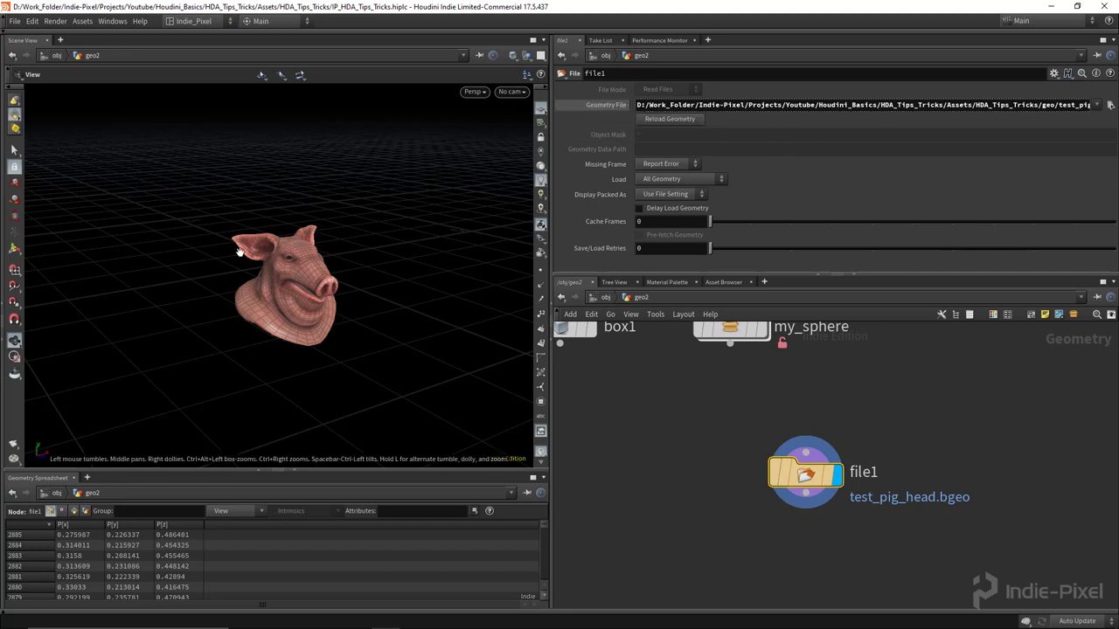
pyautogui.moveTo(289, 295); pyautogui.dragTo(275, 295)
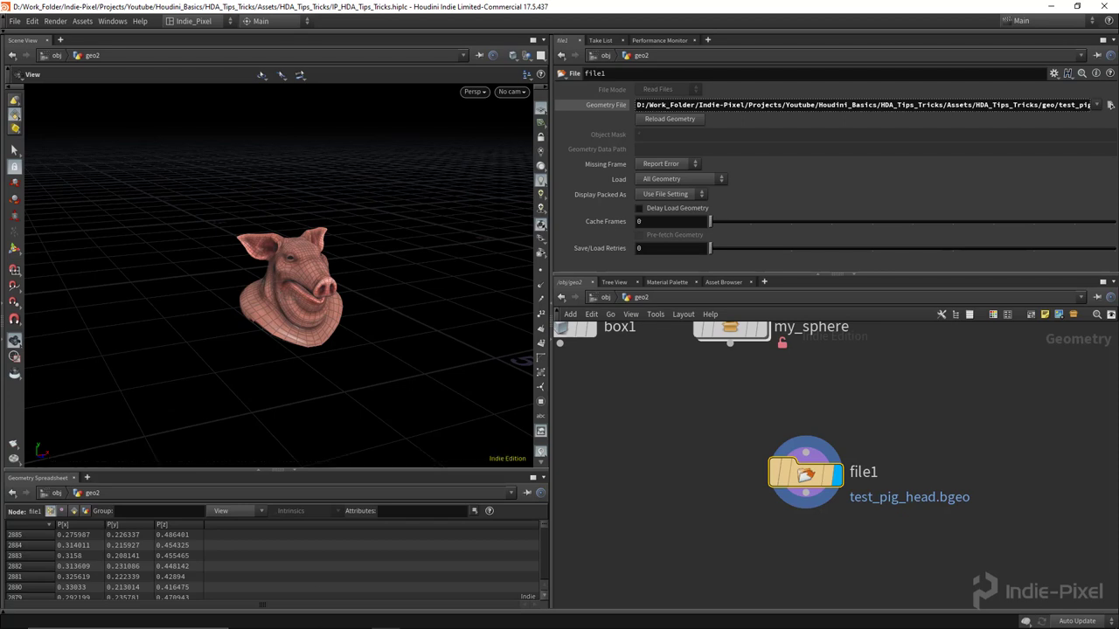
# - Switch to Firefox to review the opdef: heading and the opdef:.?name syntax, and return to Houdini
pyautogui.moveTo(356, 618)
pyautogui.click(291, 577)
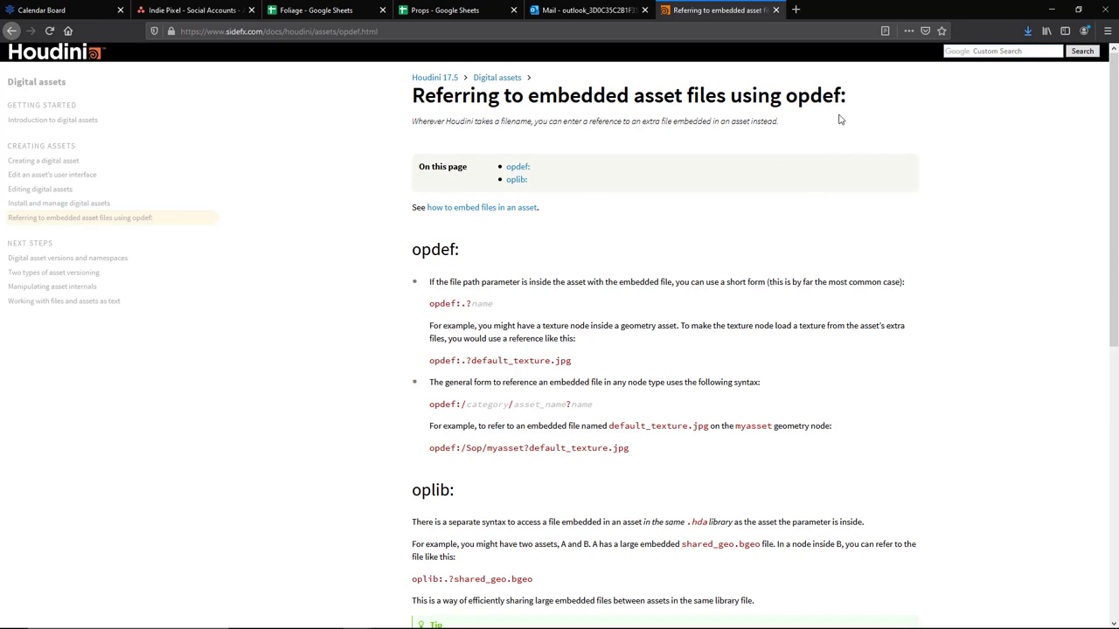
pyautogui.moveTo(848, 96); pyautogui.dragTo(785, 96)
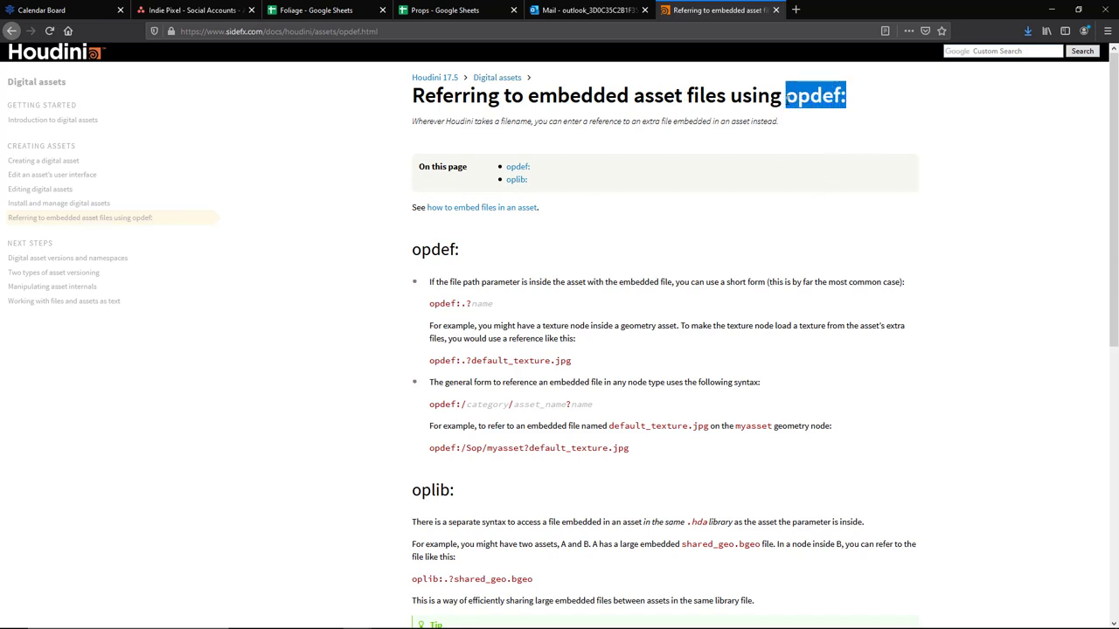
pyautogui.moveTo(494, 303); pyautogui.dragTo(439, 304)
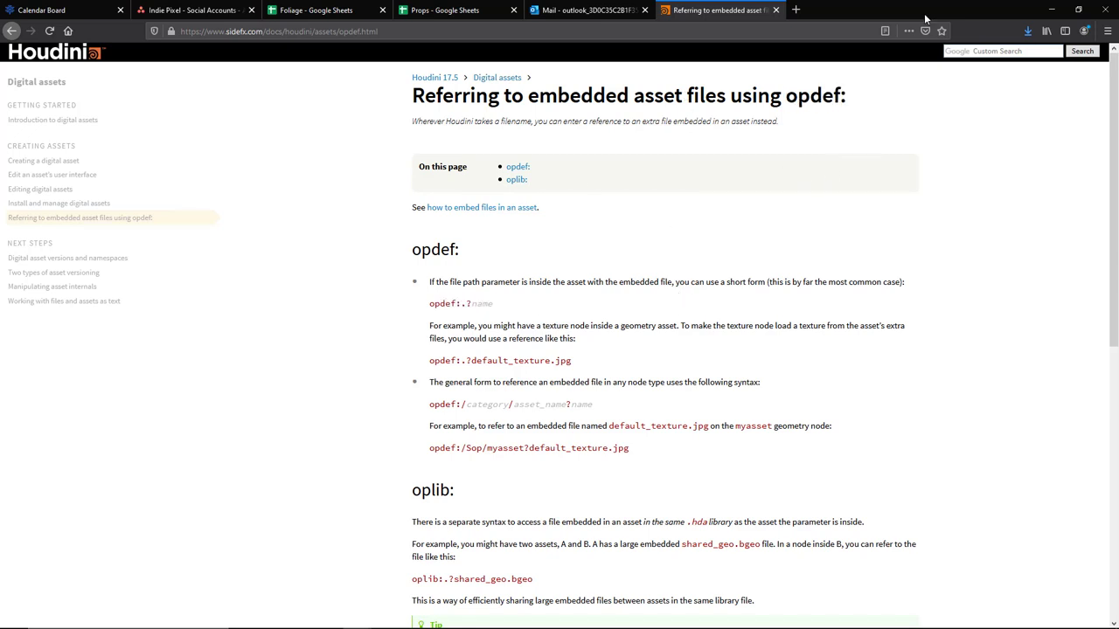
pyautogui.click(1051, 10)
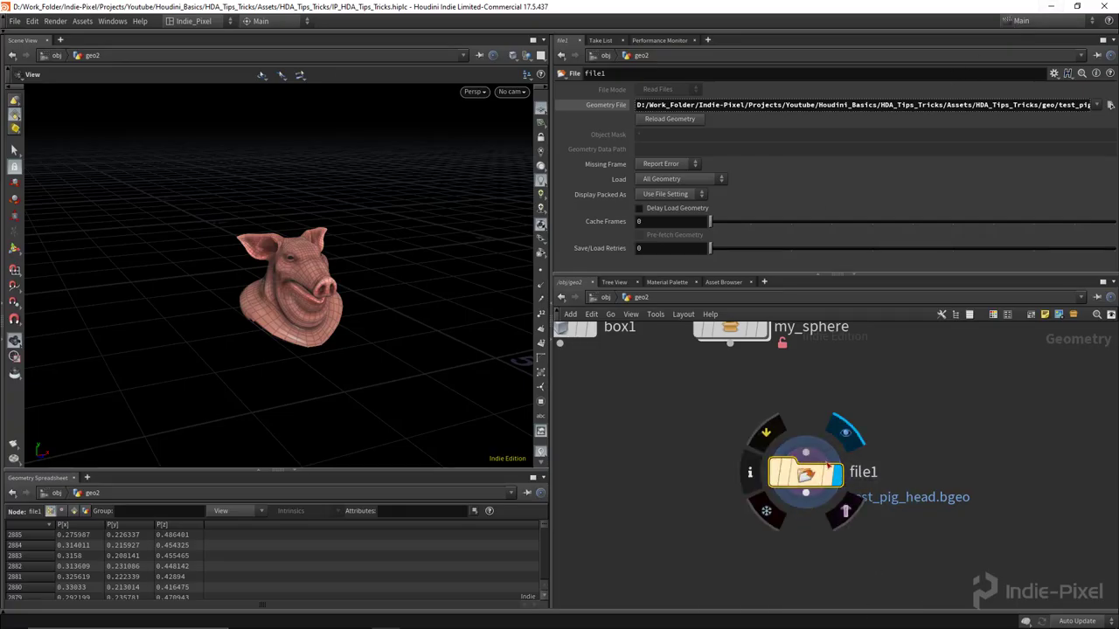
# - Return to the object level and open the type properties of geo2 at its extra files section
pyautogui.moveTo(804, 472); pyautogui.dragTo(644, 449)
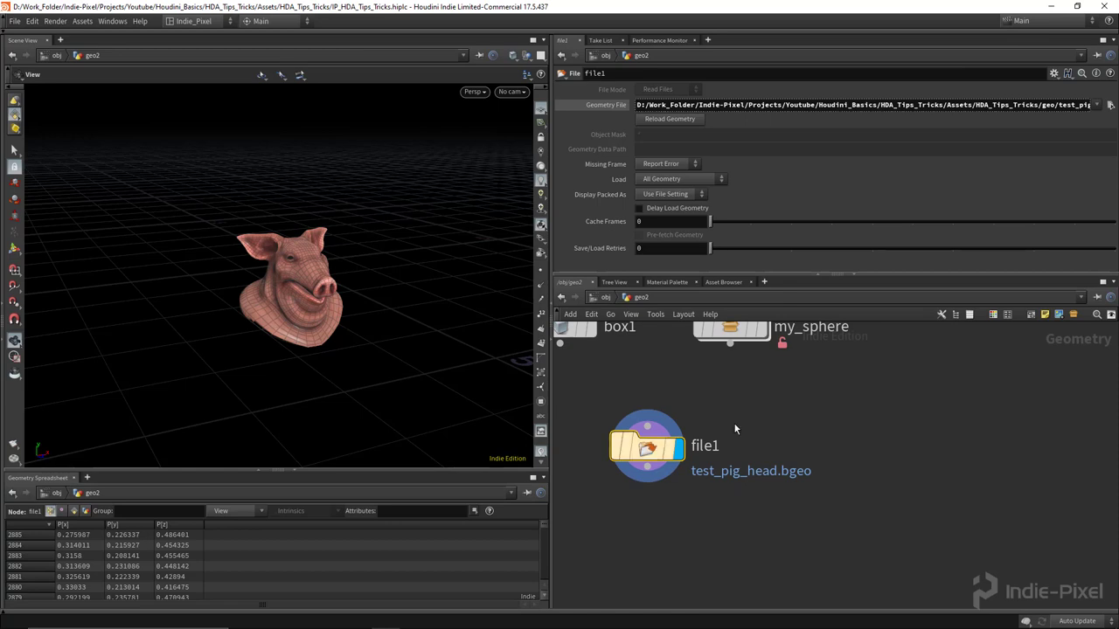
pyautogui.moveTo(805, 413); pyautogui.dragTo(824, 449, button='middle')
pyautogui.press('u')
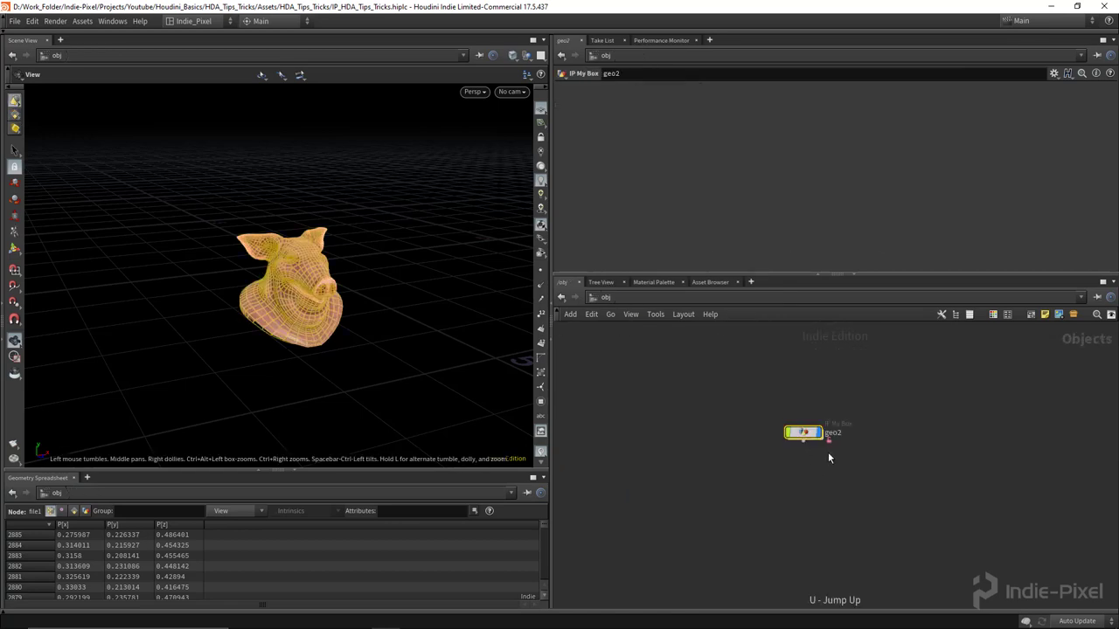
pyautogui.scroll(5, 805, 439)
pyautogui.rightClick(805, 439)
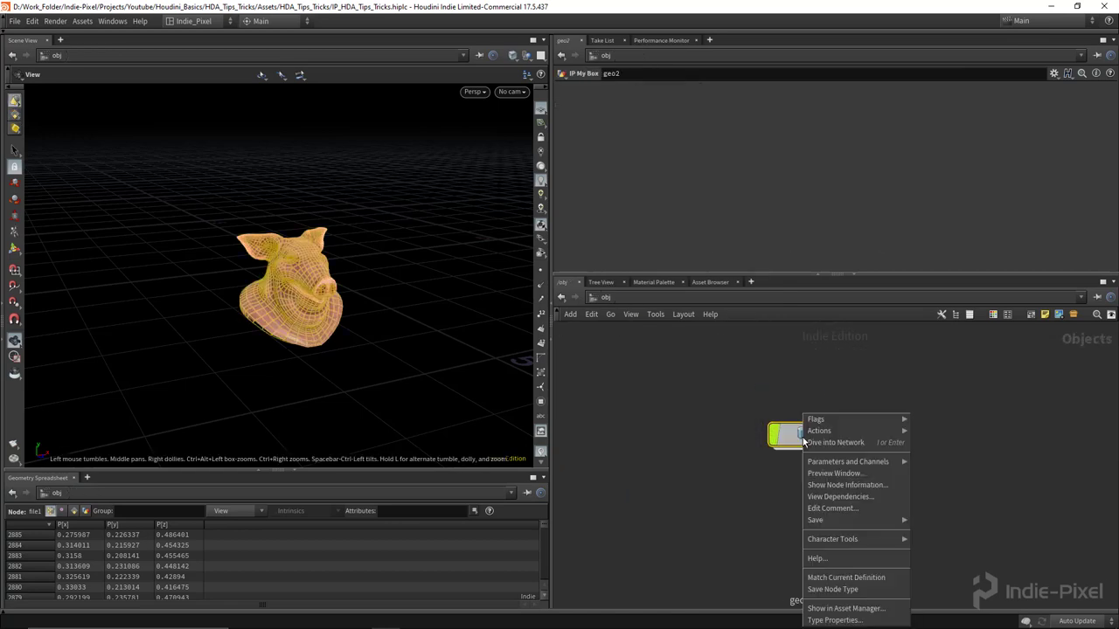
pyautogui.click(848, 619)
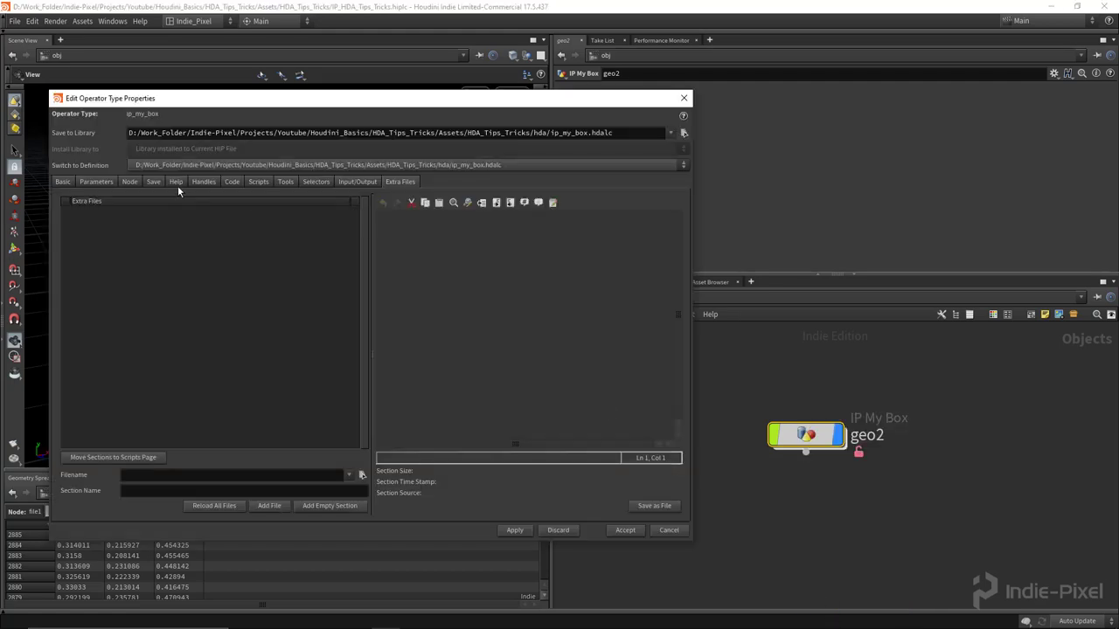
pyautogui.click(62, 181)
pyautogui.click(97, 181)
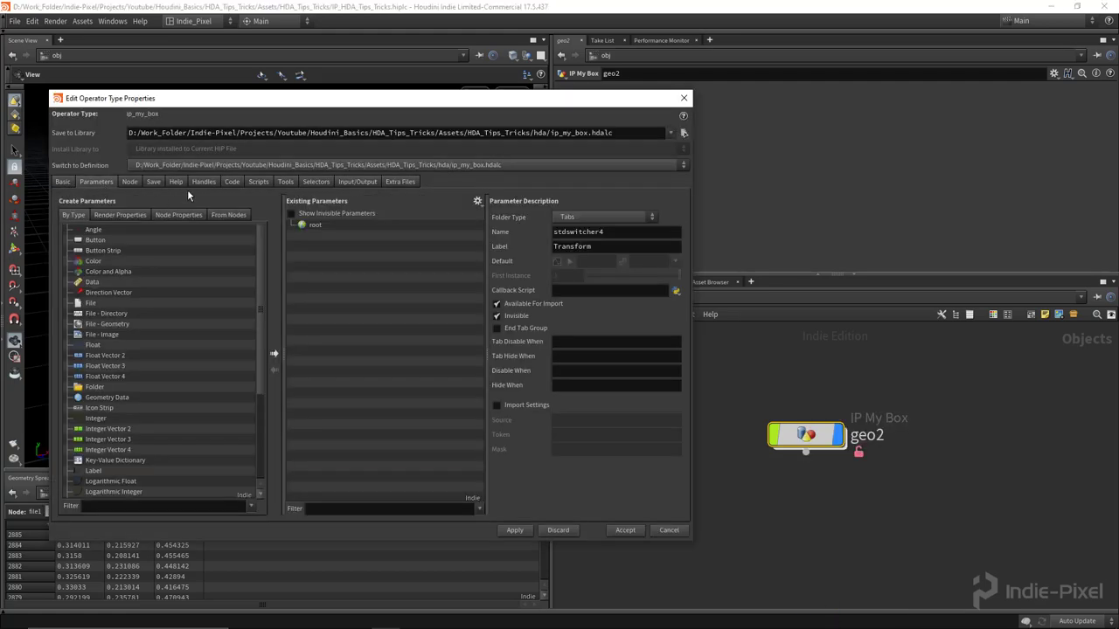
pyautogui.click(400, 182)
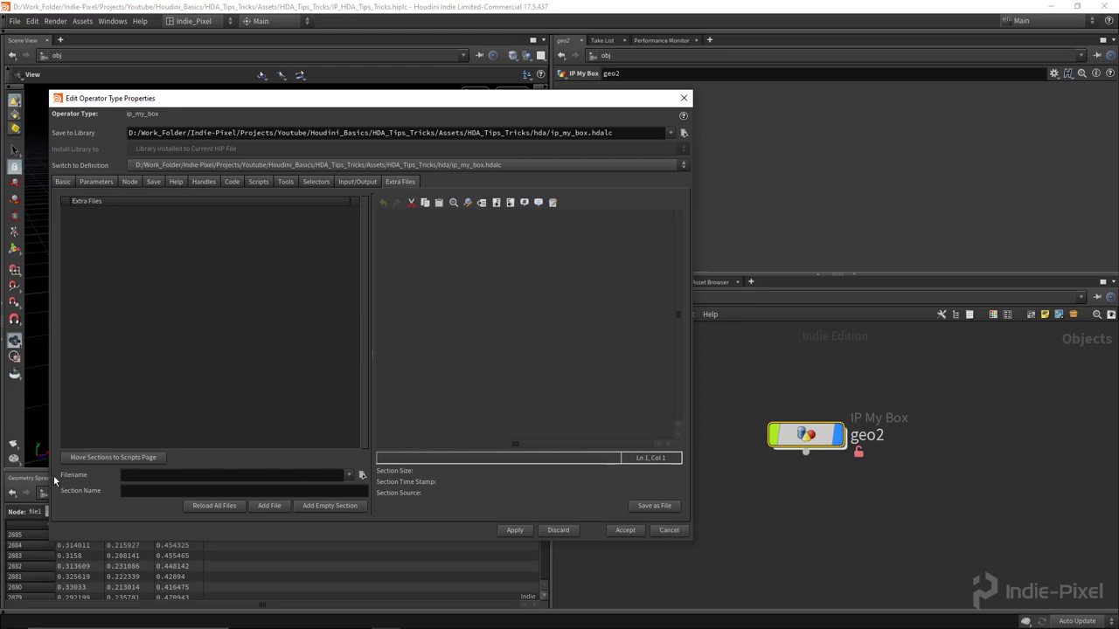
# - Embed $JOB/geo/test_pig_head.bgeo in the IP My Box asset as an extra file and accept the type properties
pyautogui.click(362, 475)
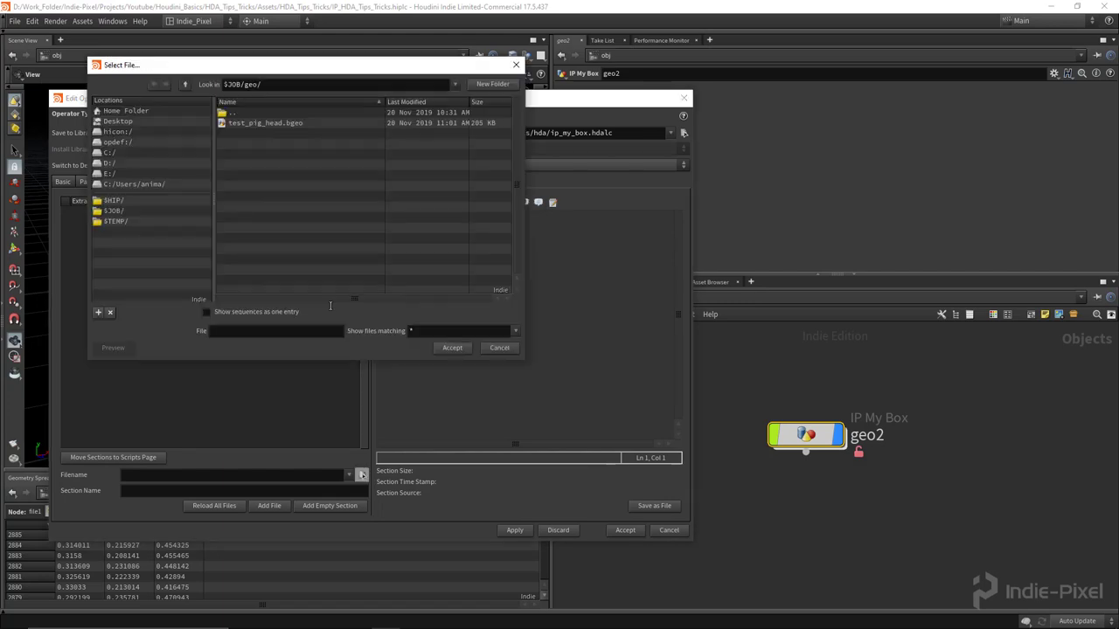
pyautogui.doubleClick(268, 122)
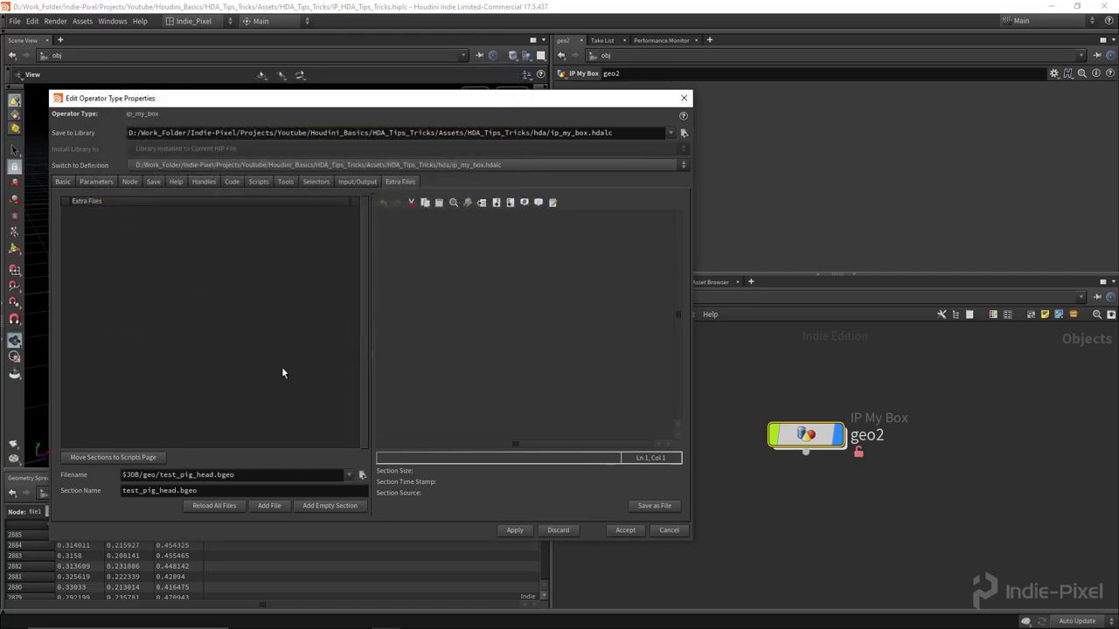
pyautogui.click(269, 506)
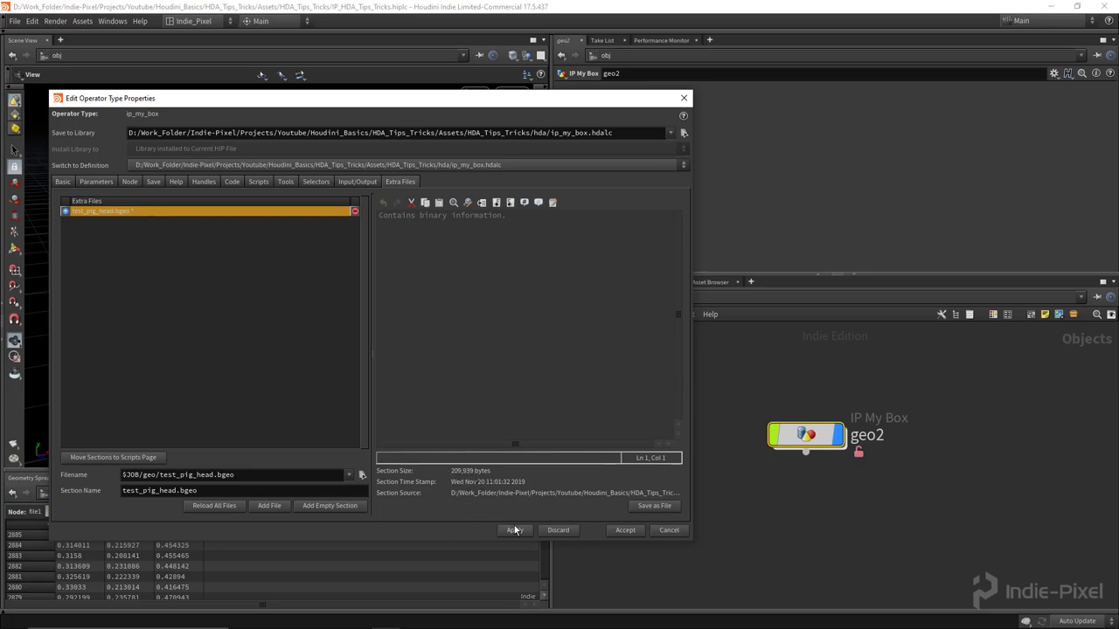
pyautogui.click(626, 531)
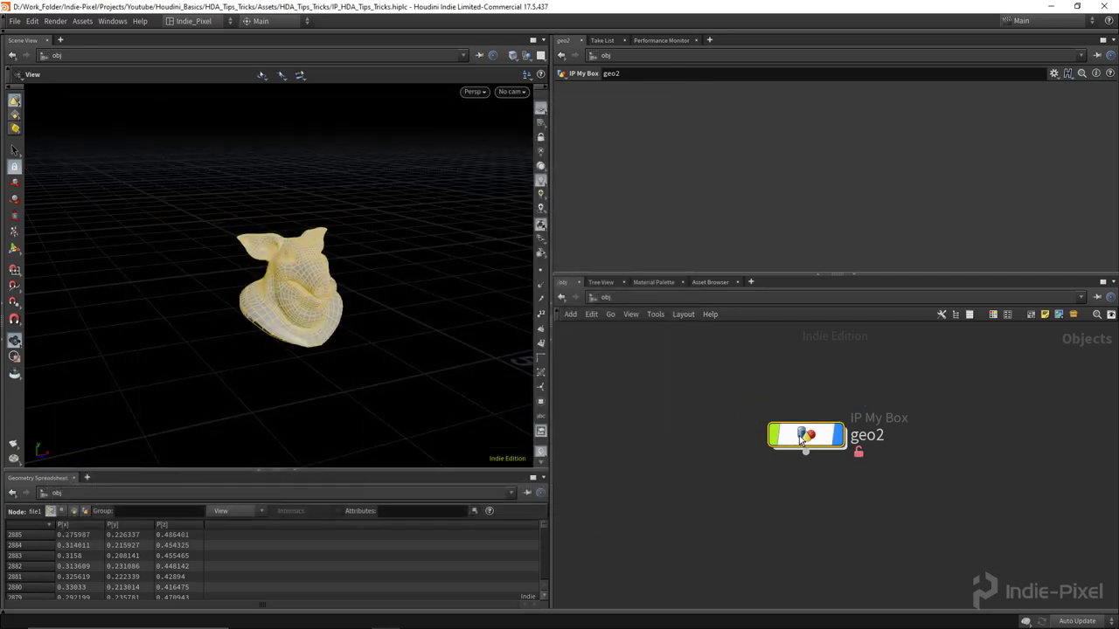
# - Go inside geo2 and clear the Geometry File path of file1
pyautogui.doubleClick(804, 439)
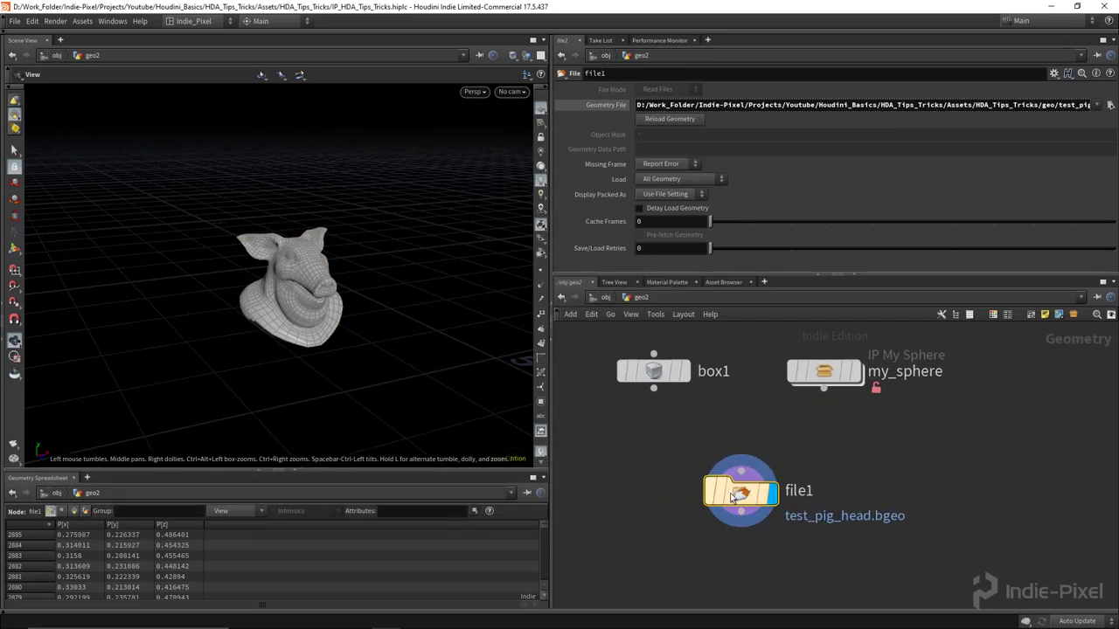
pyautogui.moveTo(741, 495); pyautogui.dragTo(732, 493)
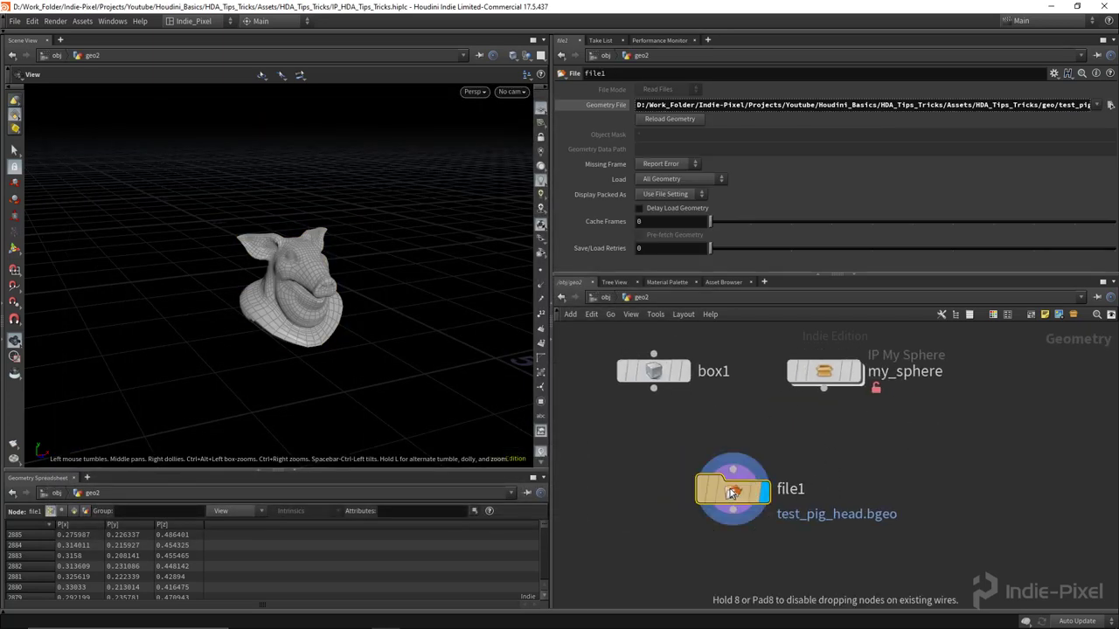
pyautogui.click(606, 105)
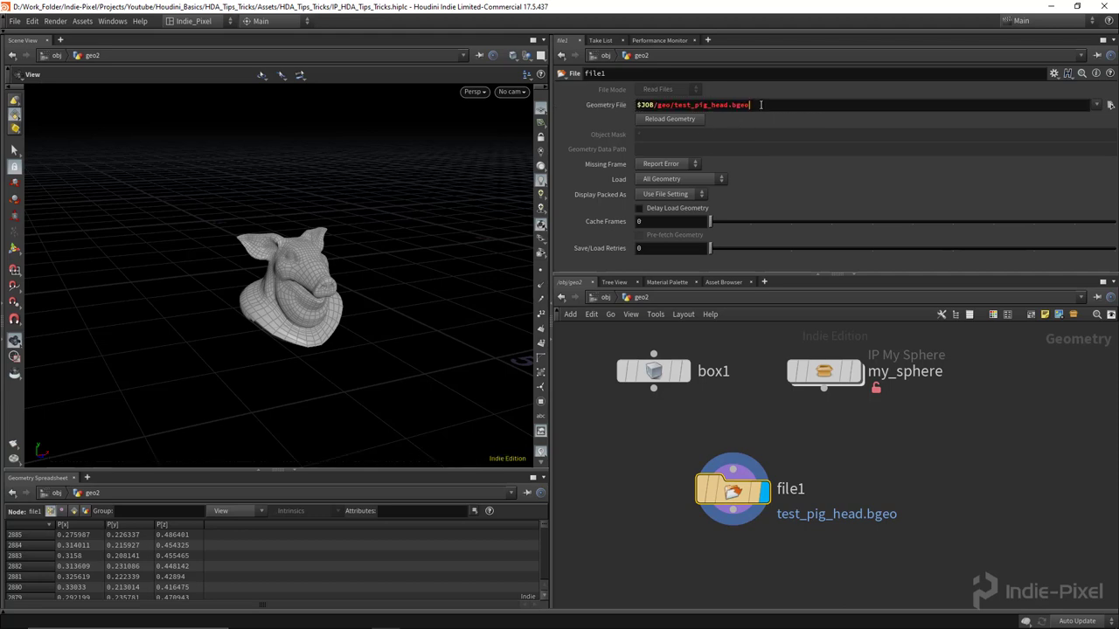
pyautogui.tripleClick(761, 105)
pyautogui.press('BackSpace')
pyautogui.press('Return')
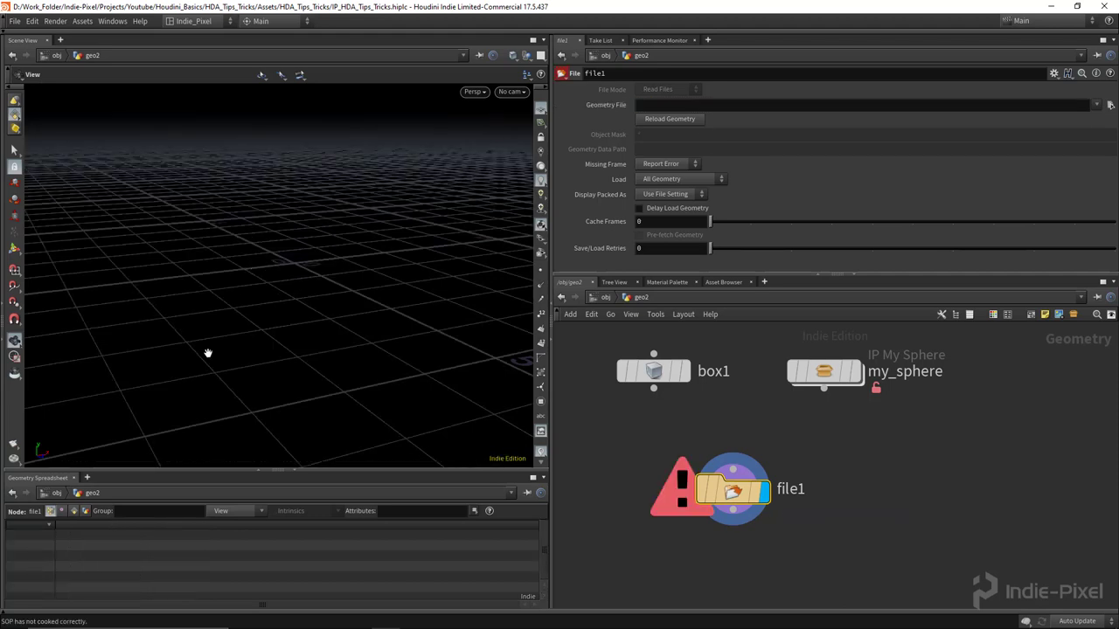
# - Set the Geometry File of file1 to opdef:..?test_pig_head.bgeo and inspect the loaded pig head
pyautogui.click(688, 104)
pyautogui.write('opdef')
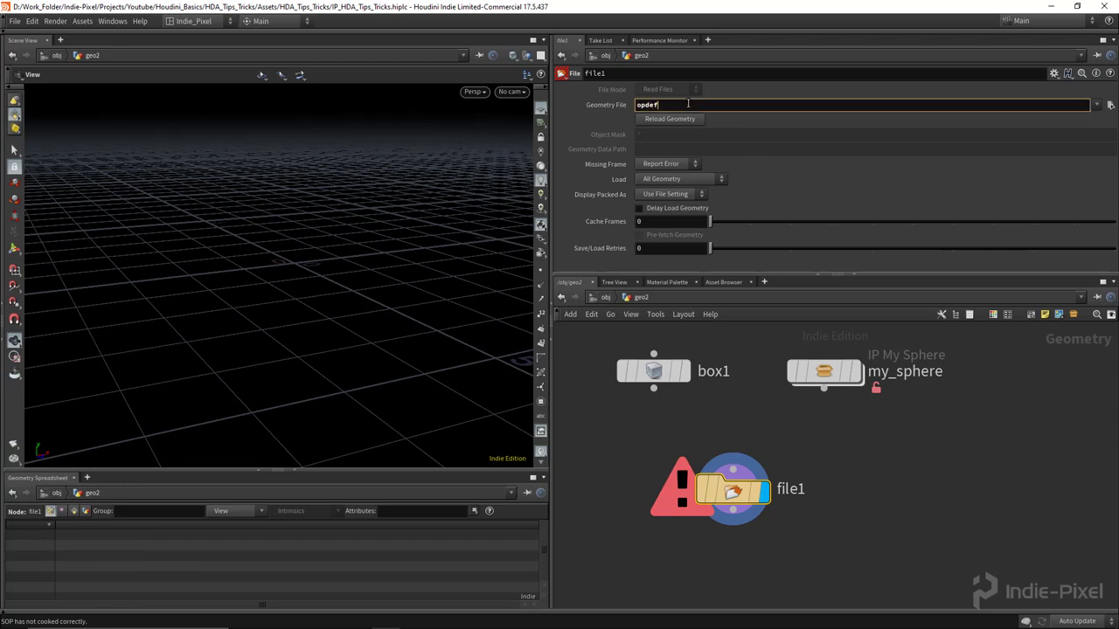
pyautogui.write(':..?test_pig_head.bgeo')
pyautogui.press('Return')
pyautogui.moveTo(312, 183); pyautogui.dragTo(296, 278)
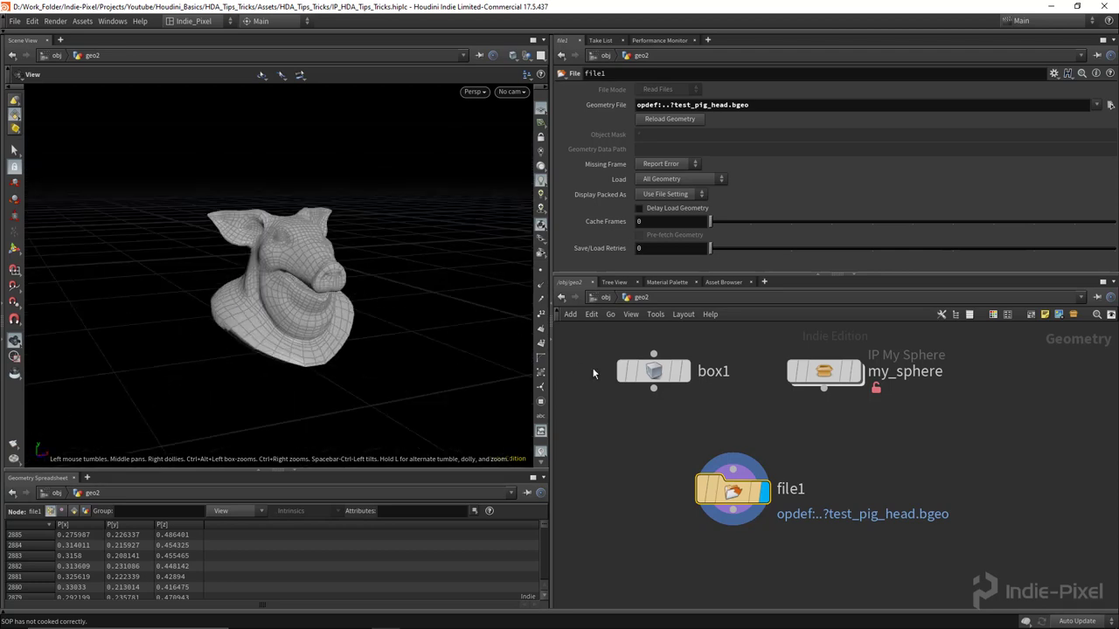
pyautogui.moveTo(652, 372)
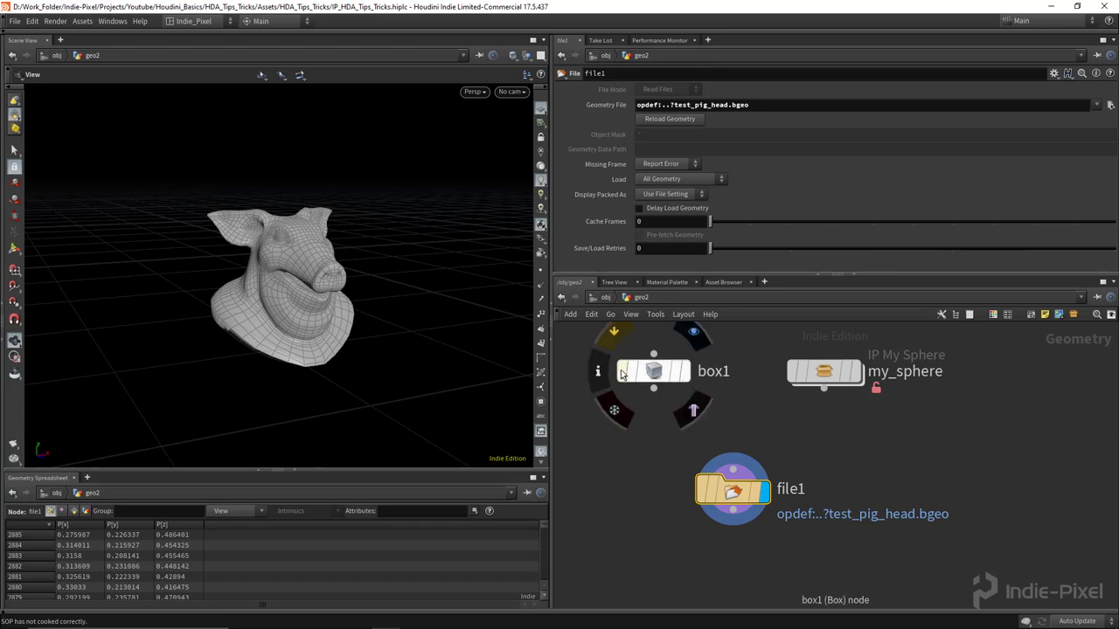
pyautogui.moveTo(642, 467); pyautogui.dragTo(667, 477, button='middle')
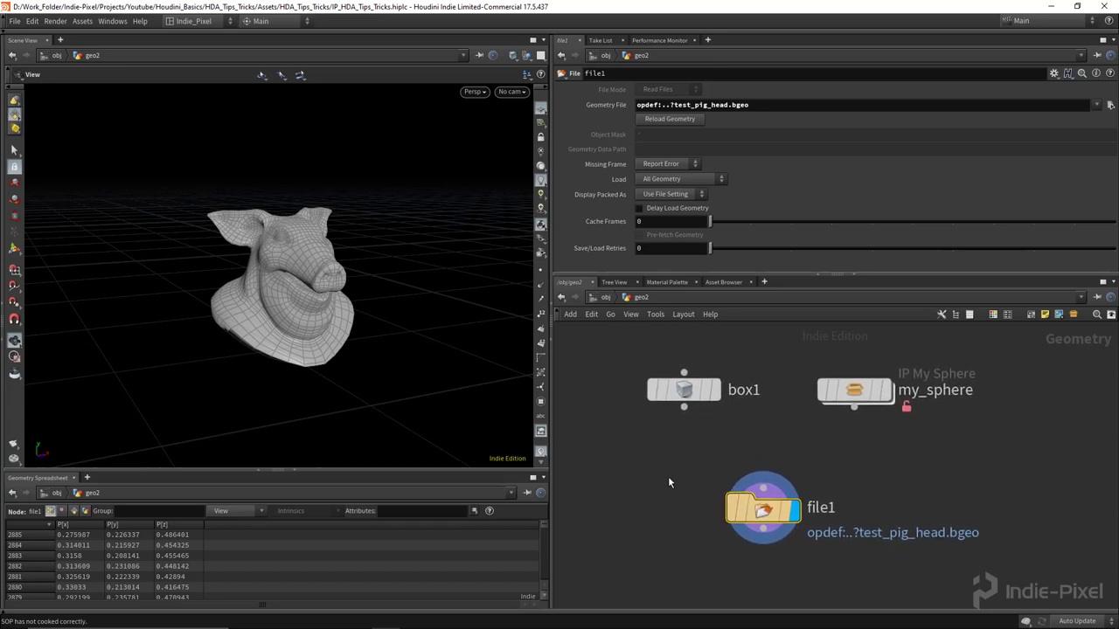
# - Add a Python node beside file1 inside geo2, and delete it again
pyautogui.press('u')
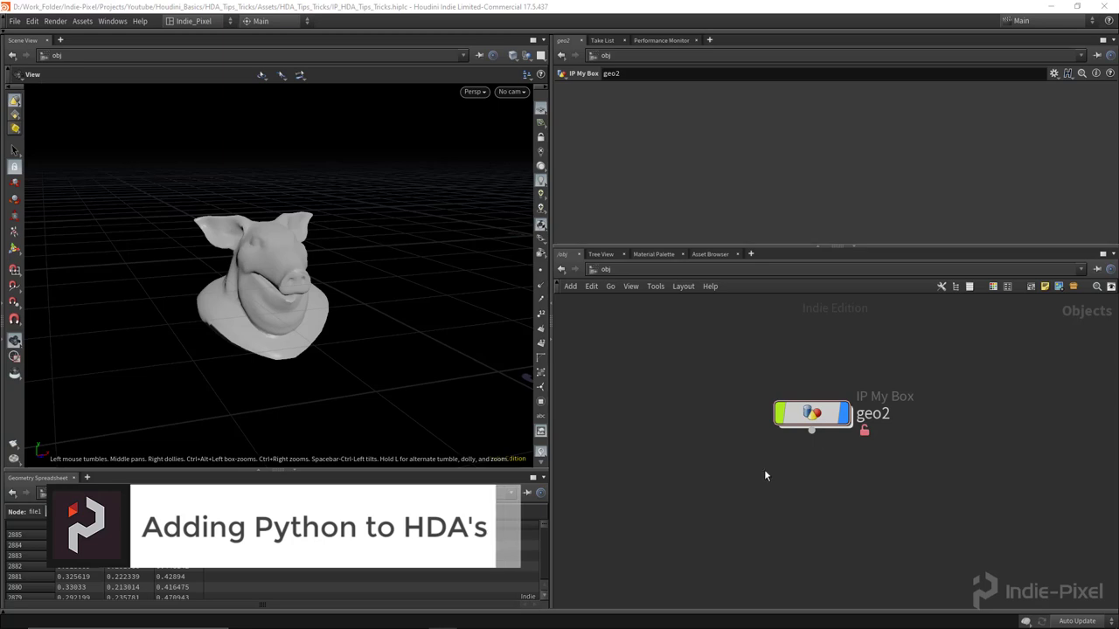
pyautogui.moveTo(812, 428); pyautogui.dragTo(804, 409)
pyautogui.doubleClick(804, 409)
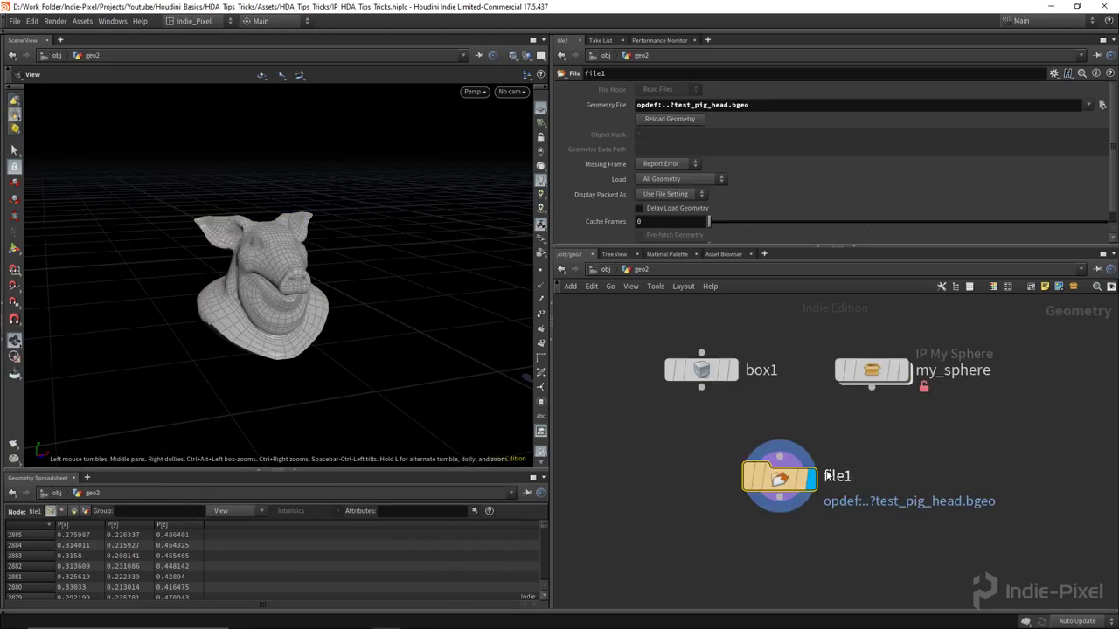
pyautogui.press('Tab')
pyautogui.write('null')
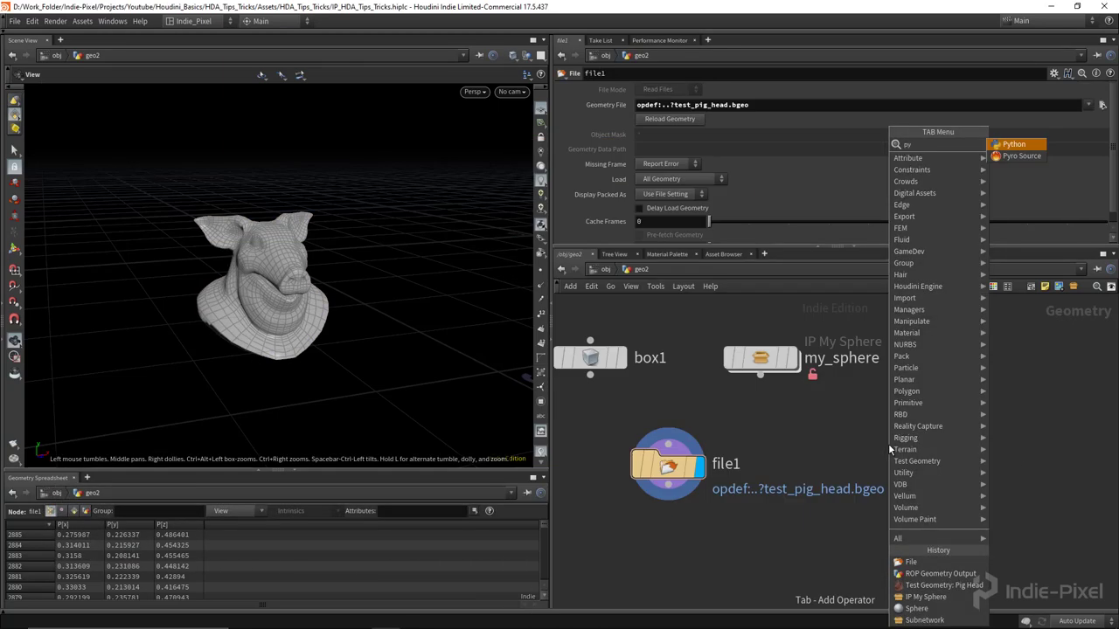
pyautogui.press('Return')
pyautogui.click(888, 444)
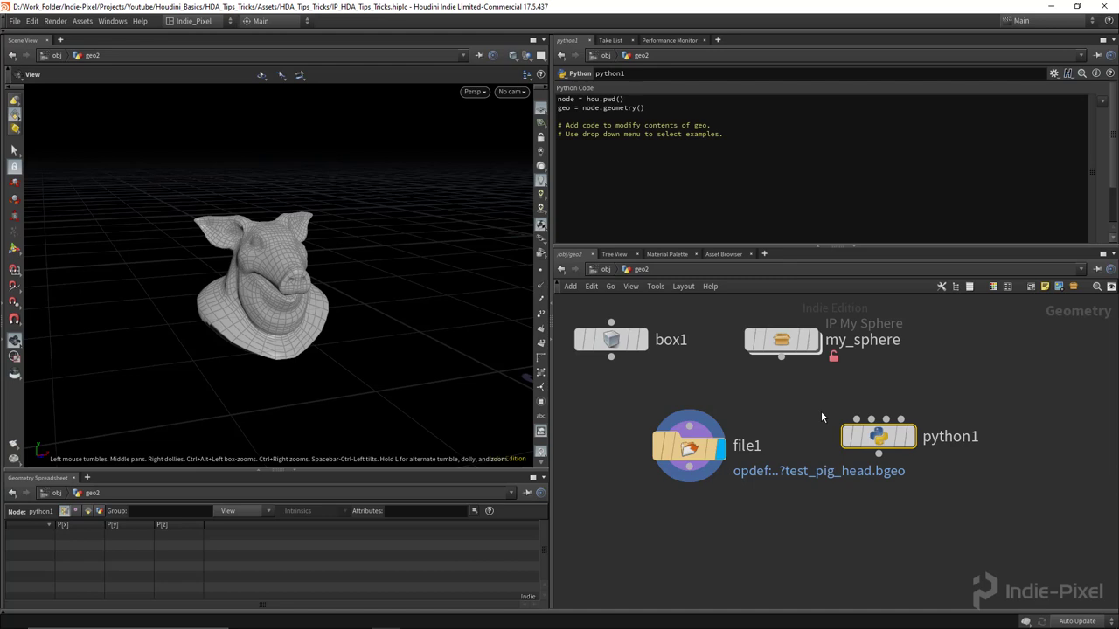
pyautogui.moveTo(820, 411); pyautogui.dragTo(943, 462)
pyautogui.press('Delete')
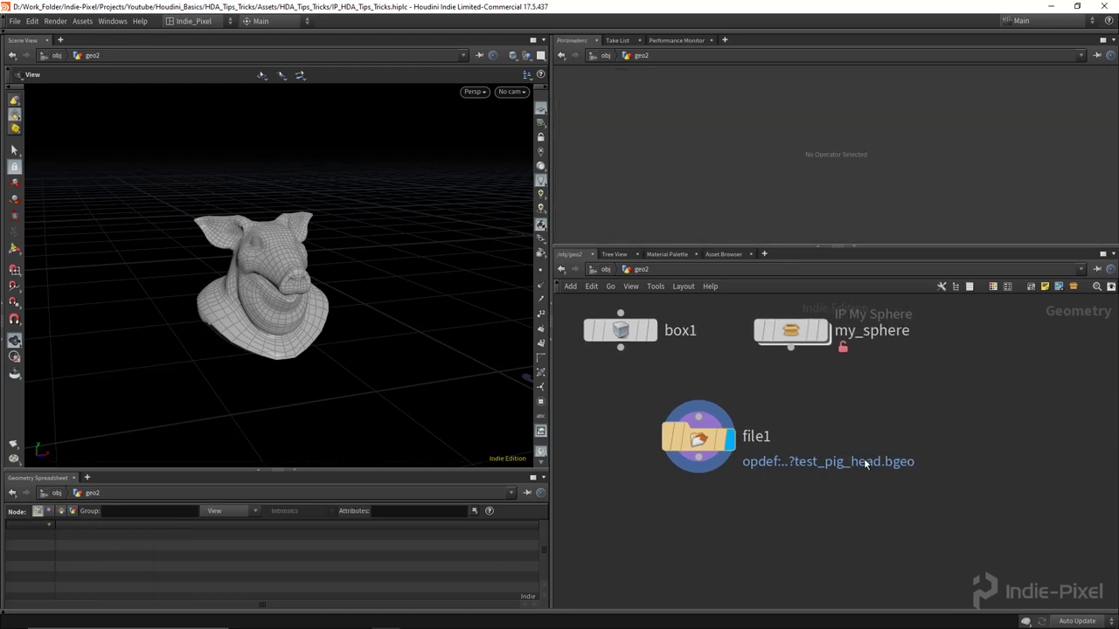
# - Open the type properties of geo2 at the object level and add a Python Module event handler script
pyautogui.press('u')
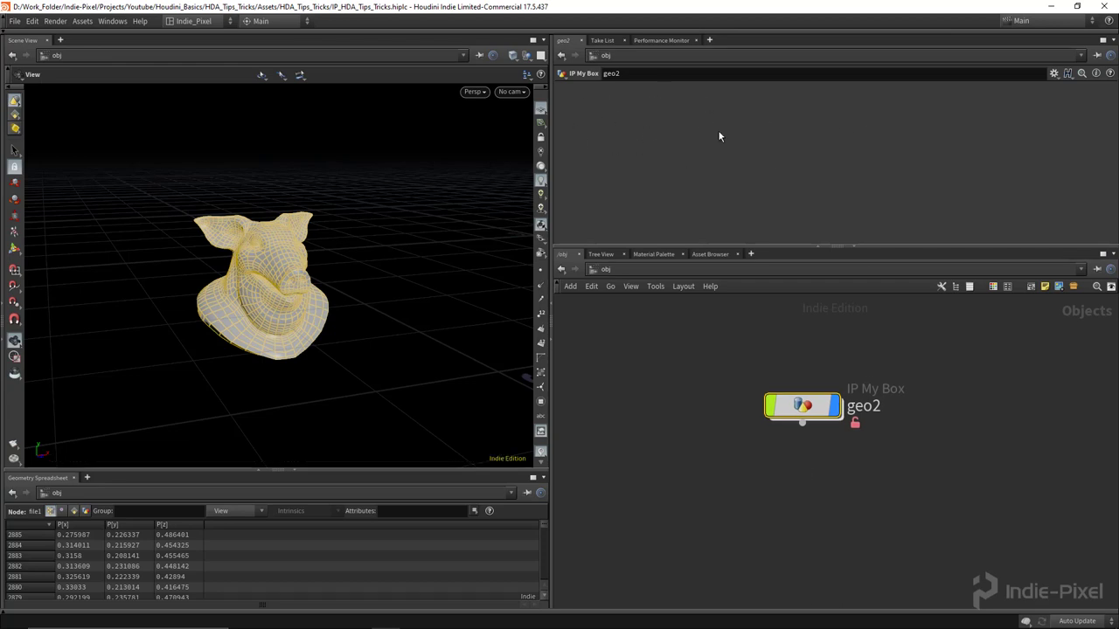
pyautogui.rightClick(793, 406)
pyautogui.click(819, 610)
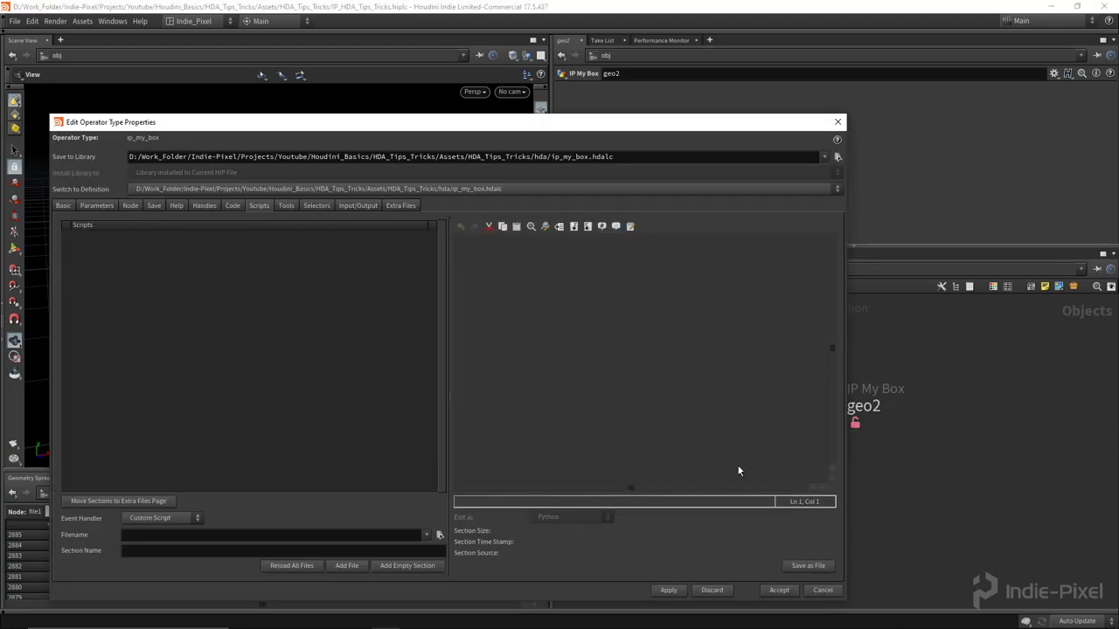
pyautogui.click(91, 206)
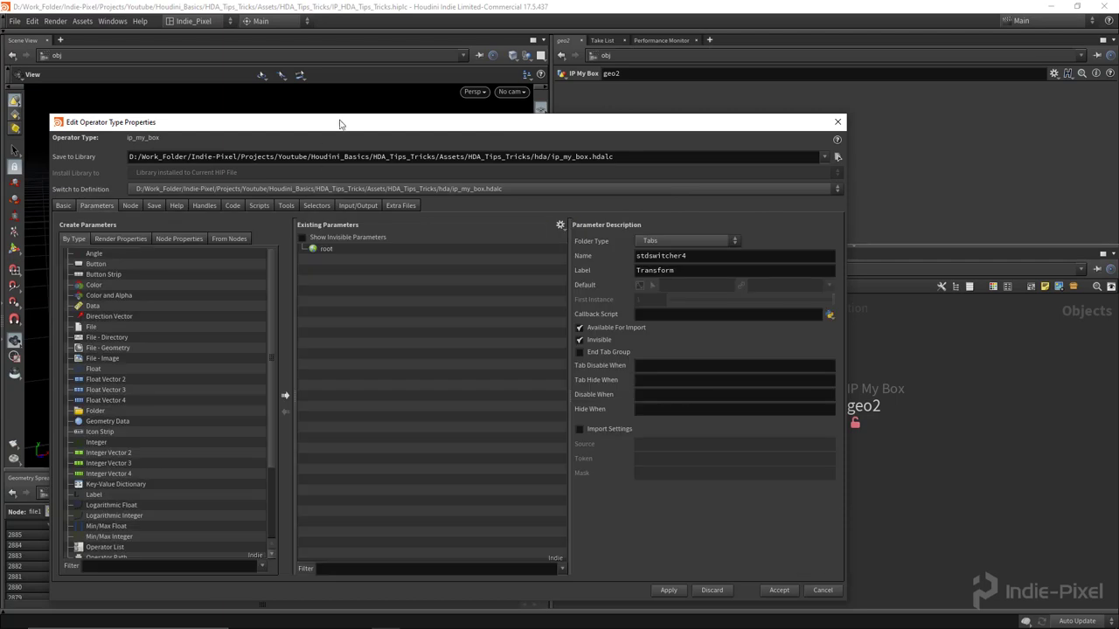
pyautogui.moveTo(342, 123); pyautogui.dragTo(349, 83)
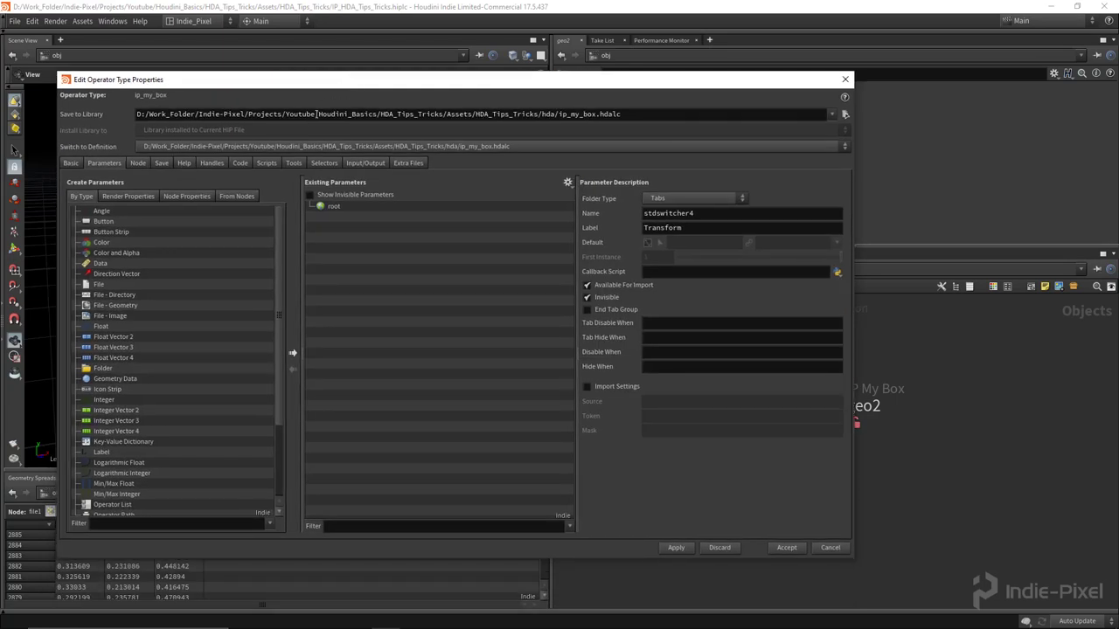
pyautogui.click(266, 163)
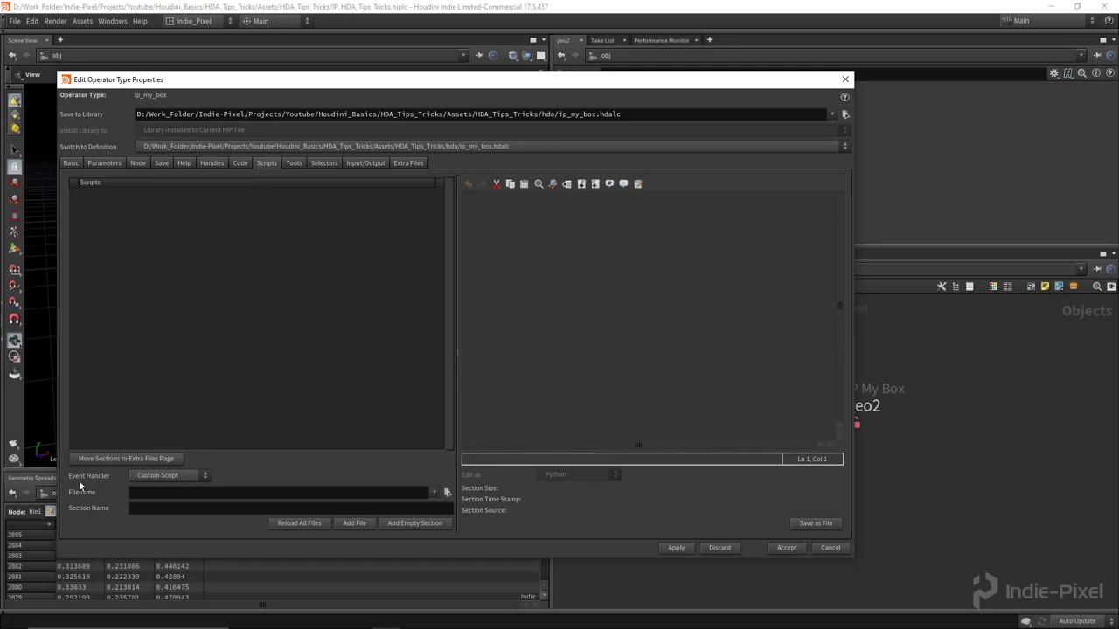
pyautogui.click(162, 475)
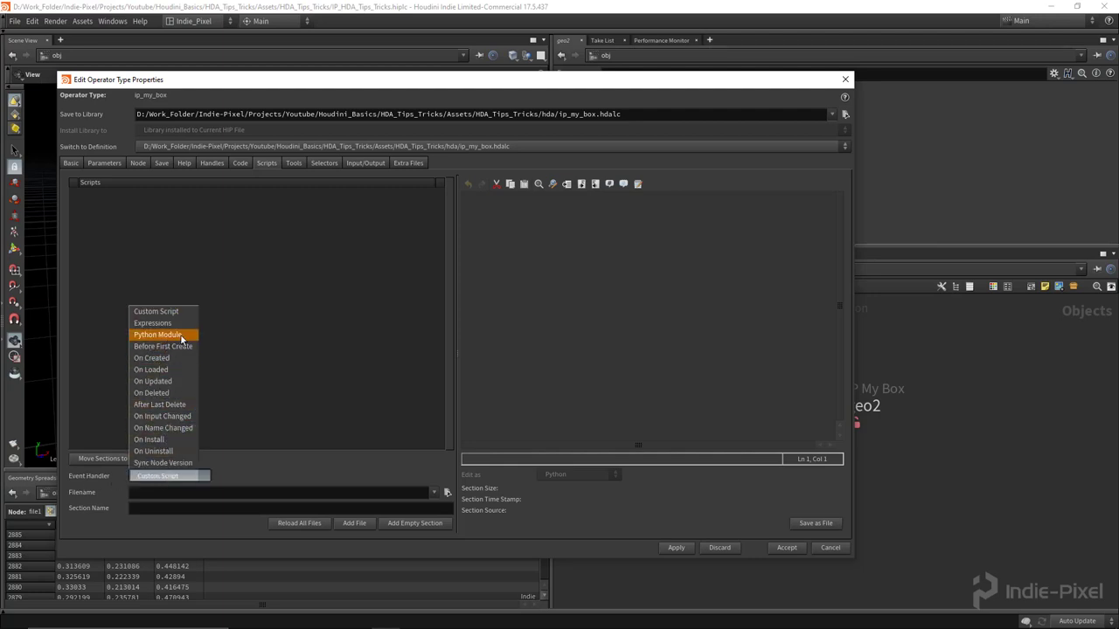
pyautogui.click(182, 336)
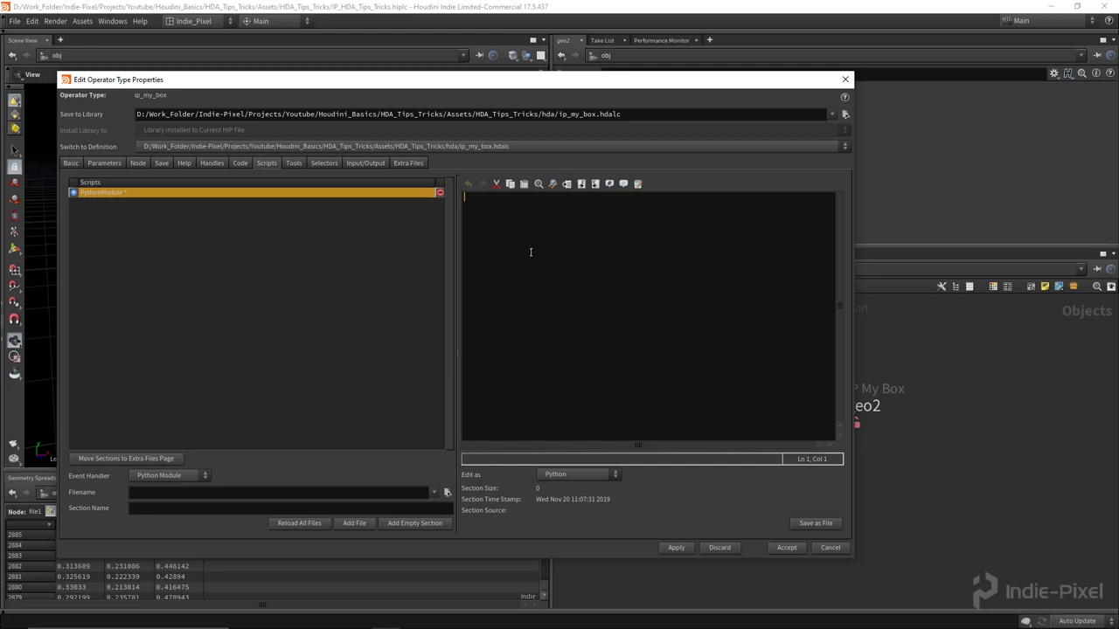
# - Write a saysomething() function that prints "Hi Indie-Pixel!!" in the Python Module and apply the change
pyautogui.write('def')
pyautogui.write('saysomething():')
pyautogui.press('Return')
pyautogui.write('print(')
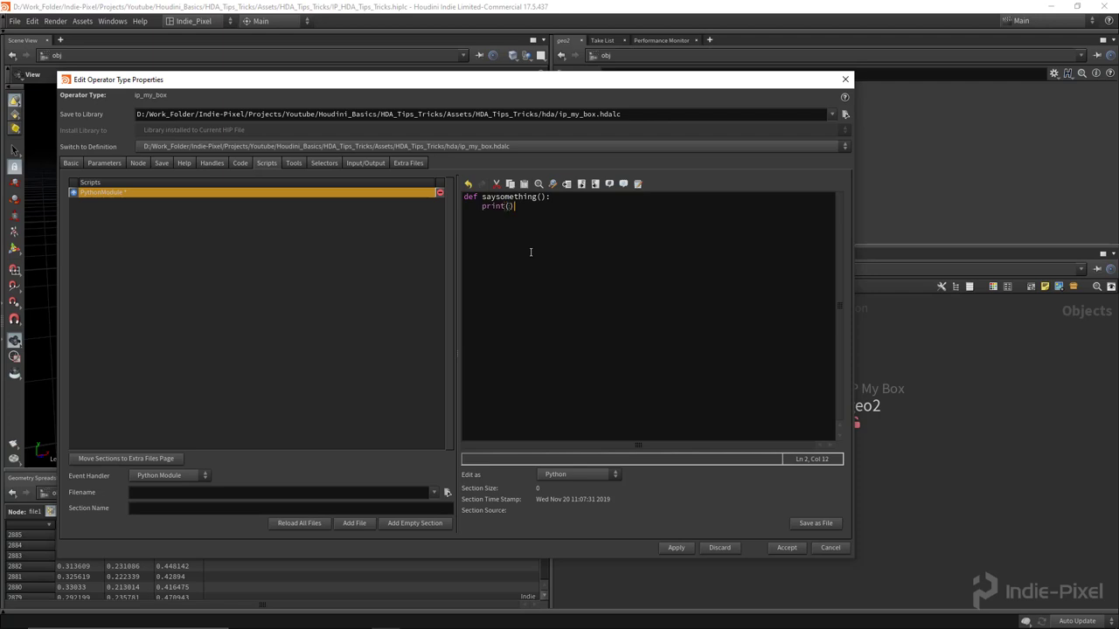
pyautogui.write('"Hi Indie-Pixel!!')
pyautogui.press('Right')
pyautogui.moveTo(563, 82); pyautogui.dragTo(586, 81)
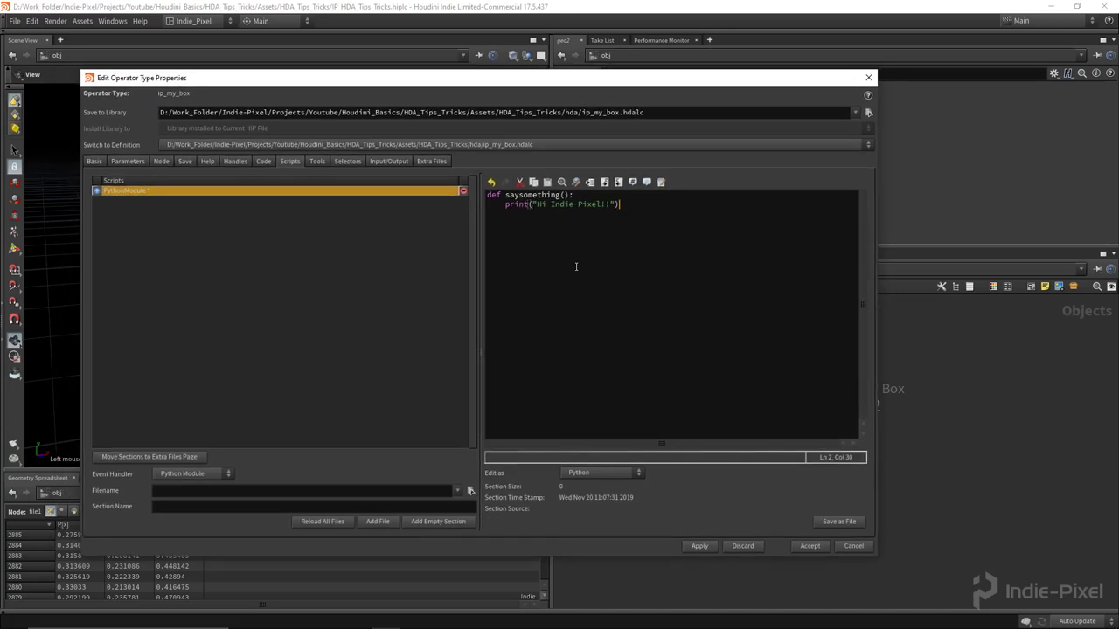
pyautogui.click(698, 546)
pyautogui.moveTo(625, 205); pyautogui.dragTo(504, 206)
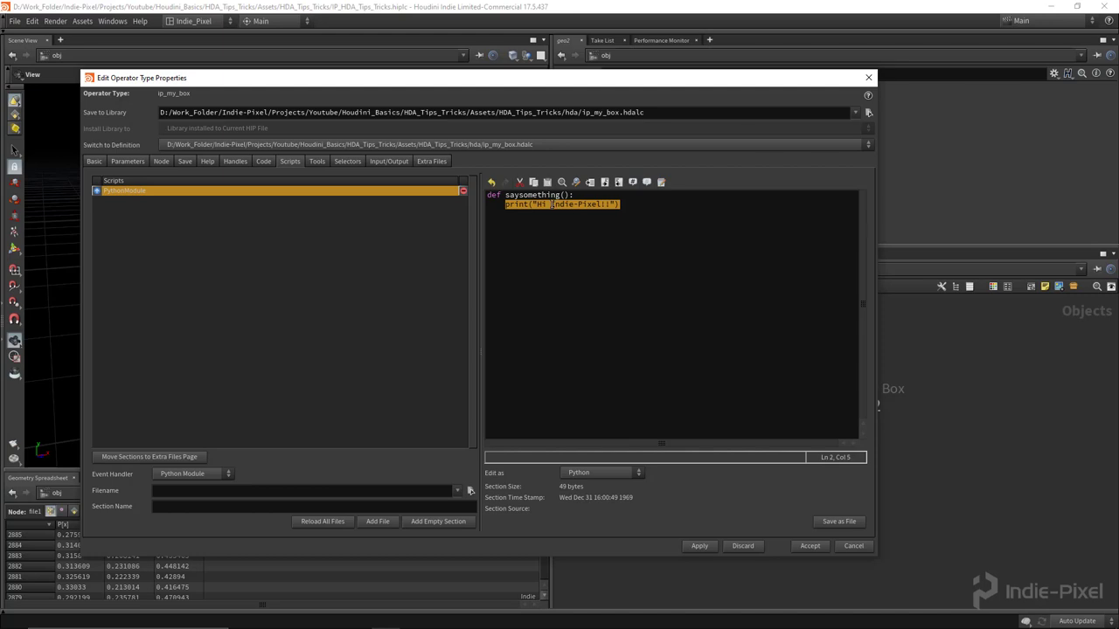
# - Add a Button parameter under root in the IP My Box asset's parameter interface
pyautogui.click(128, 162)
pyautogui.moveTo(371, 84); pyautogui.dragTo(370, 79)
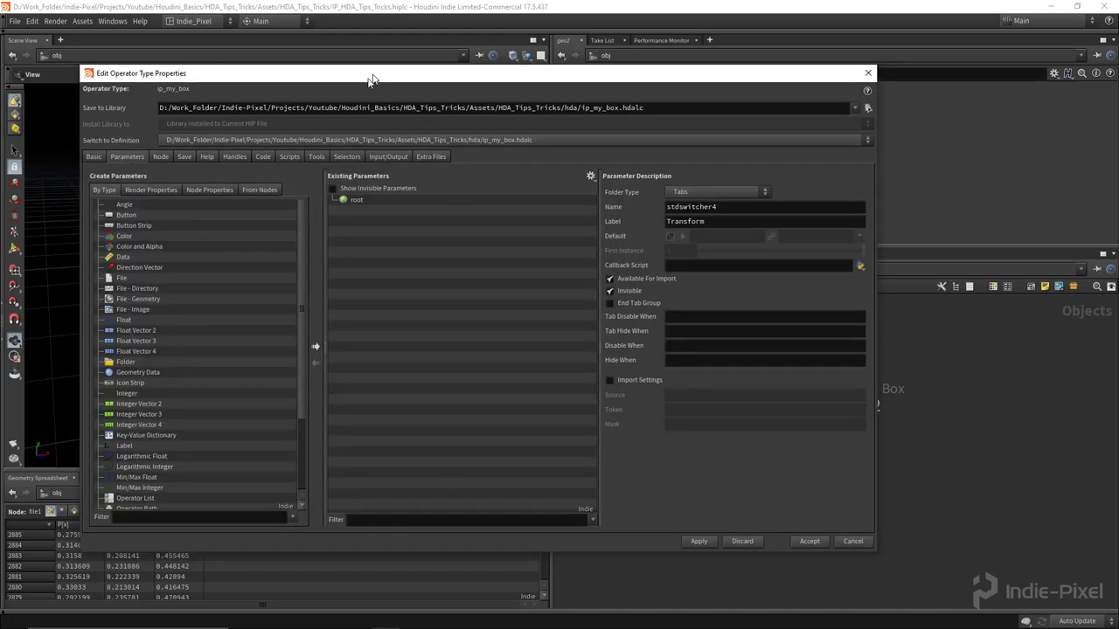
pyautogui.moveTo(125, 215); pyautogui.dragTo(415, 249)
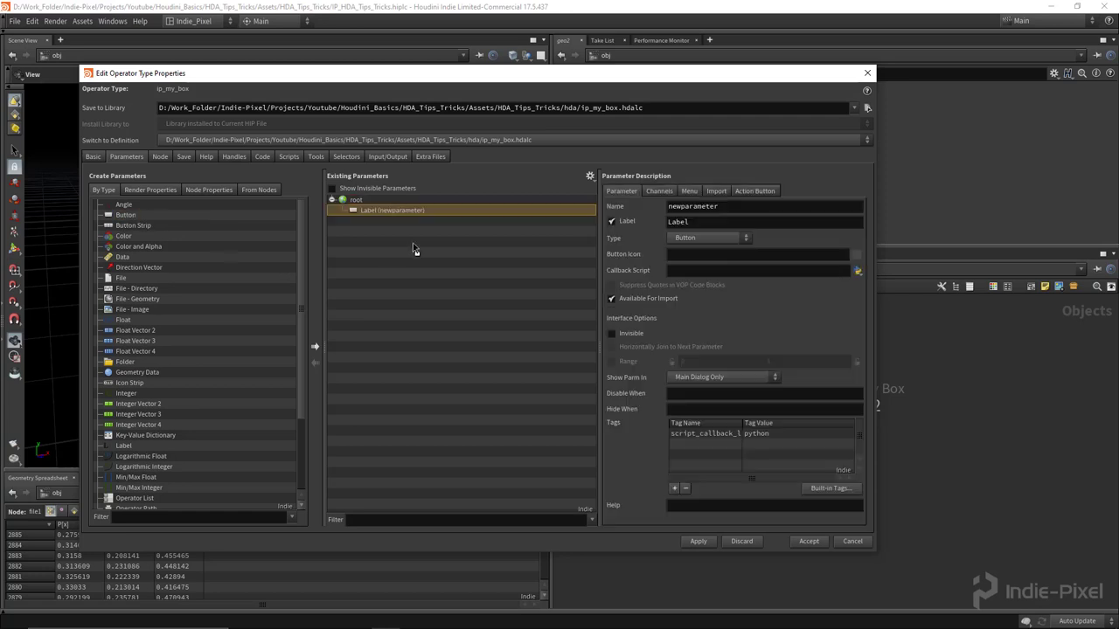
# - Name the new button parameter my_button, label it "Press Me", and apply the change to the asset
pyautogui.doubleClick(741, 212)
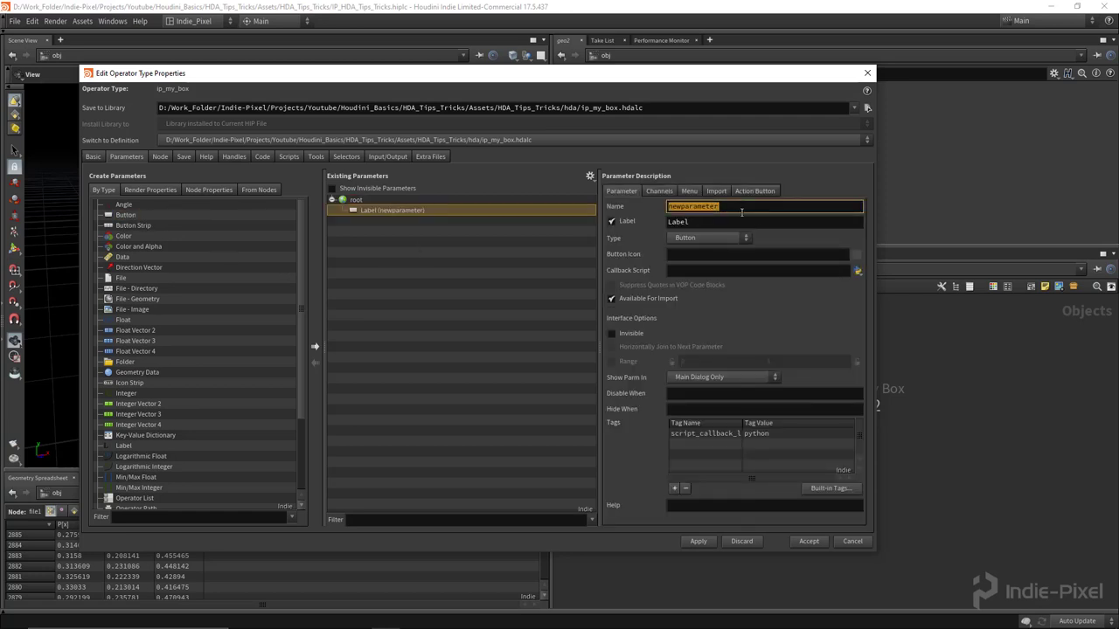
pyautogui.write('my_button')
pyautogui.press('Tab')
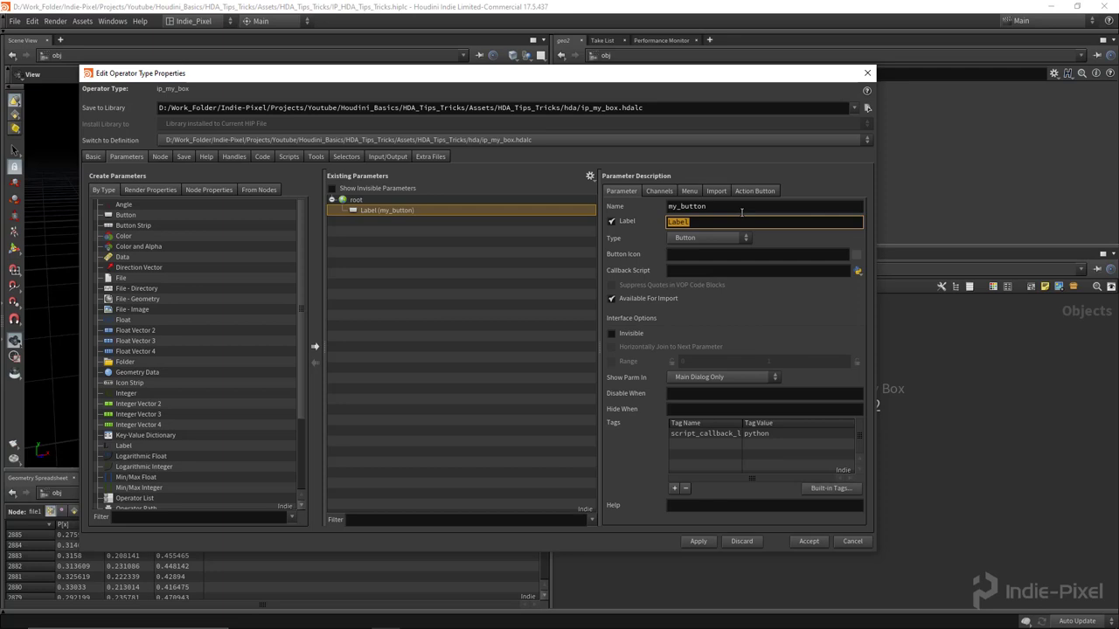
pyautogui.write('Press Me')
pyautogui.press('Return')
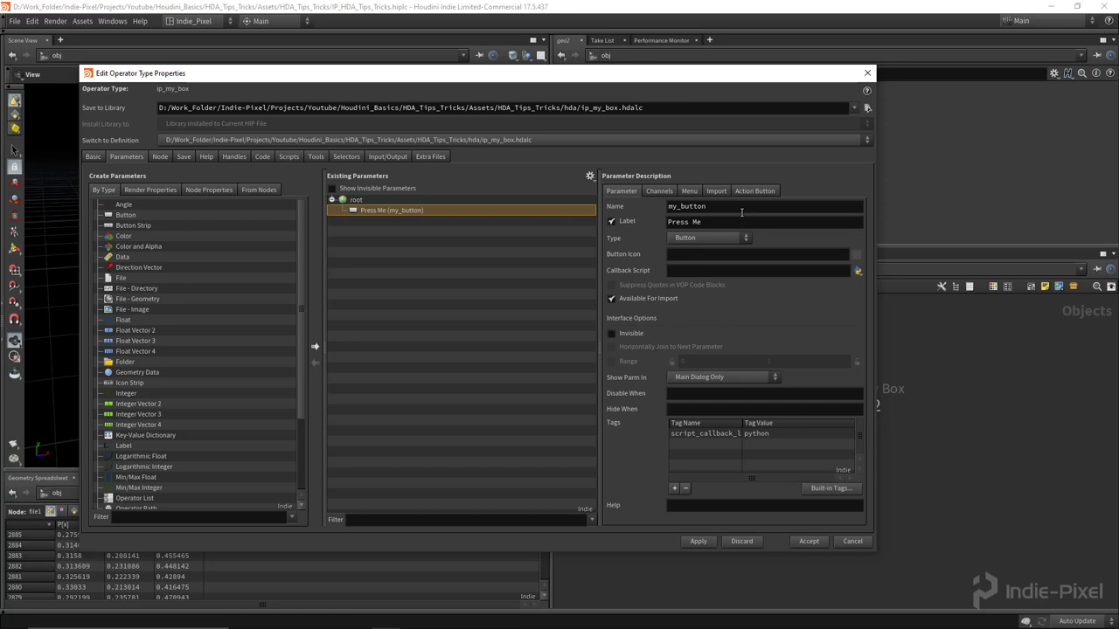
pyautogui.moveTo(486, 76); pyautogui.dragTo(469, 83)
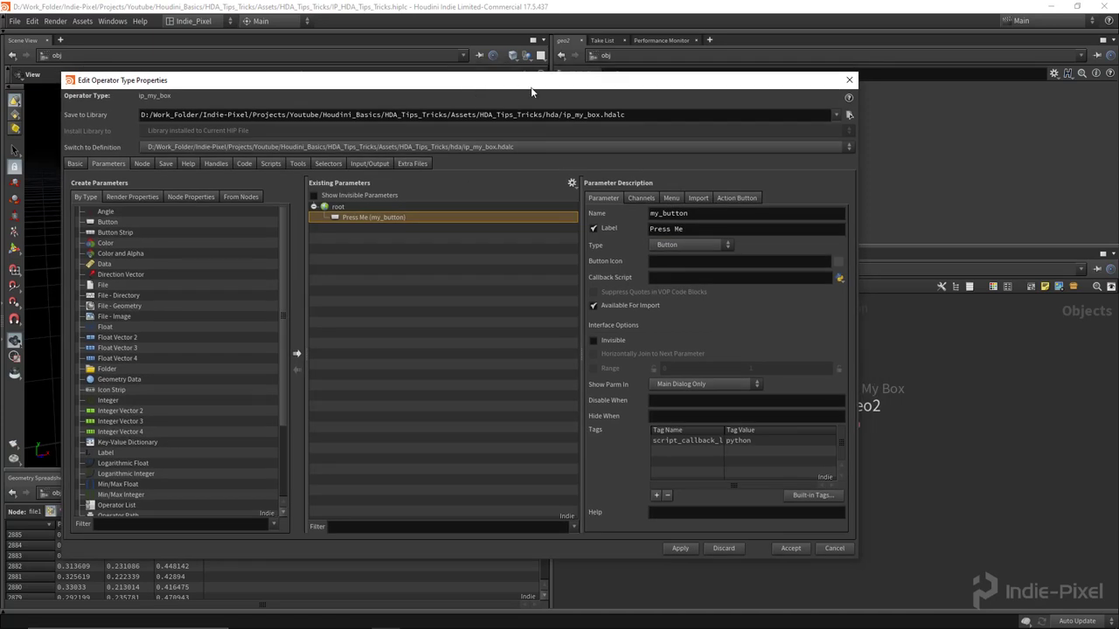
pyautogui.click(679, 551)
# - Uncover geo2's parameters and try out the Press Me button
pyautogui.moveTo(708, 79); pyautogui.dragTo(723, 216)
pyautogui.click(663, 89)
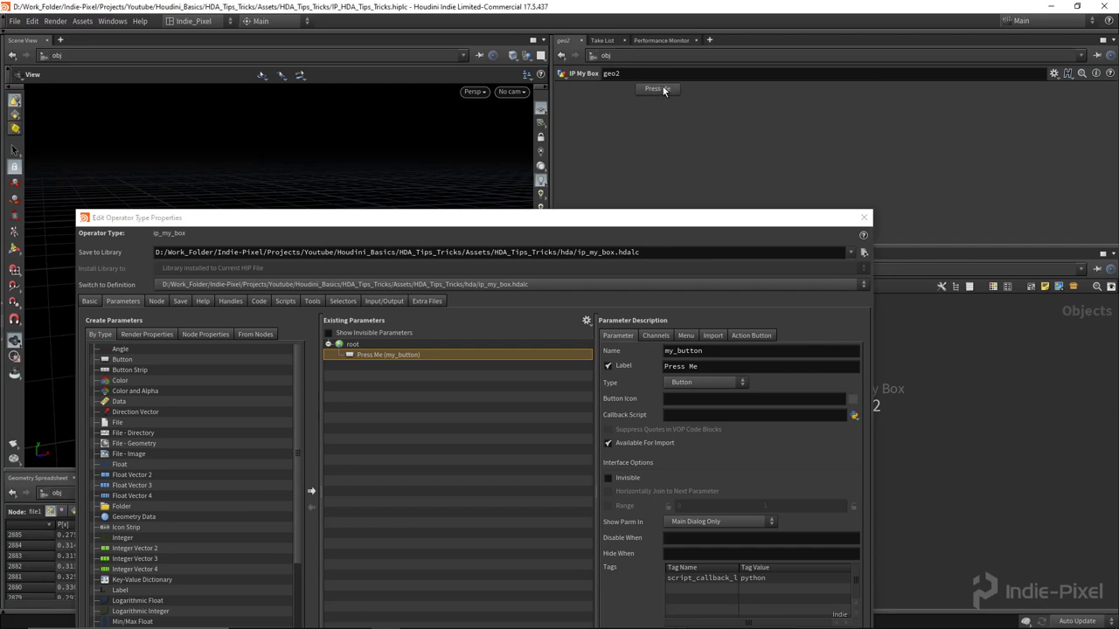
pyautogui.moveTo(624, 218); pyautogui.dragTo(630, 137)
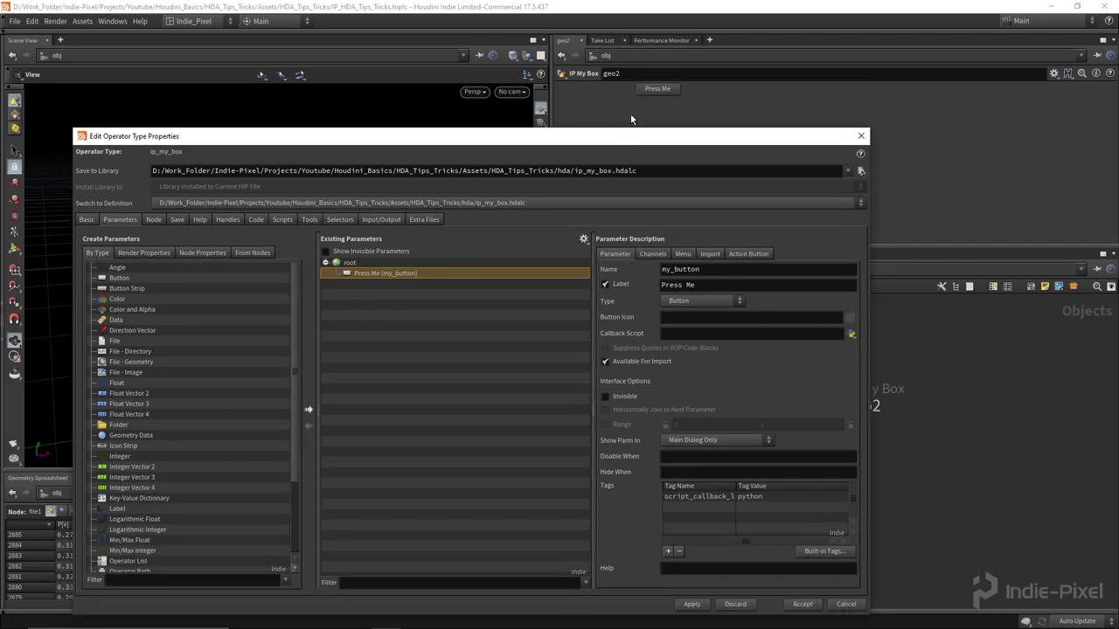
pyautogui.click(657, 90)
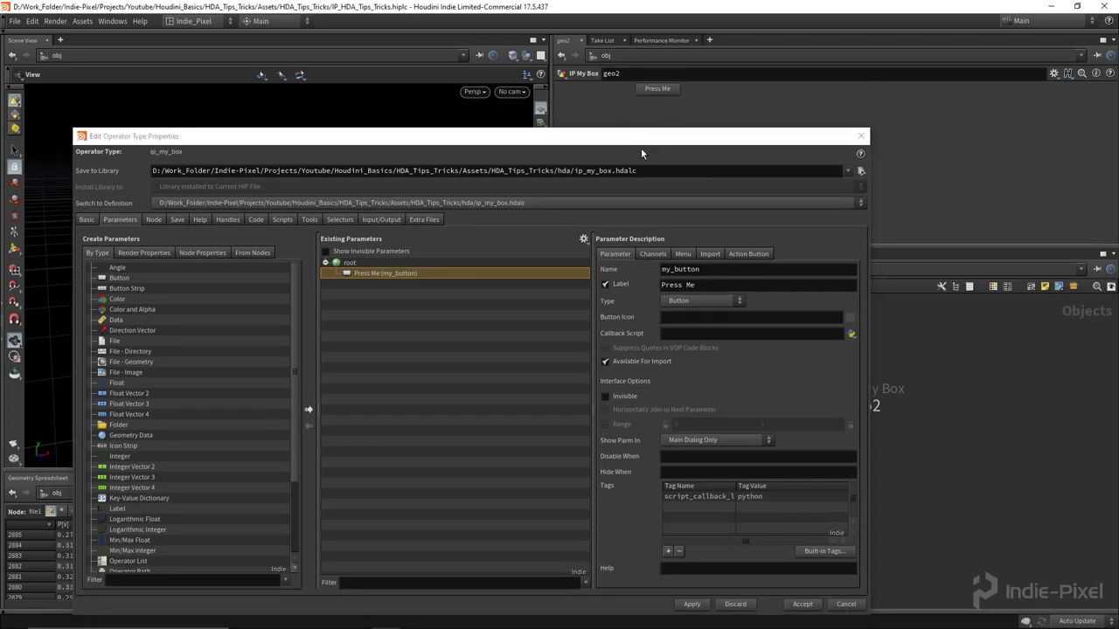
pyautogui.moveTo(641, 141); pyautogui.dragTo(622, 120)
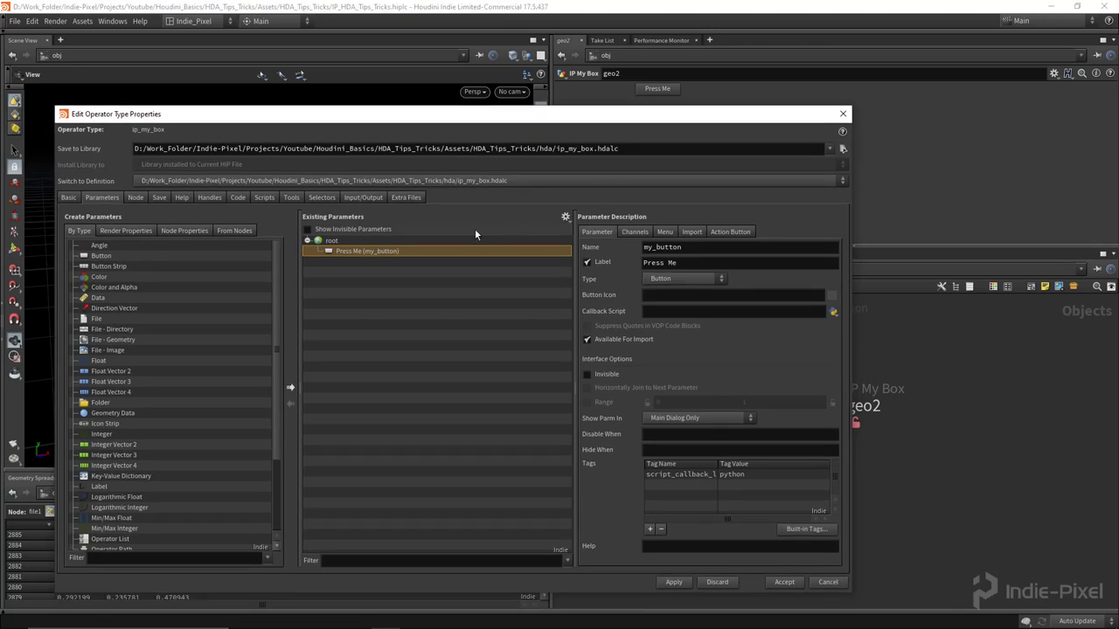
# - Set the Press Me button's callback language to Python and enter hou.pwd().hdaModule() as its callback script
pyautogui.click(263, 198)
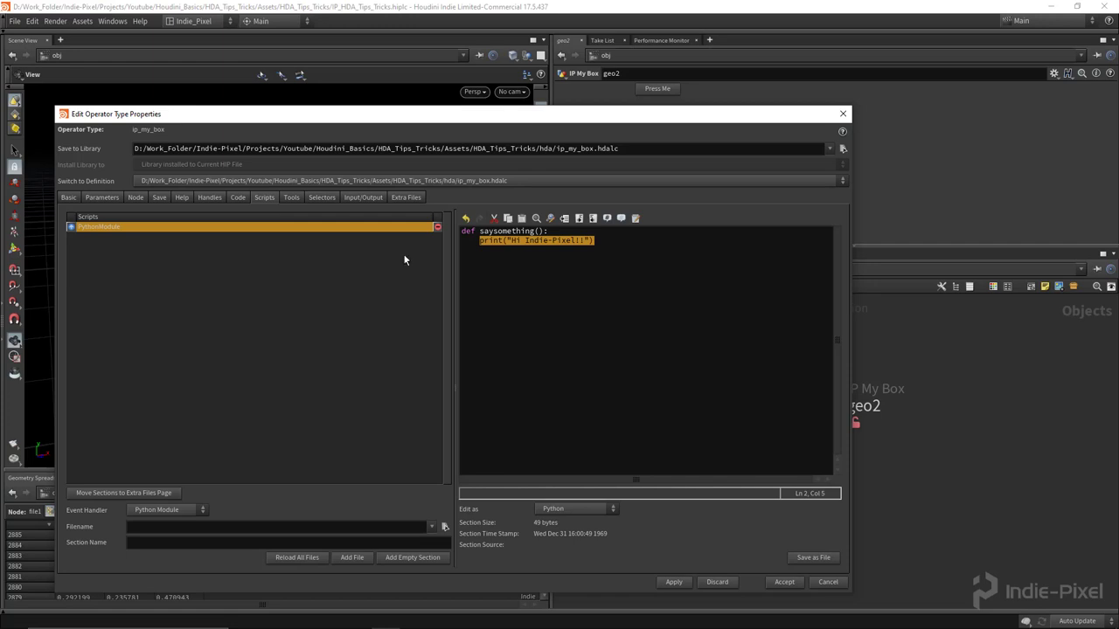
pyautogui.click(110, 198)
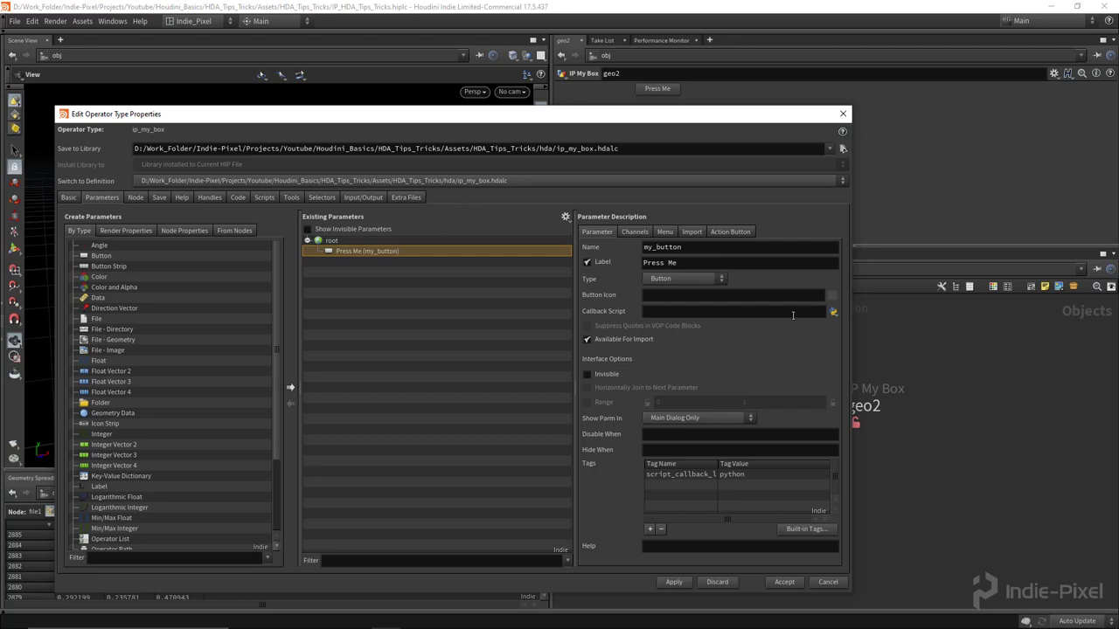
pyautogui.click(834, 311)
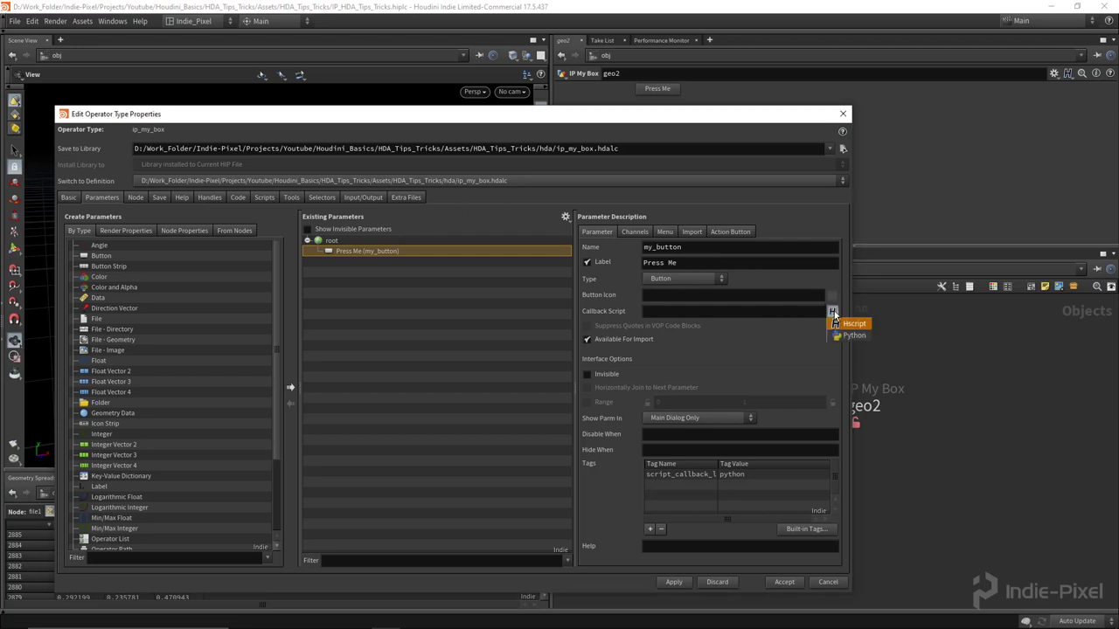
pyautogui.click(853, 335)
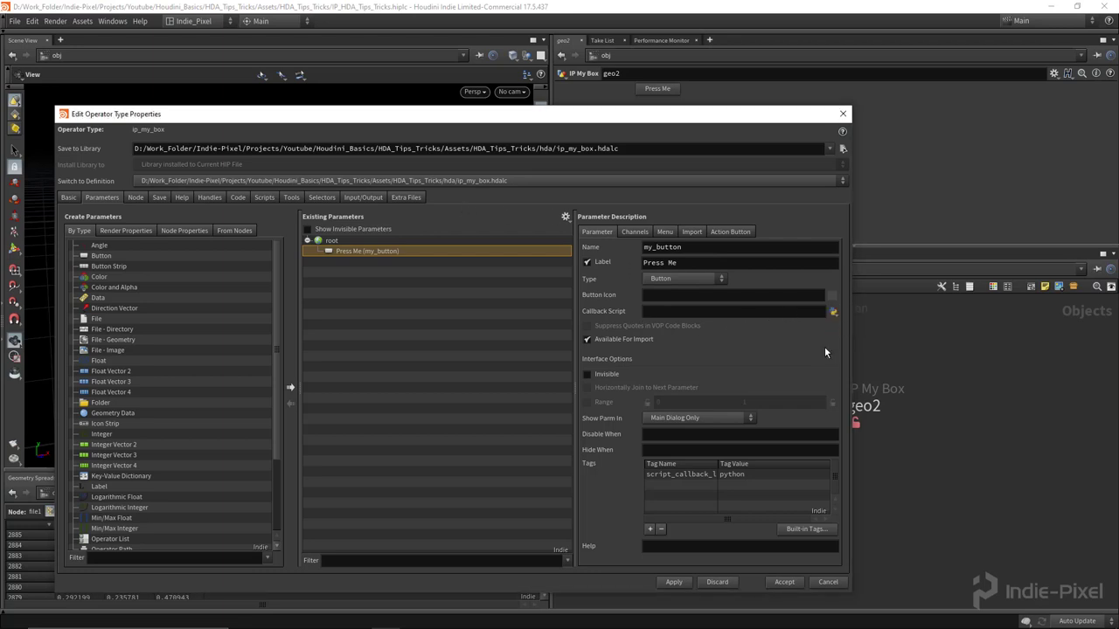
pyautogui.click(667, 313)
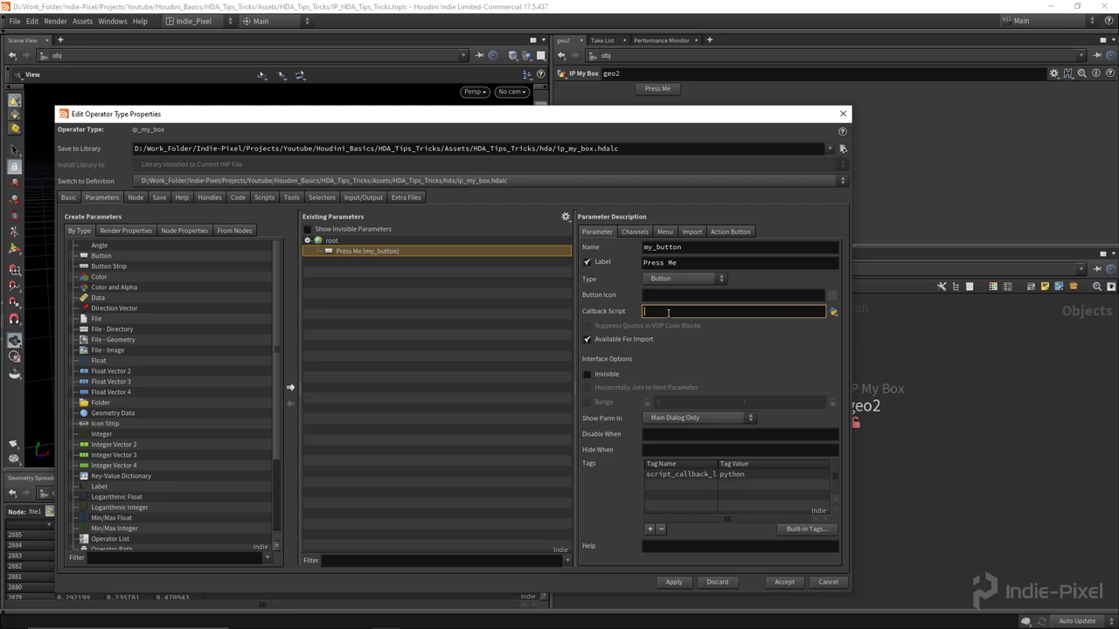
pyautogui.write('hou.pwd()')
pyautogui.write('.hdaModule()')
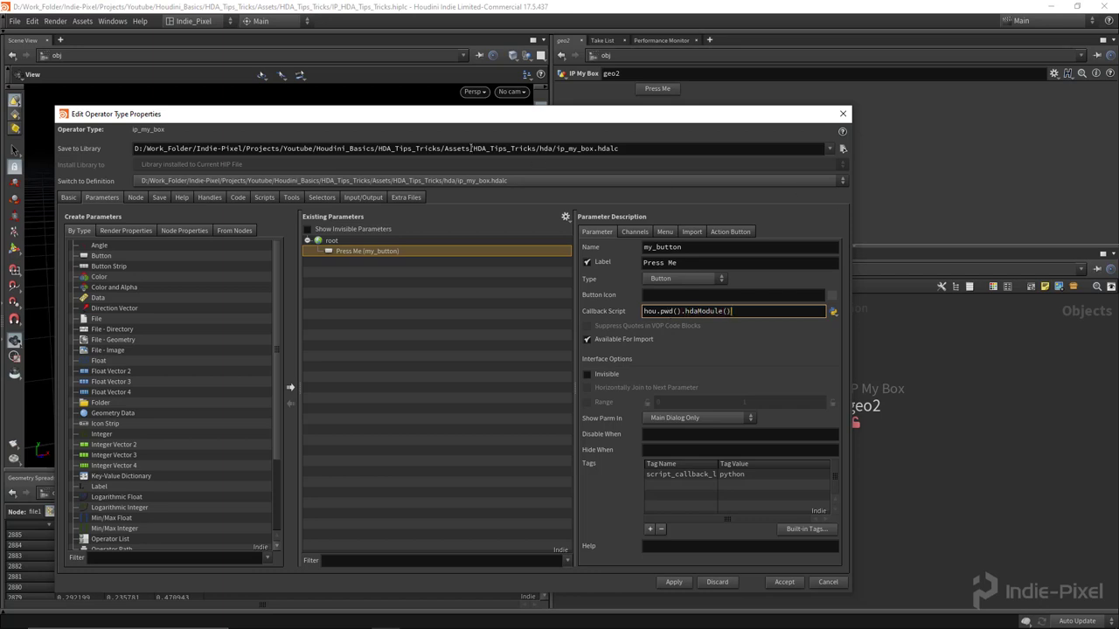
# - Complete the callback script as hou.pwd().hdaModule().saysomething() to call the Python Module function, and accept the asset changes
pyautogui.click(264, 196)
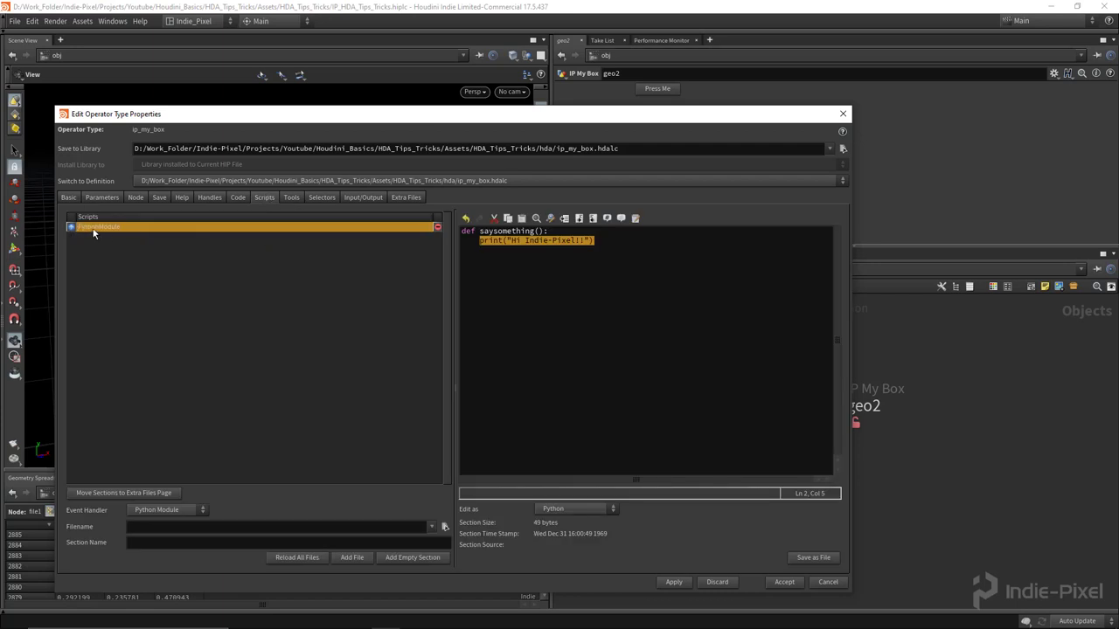
pyautogui.click(102, 197)
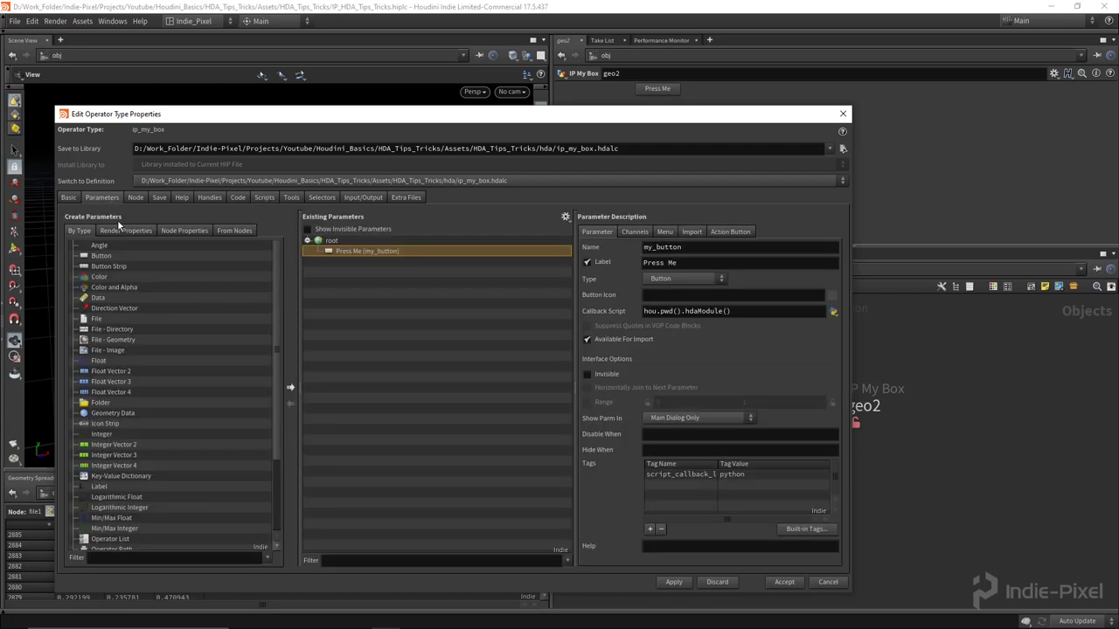
pyautogui.click(759, 313)
pyautogui.write('something')
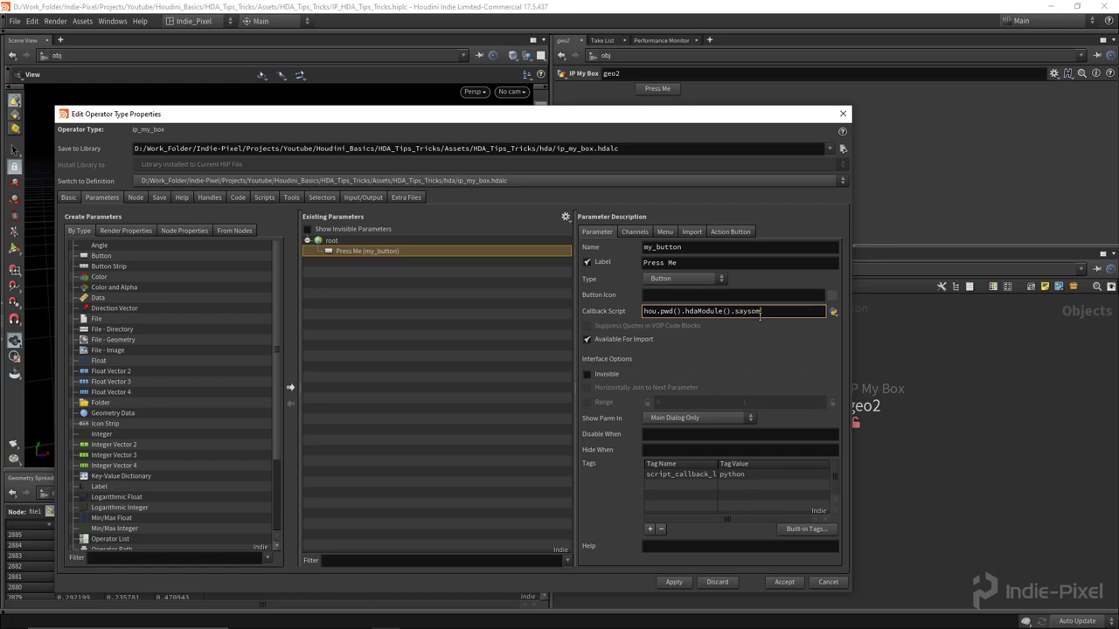
pyautogui.write('()')
pyautogui.click(680, 582)
pyautogui.click(783, 584)
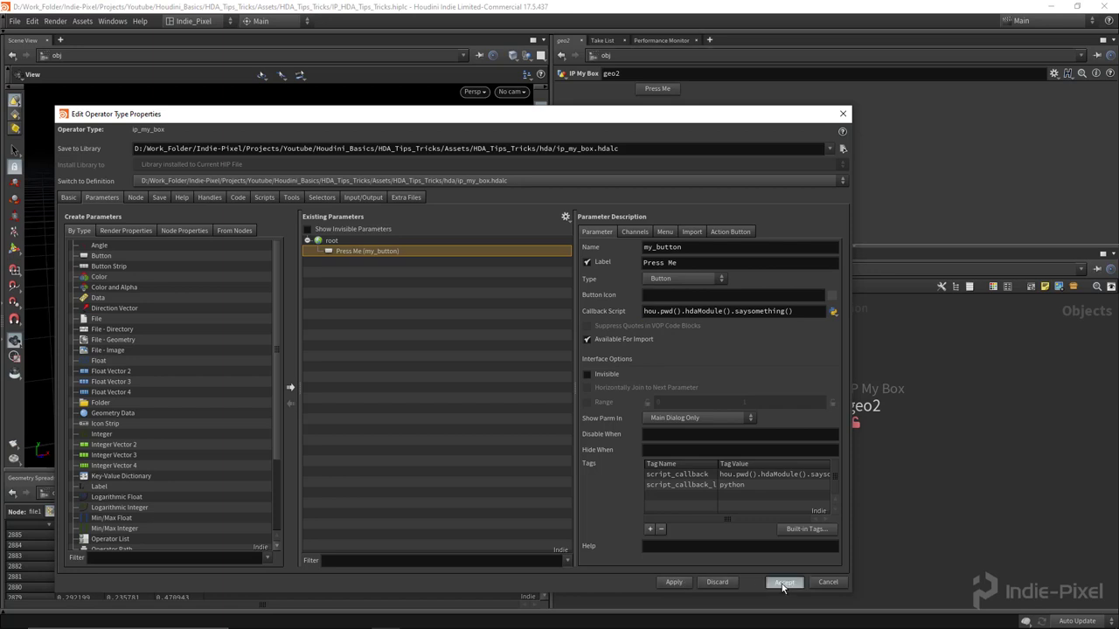
# - Run geo2's Press Me button, examine the printed message in the Houdini Console, and close the console
pyautogui.click(657, 90)
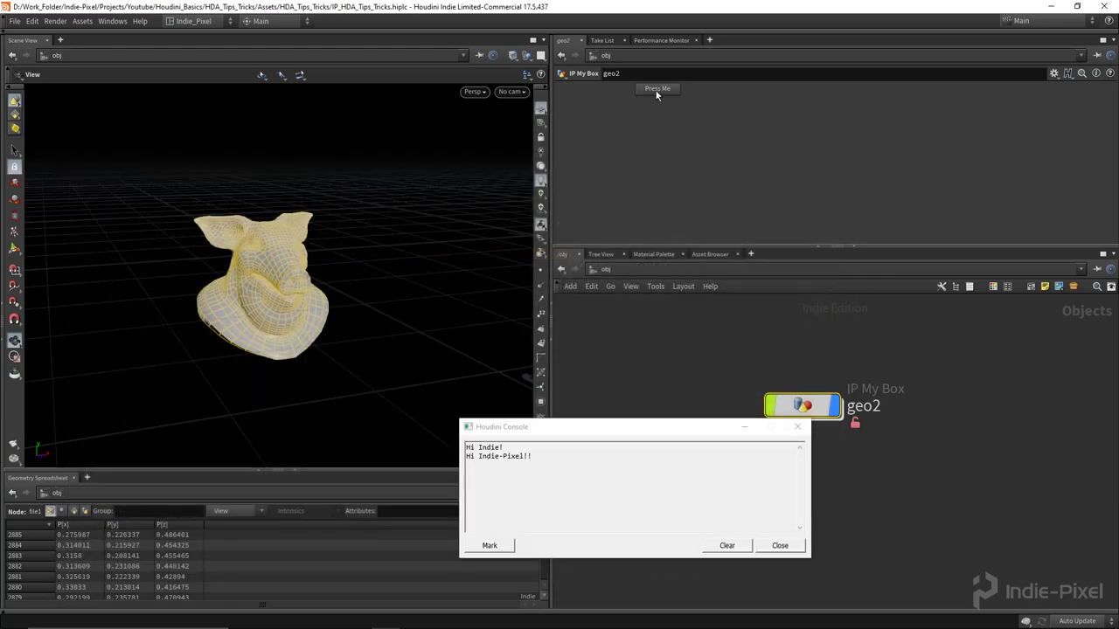
pyautogui.moveTo(538, 458); pyautogui.dragTo(466, 445)
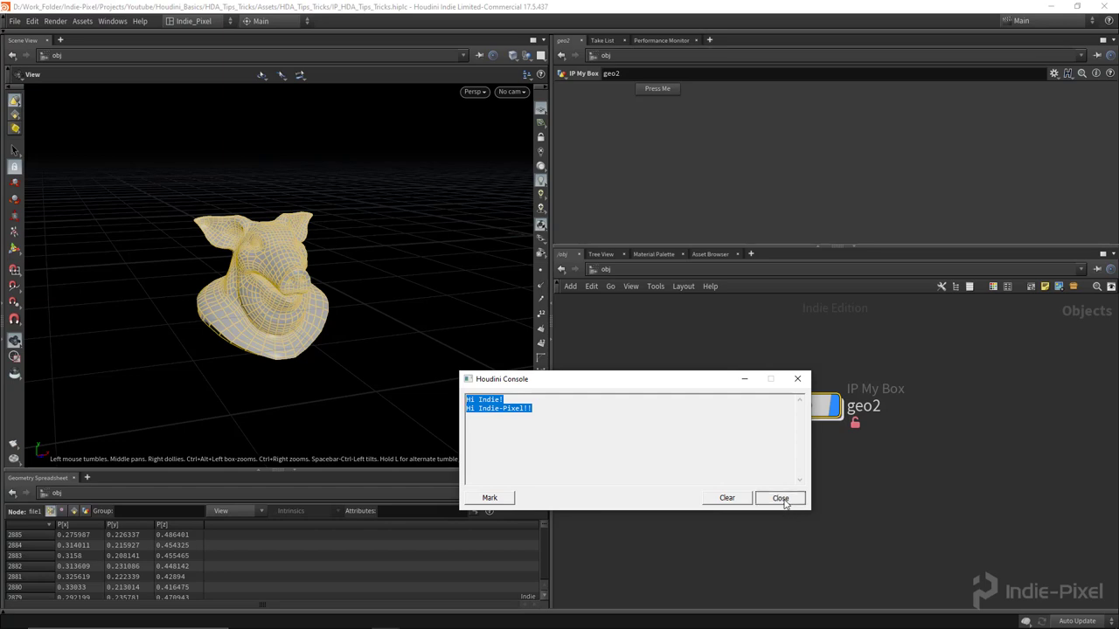
pyautogui.click(785, 503)
# - Enlarge the Geometry Spreadsheet pane and add a Python Shell pane tab to it
pyautogui.moveTo(101, 472); pyautogui.dragTo(87, 426)
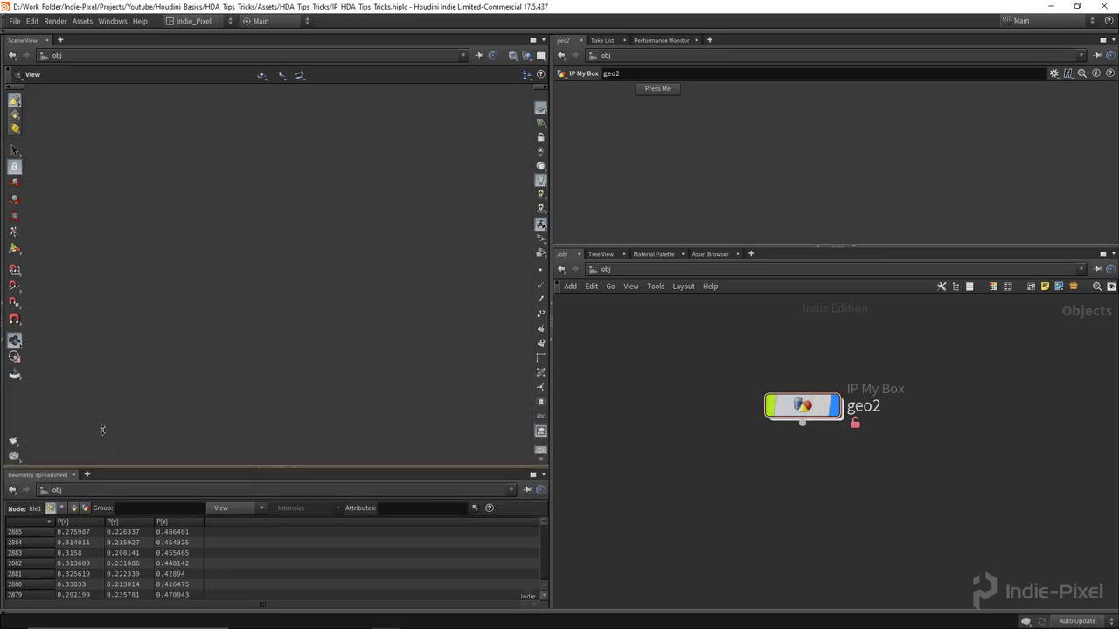
pyautogui.click(88, 434)
pyautogui.moveTo(131, 454)
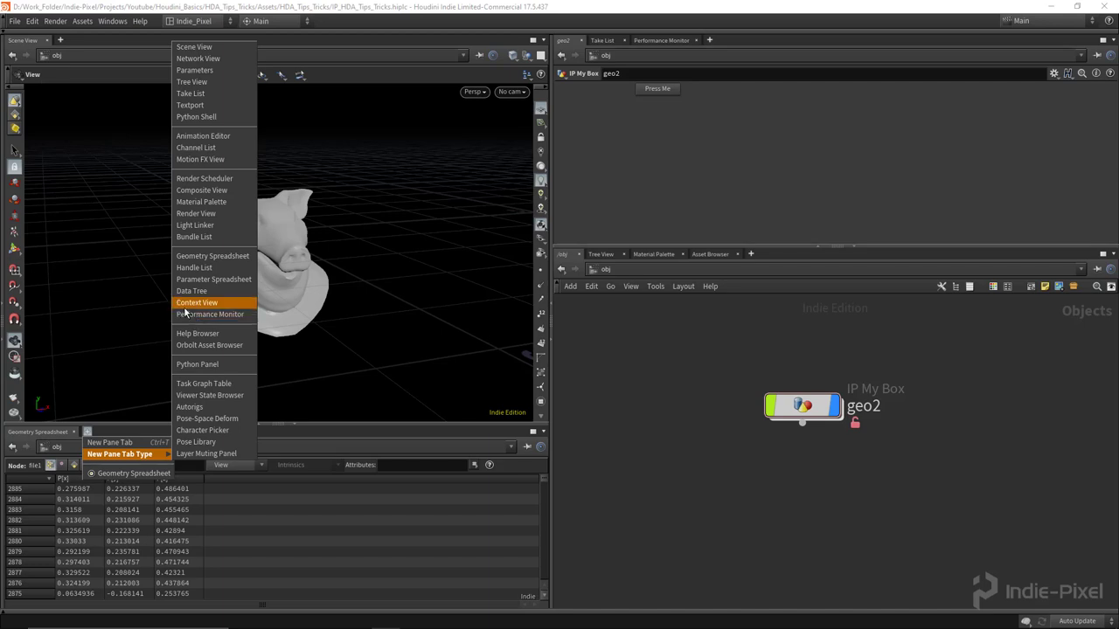
pyautogui.click(215, 117)
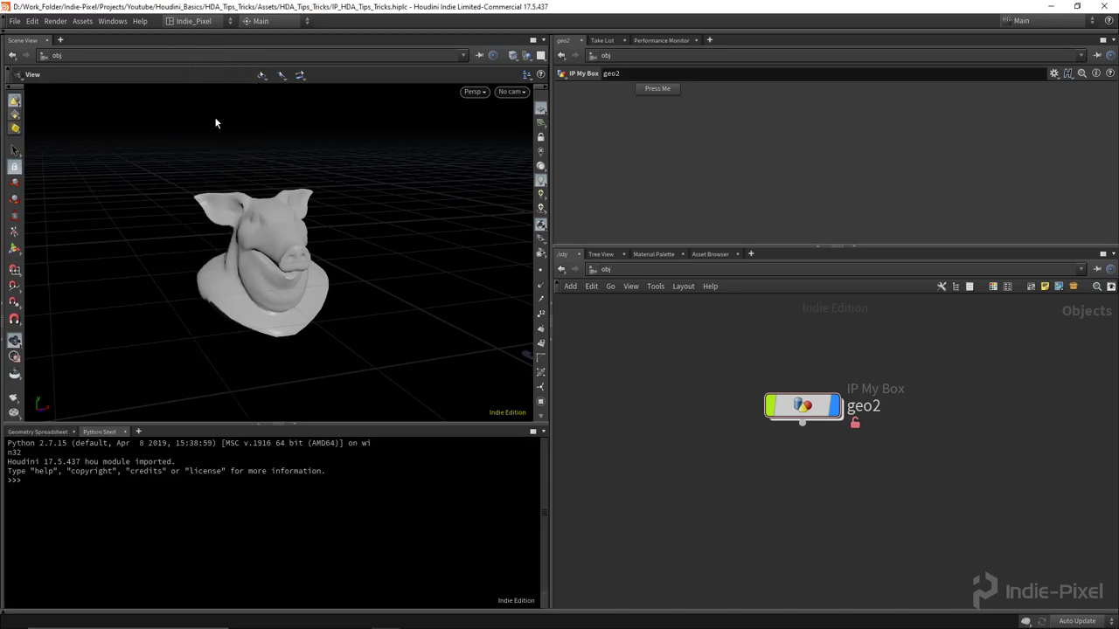
# - Run the Press Me button again and examine its output in the Python Shell
pyautogui.click(657, 91)
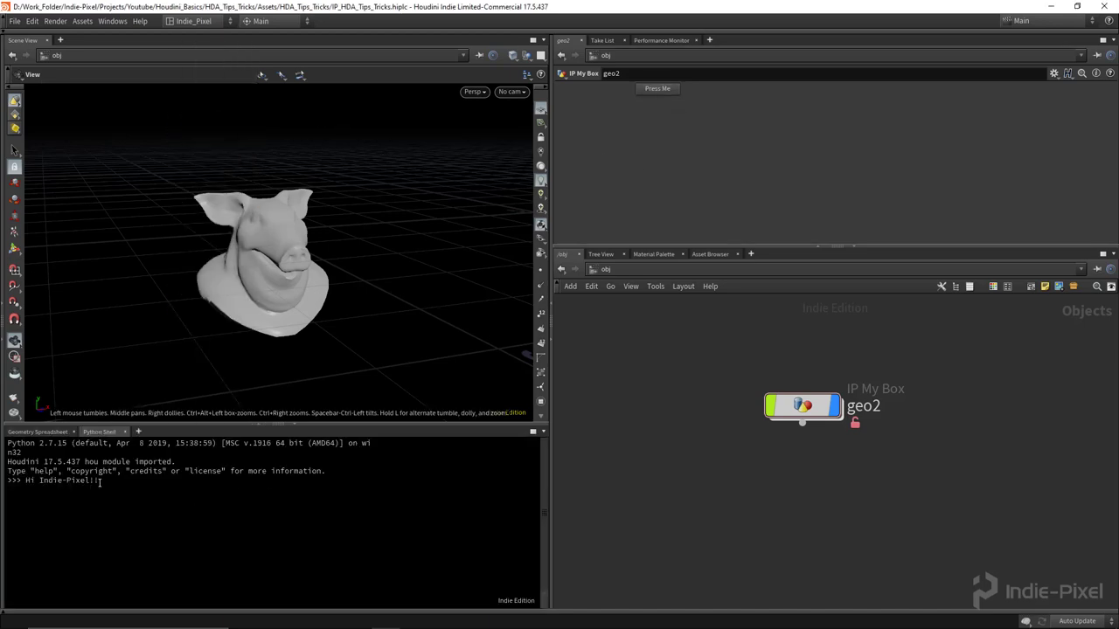
pyautogui.moveTo(24, 479); pyautogui.dragTo(27, 481)
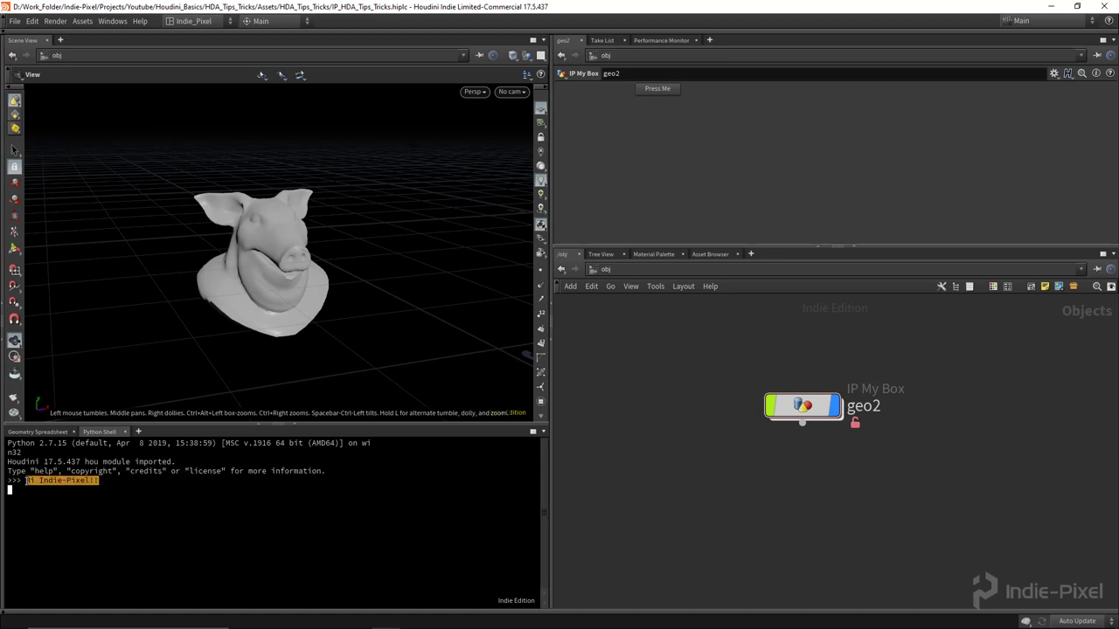
pyautogui.click(62, 507)
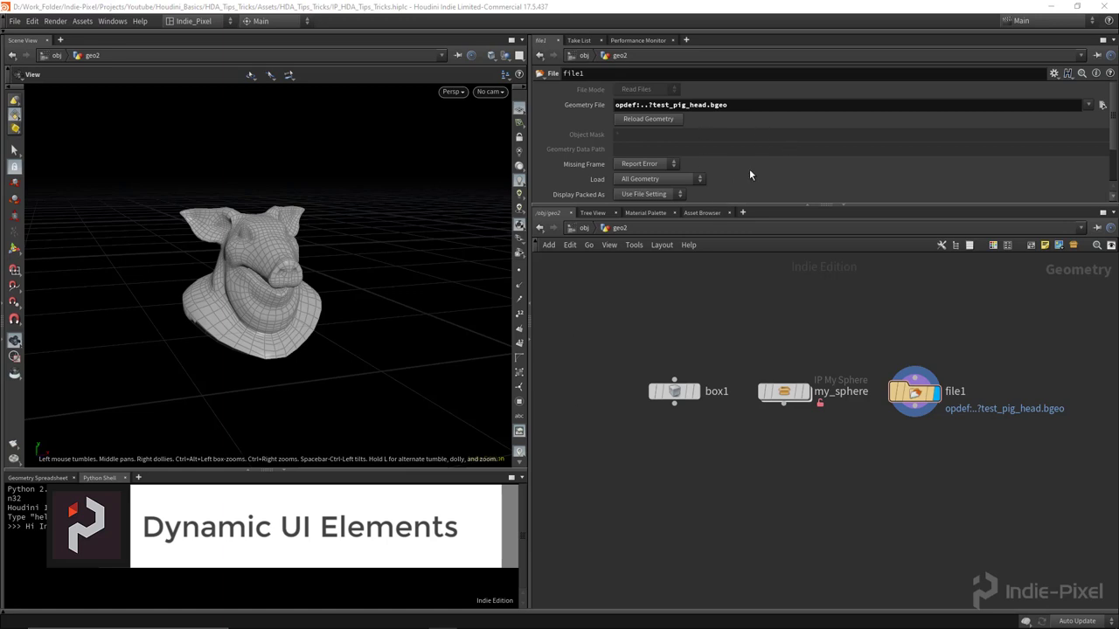
# - Go up to the object level and look over the IP My Box asset's parameter interface
pyautogui.press('u')
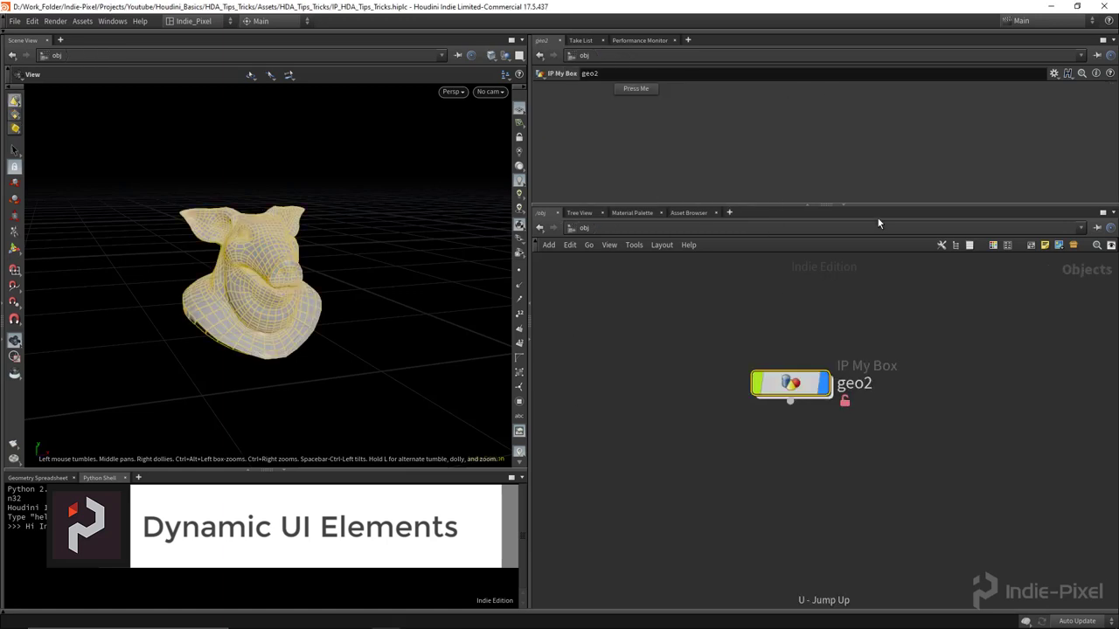
pyautogui.moveTo(869, 206); pyautogui.dragTo(869, 287)
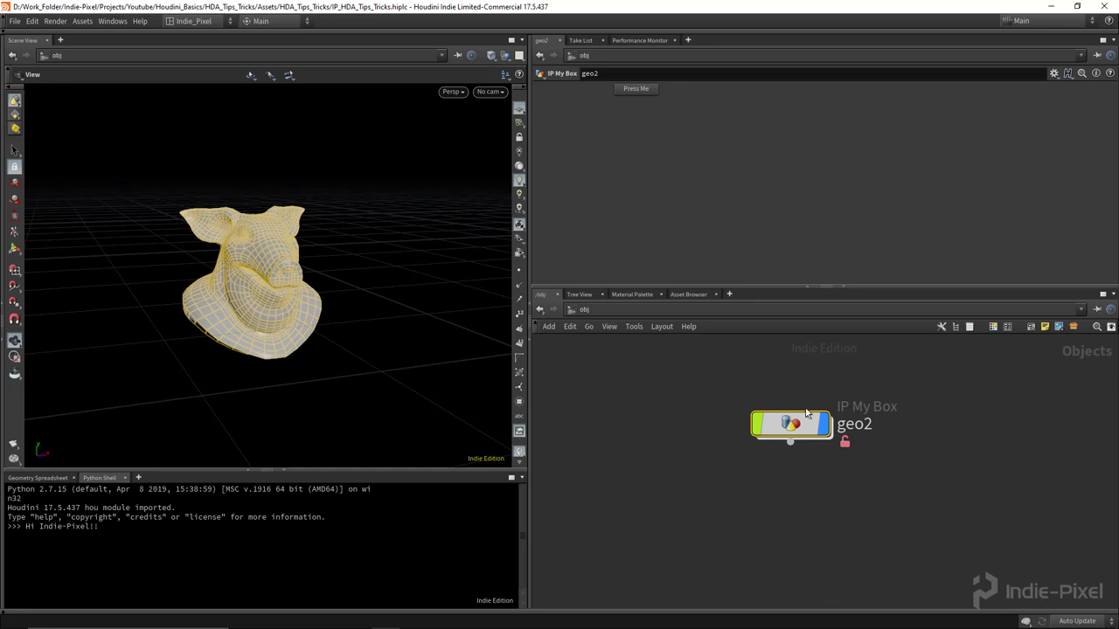
pyautogui.moveTo(869, 285); pyautogui.dragTo(868, 196)
# - Add a Switch node inside geo2, wire box1 and my_sphere into it, and display its output
pyautogui.doubleClick(791, 312)
pyautogui.scroll(3, 726, 432)
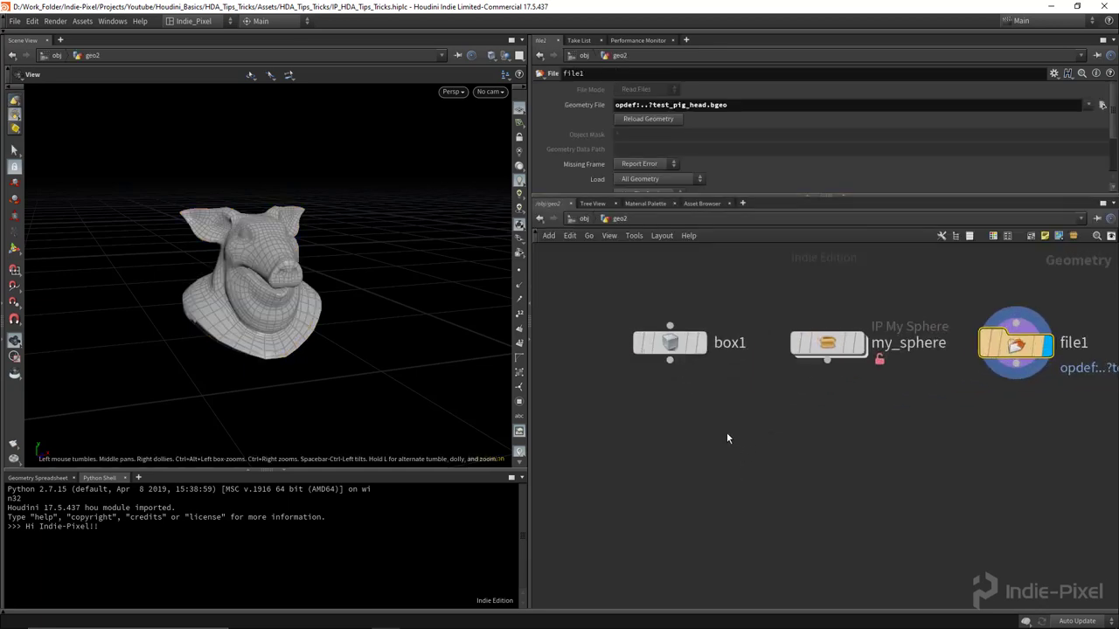
pyautogui.press('Tab')
pyautogui.write('swi')
pyautogui.press('Return')
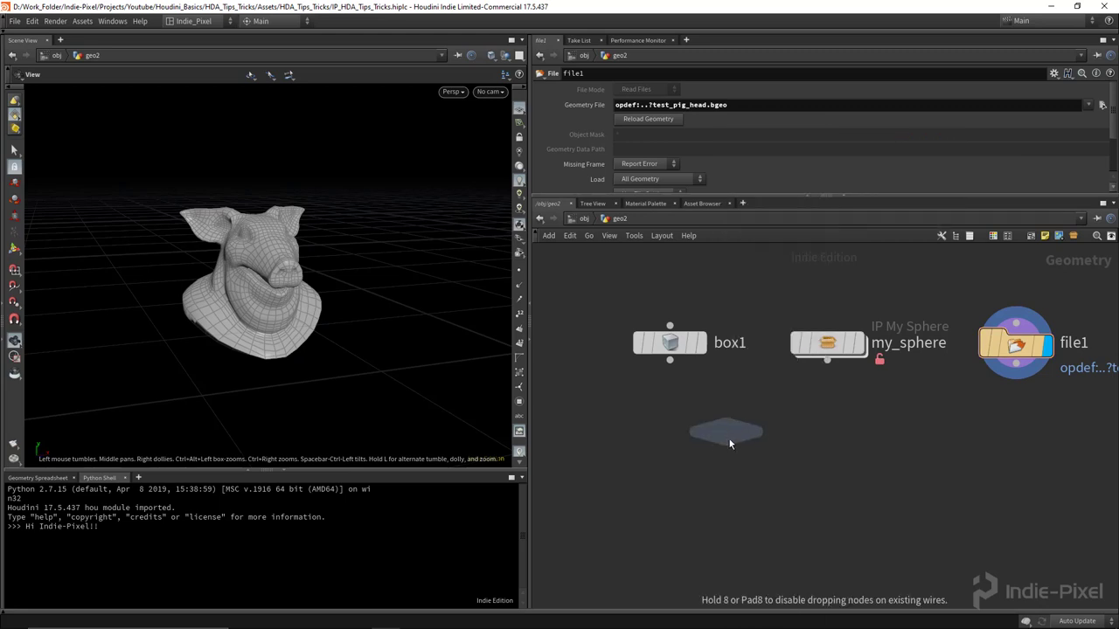
pyautogui.click(732, 441)
pyautogui.moveTo(585, 306); pyautogui.dragTo(740, 447)
pyautogui.click(740, 447)
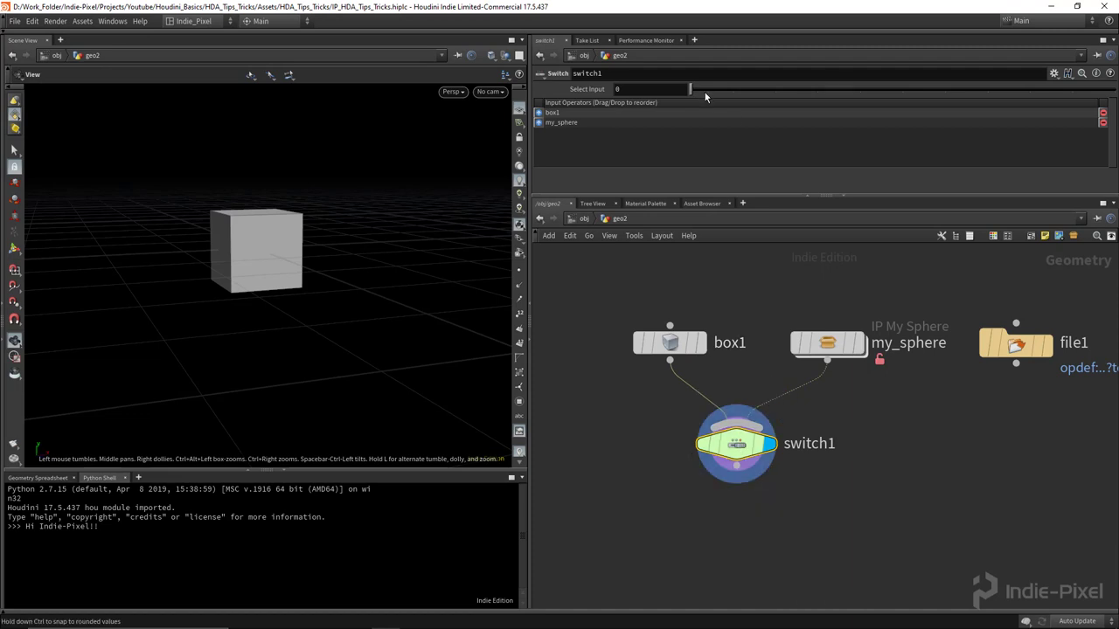
# - Move switch1 slightly closer to its inputs and set its Select Input to 1
pyautogui.moveTo(691, 90)
pyautogui.mouseDown()
pyautogui.moveTo(725, 91)
pyautogui.moveTo(691, 93)
pyautogui.mouseUp()
pyautogui.moveTo(772, 378); pyautogui.dragTo(777, 364, button='middle')
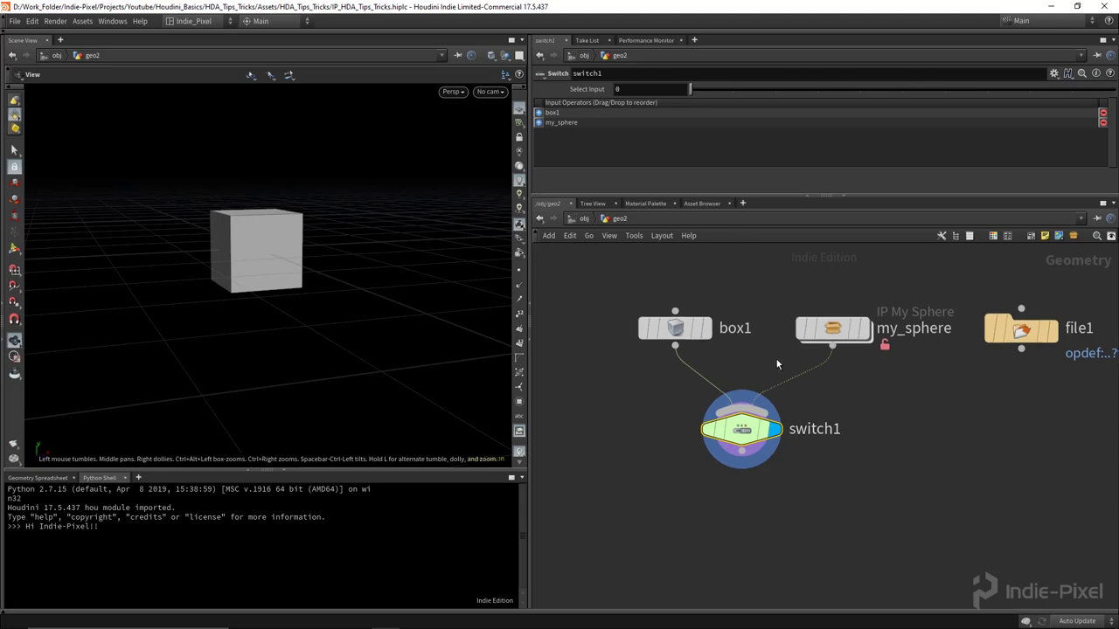
pyautogui.moveTo(743, 441); pyautogui.dragTo(741, 426)
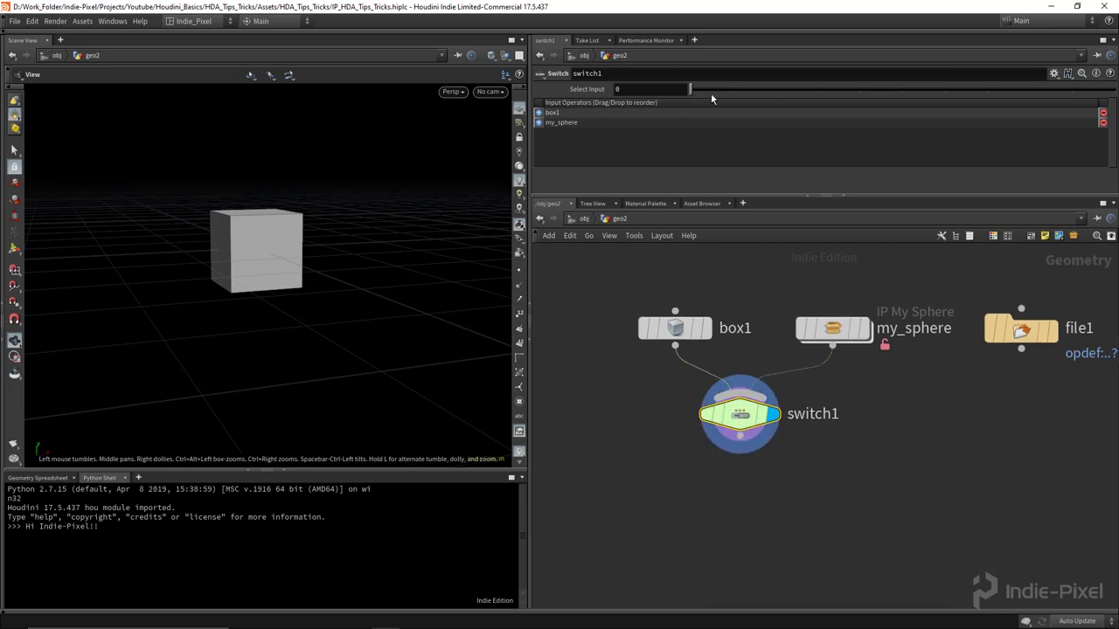
pyautogui.moveTo(712, 98)
pyautogui.mouseDown()
pyautogui.moveTo(690, 92)
pyautogui.moveTo(719, 95)
pyautogui.mouseUp()
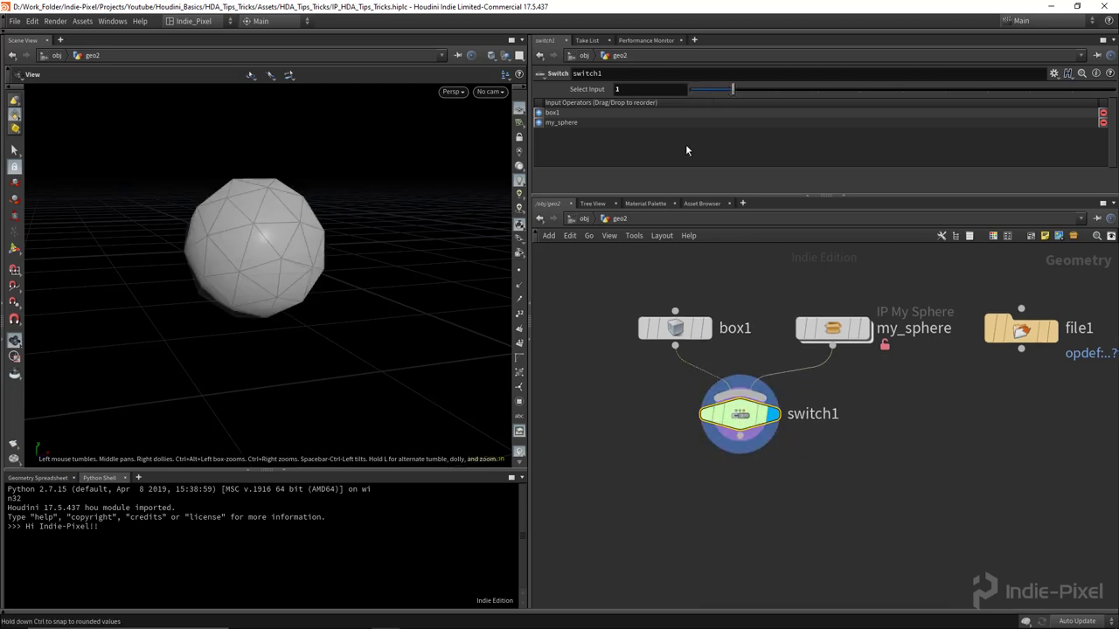
# - Open geo2's type properties and promote switch1's Select Input parameter to the IP My Box interface, applying the change
pyautogui.click(617, 219)
pyautogui.click(617, 219)
pyautogui.rightClick(614, 221)
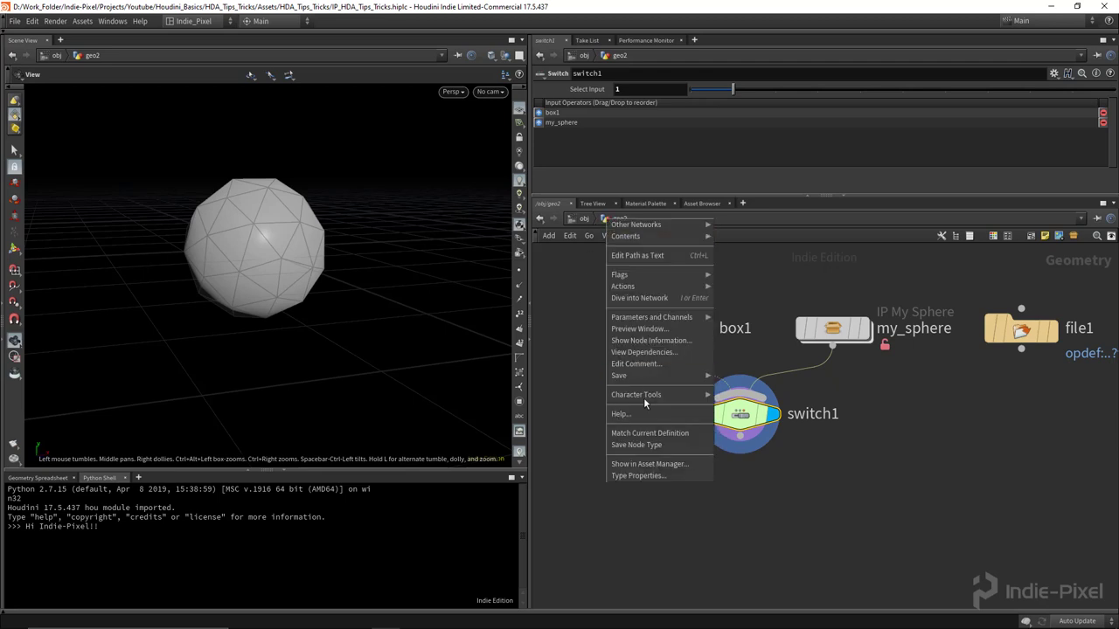
pyautogui.click(641, 476)
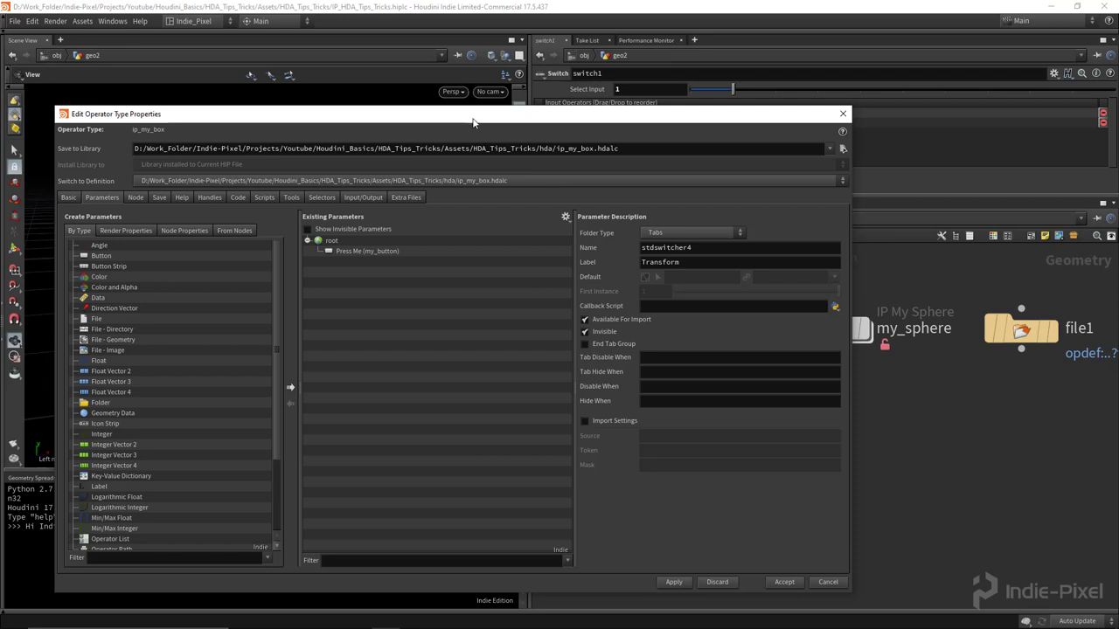
pyautogui.moveTo(472, 122); pyautogui.dragTo(424, 130)
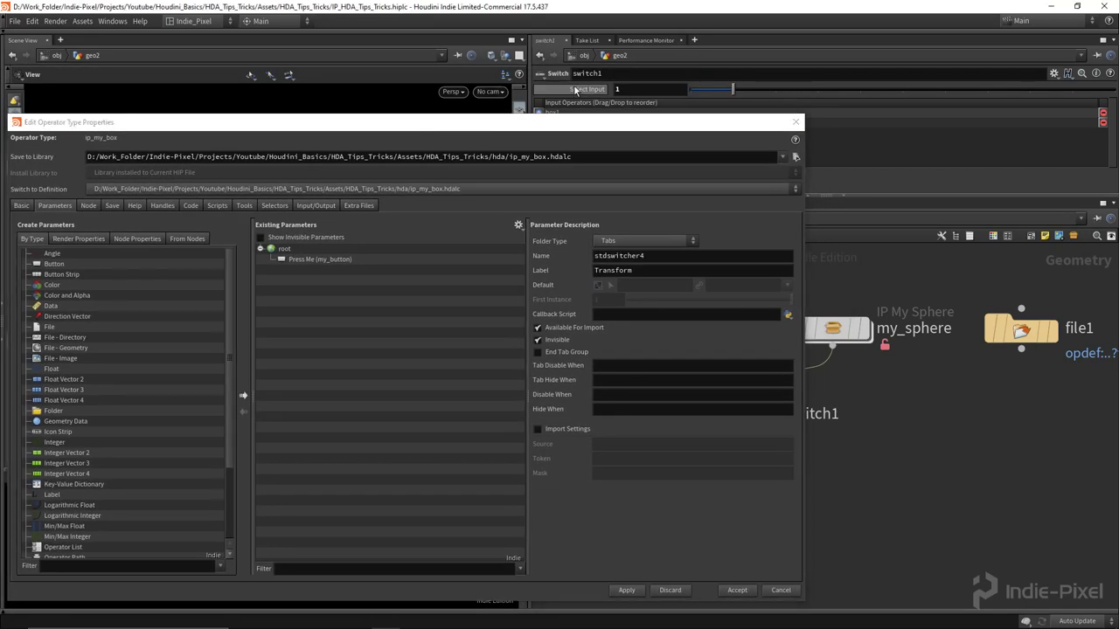
pyautogui.moveTo(576, 90); pyautogui.dragTo(339, 308)
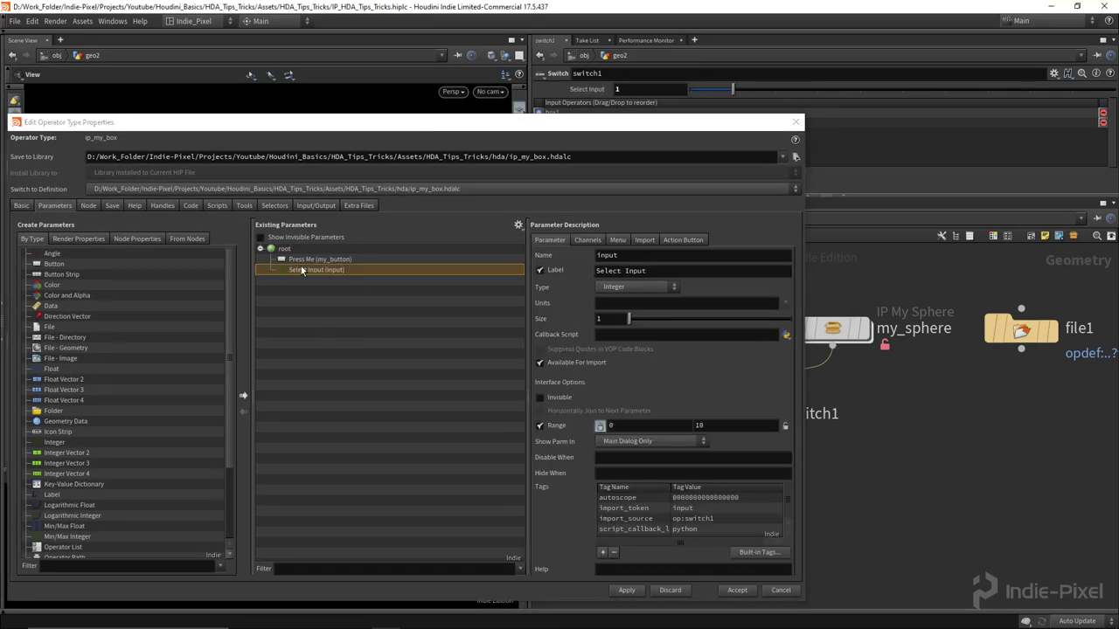
pyautogui.click(625, 592)
# - Go up to the object level and try the promoted Select Input slider on the IP My Box asset
pyautogui.moveTo(437, 122); pyautogui.dragTo(211, 131)
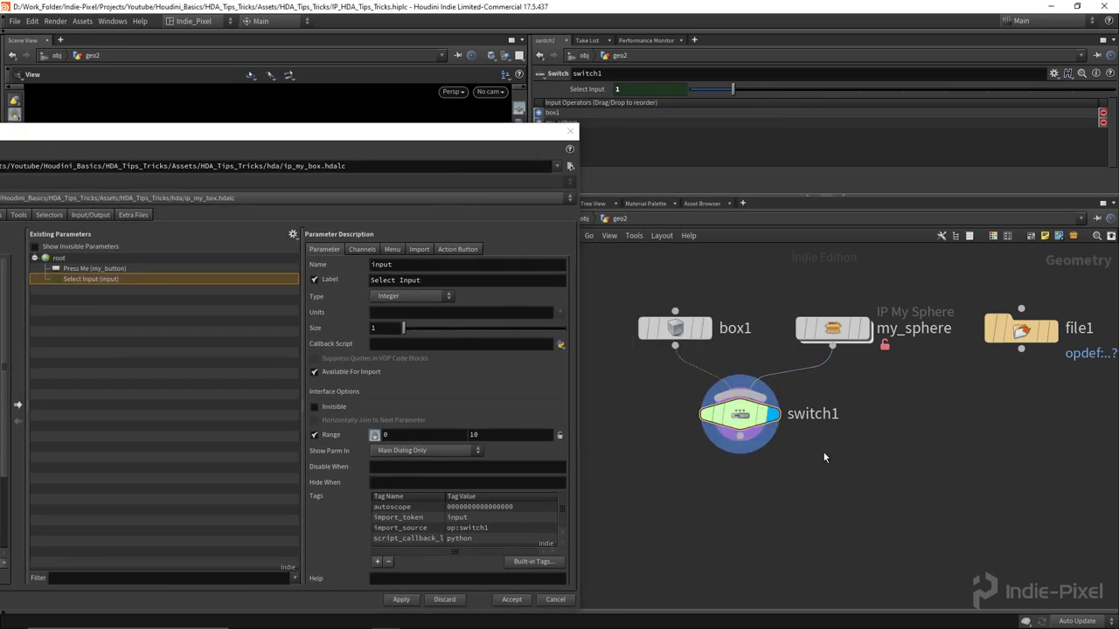
pyautogui.press('u')
pyautogui.moveTo(415, 134); pyautogui.dragTo(413, 357)
pyautogui.moveTo(740, 103)
pyautogui.mouseDown()
pyautogui.moveTo(694, 109)
pyautogui.moveTo(733, 105)
pyautogui.mouseUp()
pyautogui.moveTo(387, 360); pyautogui.dragTo(547, 142)
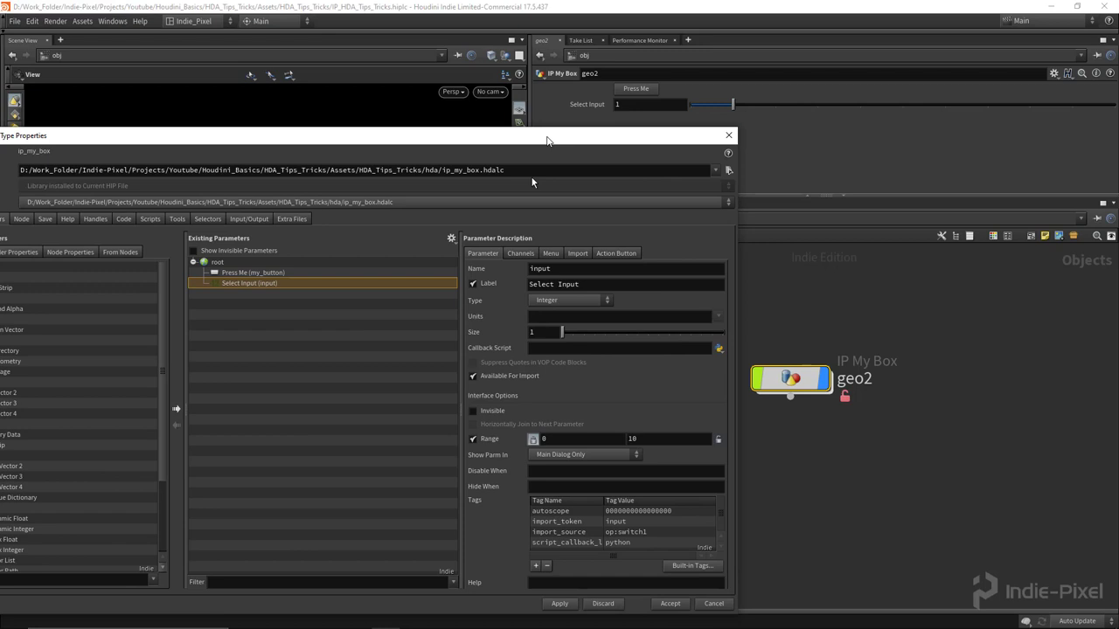
# - Change the promoted Select Input parameter to a Toggle with the name switch and the label Switch, and apply it
pyautogui.click(554, 302)
pyautogui.scroll(-2, 565, 372)
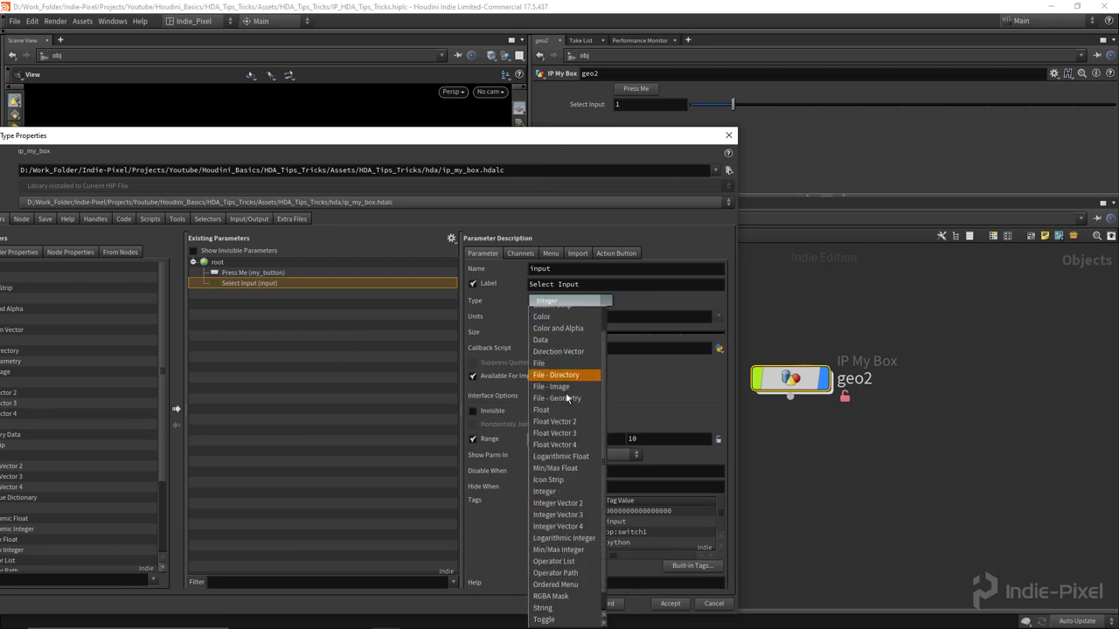
pyautogui.click(564, 598)
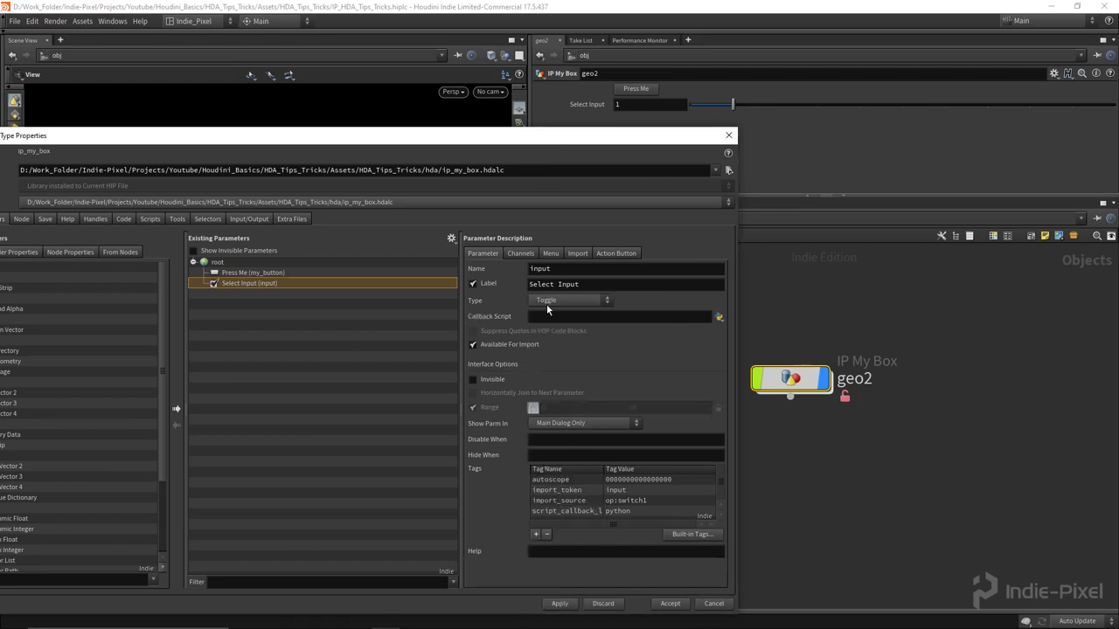
pyautogui.doubleClick(576, 265)
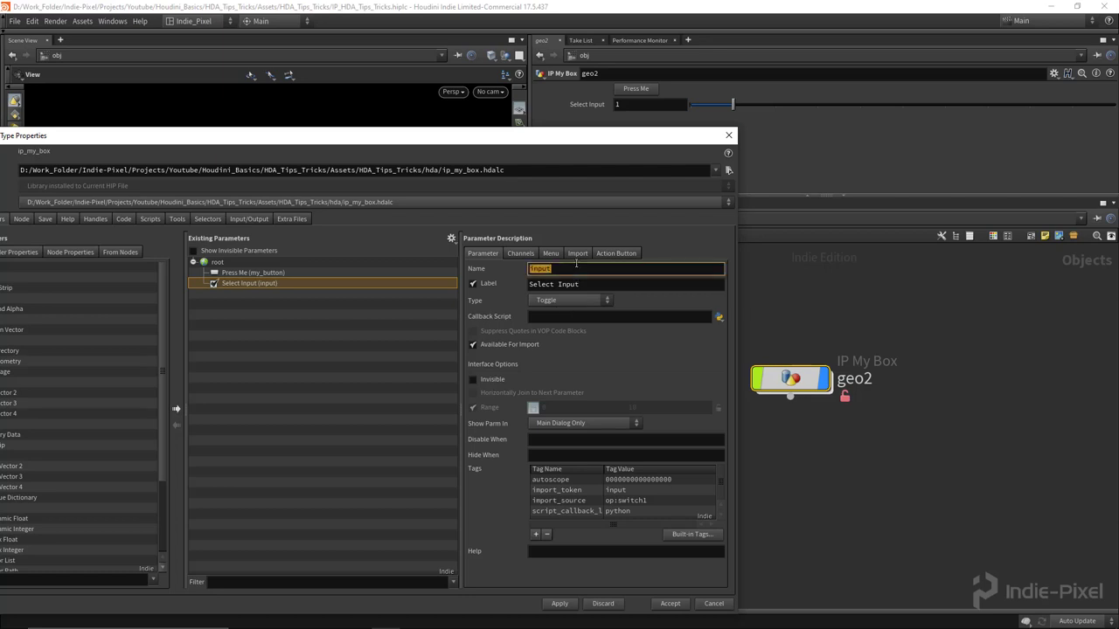
pyautogui.write('switch')
pyautogui.press('Tab')
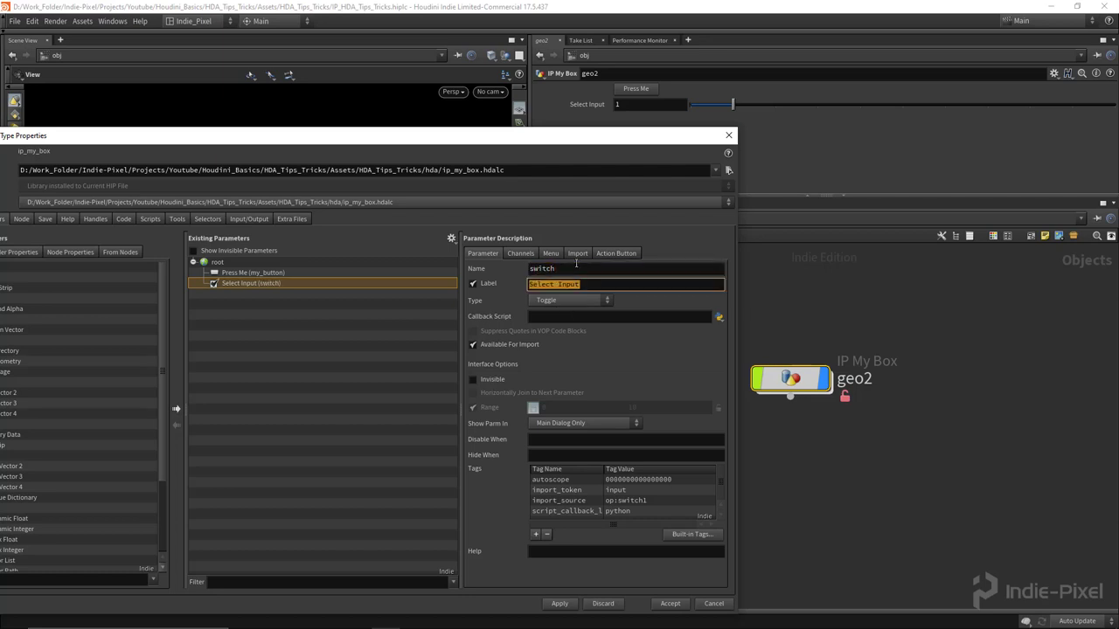
pyautogui.write('Switch')
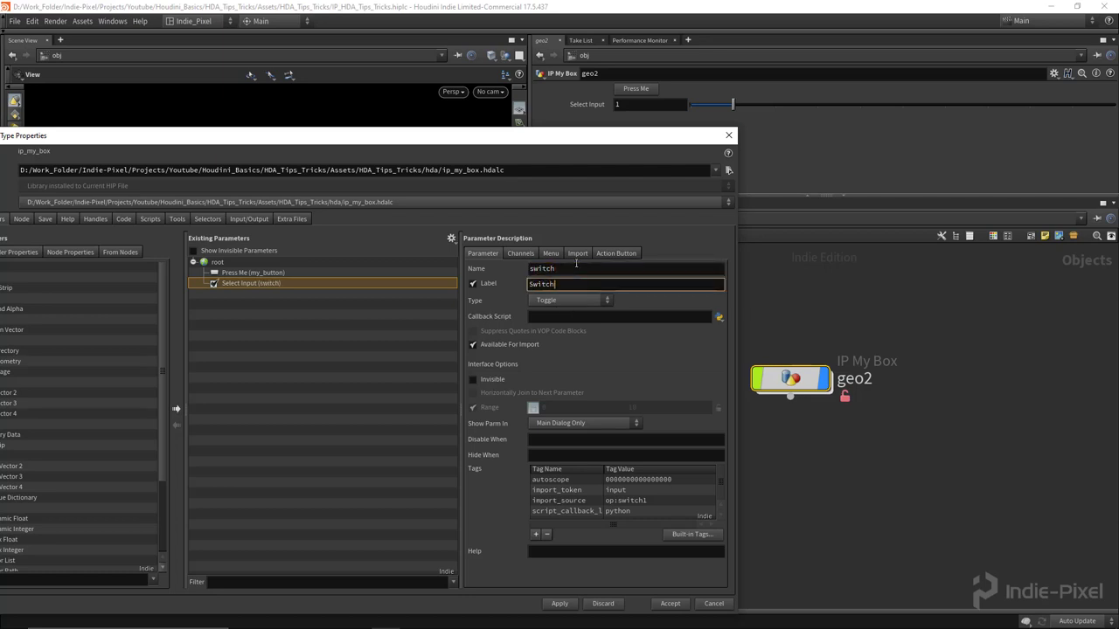
pyautogui.press('Return')
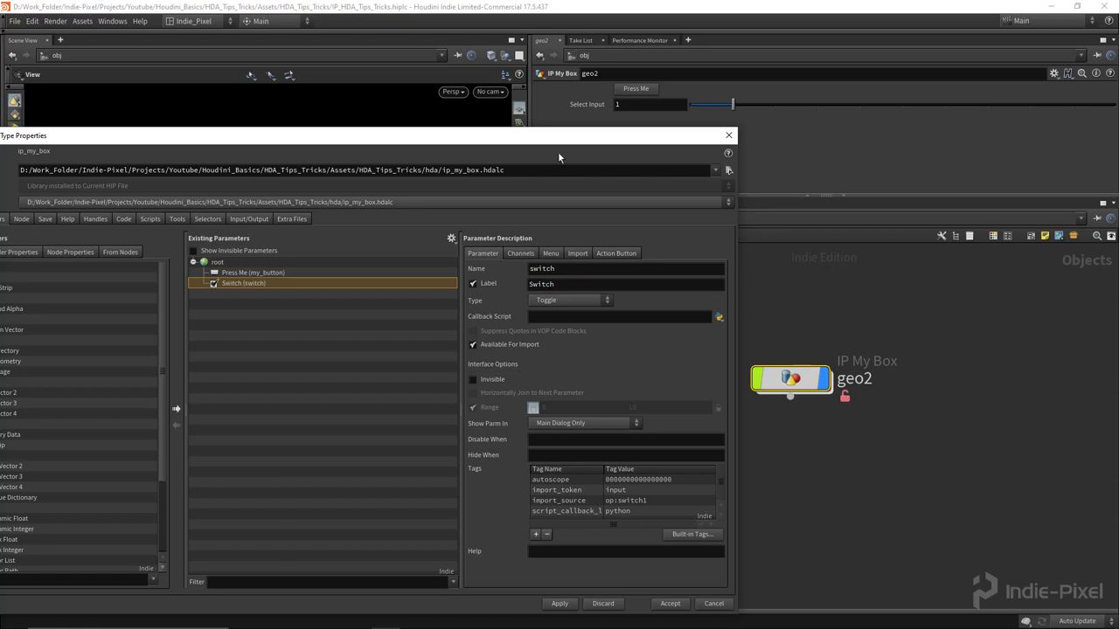
pyautogui.moveTo(570, 141); pyautogui.dragTo(555, 92)
pyautogui.click(547, 554)
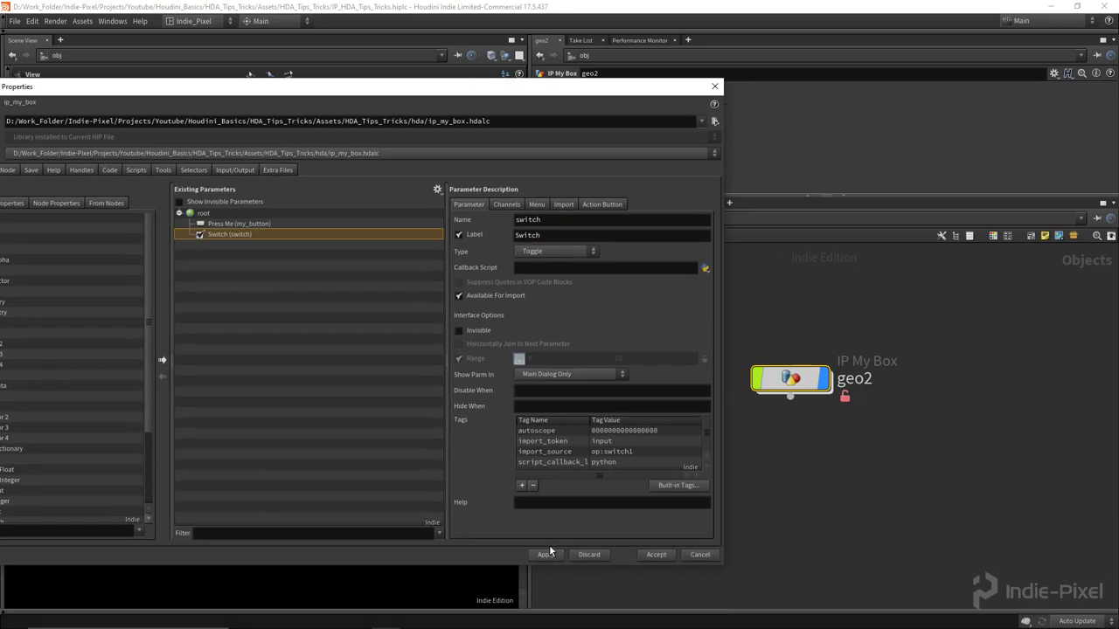
# - Go inside geo2 and examine the Uniform Scale parameters of box1 and of sphere1 within my_sphere
pyautogui.moveTo(598, 92); pyautogui.dragTo(552, 379)
pyautogui.doubleClick(791, 379)
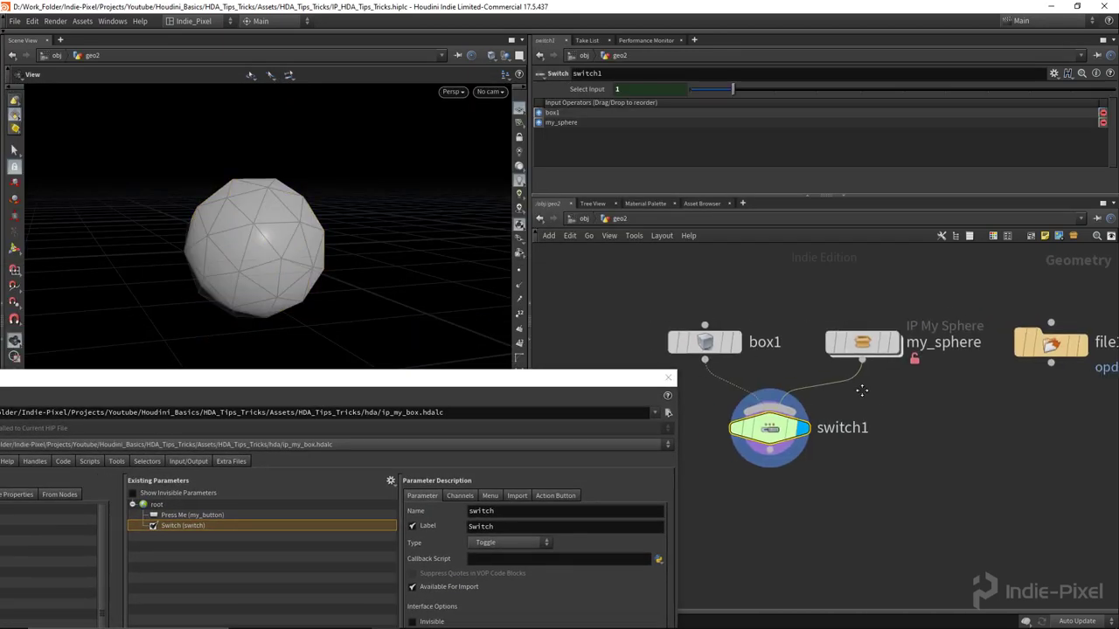
pyautogui.click(687, 342)
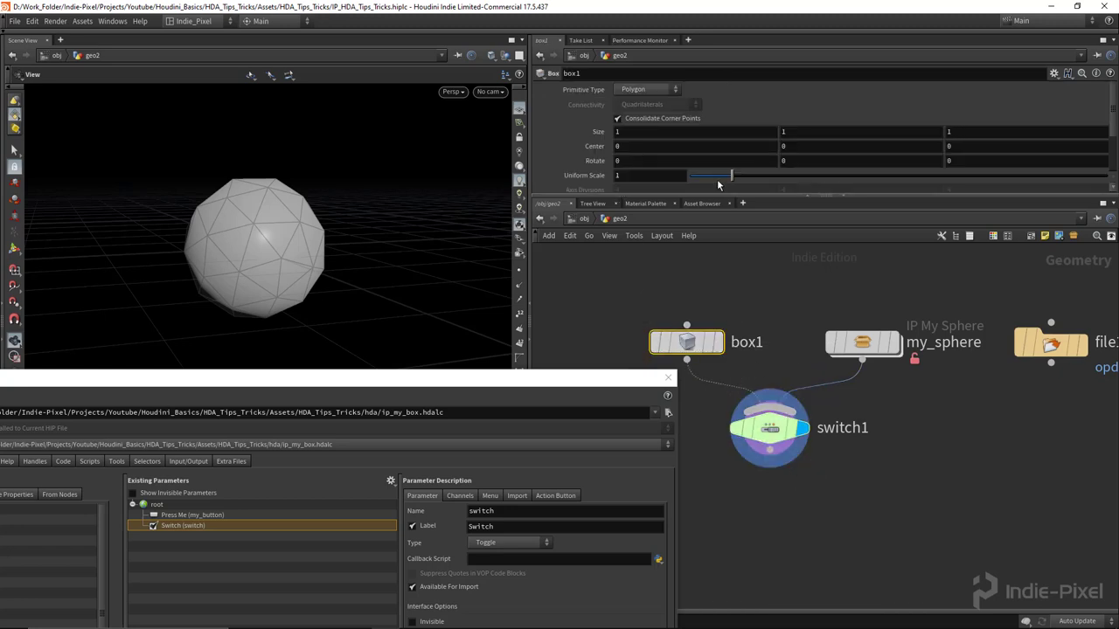
pyautogui.moveTo(734, 180); pyautogui.dragTo(748, 183)
pyautogui.doubleClick(856, 351)
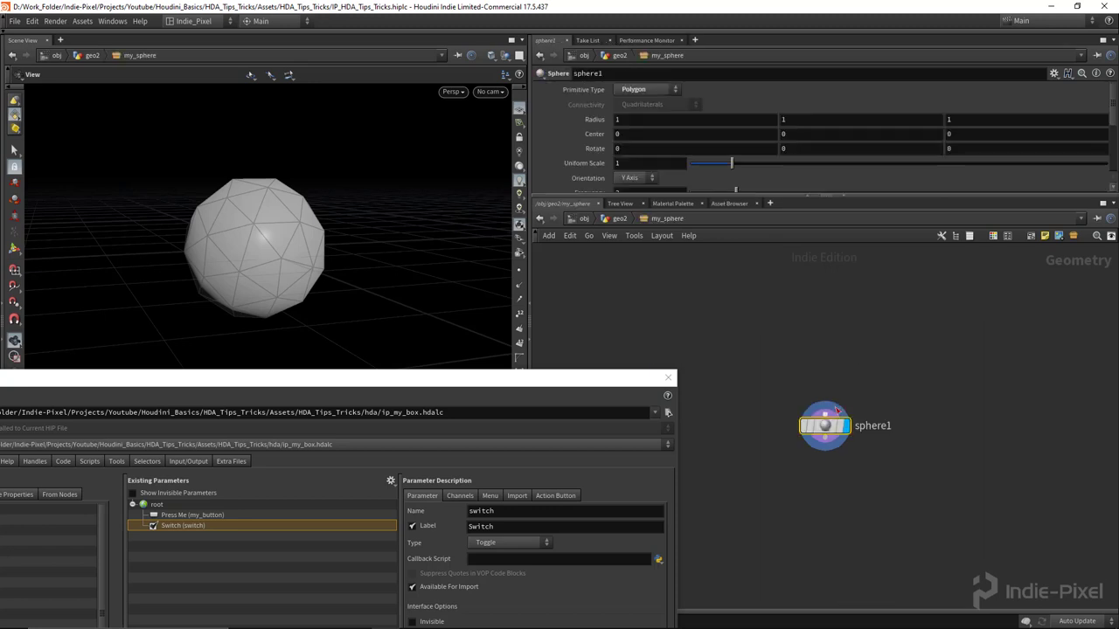
pyautogui.moveTo(734, 167); pyautogui.dragTo(731, 172)
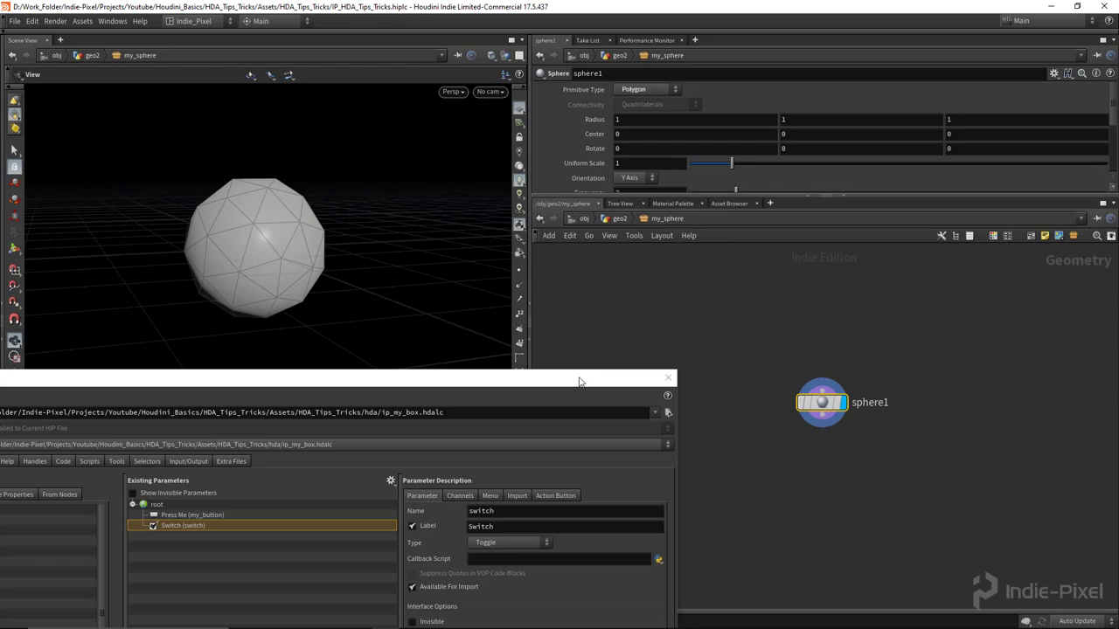
# - Add two folders below the Switch parameter in the asset's interface and label the first one Box Params
pyautogui.moveTo(580, 382); pyautogui.dragTo(782, 99)
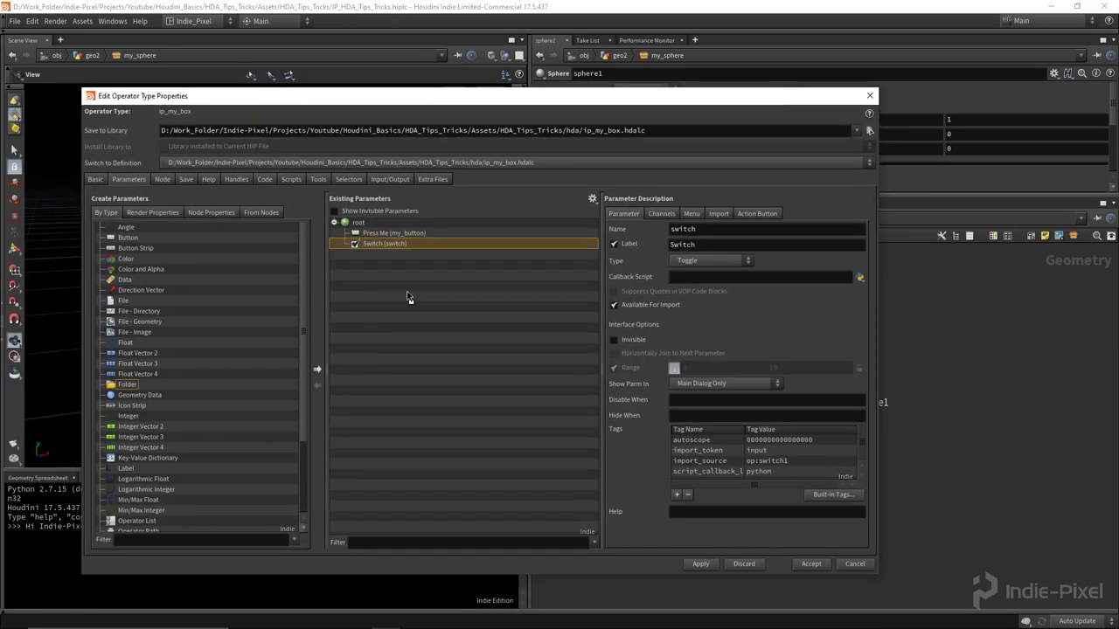
pyautogui.moveTo(126, 385); pyautogui.dragTo(368, 223)
pyautogui.moveTo(127, 385); pyautogui.dragTo(391, 255)
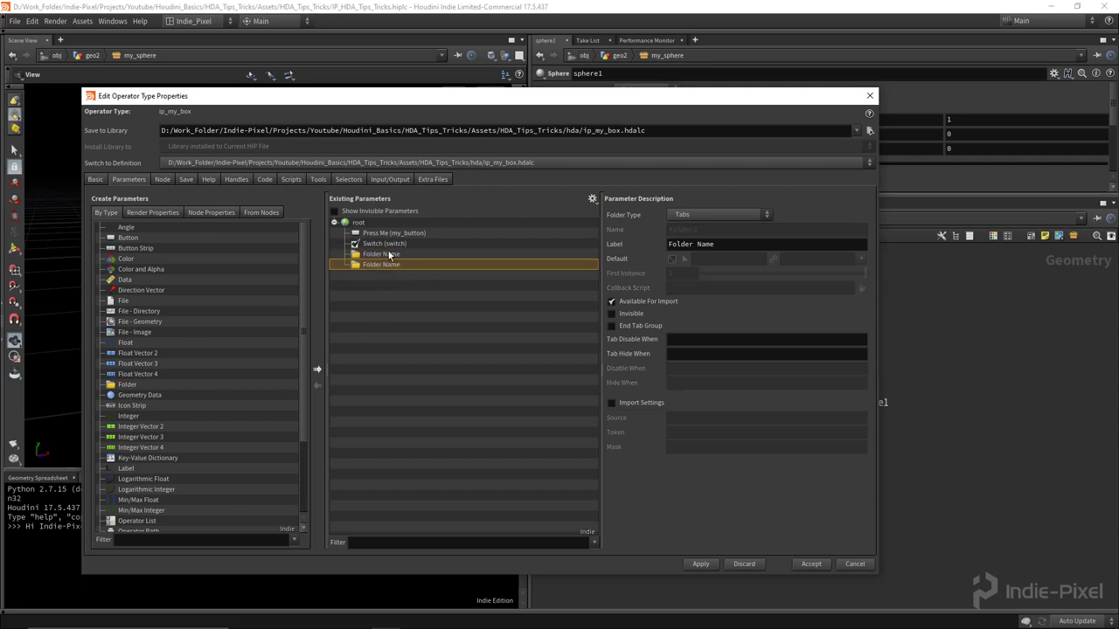
pyautogui.click(390, 254)
pyautogui.click(729, 244)
pyautogui.write('Box Params')
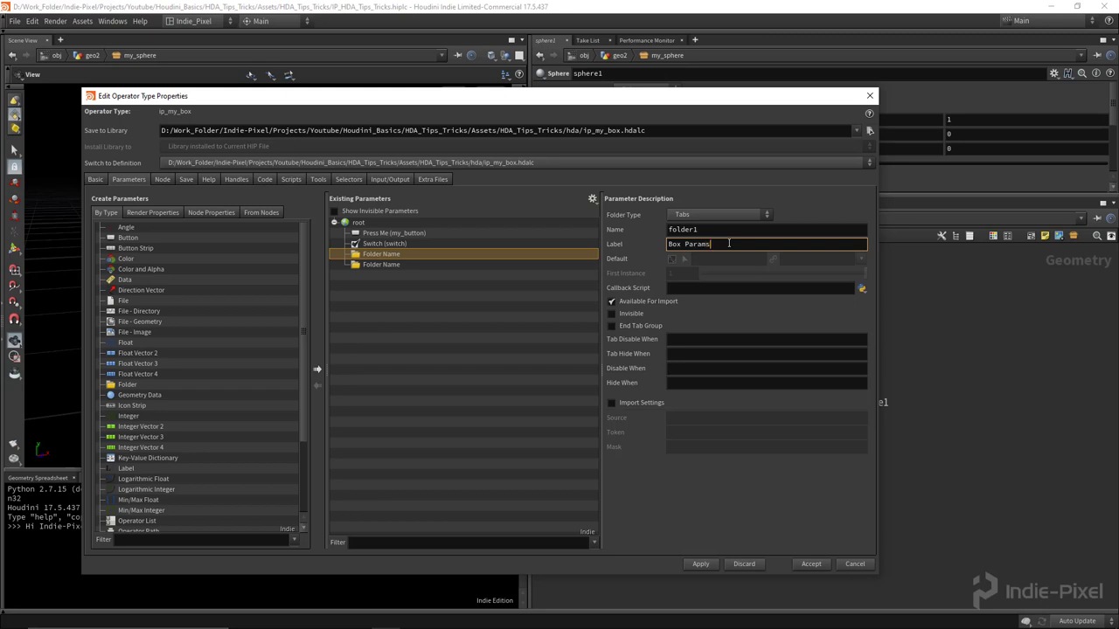
pyautogui.press('Return')
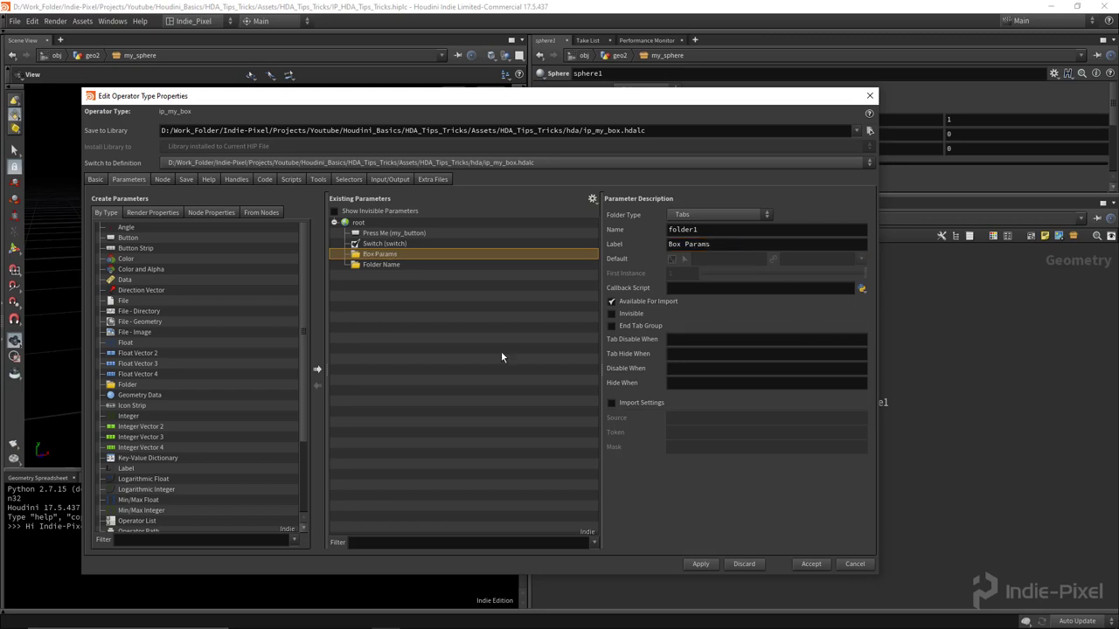
# - Label the second folder Sphere Params and accept the operator type changes
pyautogui.click(408, 264)
pyautogui.click(785, 248)
pyautogui.write('Sphere')
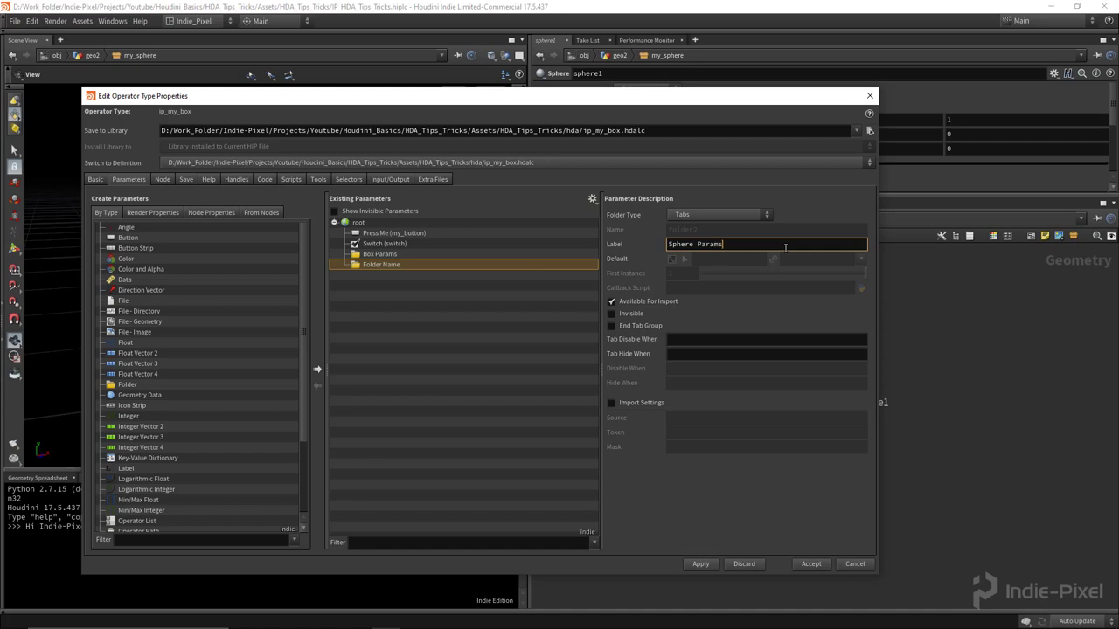
pyautogui.press('Return')
pyautogui.click(708, 566)
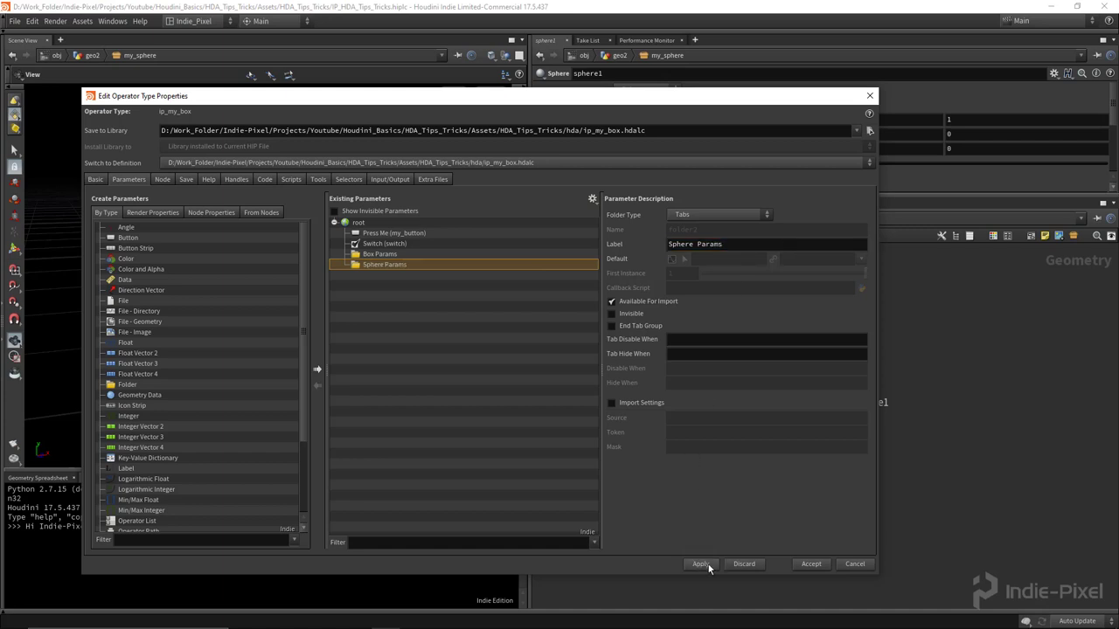
pyautogui.click(801, 568)
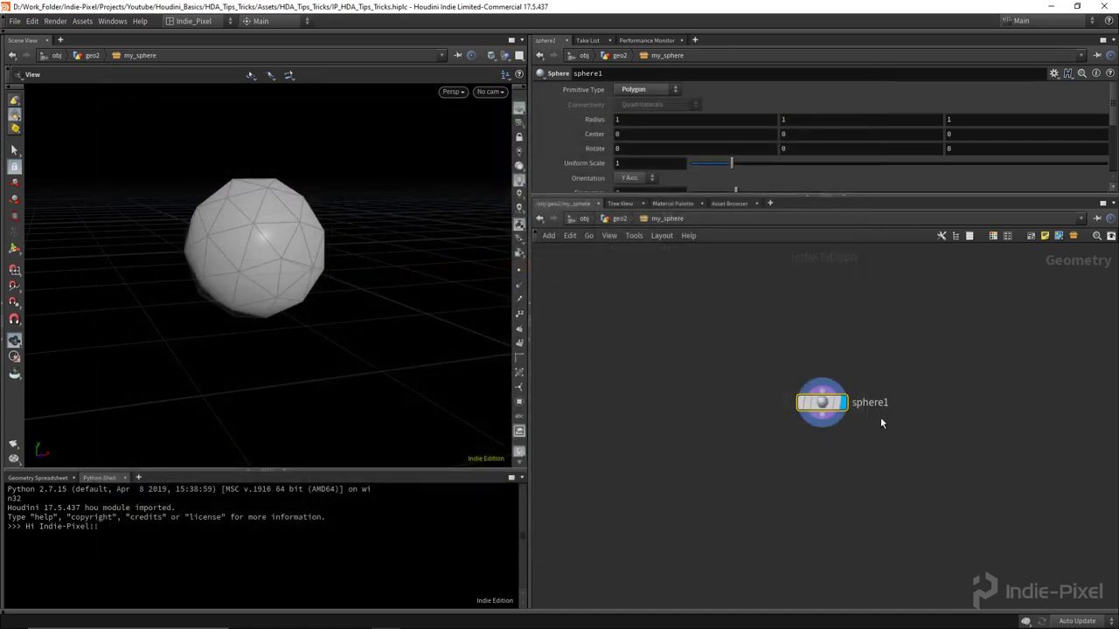
# - Return to the object level, enlarge the parameter area, and test the asset's folder tabs and Switch toggle
pyautogui.click(617, 220)
pyautogui.click(586, 220)
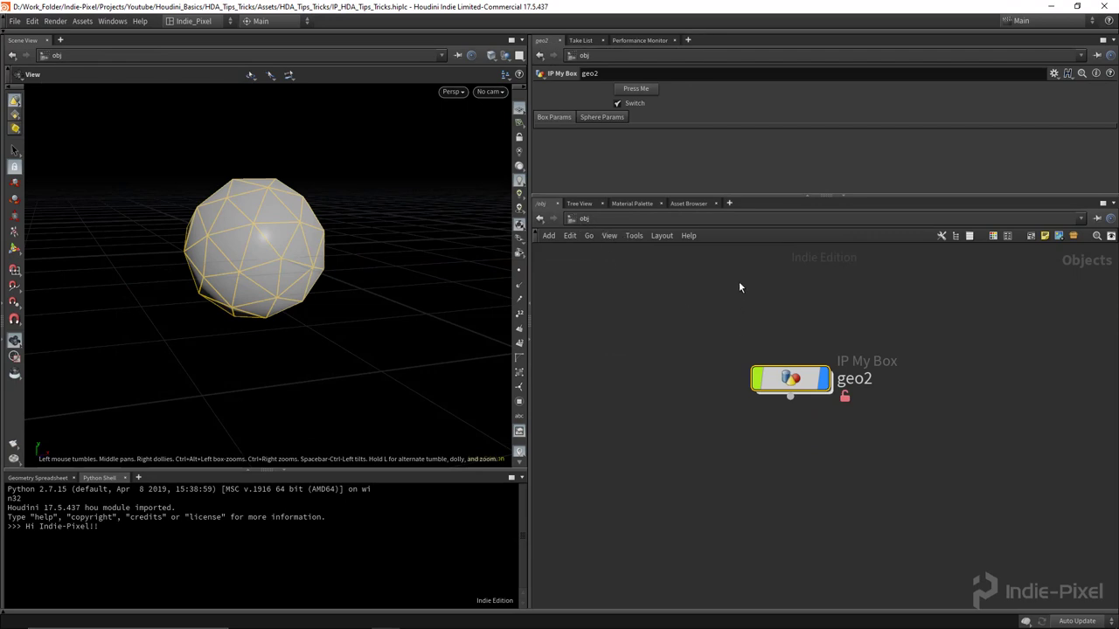
pyautogui.moveTo(858, 194); pyautogui.dragTo(857, 253)
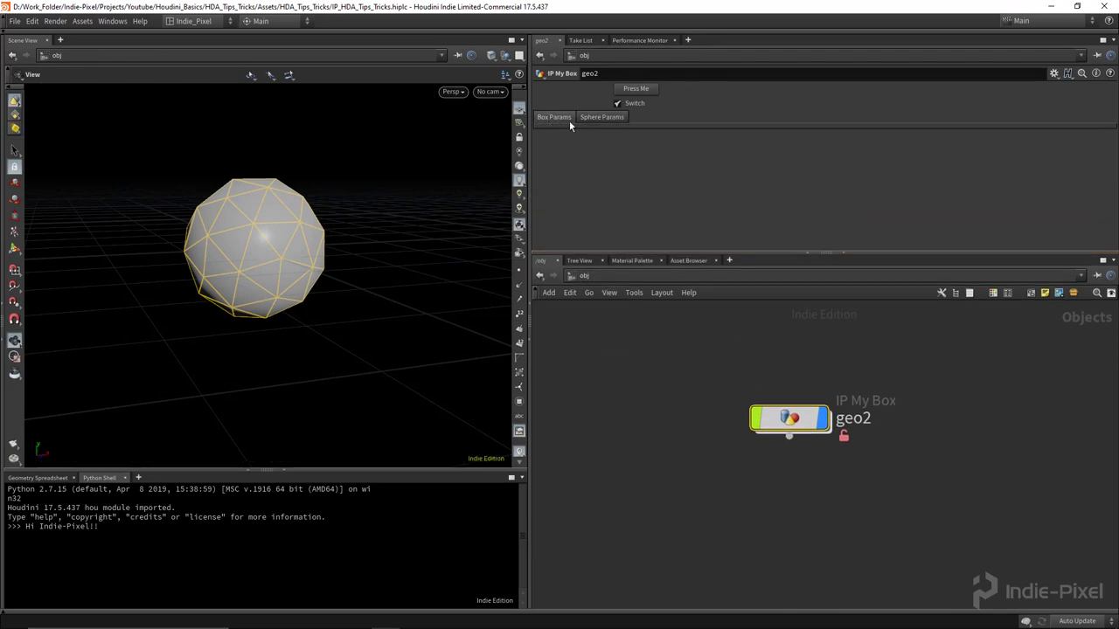
pyautogui.click(594, 119)
pyautogui.click(631, 107)
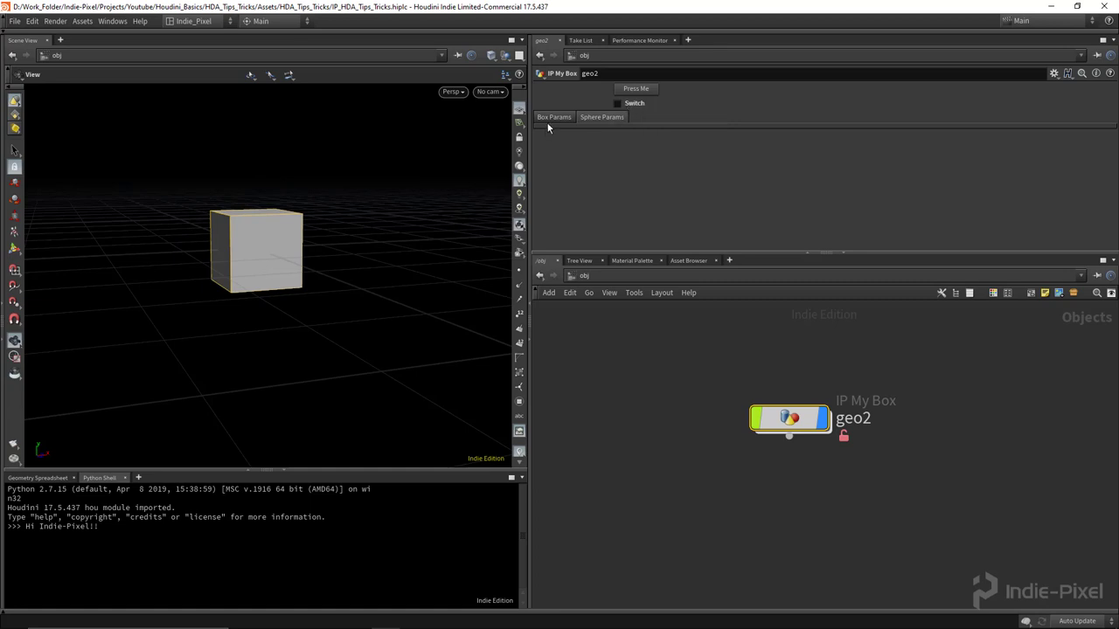
pyautogui.click(619, 104)
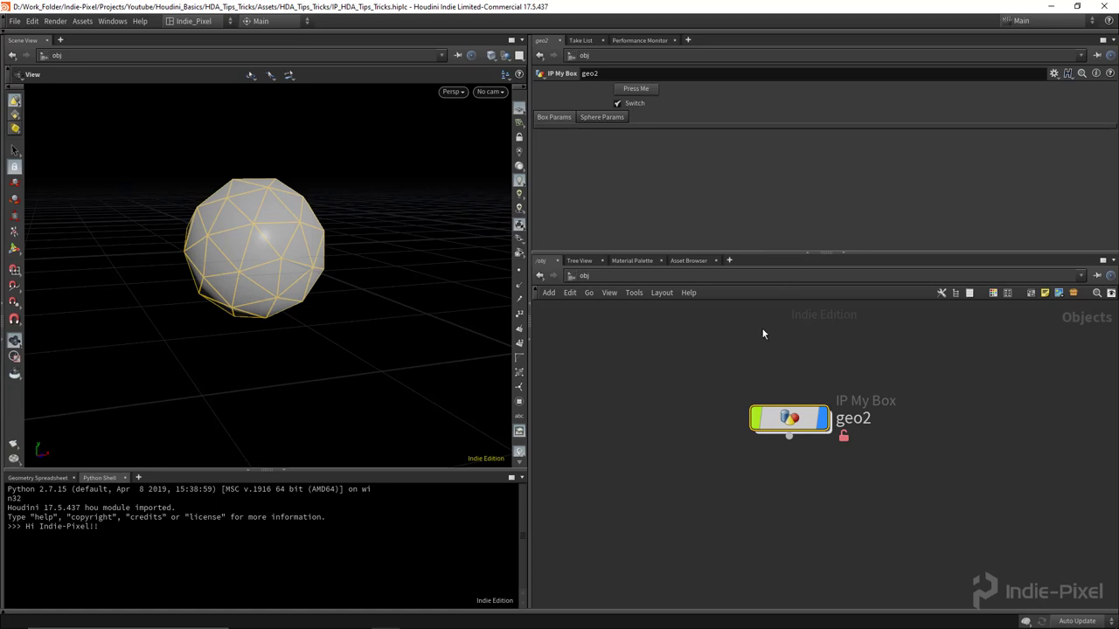
# - Reopen the type properties from inside geo2 and promote box1's Uniform Scale into the Box Params folder
pyautogui.doubleClick(782, 425)
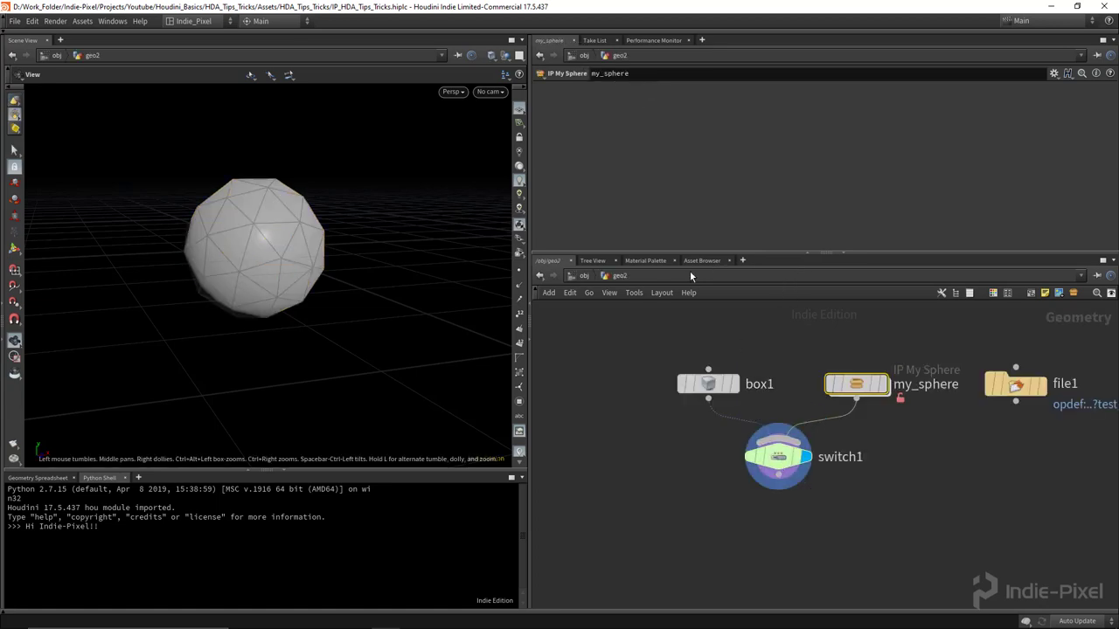
pyautogui.rightClick(616, 278)
pyautogui.click(645, 532)
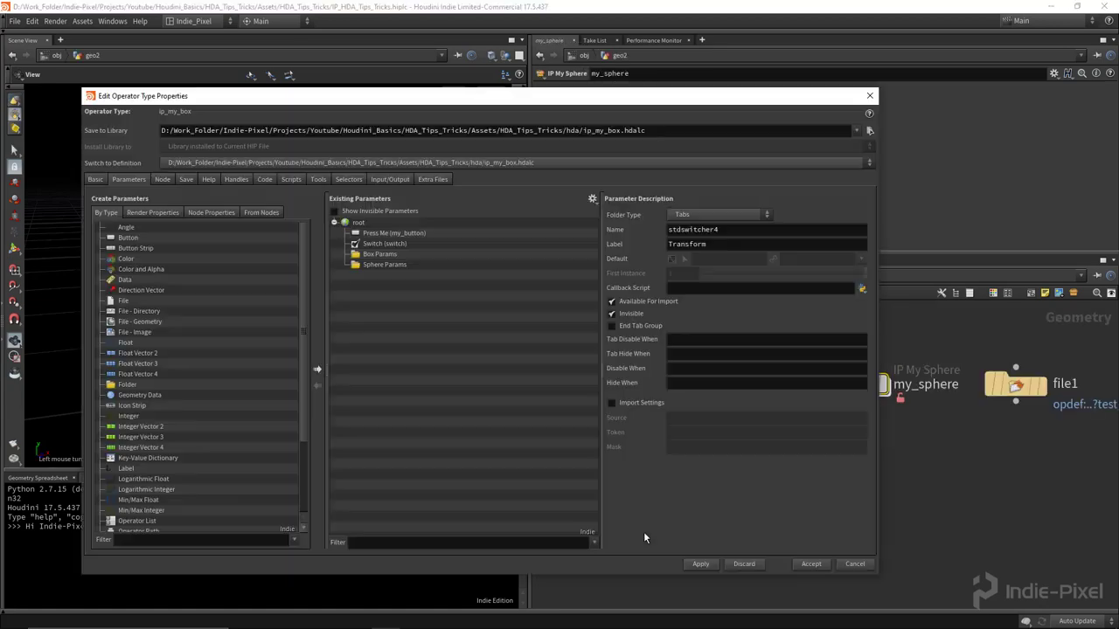
pyautogui.moveTo(879, 479); pyautogui.dragTo(614, 479)
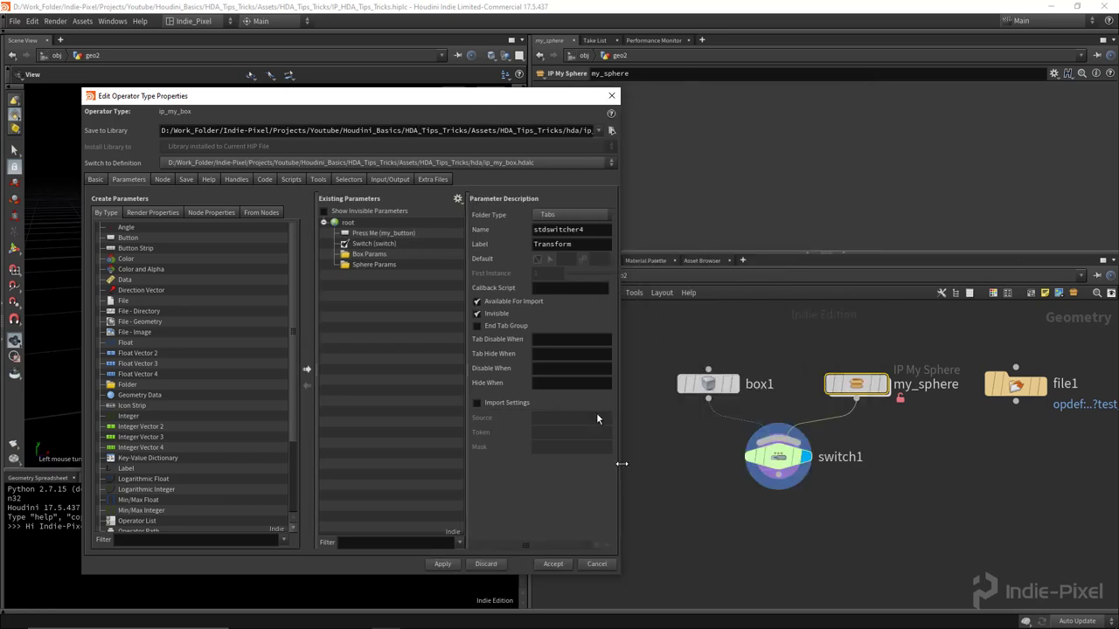
pyautogui.moveTo(131, 96); pyautogui.dragTo(58, 164)
pyautogui.click(704, 391)
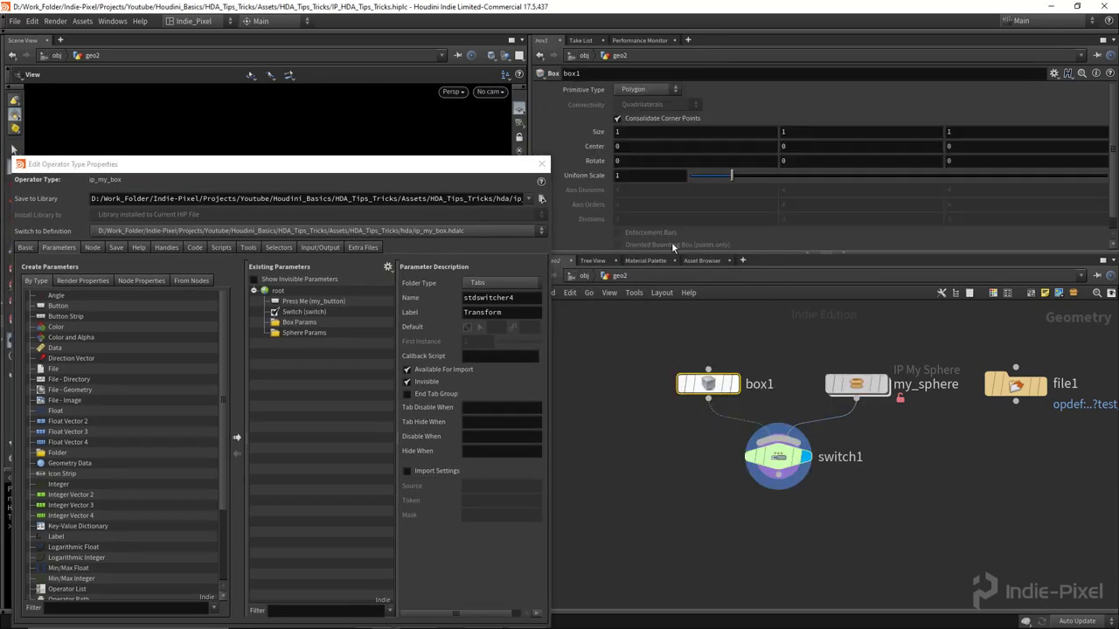
pyautogui.moveTo(587, 175); pyautogui.dragTo(330, 330)
# - Promote Uniform Scale of sphere1 inside my_sphere into the Sphere Params folder, apply it, and widen the dialog
pyautogui.doubleClick(861, 389)
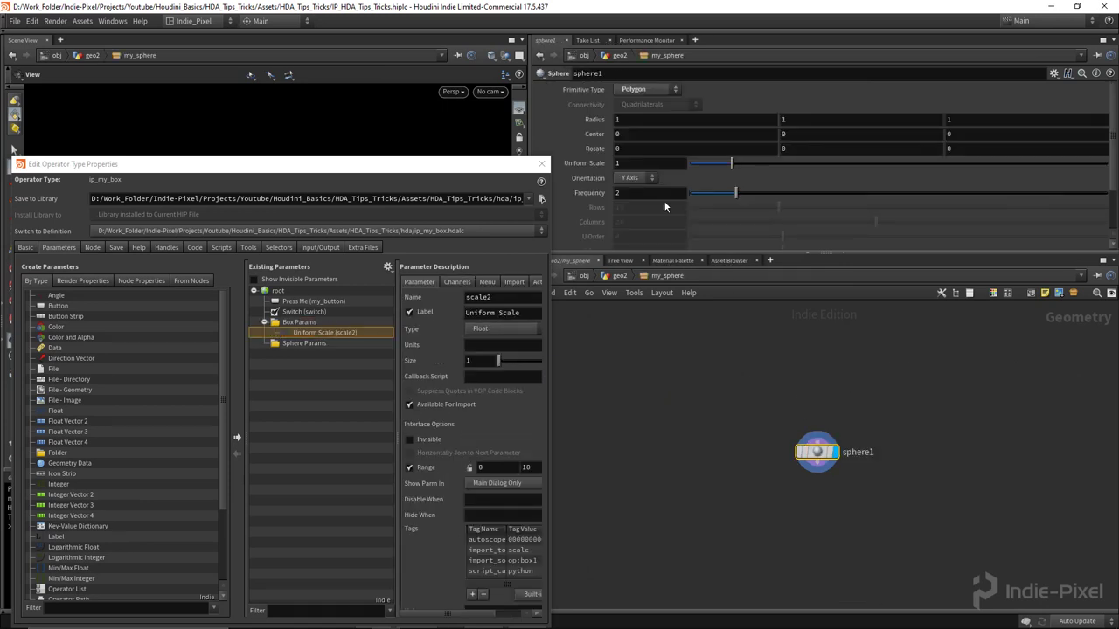
pyautogui.moveTo(584, 164); pyautogui.dragTo(306, 344)
pyautogui.moveTo(374, 169); pyautogui.dragTo(435, 95)
pyautogui.click(371, 563)
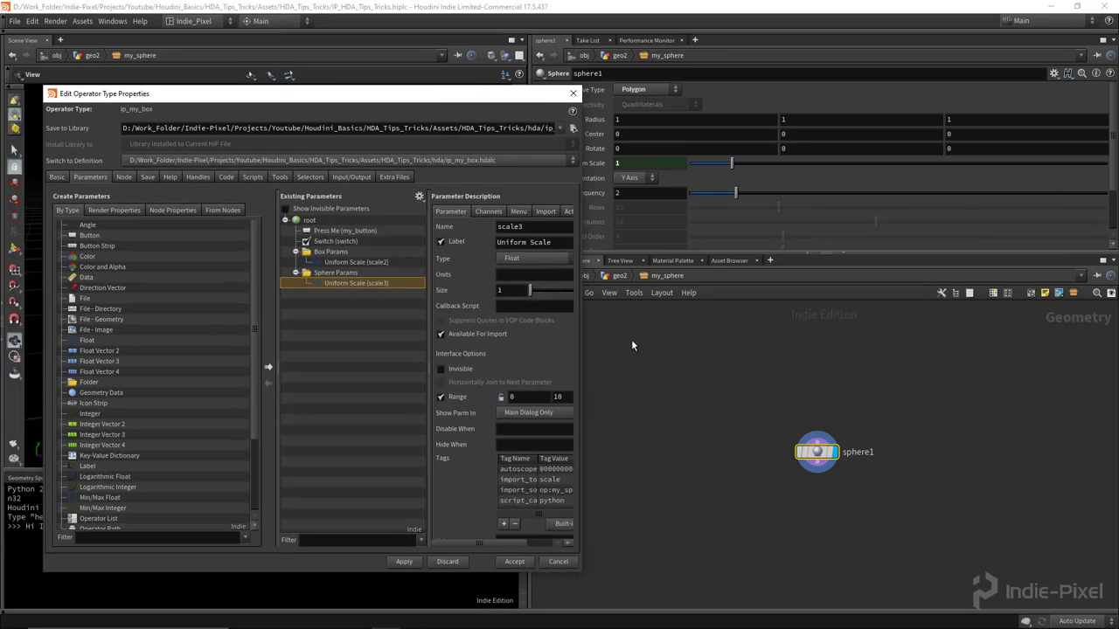
pyautogui.moveTo(580, 361); pyautogui.dragTo(685, 361)
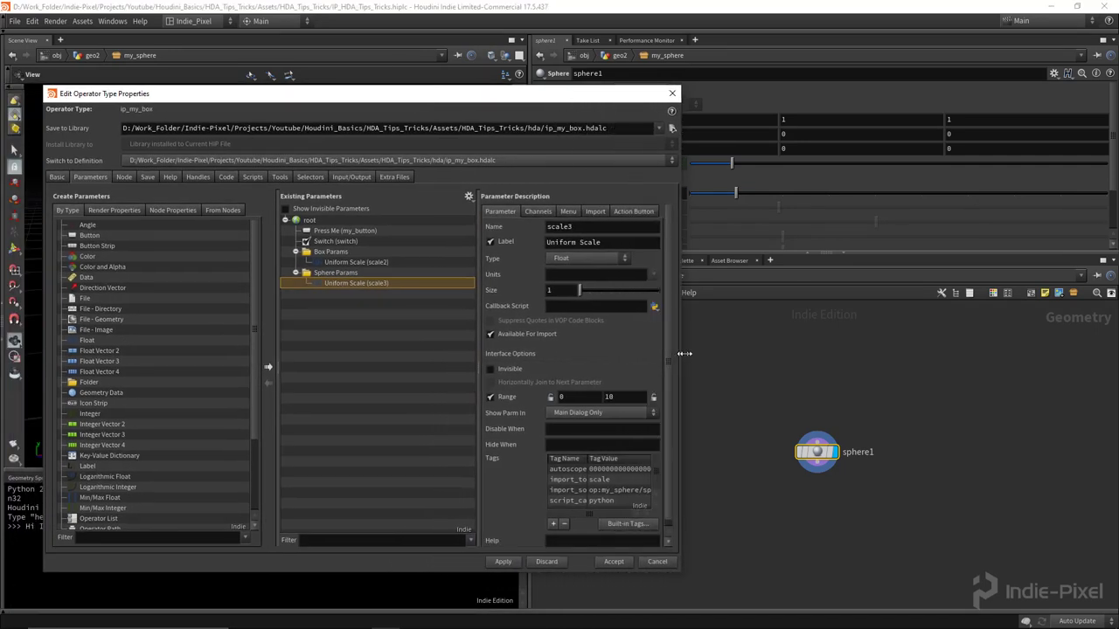
# - Set the Hide When condition of the Box Params folder to {switch == 0}, referencing the Switch toggle's name
pyautogui.moveTo(480, 381); pyautogui.dragTo(452, 376)
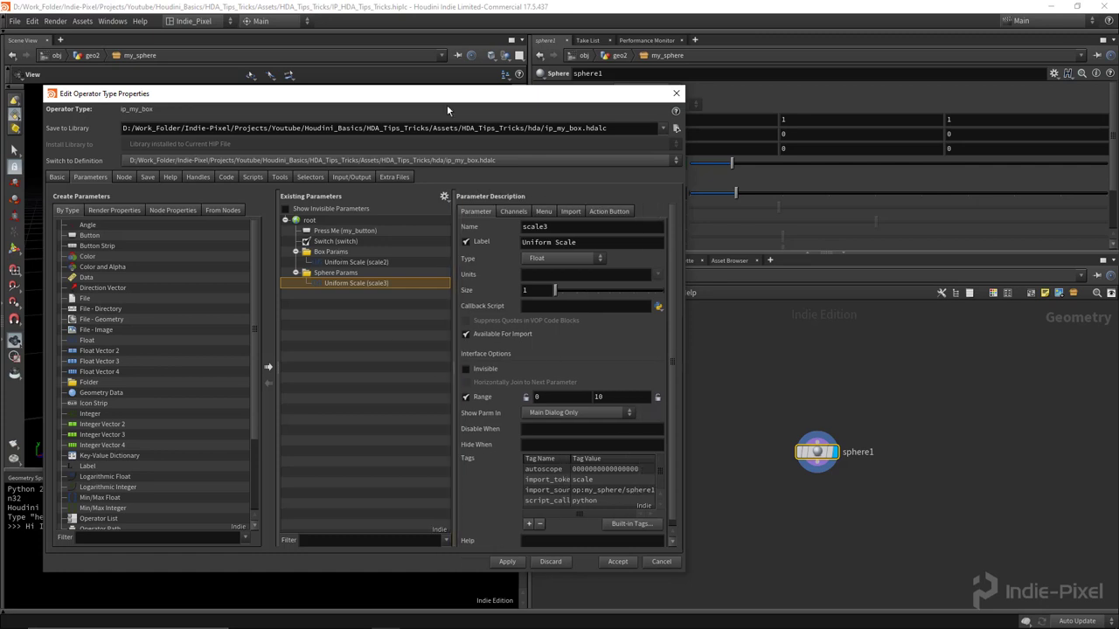
pyautogui.moveTo(447, 110); pyautogui.dragTo(516, 133)
pyautogui.click(400, 260)
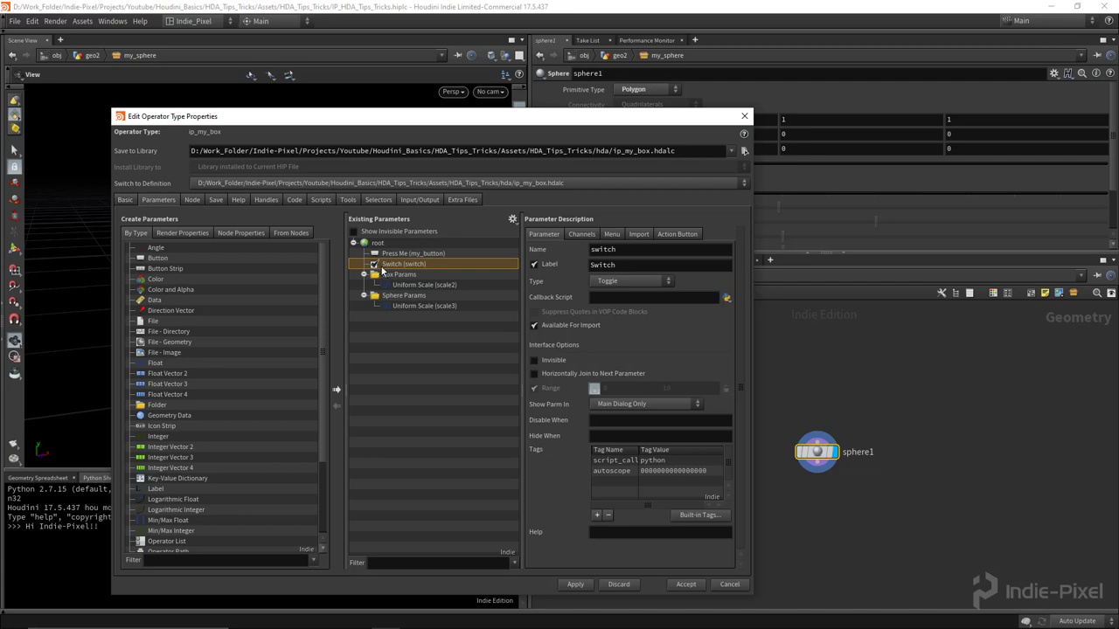
pyautogui.click(398, 276)
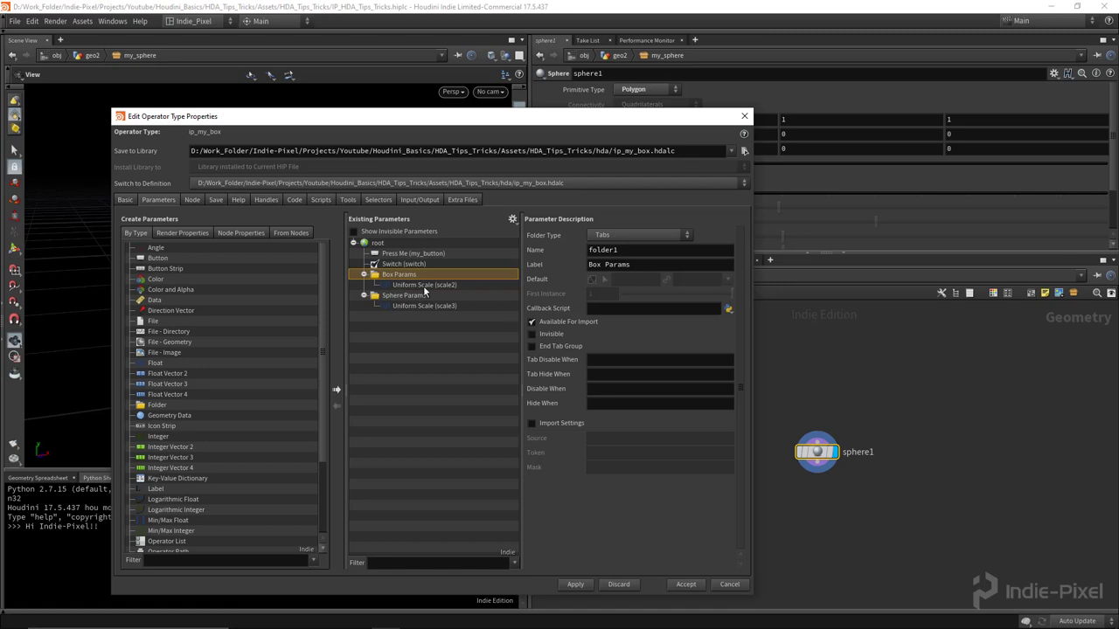
pyautogui.click(411, 265)
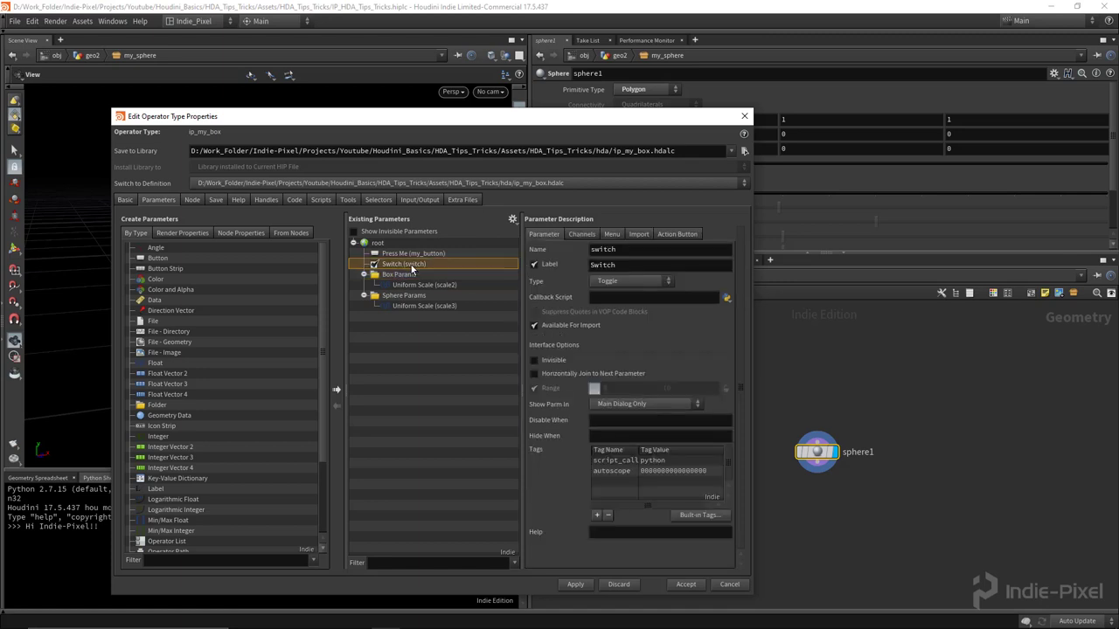
pyautogui.click(408, 276)
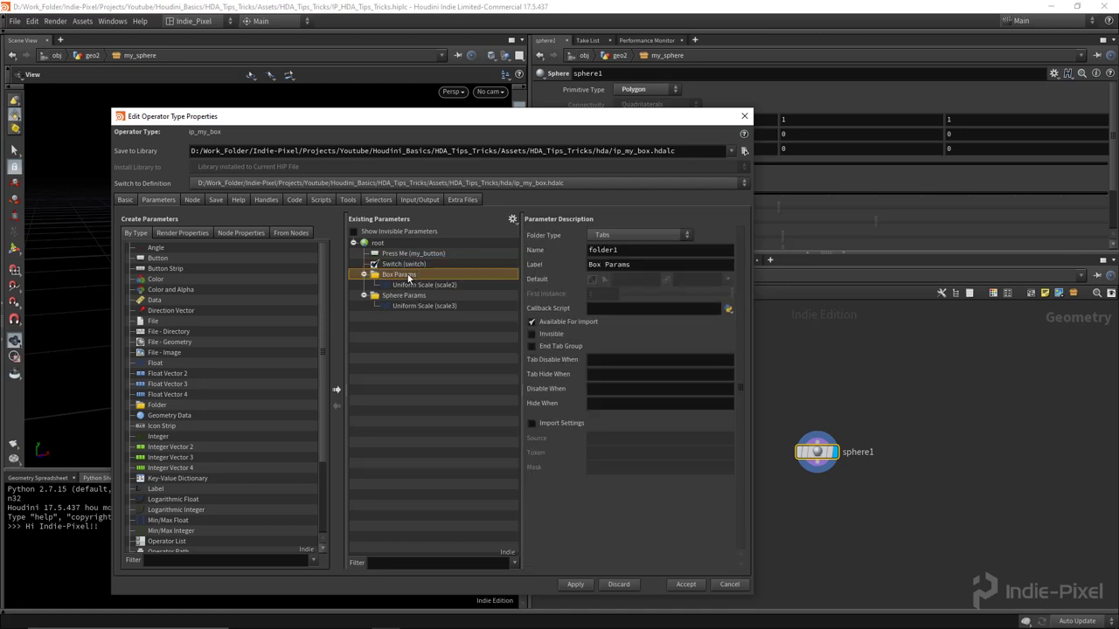
pyautogui.click(604, 403)
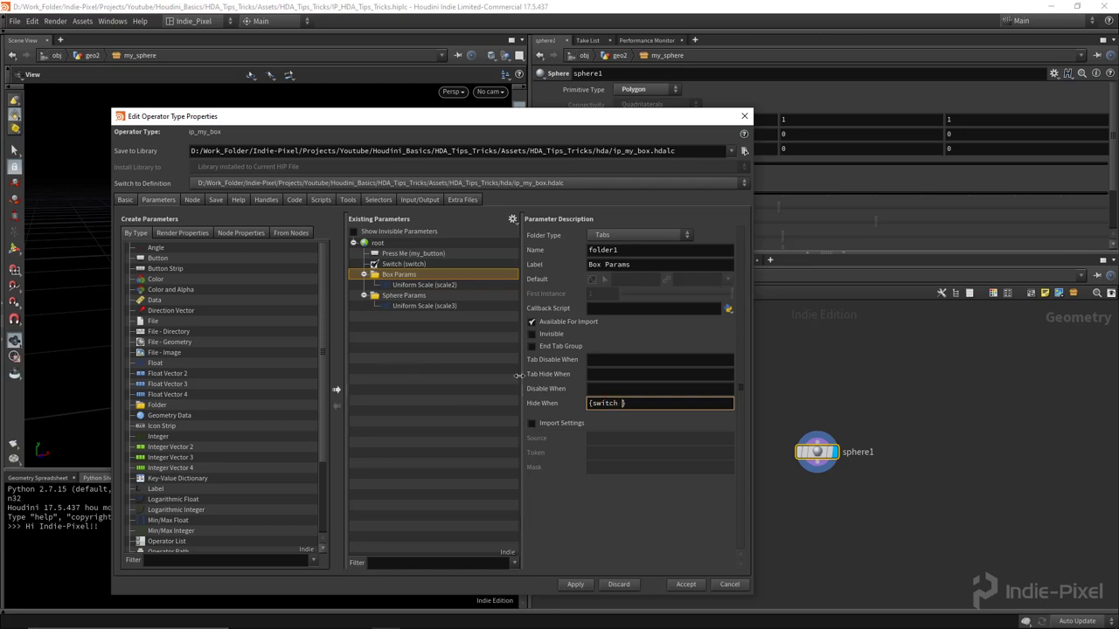
pyautogui.write('}')
pyautogui.press('Return')
# - Copy that condition into the Sphere Params folder's Tab Hide When so it tests whether switch equals 0
pyautogui.doubleClick(676, 401)
pyautogui.hotkey('ctrl', 'c')
pyautogui.click(425, 298)
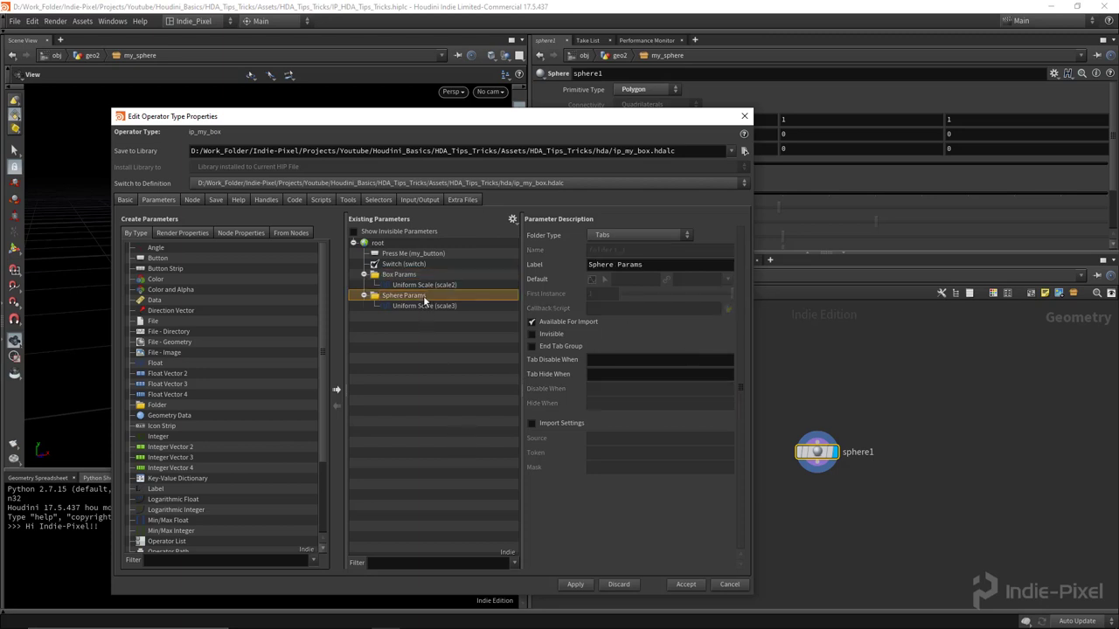
pyautogui.click(620, 374)
pyautogui.hotkey('ctrl', 'v')
pyautogui.write('0')
pyautogui.press('Return')
# - Set the Box Params folder's Hide When condition to {switch == 1} and apply the changes
pyautogui.click(437, 277)
pyautogui.click(667, 399)
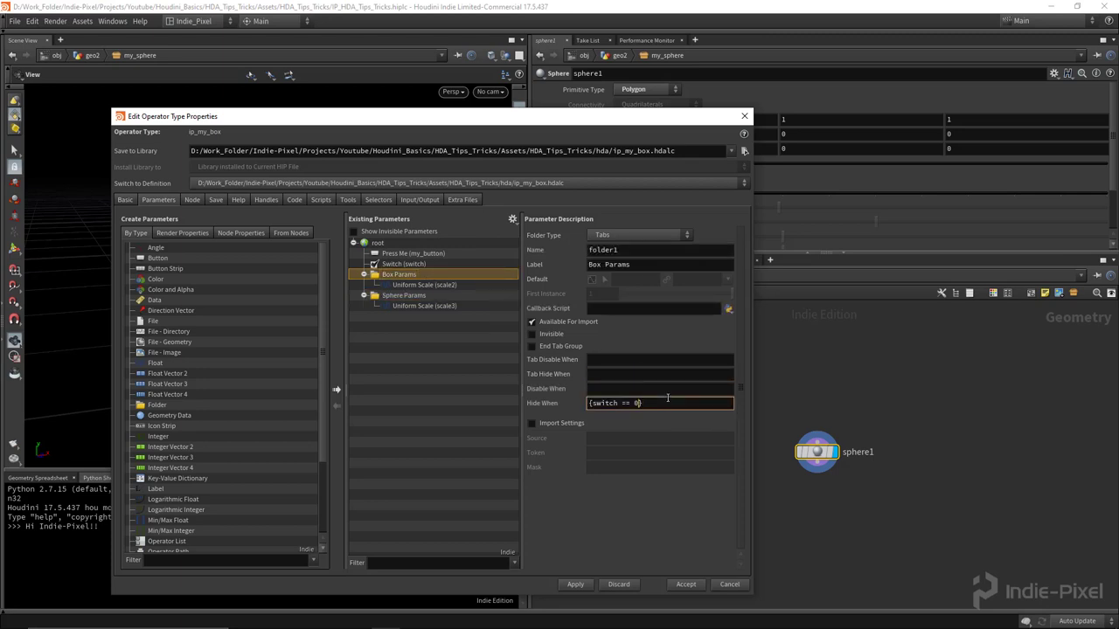
pyautogui.press('Return')
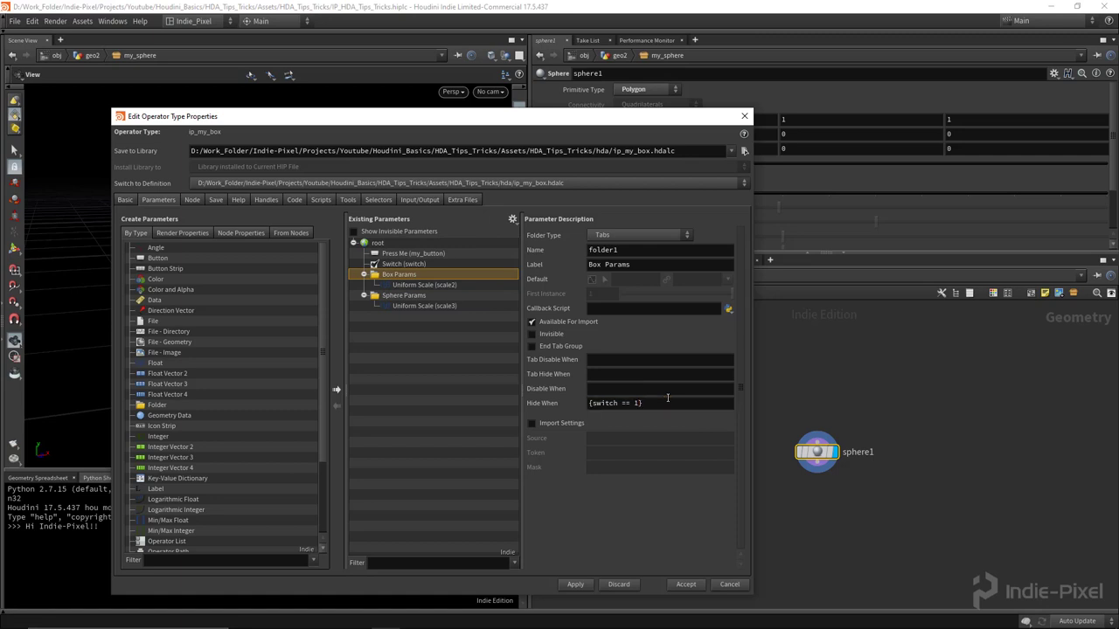
pyautogui.click(576, 585)
# - Return to the object level, set the sphere's Uniform Scale to about 1.02, and turn Switch off
pyautogui.moveTo(662, 120); pyautogui.dragTo(464, 390)
pyautogui.click(583, 277)
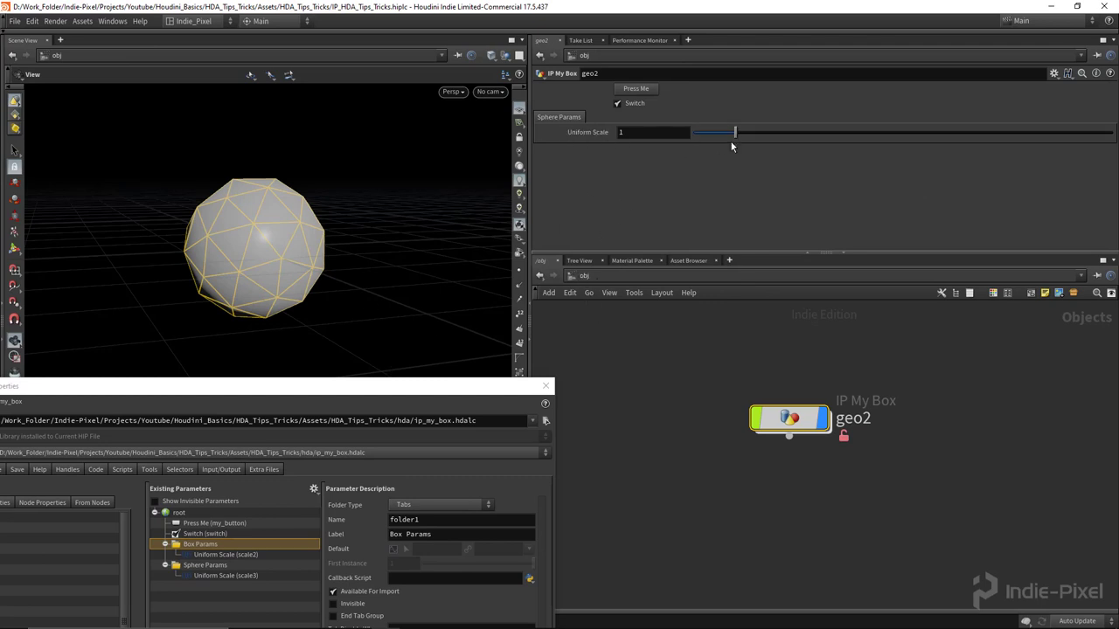
pyautogui.moveTo(735, 133); pyautogui.dragTo(736, 133)
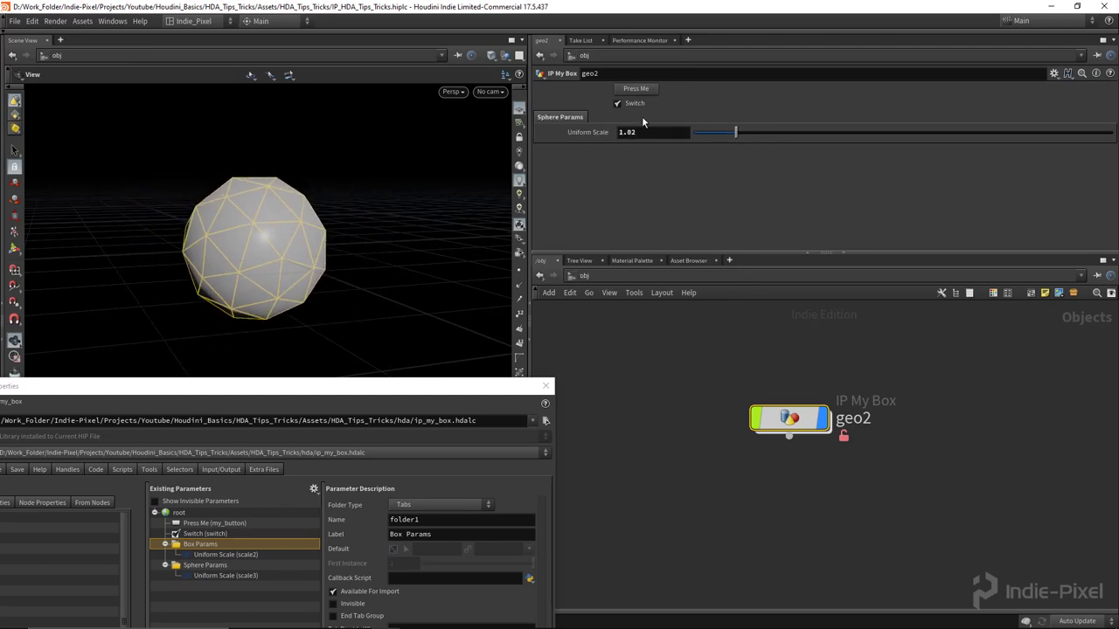
pyautogui.click(629, 104)
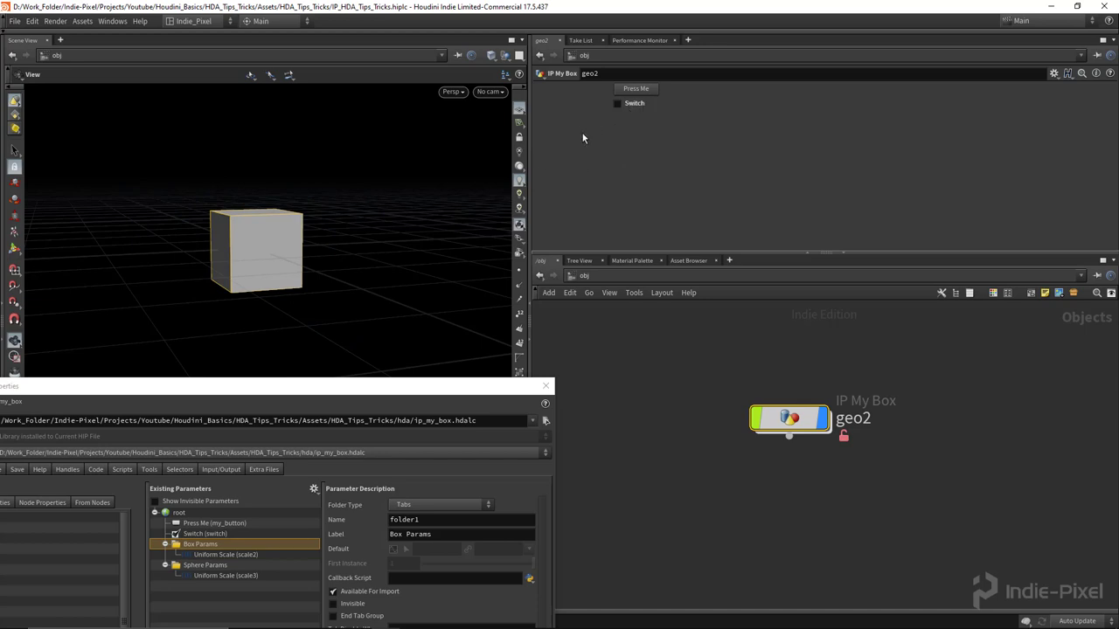
# - Move the Box Params condition { switch == 1 } from Hide When to Tab Hide When and accept the type properties
pyautogui.moveTo(357, 395); pyautogui.dragTo(480, 205)
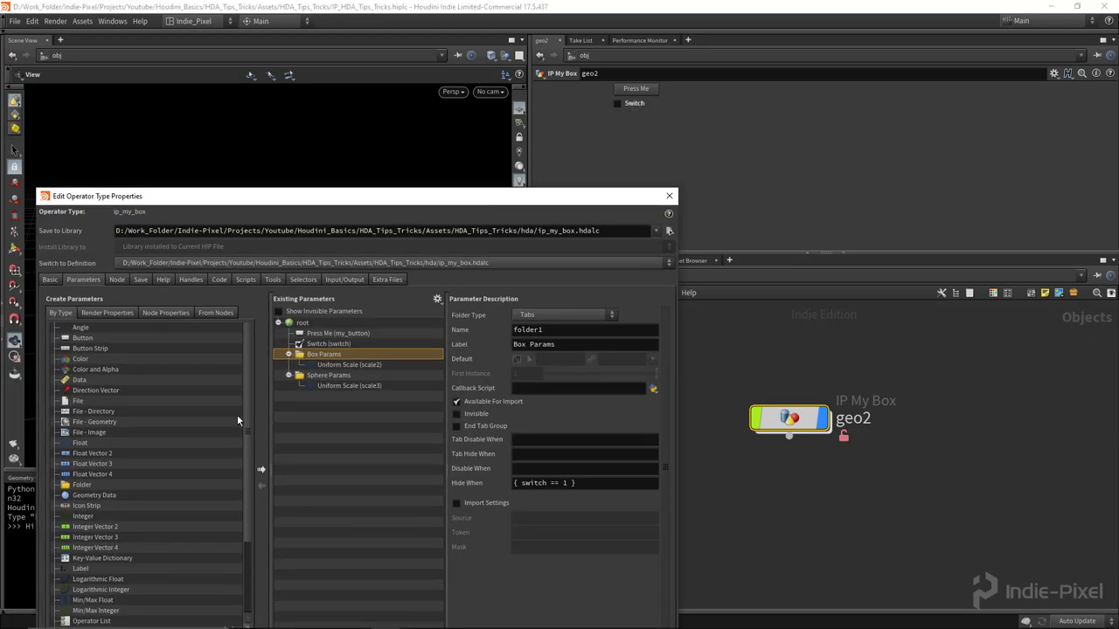
pyautogui.moveTo(579, 483); pyautogui.dragTo(494, 489)
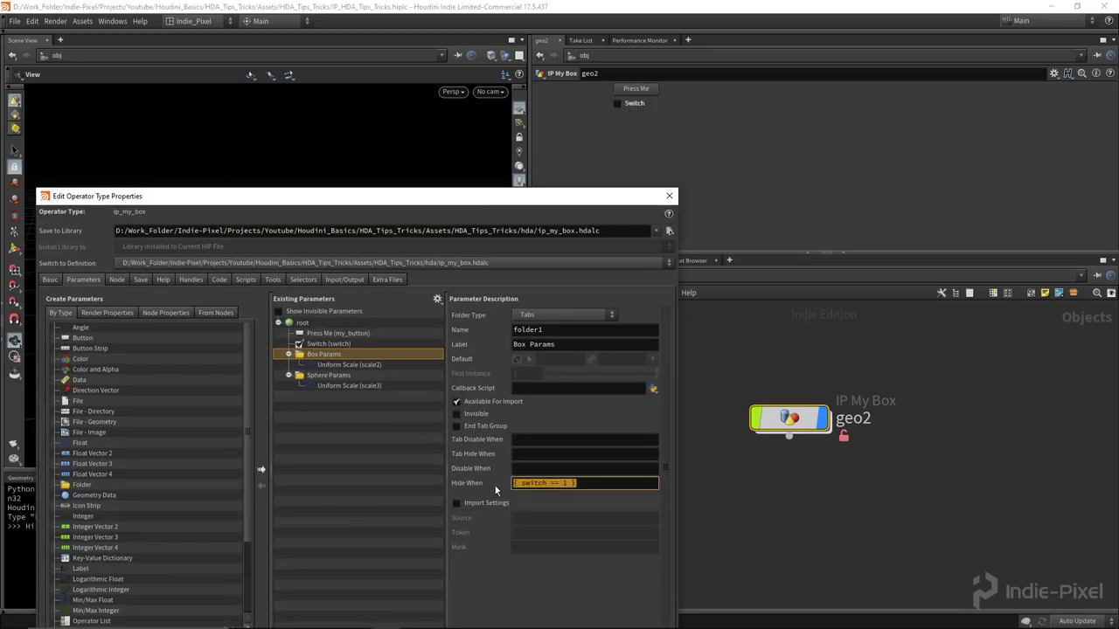
pyautogui.hotkey('ctrl', 'x')
pyautogui.click(544, 453)
pyautogui.hotkey('ctrl', 'v')
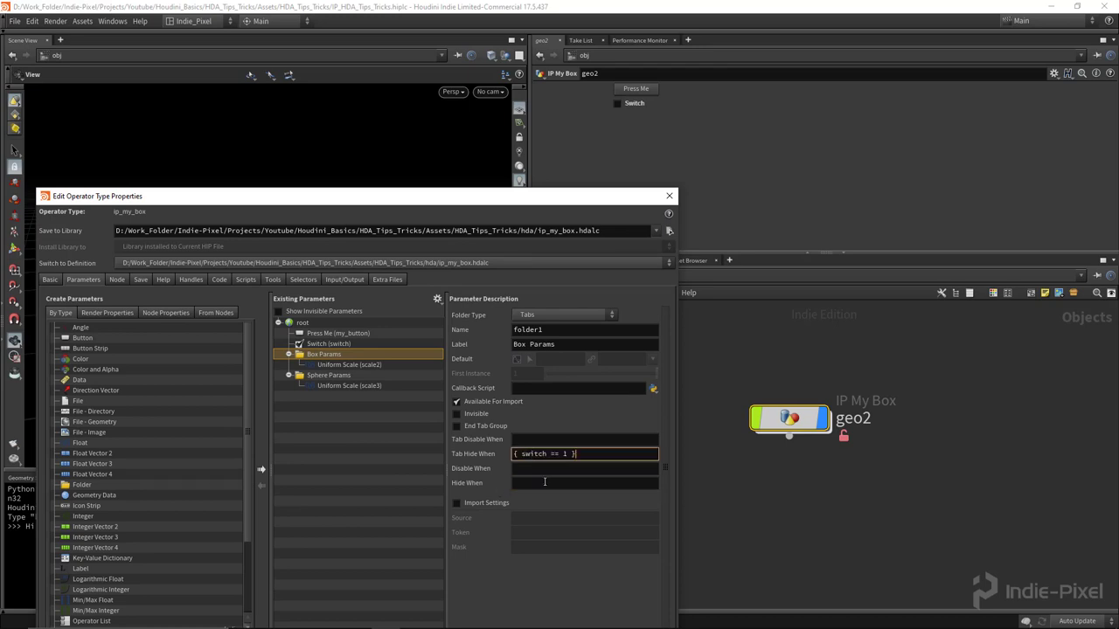
pyautogui.moveTo(548, 204); pyautogui.dragTo(541, 122)
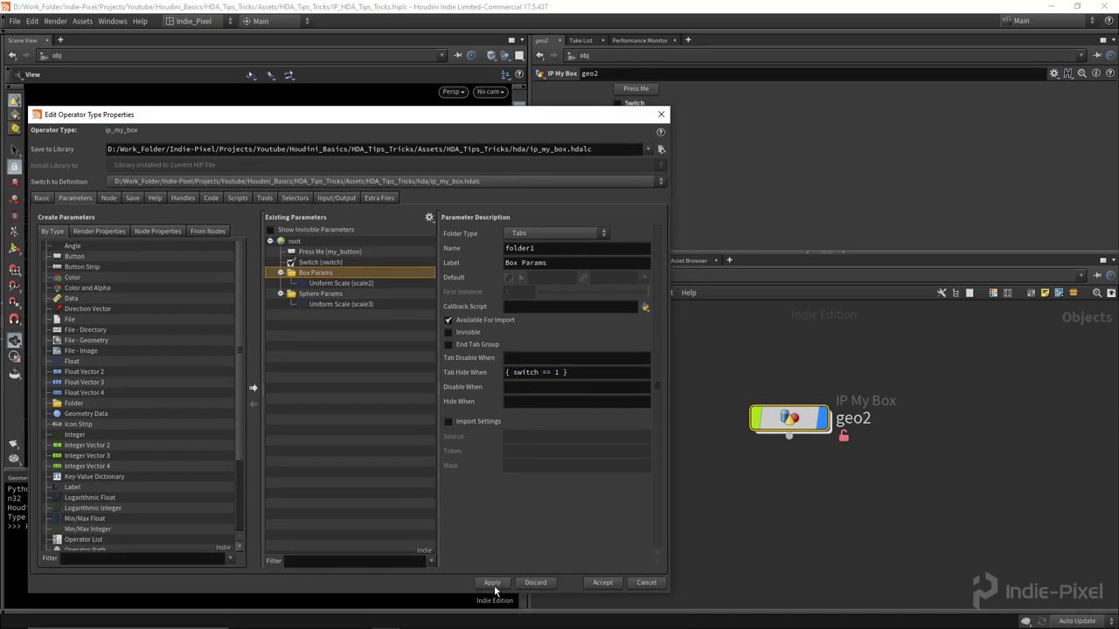
pyautogui.click(493, 586)
pyautogui.click(602, 582)
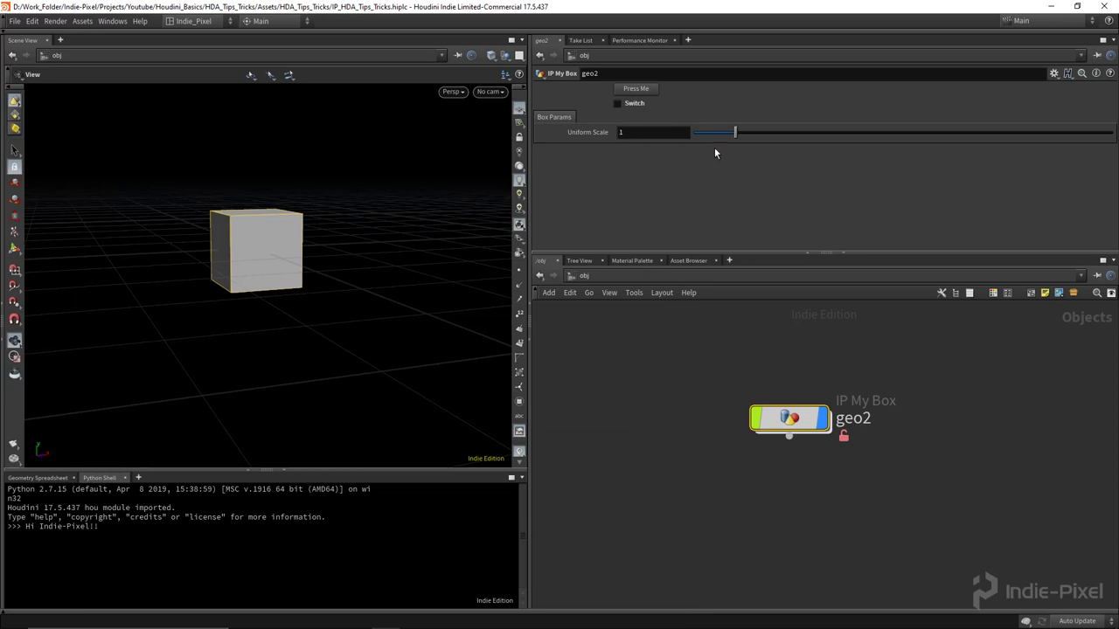
# - Set the box's Uniform Scale to about 1.17 and toggle Switch repeatedly to test the dynamic folders
pyautogui.moveTo(735, 132); pyautogui.dragTo(736, 132)
pyautogui.click(617, 103)
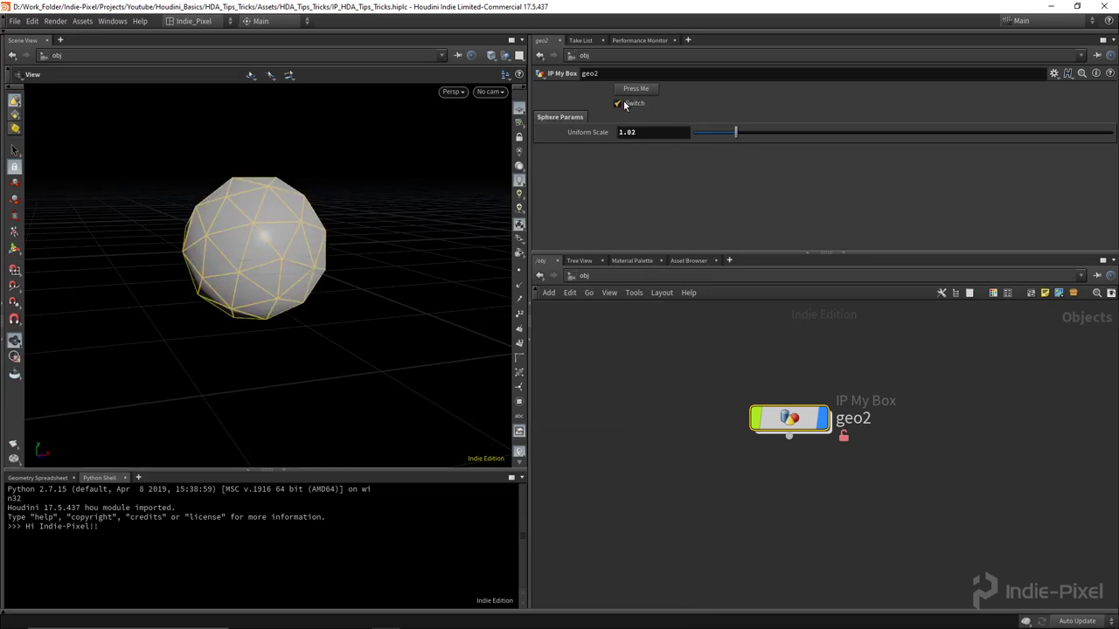
pyautogui.click(625, 103)
pyautogui.click(626, 103)
pyautogui.click(627, 103)
pyautogui.click(628, 103)
pyautogui.click(630, 103)
pyautogui.click(630, 103)
pyautogui.click(630, 103)
pyautogui.click(630, 103)
pyautogui.click(630, 104)
pyautogui.click(630, 103)
pyautogui.click(630, 103)
pyautogui.click(630, 103)
pyautogui.click(630, 103)
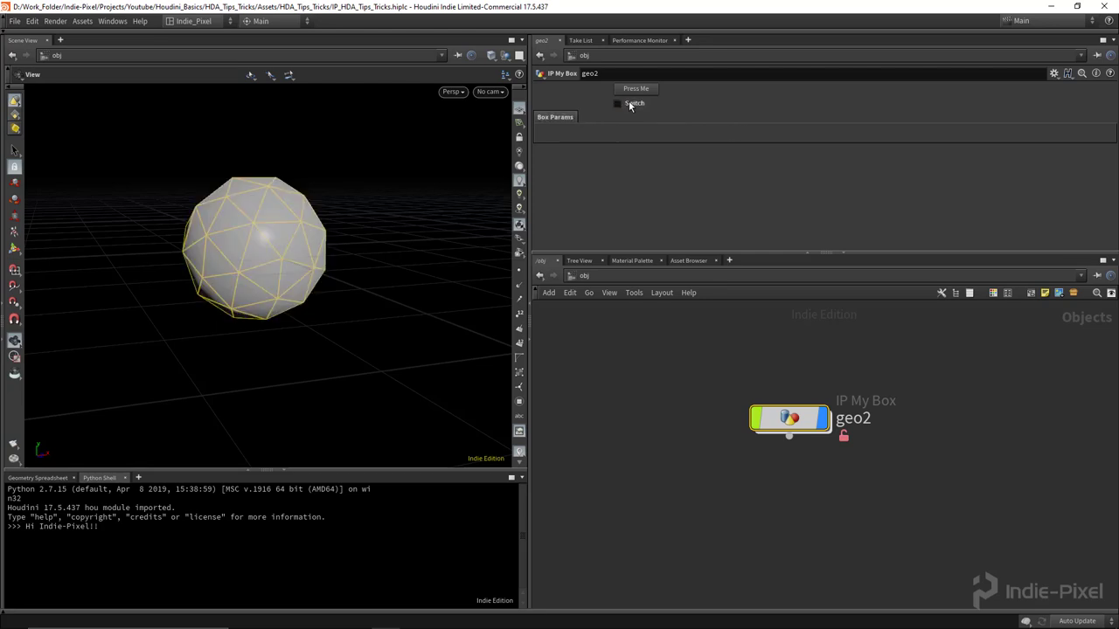
pyautogui.click(630, 103)
pyautogui.click(630, 103)
pyautogui.click(630, 103)
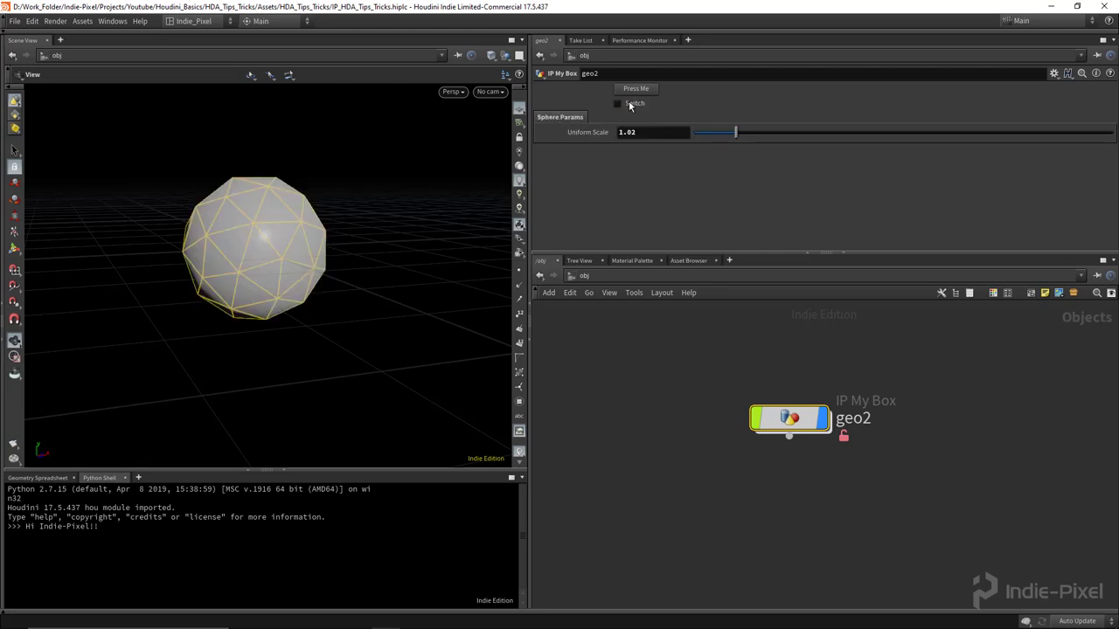
pyautogui.click(630, 103)
pyautogui.click(630, 103)
pyautogui.click(630, 104)
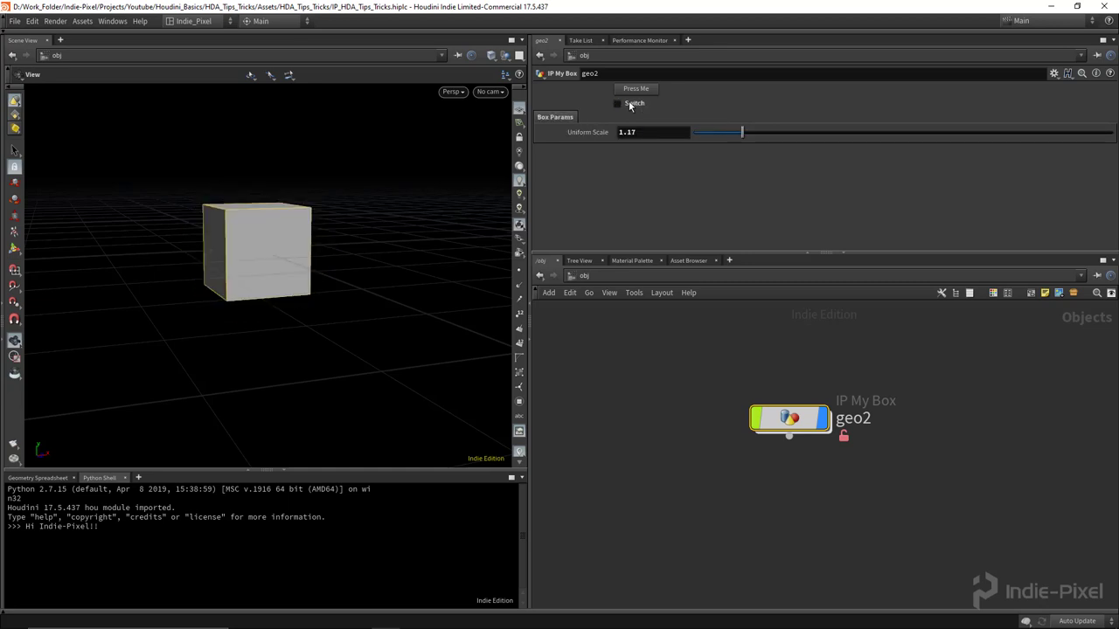
pyautogui.click(630, 103)
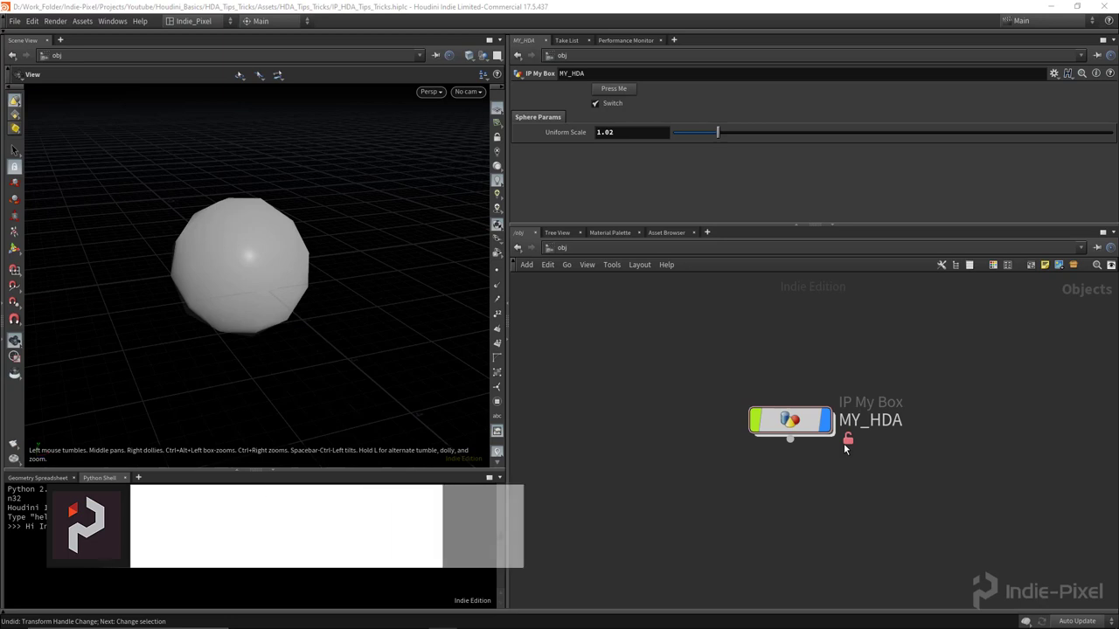
# - Open the geometry network inside the MY_HDA asset
pyautogui.doubleClick(791, 435)
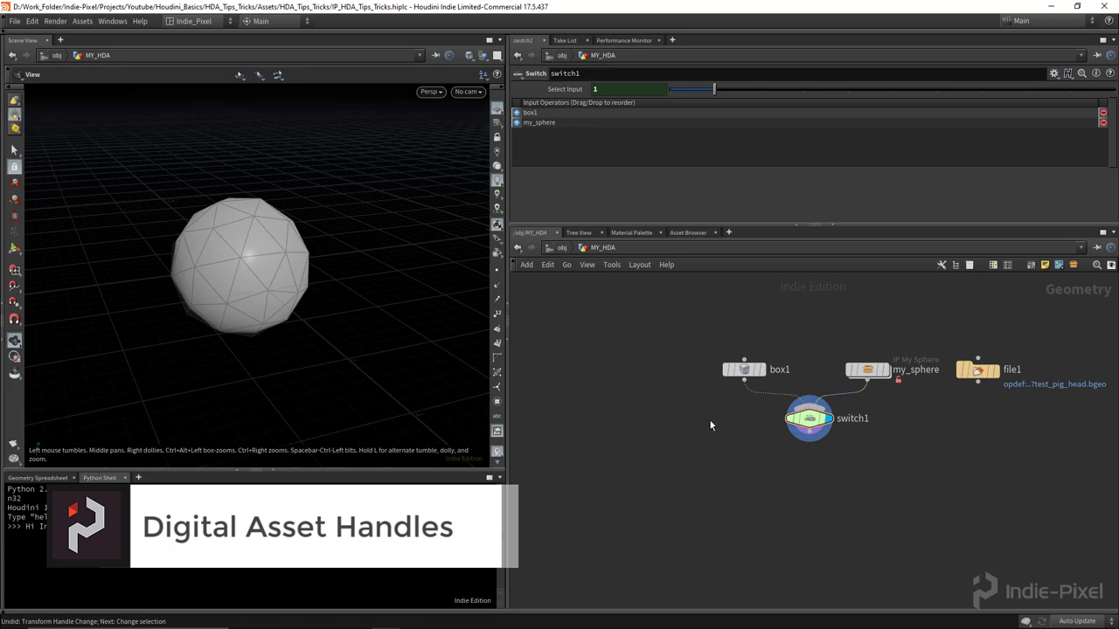
# - Add a PolyExtrude node, connect box1's output to its first input, and display it
pyautogui.press('Tab')
pyautogui.write('pol')
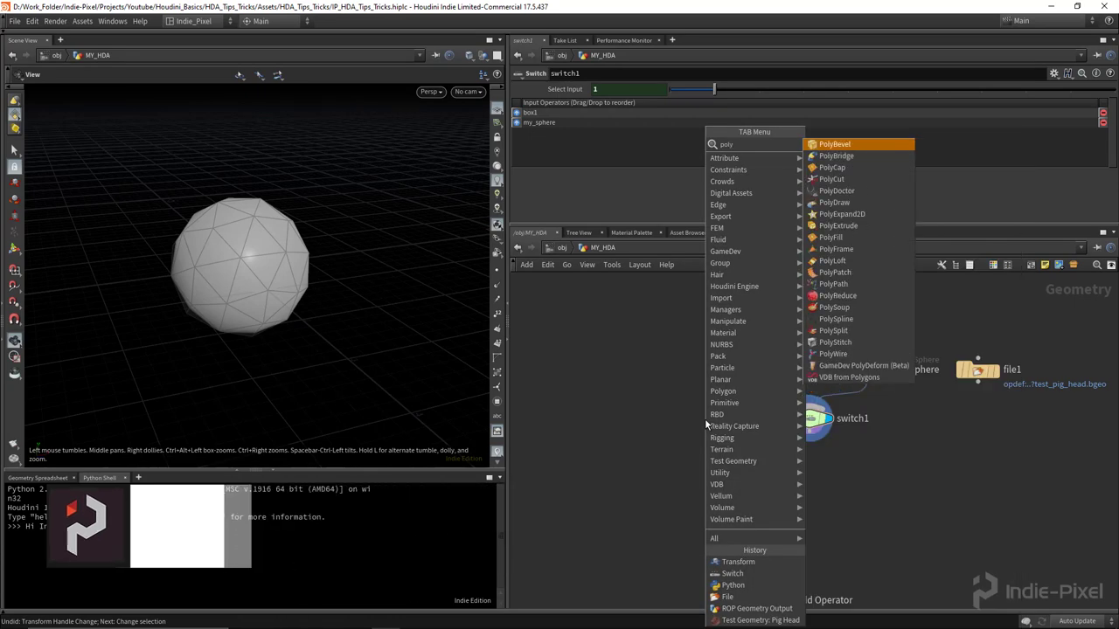
pyautogui.click(838, 227)
pyautogui.click(664, 433)
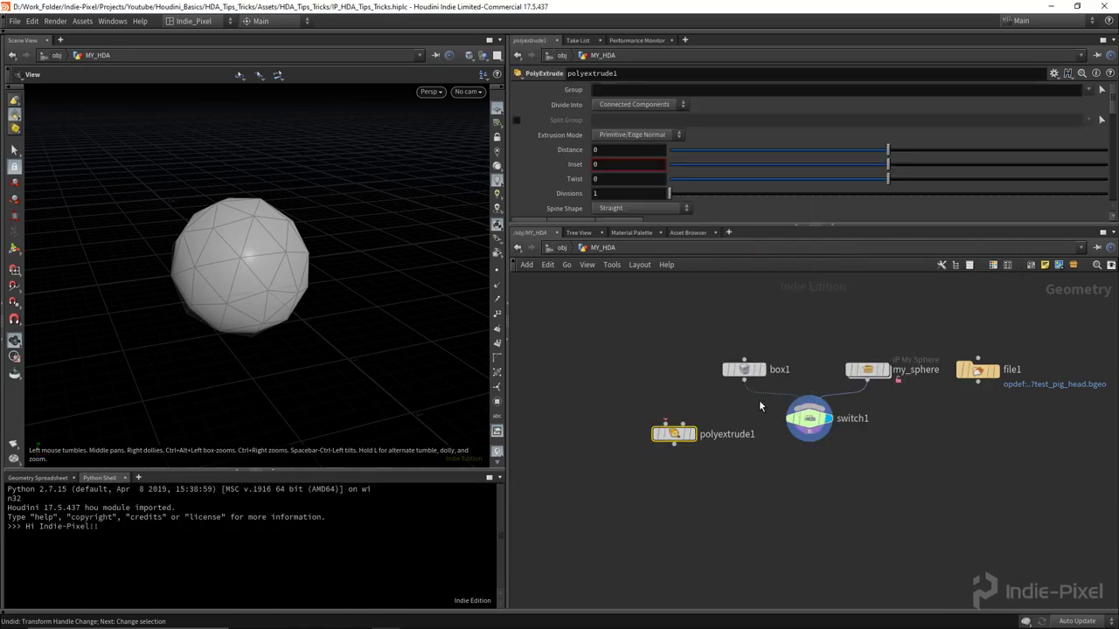
pyautogui.scroll(3, 758, 399)
pyautogui.click(739, 366)
pyautogui.click(599, 448)
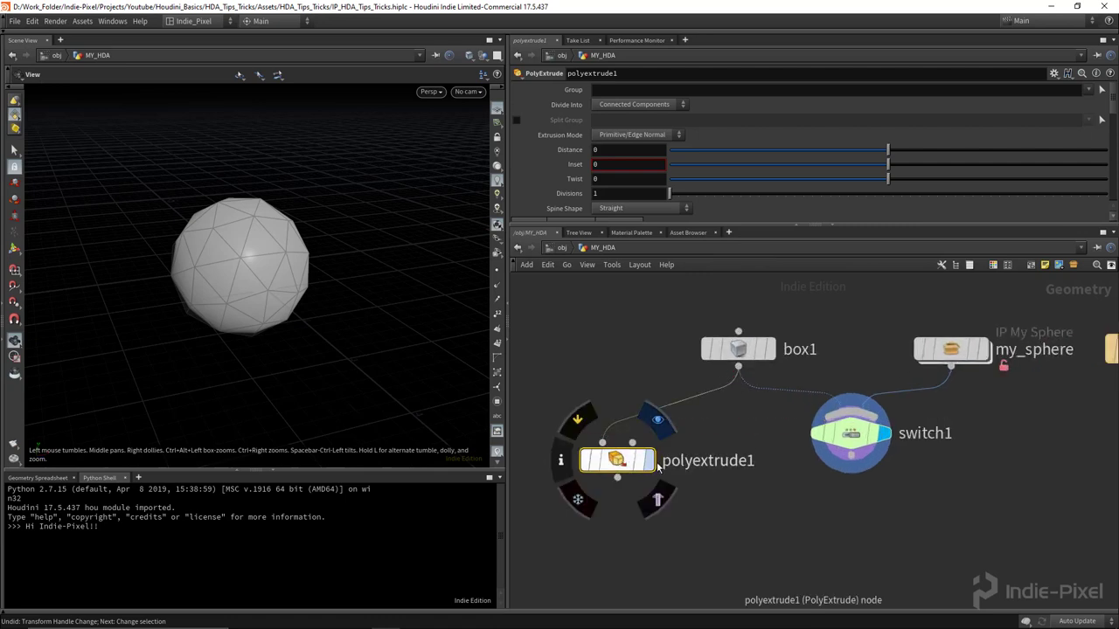
pyautogui.click(650, 459)
# - Try out the PolyExtrude viewport handle with a distance of about 0.27 and delete the polyextrude1 node
pyautogui.press('Return')
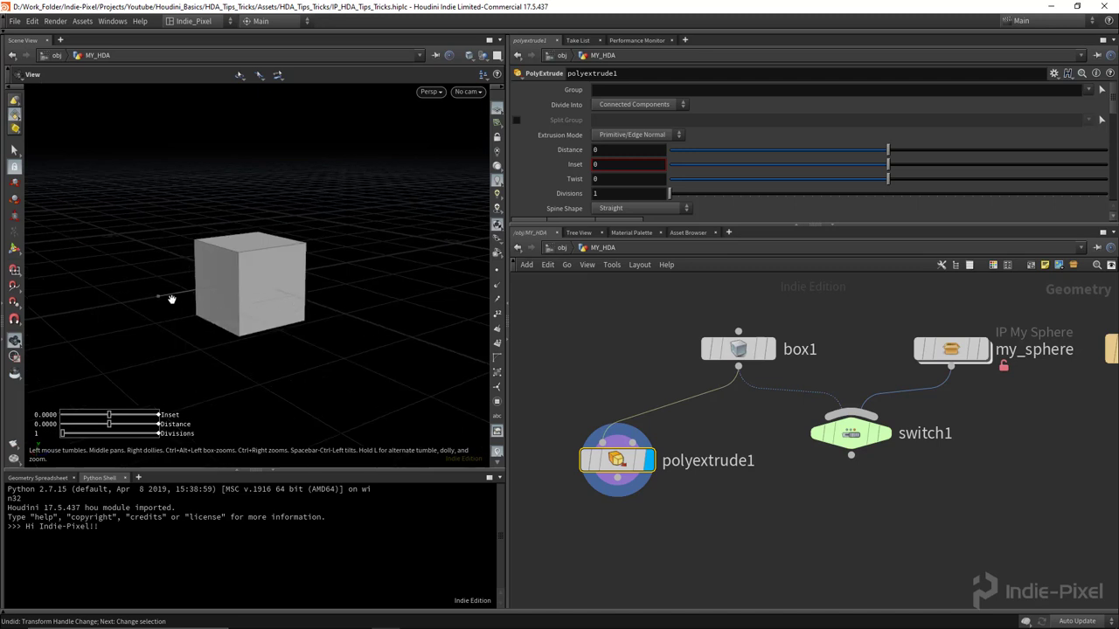
pyautogui.moveTo(150, 299); pyautogui.dragTo(161, 299)
pyautogui.press('Escape')
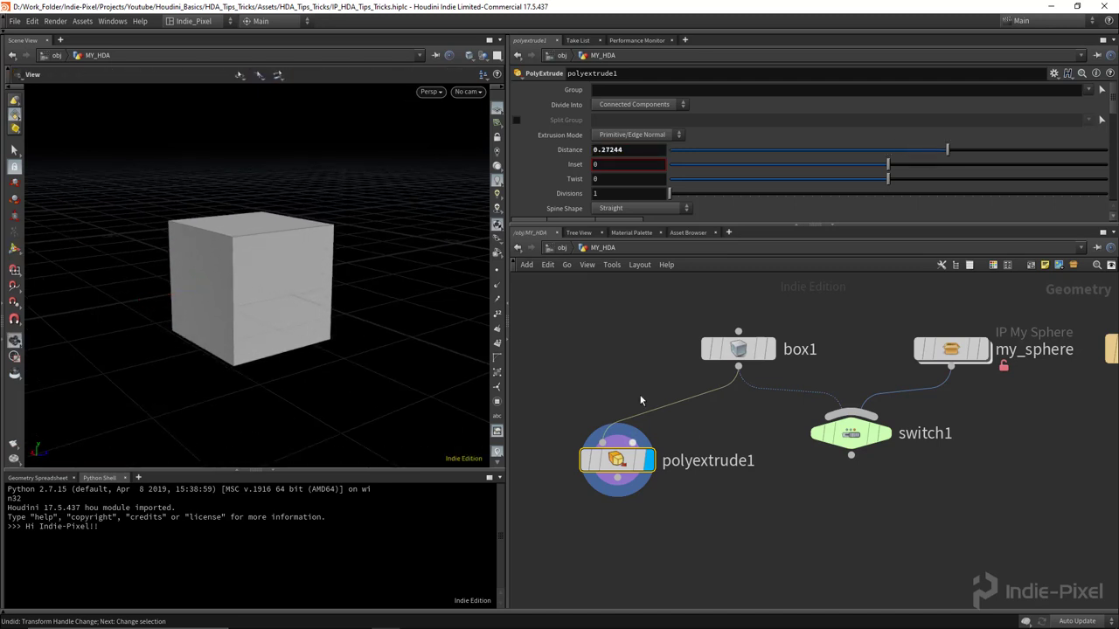
pyautogui.press('Delete')
pyautogui.press('h')
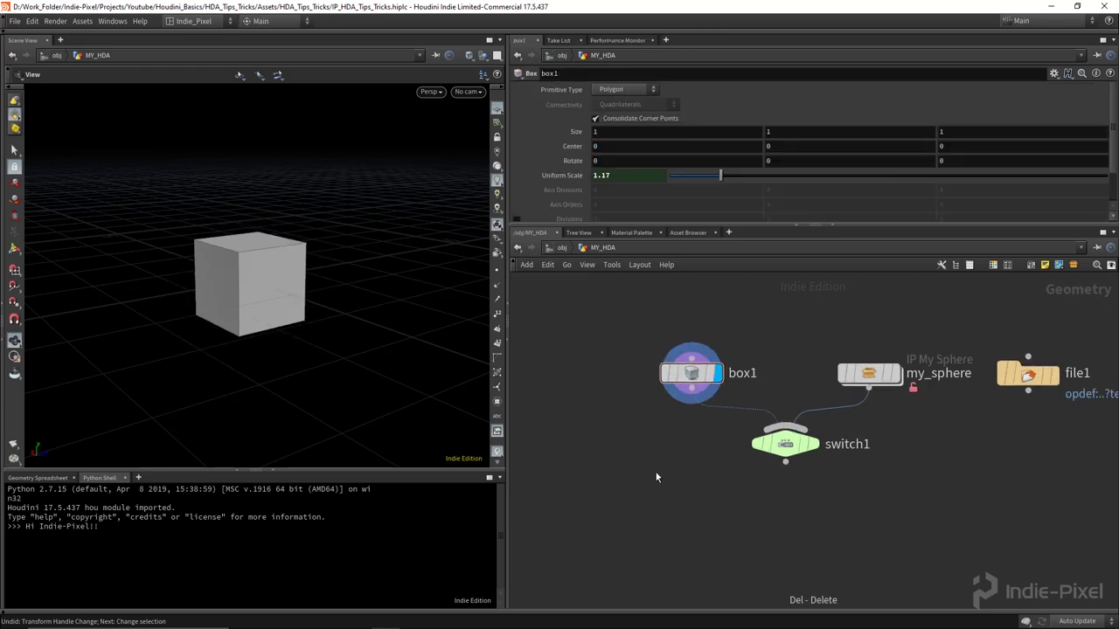
# - Add a Transform node and insert it on the wire between box1 and switch1
pyautogui.press('Tab')
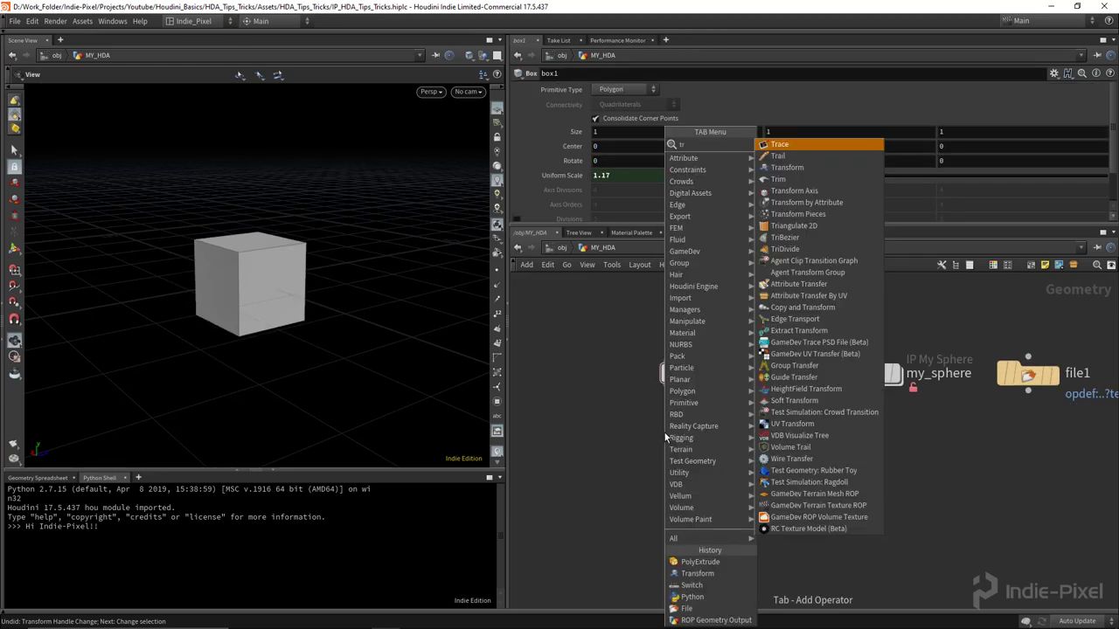
pyautogui.click(785, 207)
pyautogui.scroll(5, 687, 406)
pyautogui.click(704, 411)
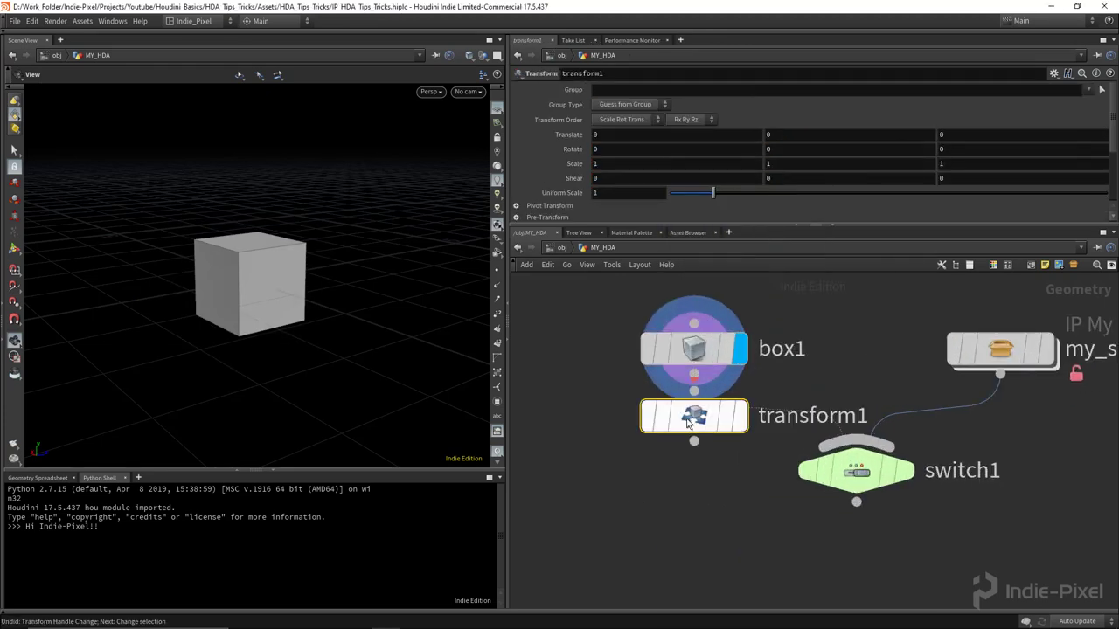
pyautogui.moveTo(745, 461); pyautogui.dragTo(703, 444)
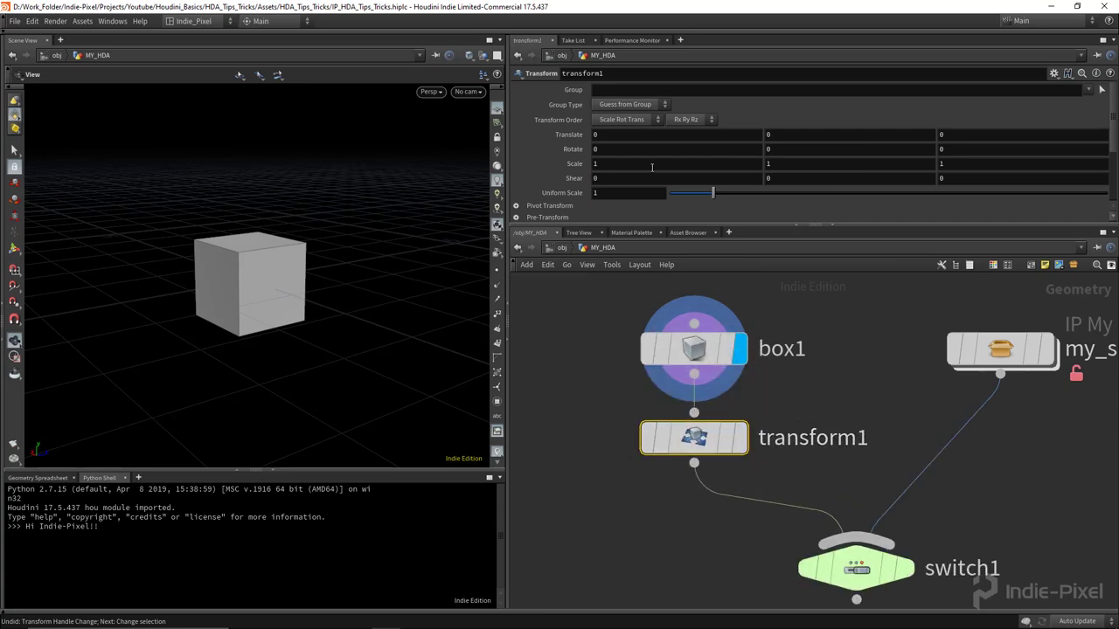
# - Show transform1's manipulation handle on the box in the viewport
pyautogui.moveTo(472, 406); pyautogui.dragTo(175, 330, button='right')
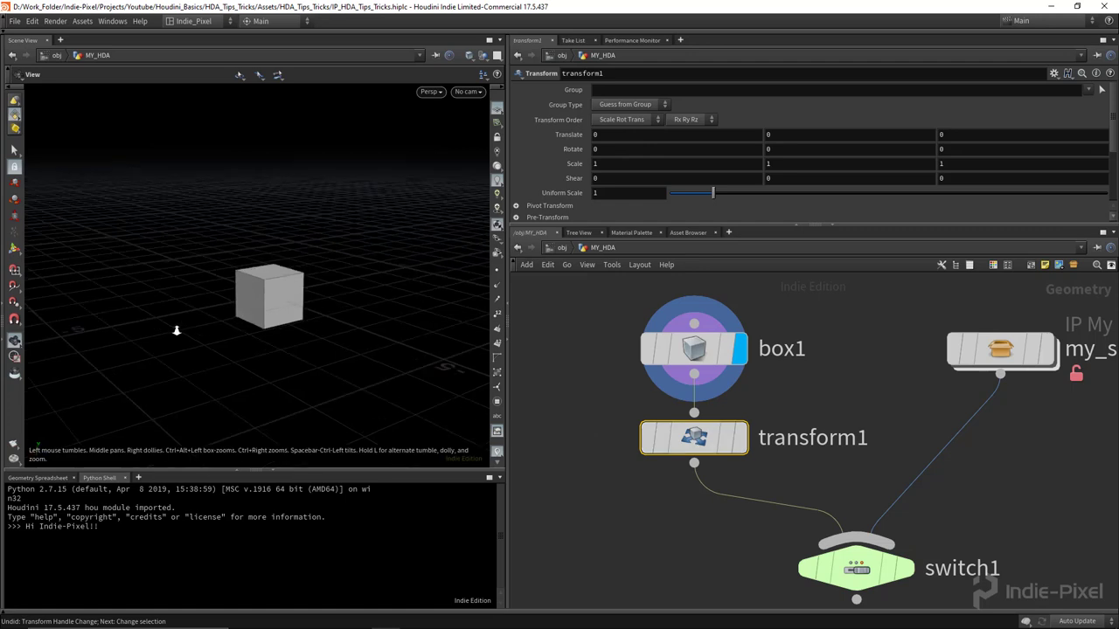
pyautogui.moveTo(174, 330); pyautogui.dragTo(379, 355)
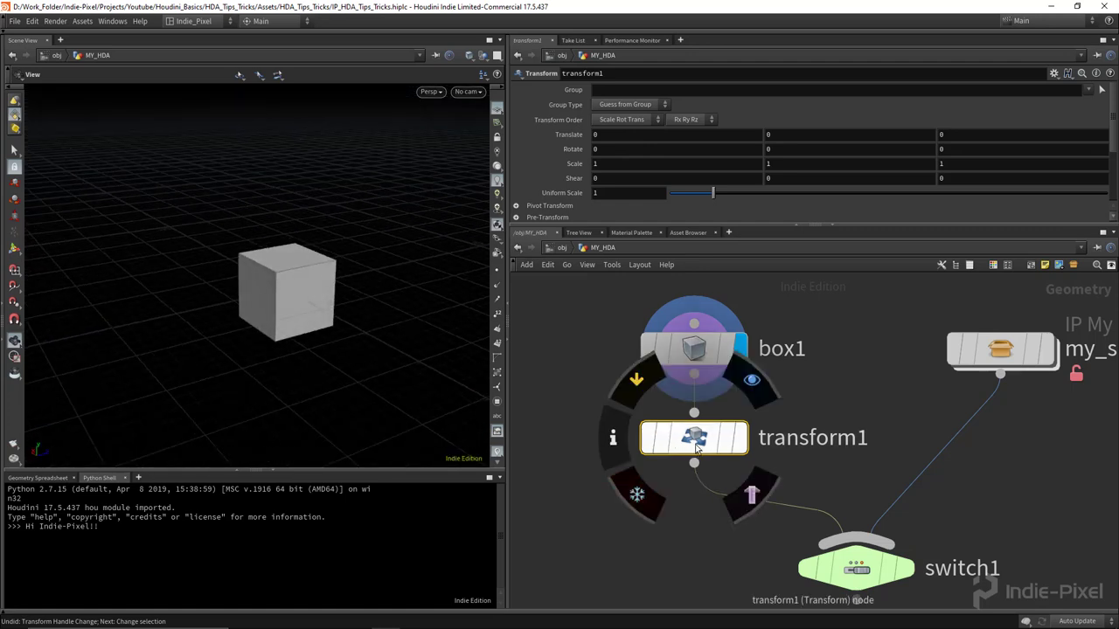
pyautogui.press('Return')
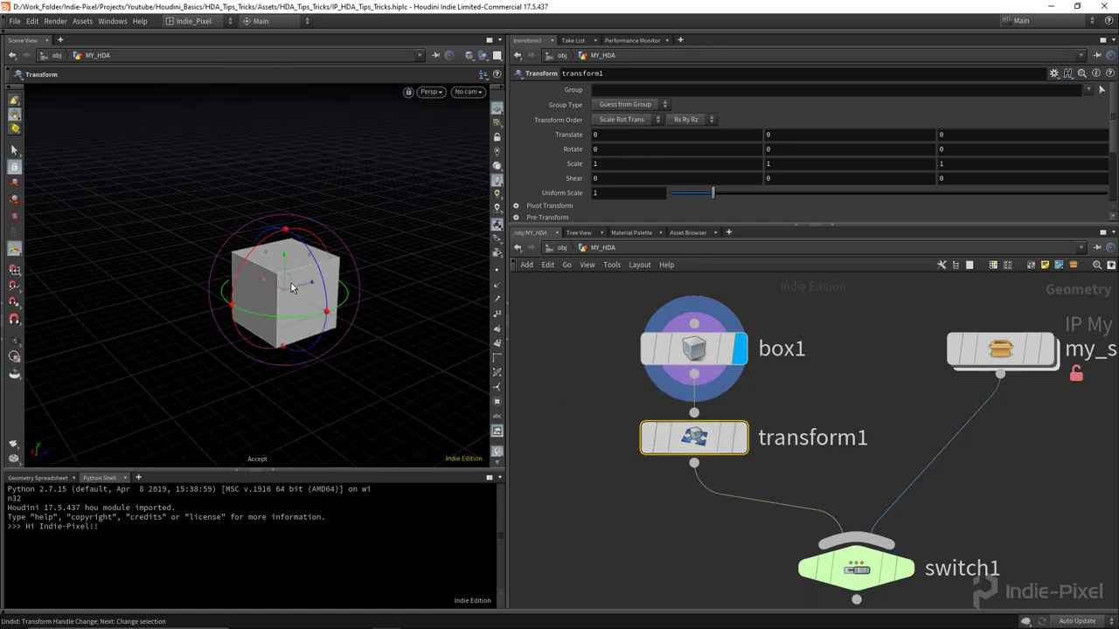
# - Try out transform1's viewport handle by moving the box about -0.96 along Z, and leave the handle
pyautogui.moveTo(292, 287); pyautogui.dragTo(261, 341)
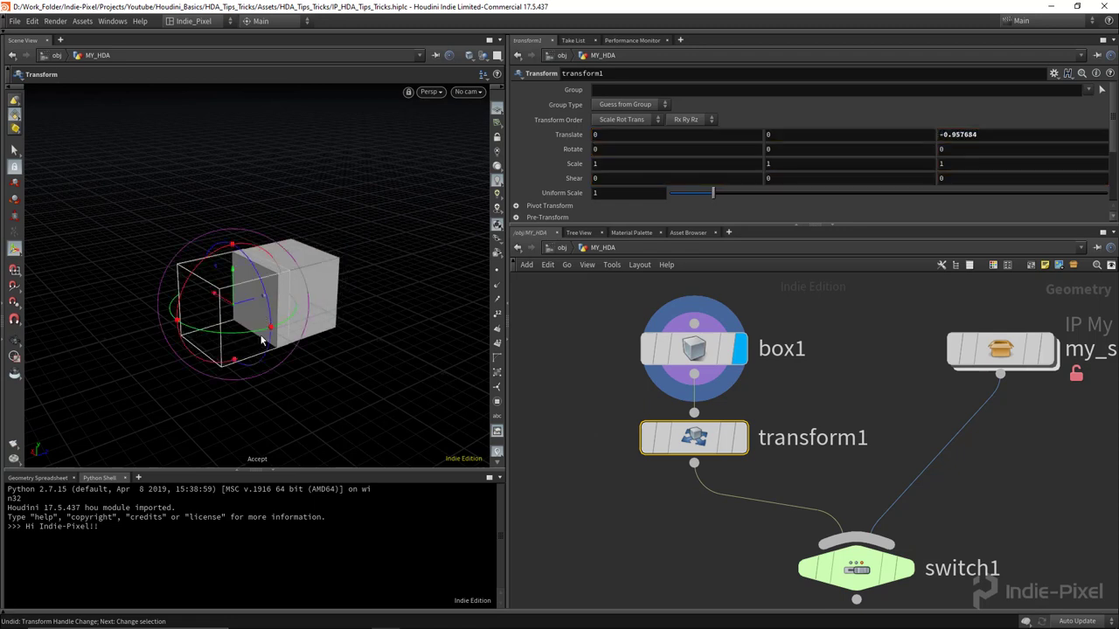
pyautogui.press('Escape')
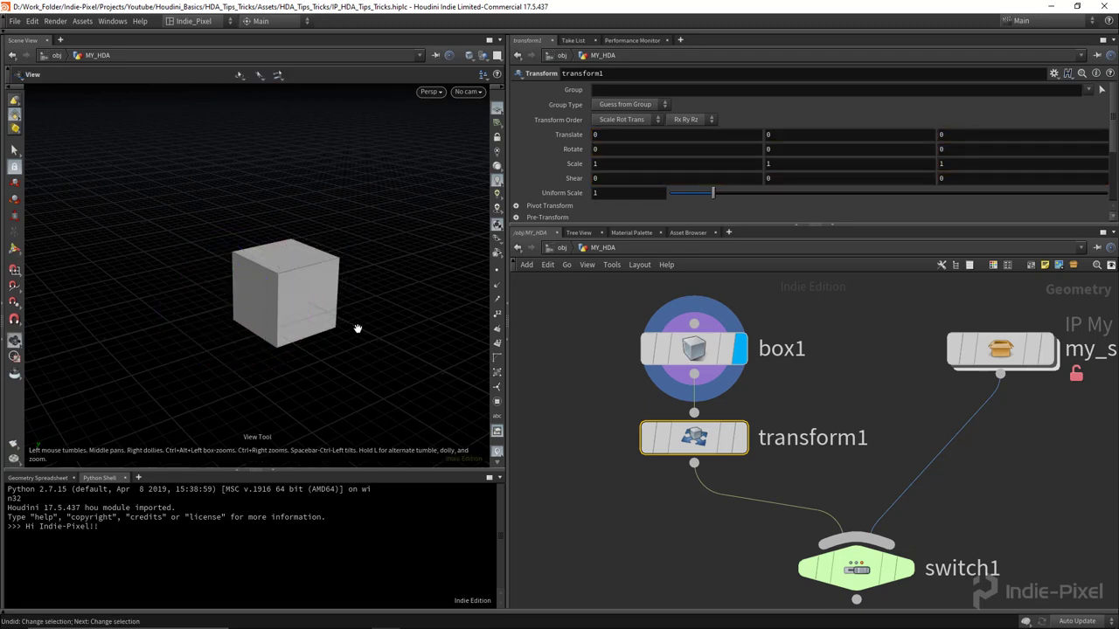
pyautogui.moveTo(712, 444)
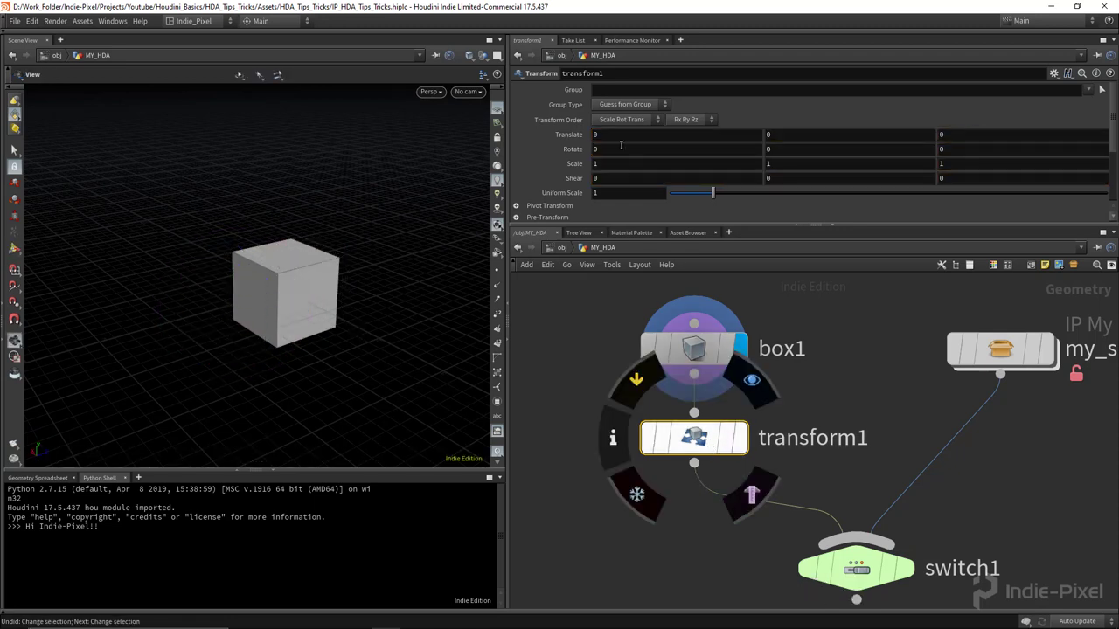
# - Set the display flag back to switch1 and move the my_sphere node down level with transform1
pyautogui.moveTo(797, 519); pyautogui.dragTo(771, 451, button='middle')
pyautogui.click(880, 505)
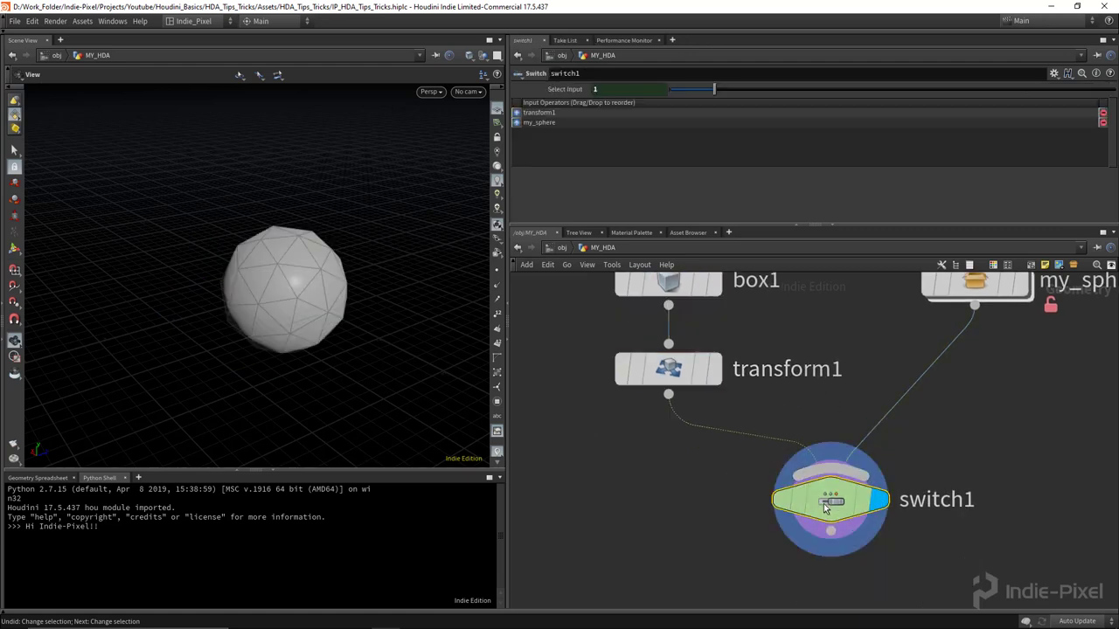
pyautogui.press('h')
pyautogui.moveTo(953, 357); pyautogui.dragTo(953, 422)
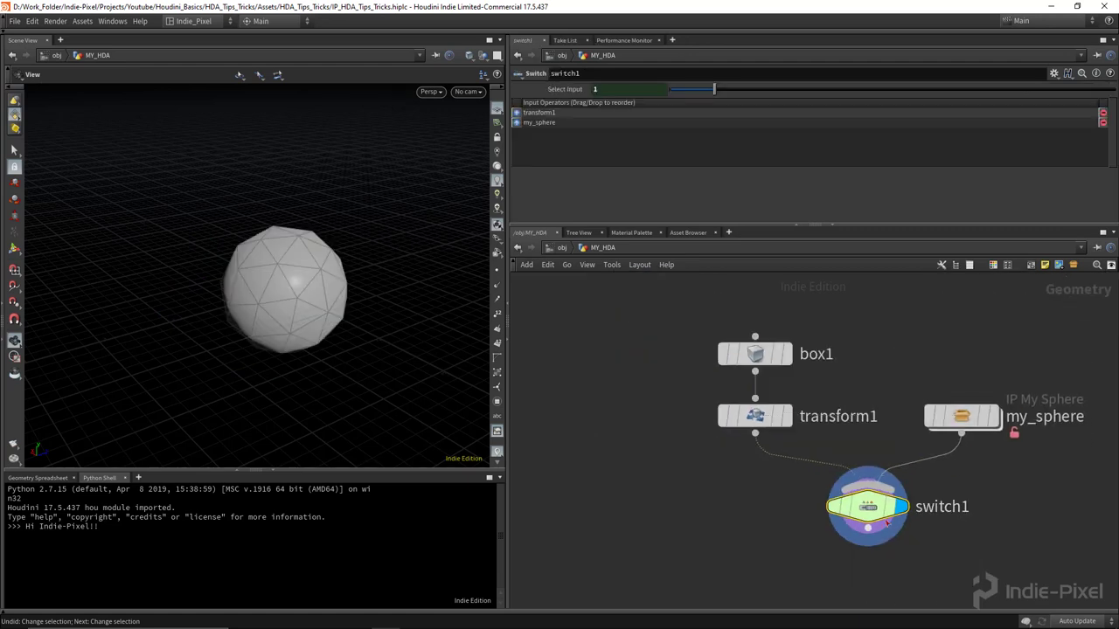
# - Open MY_HDA's type properties from the object level and add a Float Vector 3 parameter to the Box Params folder
pyautogui.press('u')
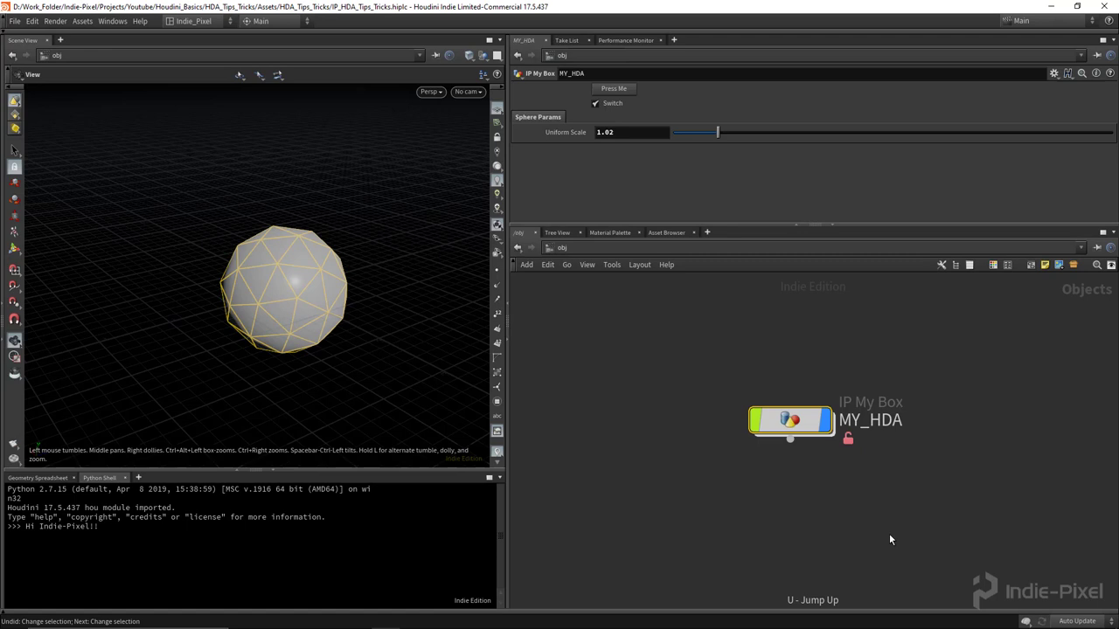
pyautogui.rightClick(803, 431)
pyautogui.click(844, 610)
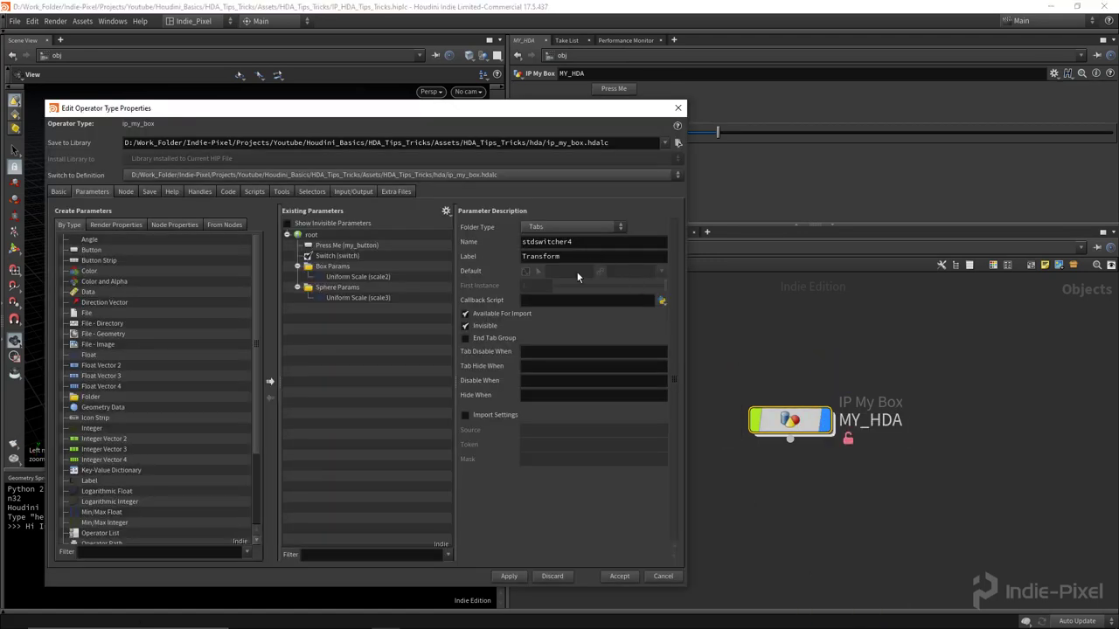
pyautogui.moveTo(383, 114); pyautogui.dragTo(393, 113)
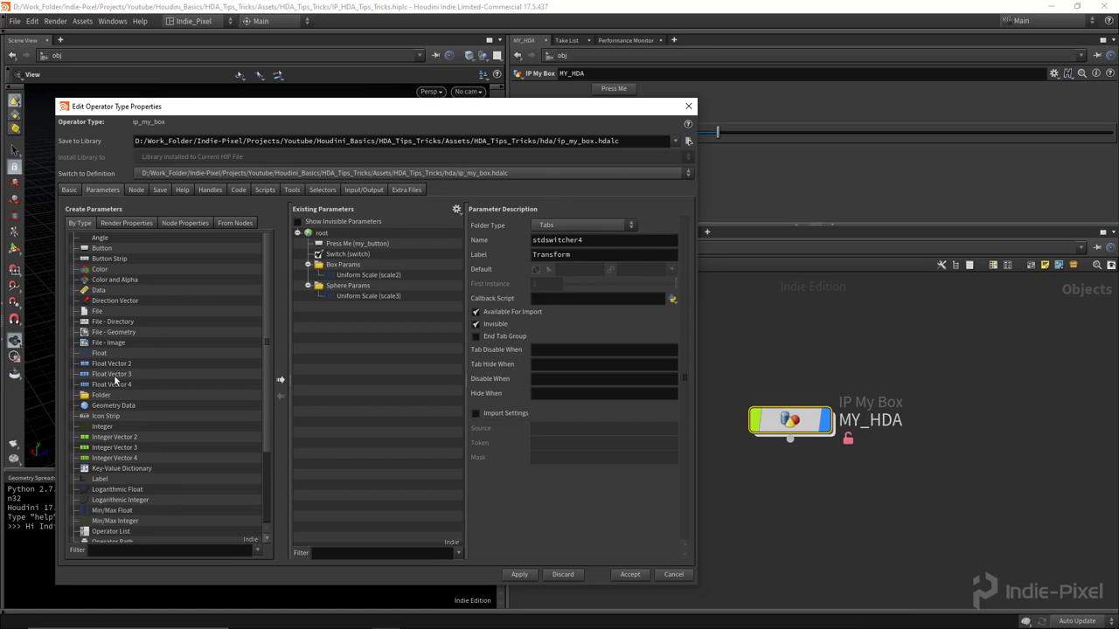
pyautogui.moveTo(114, 378); pyautogui.dragTo(367, 287)
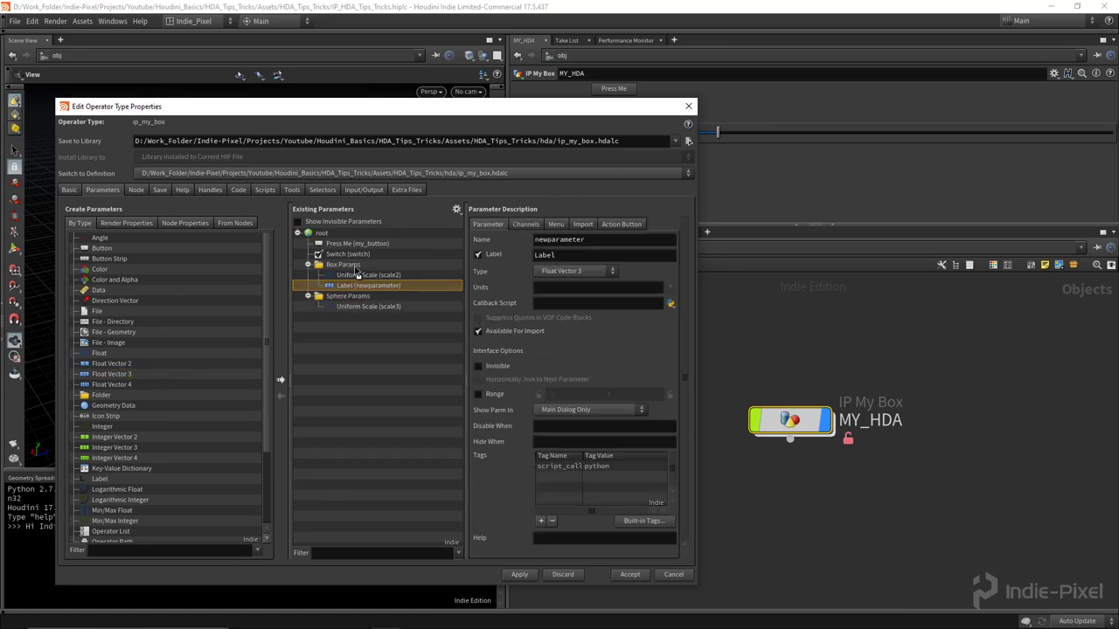
# - Name the new vector parameter box_pos, label it "box pos", and accept the type properties
pyautogui.doubleClick(601, 240)
pyautogui.write('box_po')
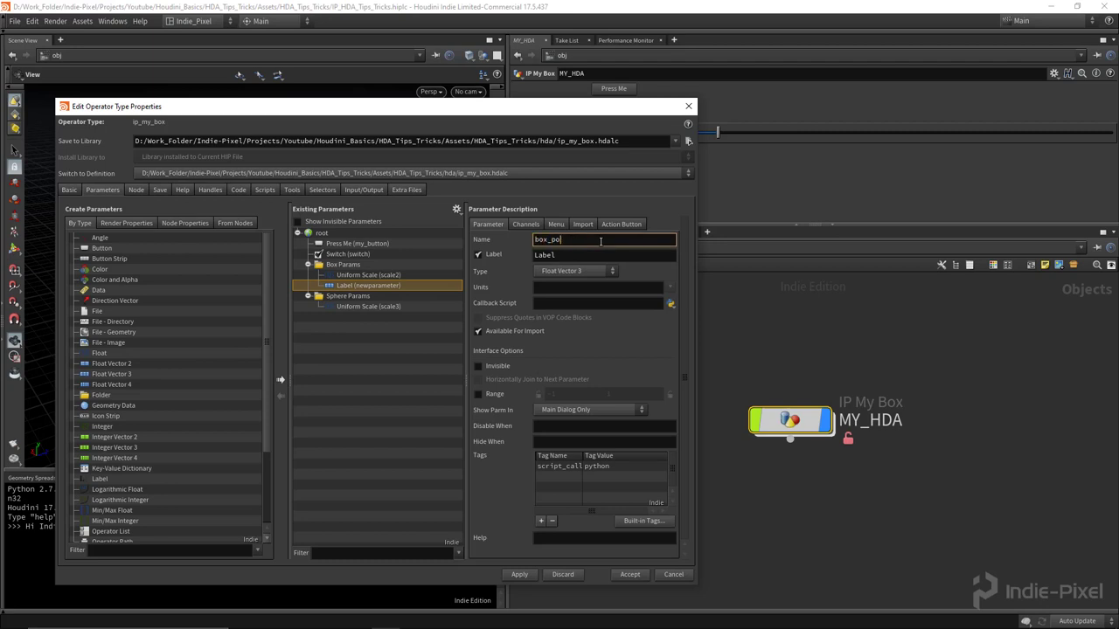
pyautogui.write('s')
pyautogui.press('Tab')
pyautogui.write('box ')
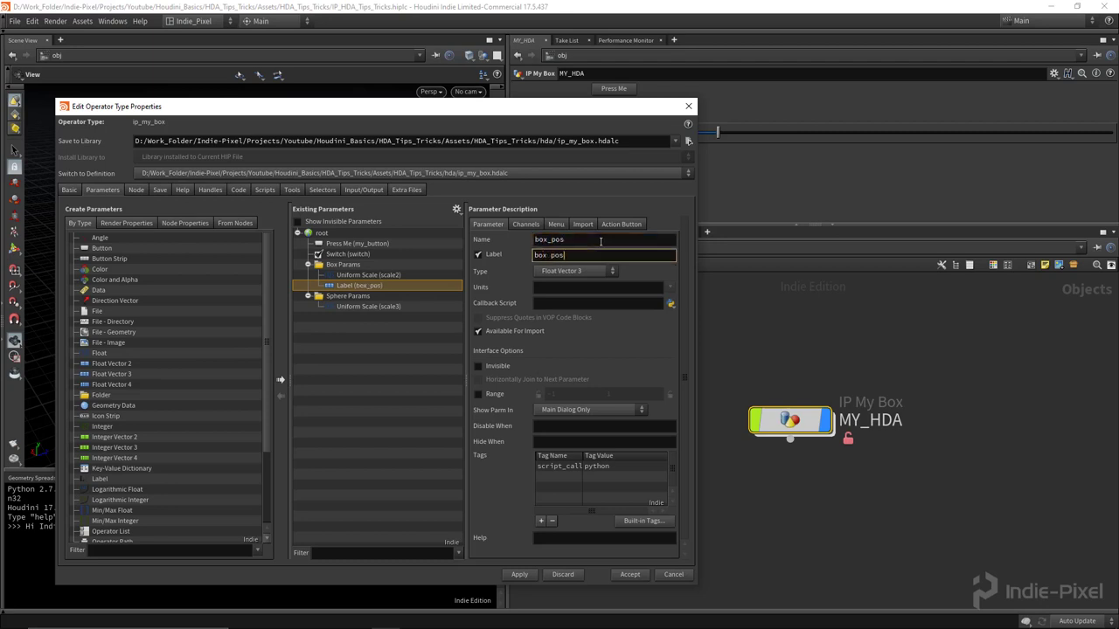
pyautogui.write('pos')
pyautogui.press('Return')
pyautogui.click(629, 575)
# - Reopen MY_HDA's type properties and create a Transformer (xform) handle for the asset
pyautogui.rightClick(781, 415)
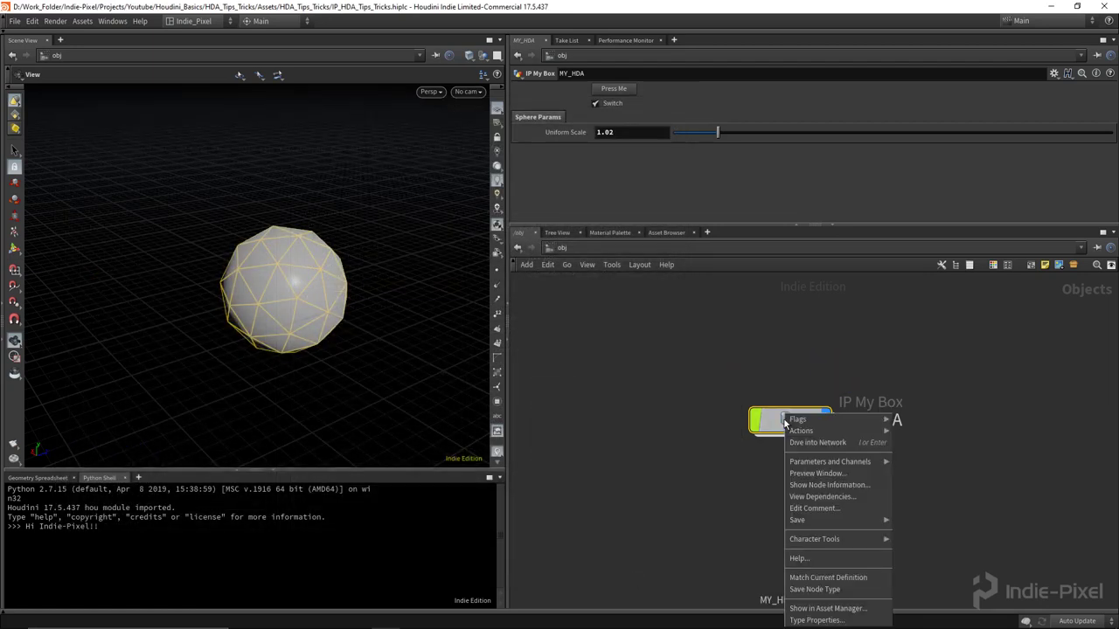
pyautogui.click(821, 617)
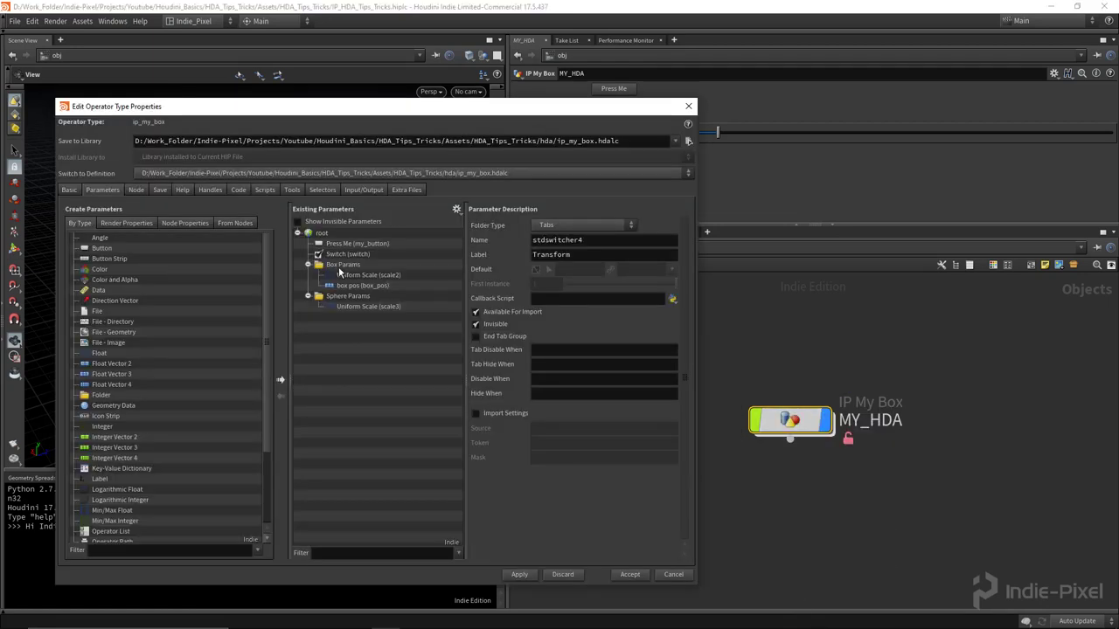
pyautogui.click(210, 190)
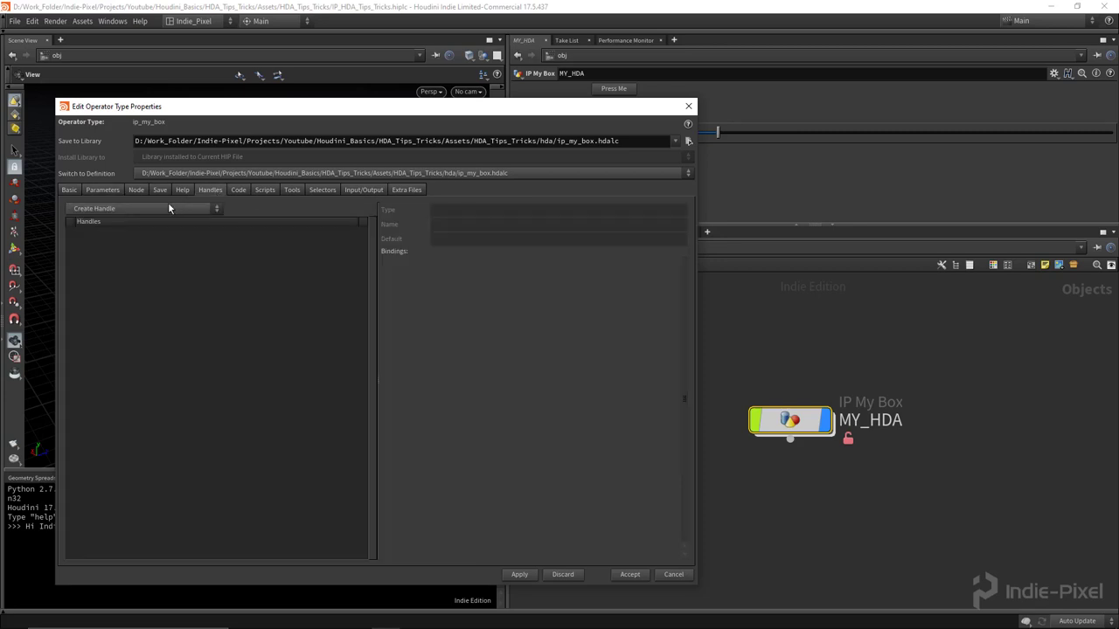
pyautogui.moveTo(324, 107); pyautogui.dragTo(317, 100)
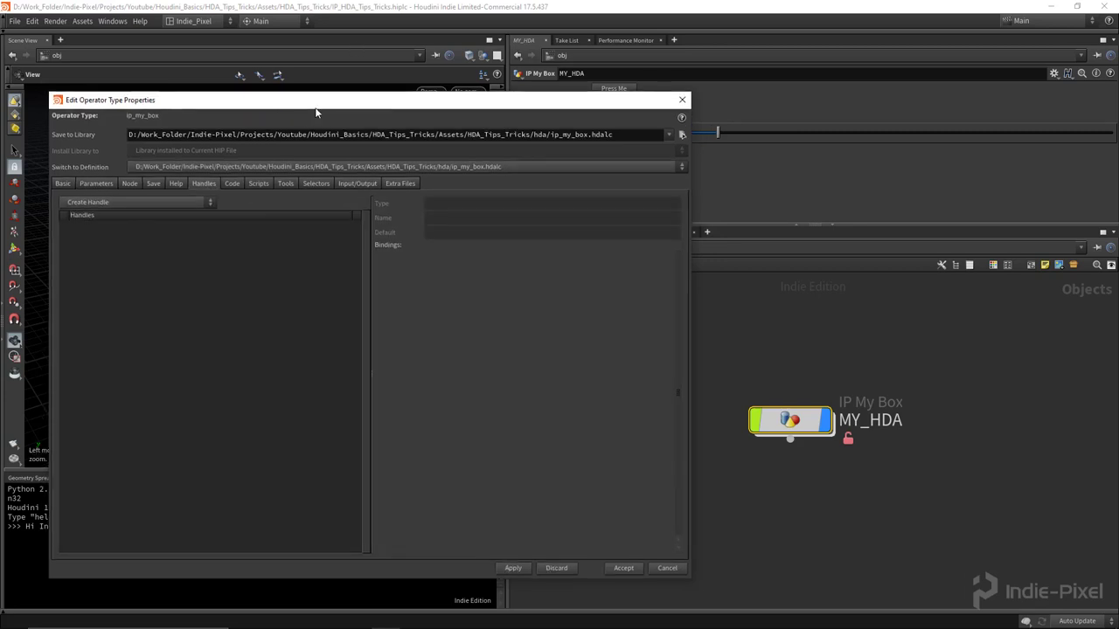
pyautogui.click(195, 202)
pyautogui.scroll(-5, 155, 425)
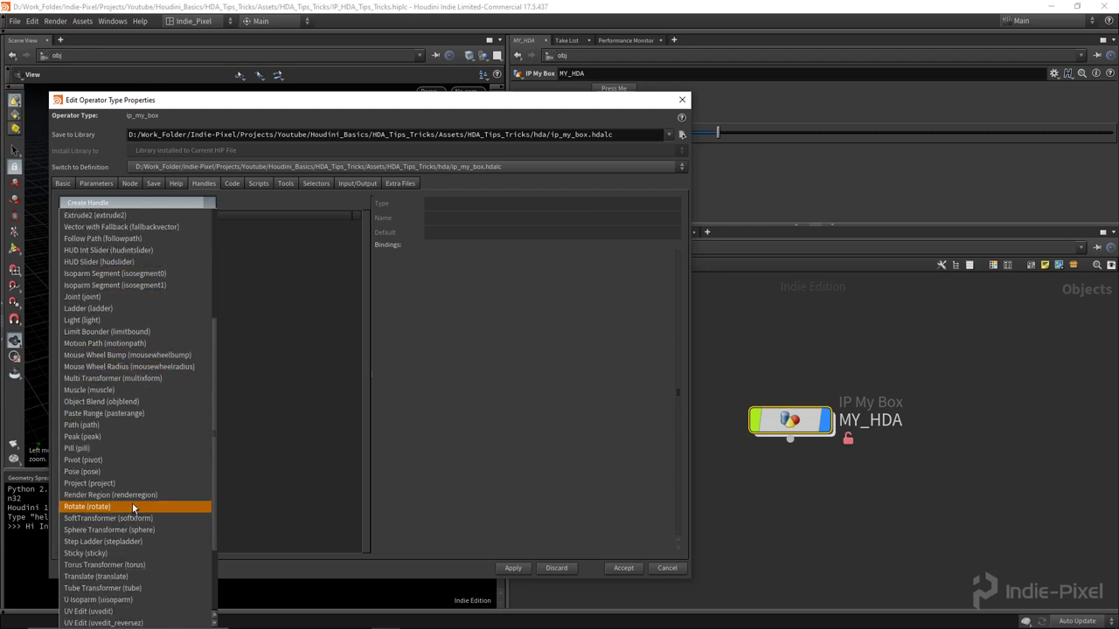
pyautogui.click(110, 621)
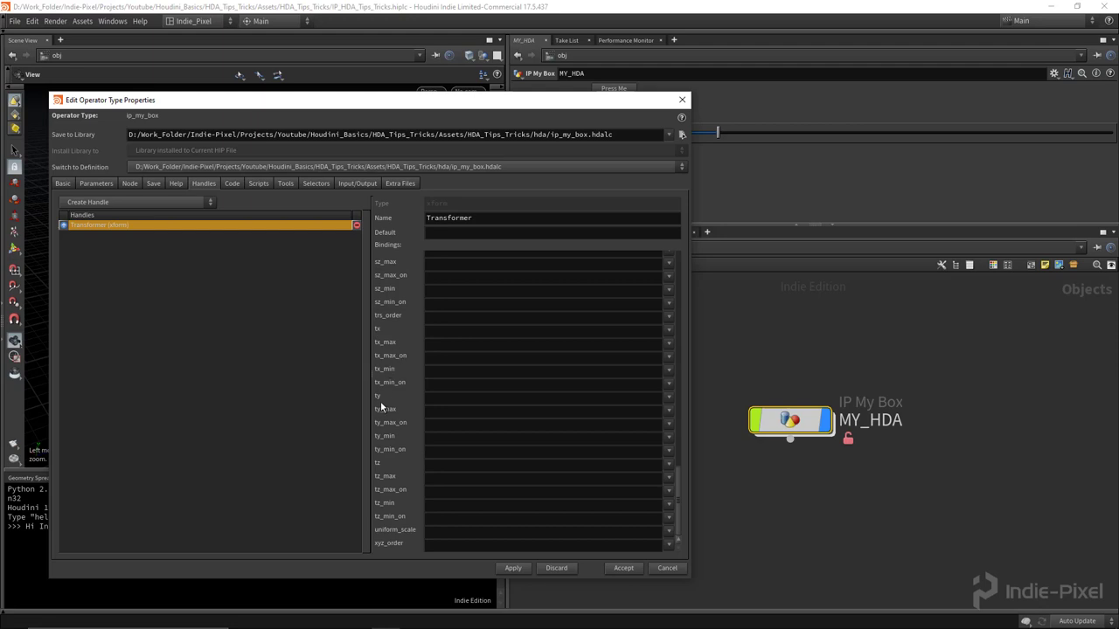
# - Examine transform1's parameters inside MY_HDA while keeping the type properties window open
pyautogui.doubleClick(789, 420)
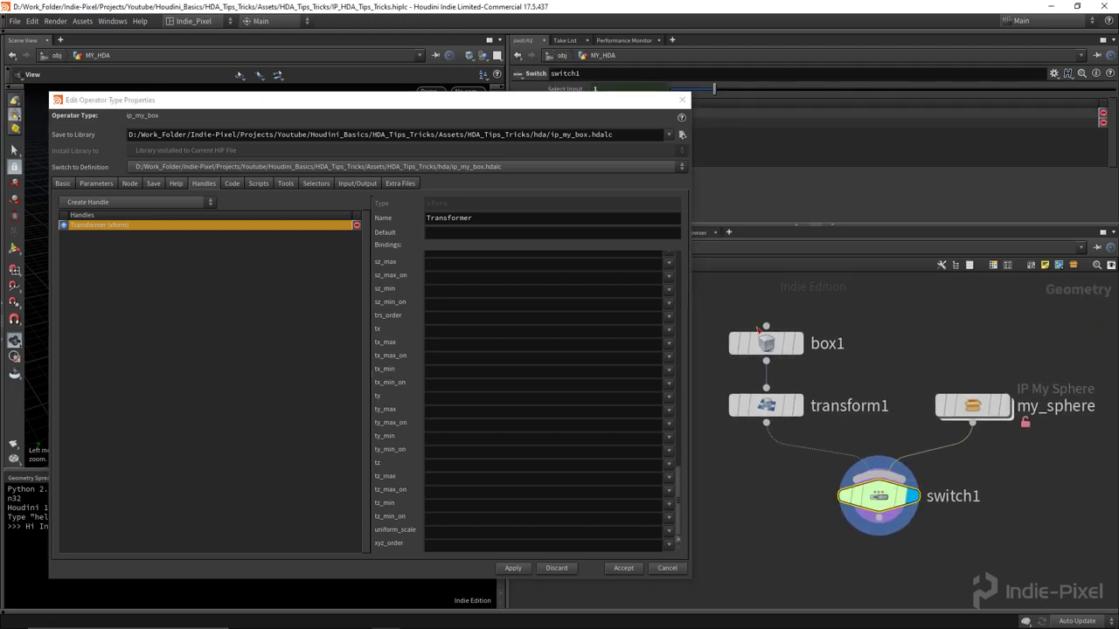
pyautogui.moveTo(628, 102); pyautogui.dragTo(318, 138)
pyautogui.click(766, 405)
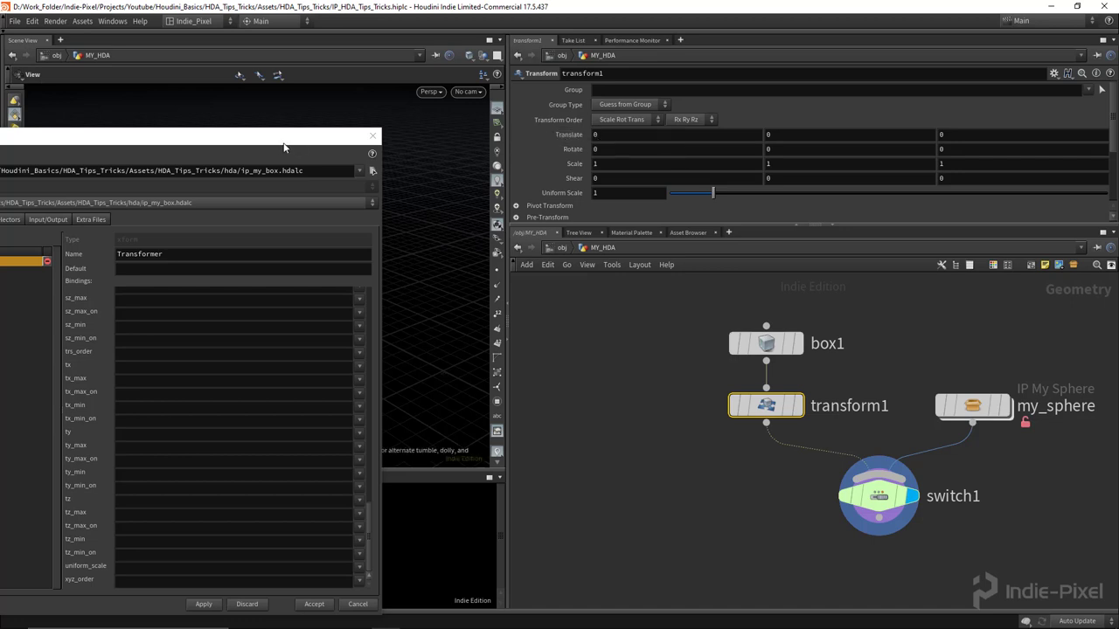
pyautogui.moveTo(332, 136); pyautogui.dragTo(620, 103)
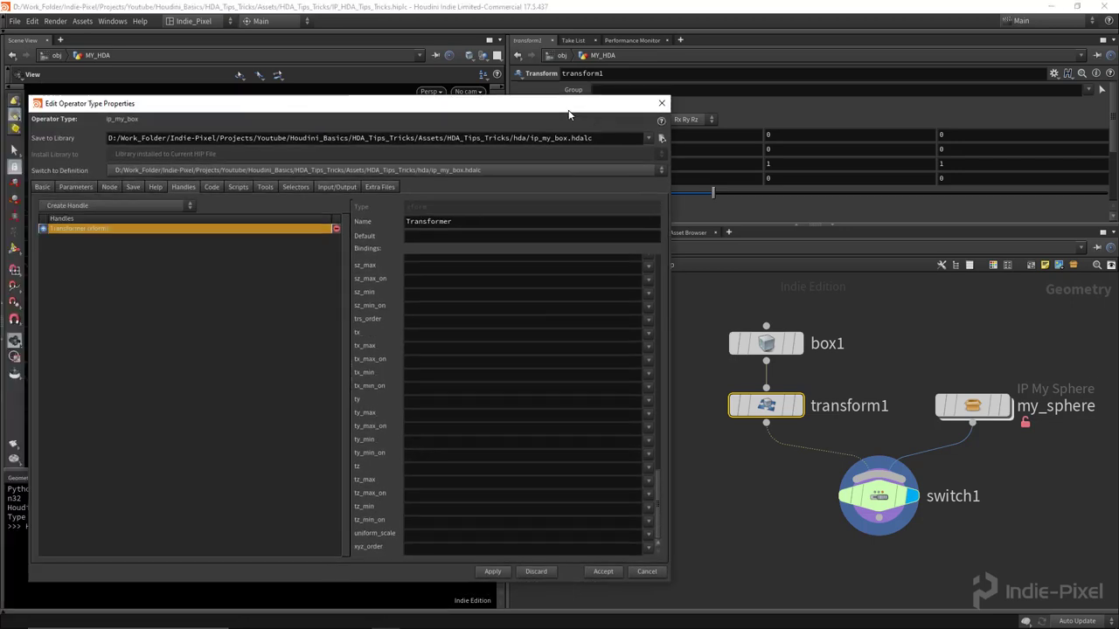
# - Bind the Transformer handle's tx, ty and tz to box_posx, box_posy and box_posz, and accept the type properties
pyautogui.click(647, 333)
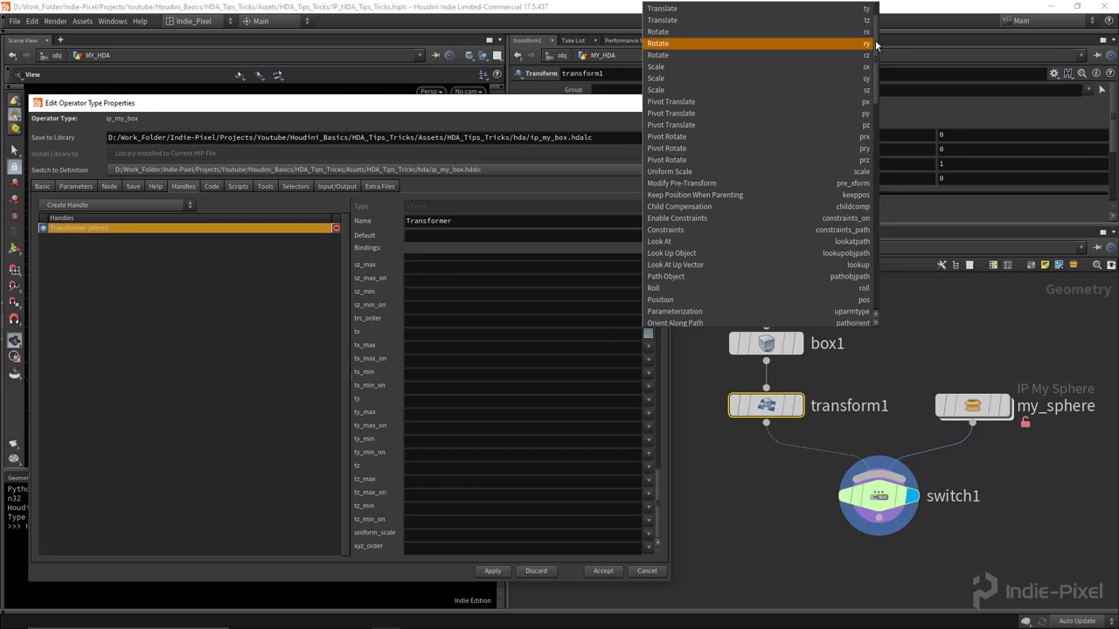
pyautogui.scroll(-15, 813, 218)
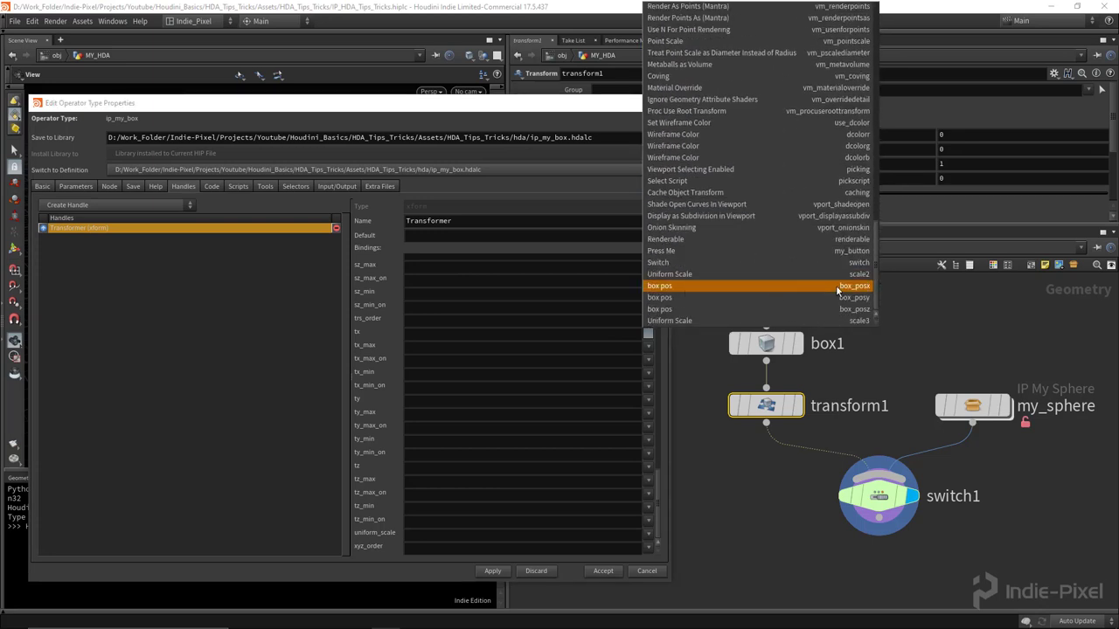
pyautogui.click(837, 290)
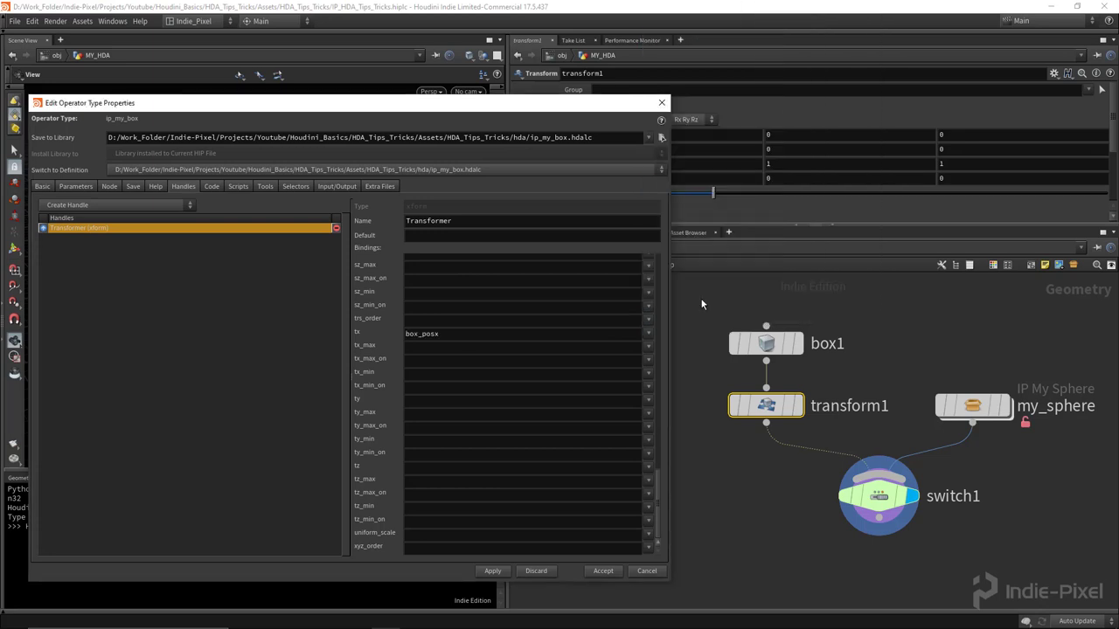
pyautogui.click(648, 400)
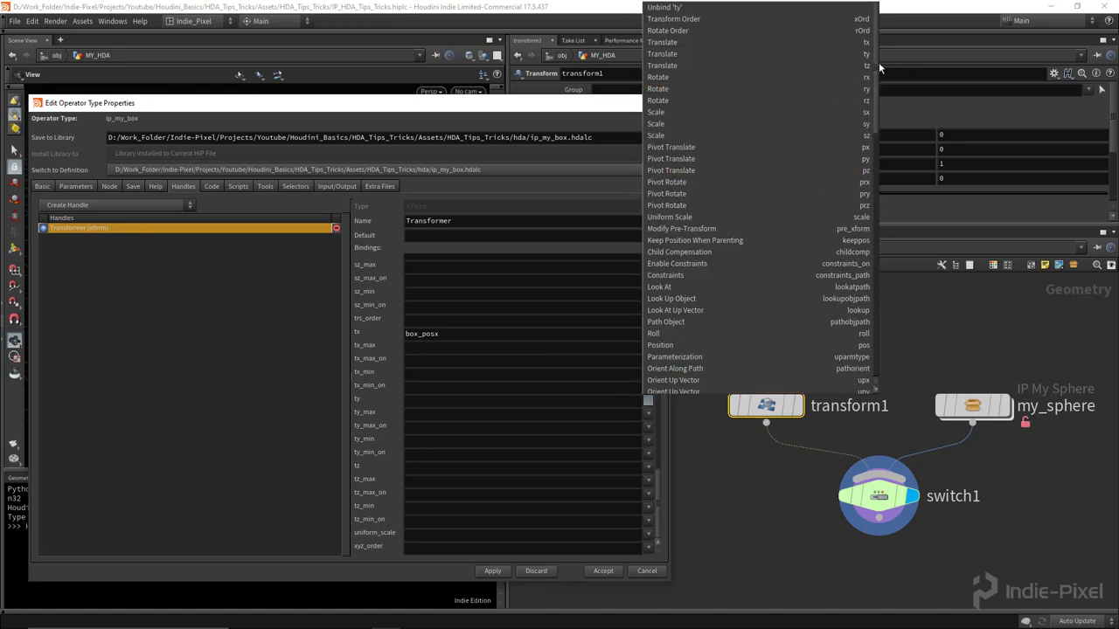
pyautogui.moveTo(879, 77); pyautogui.dragTo(880, 354)
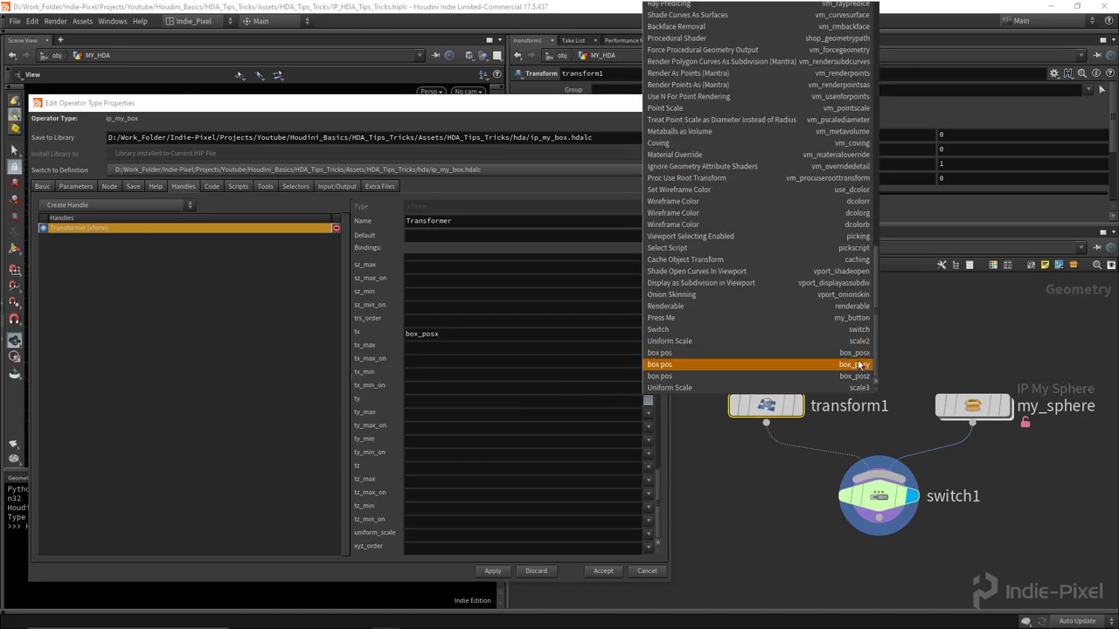
pyautogui.click(860, 364)
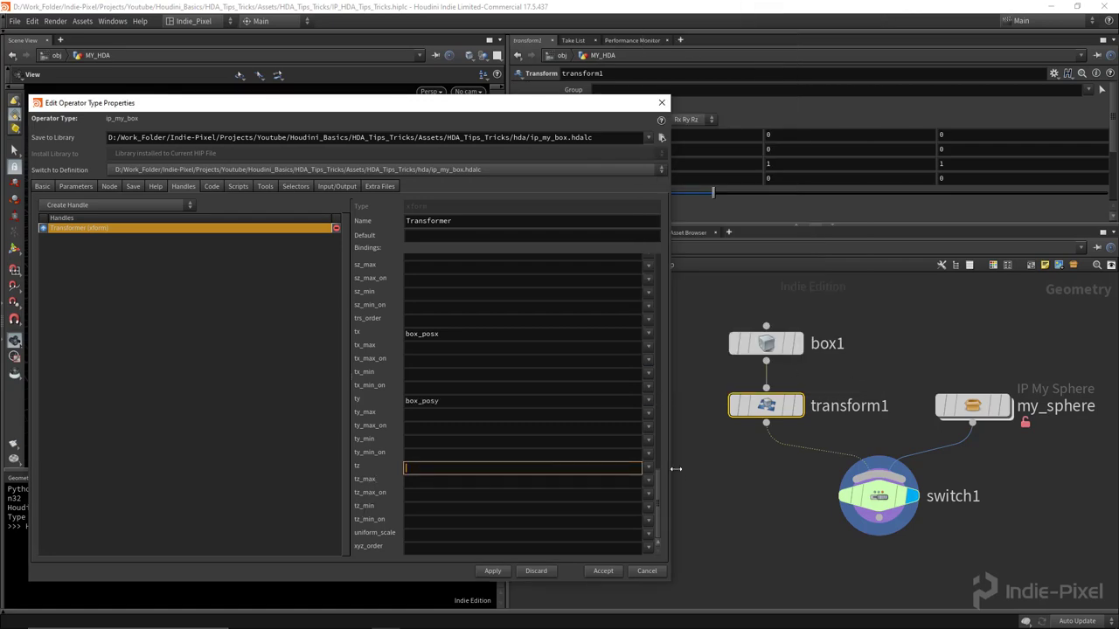
pyautogui.click(648, 467)
pyautogui.moveTo(873, 131); pyautogui.dragTo(877, 367)
pyautogui.click(821, 444)
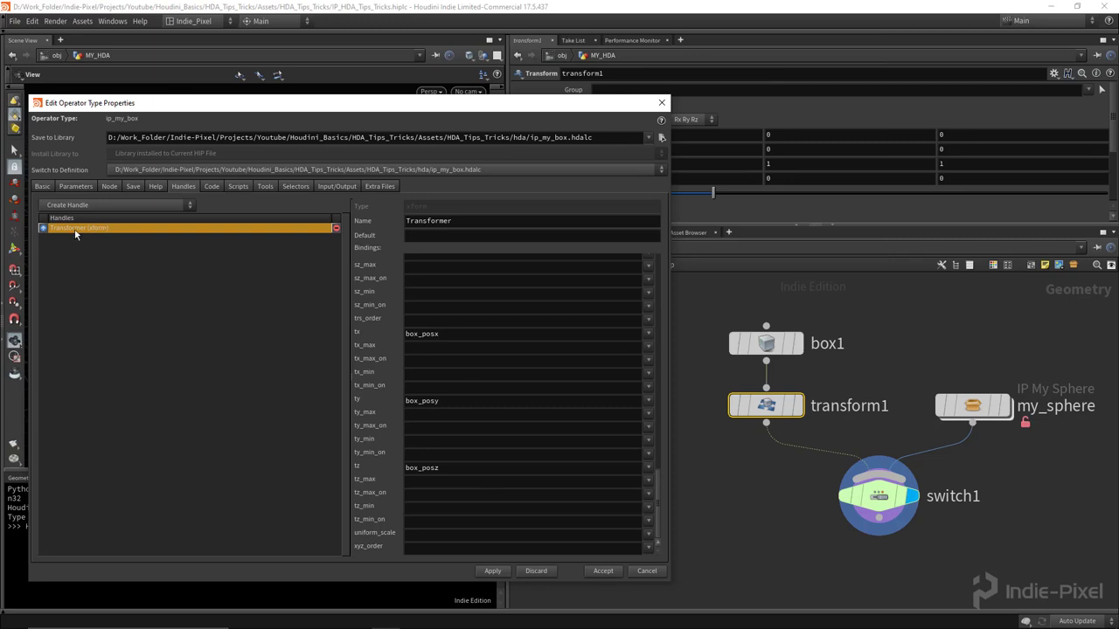
pyautogui.click(77, 186)
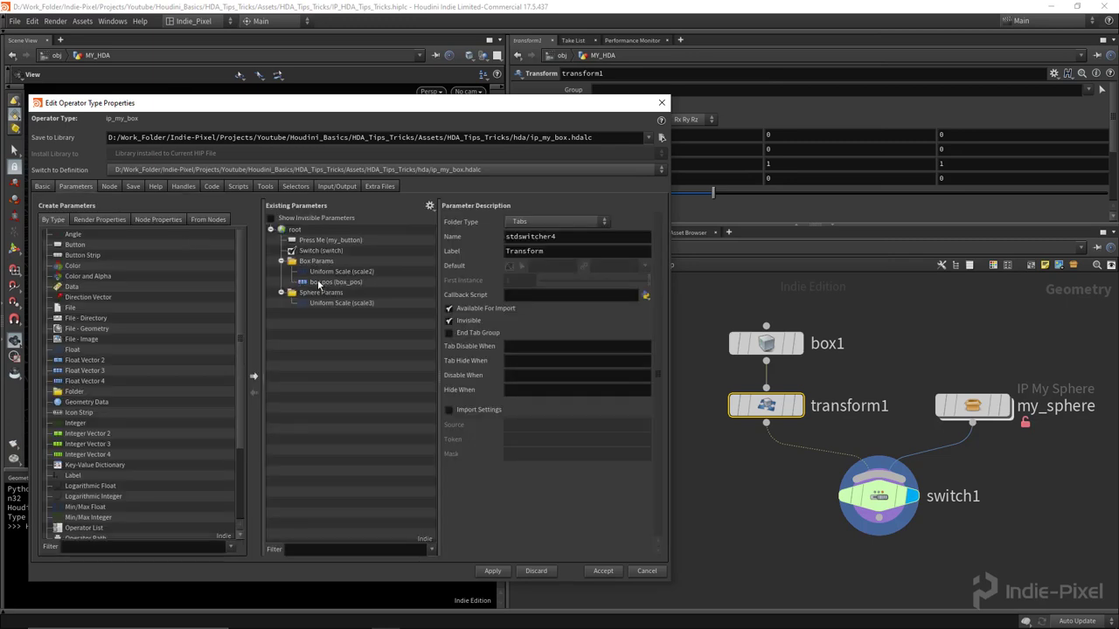
pyautogui.click(603, 570)
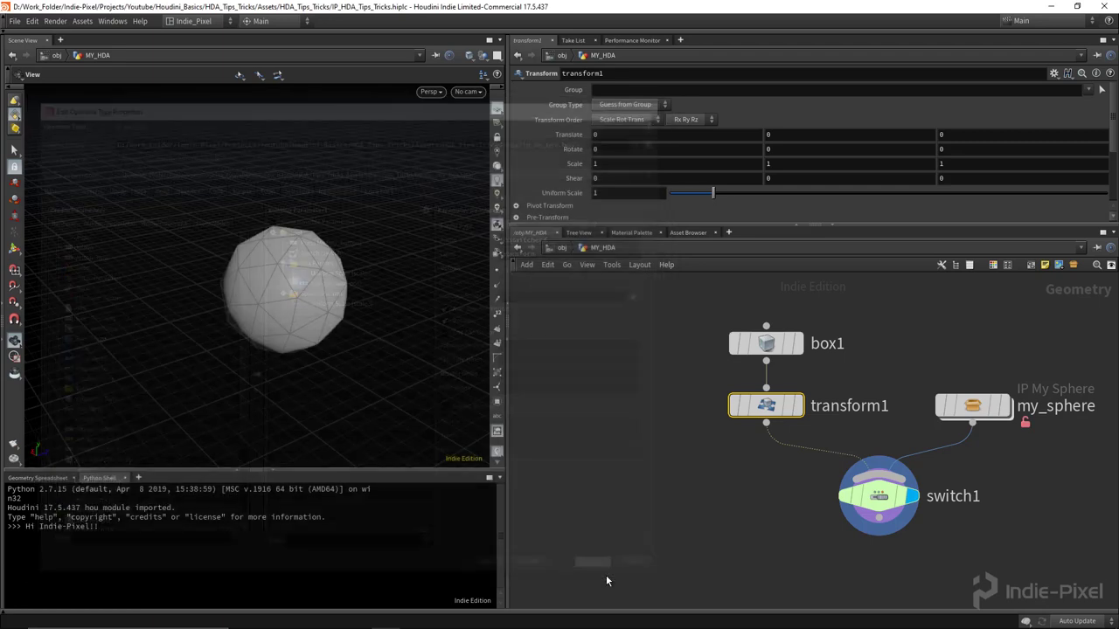
# - Return to the object level, turn off MY_HDA's Switch, and copy its box pos parameter
pyautogui.press('u')
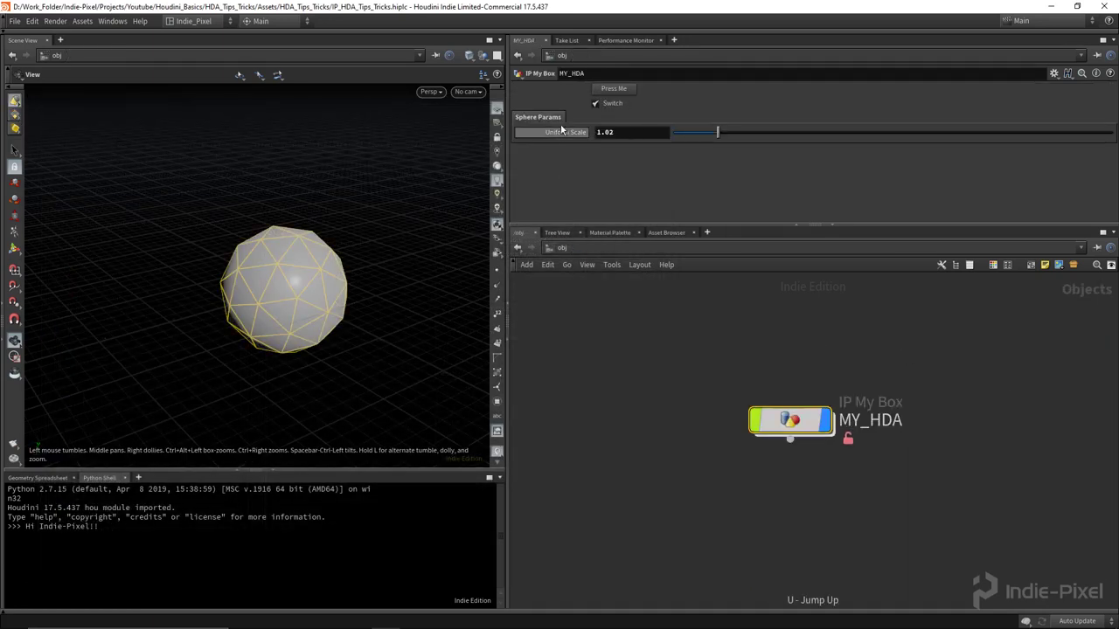
pyautogui.click(595, 103)
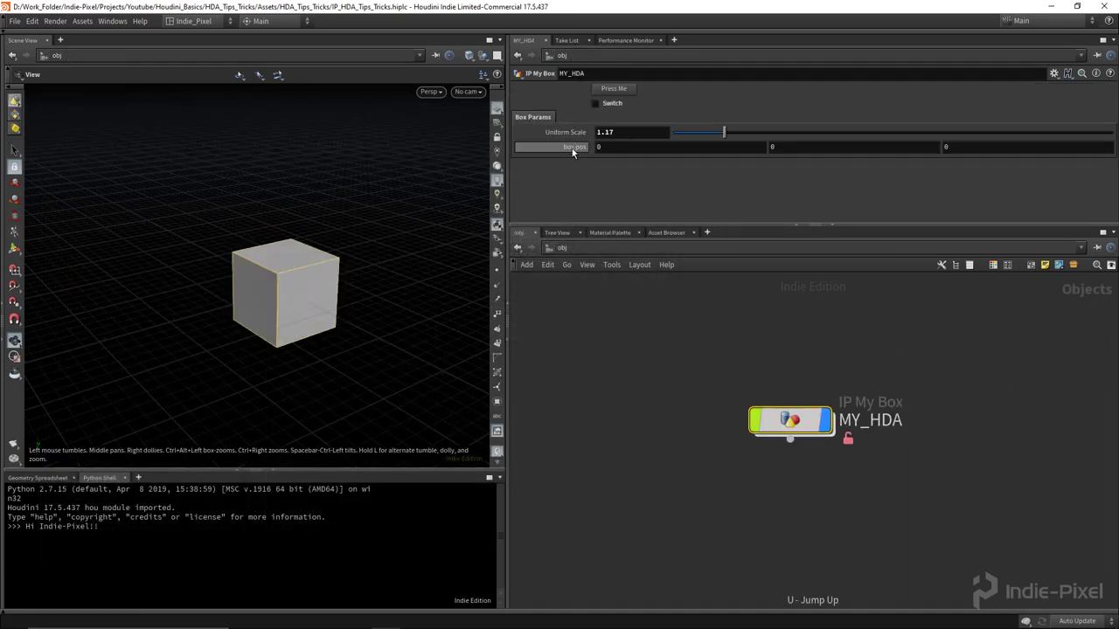
pyautogui.rightClick(579, 151)
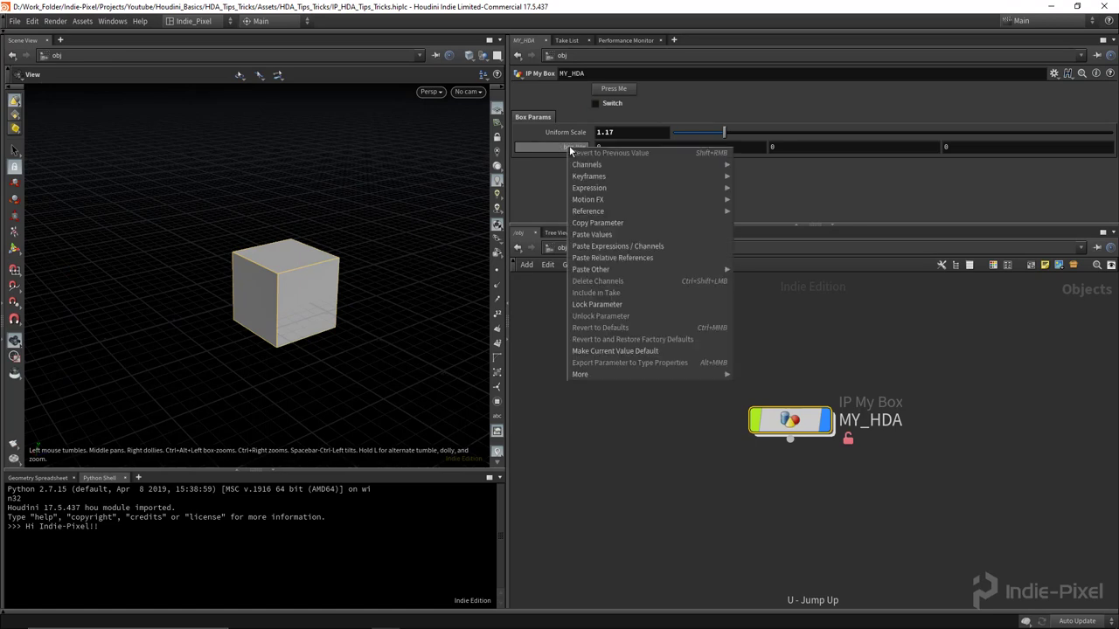
pyautogui.click(606, 225)
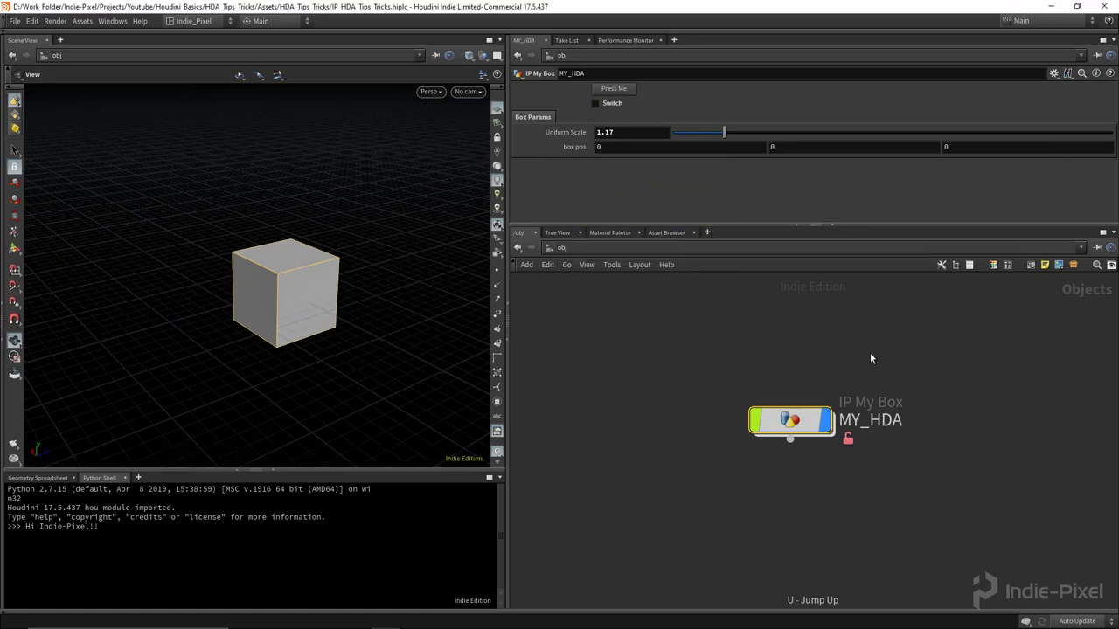
# - Inside MY_HDA, paste the copied box pos as relative references onto transform1's Translate, and return to the object level
pyautogui.doubleClick(789, 420)
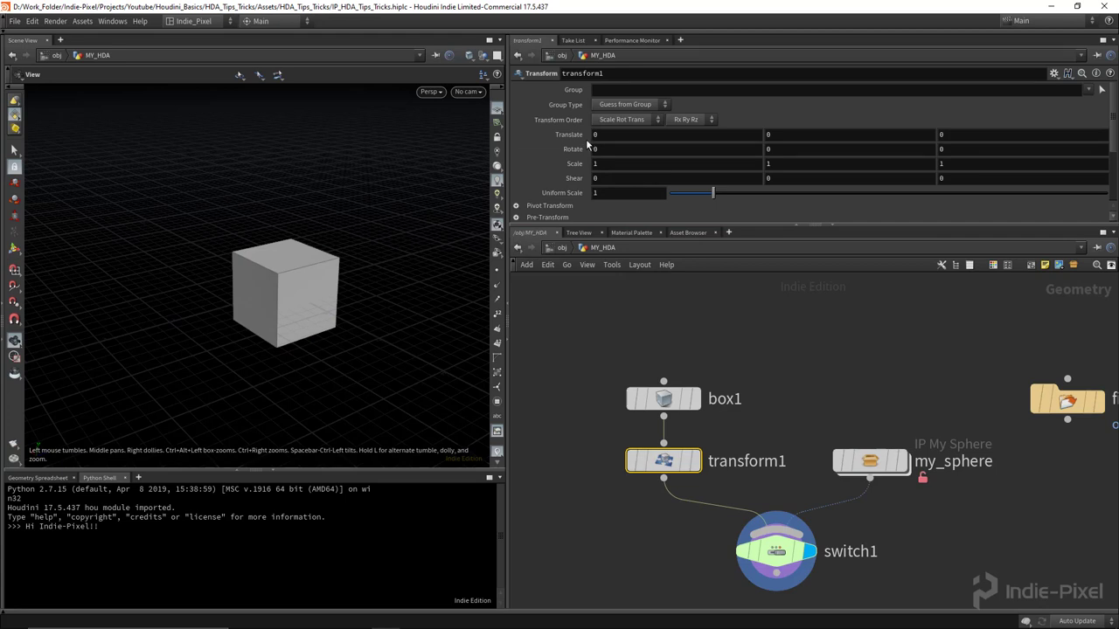
pyautogui.rightClick(554, 137)
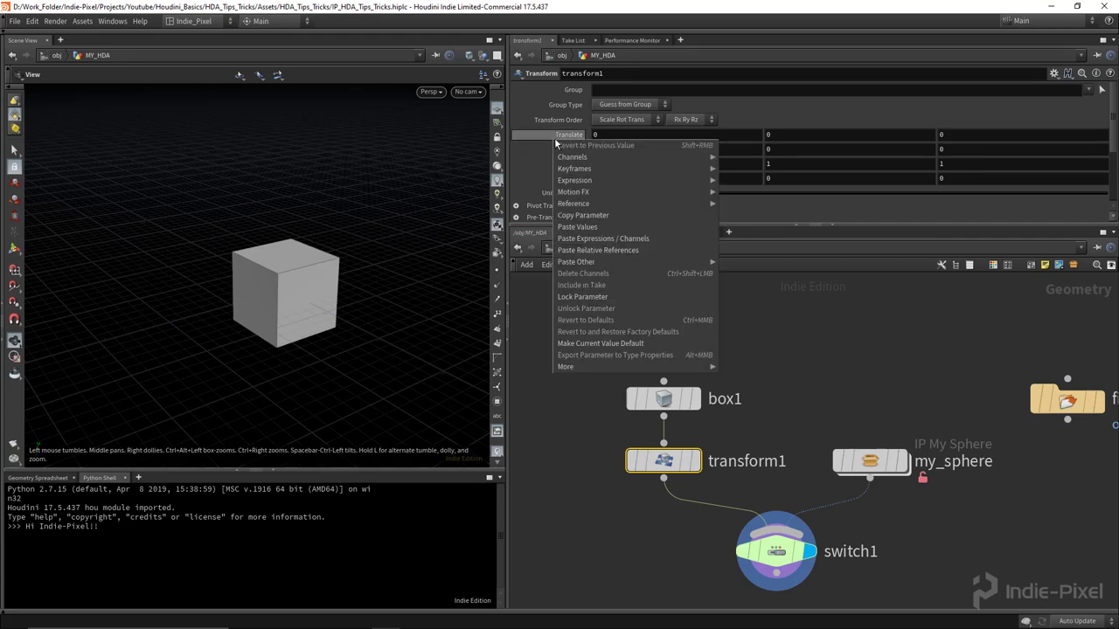
pyautogui.click(615, 251)
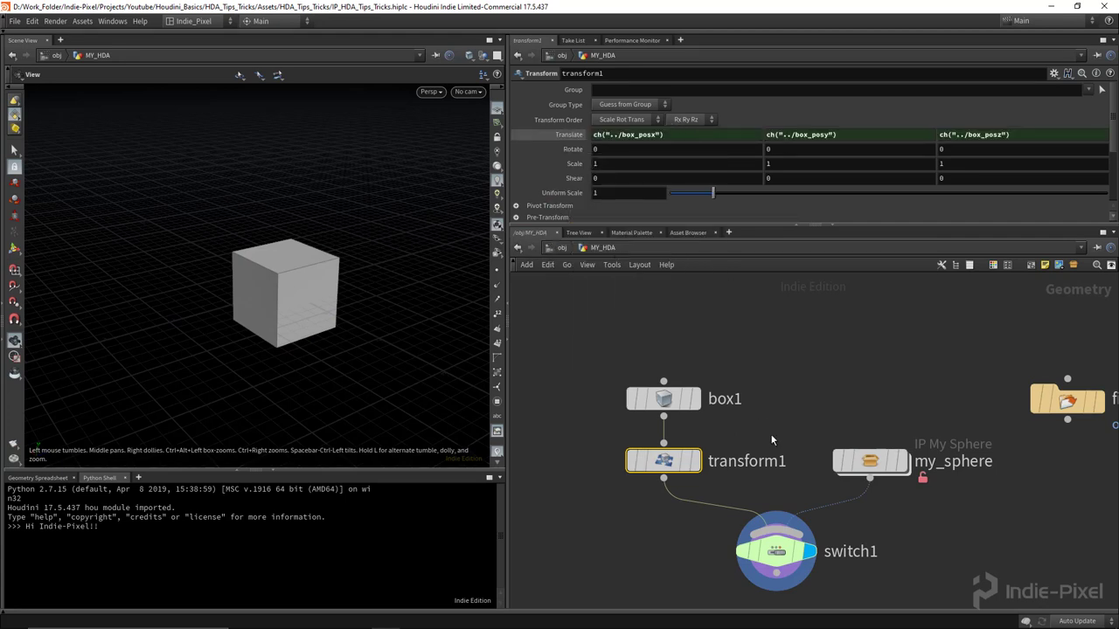
pyautogui.press('u')
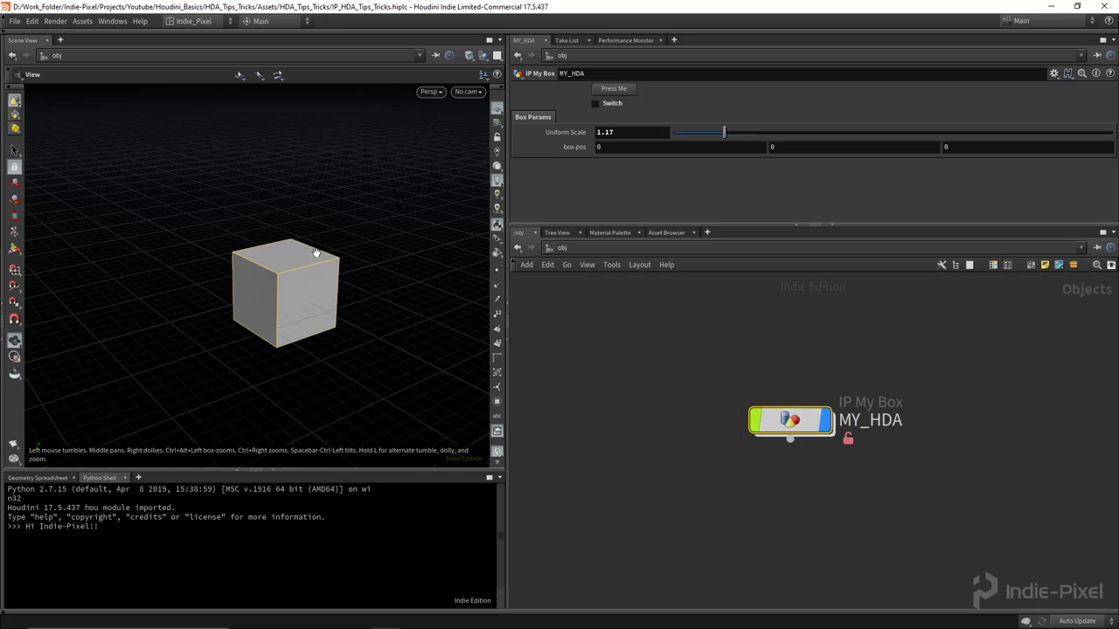
# - Activate MY_HDA's Transformer handle in the viewport and move the box to about 2.03, 0, 1.61
pyautogui.moveTo(305, 280); pyautogui.dragTo(236, 197, button='middle')
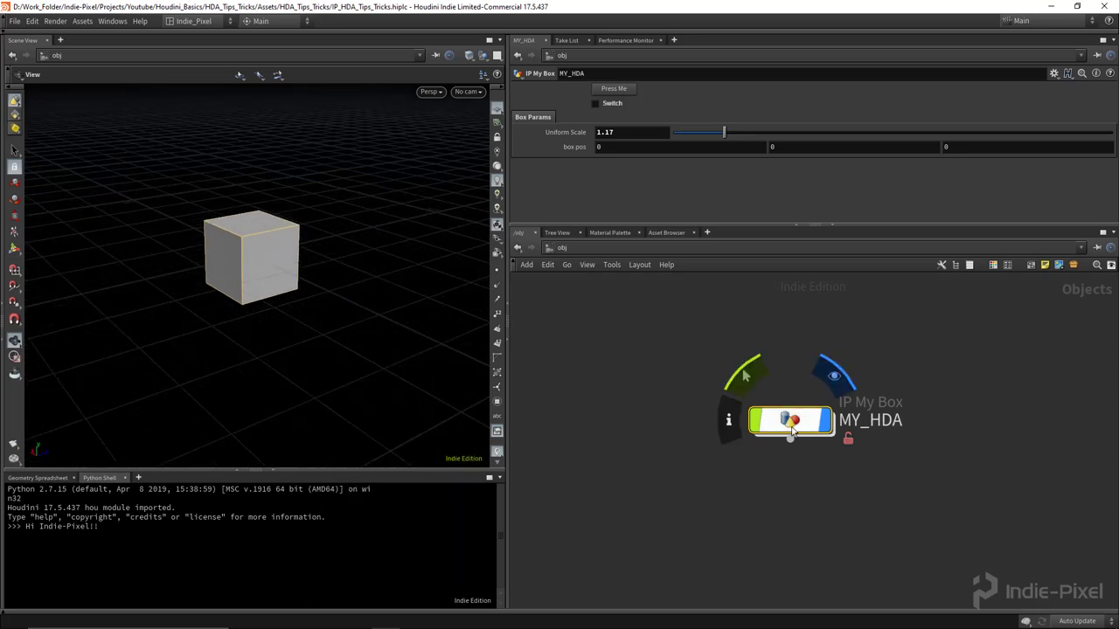
pyautogui.moveTo(741, 430)
pyautogui.moveTo(349, 280); pyautogui.dragTo(349, 337)
pyautogui.press('Return')
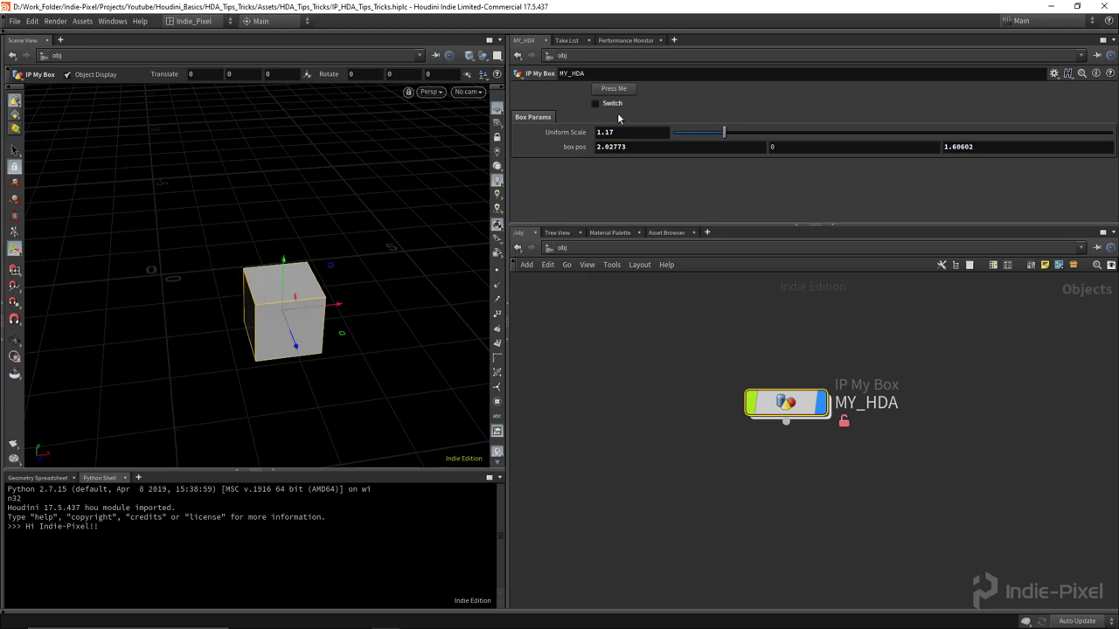
# - Test MY_HDA's Switch by toggling it on and off, and move the box with its handle to about 2.91, 0, -3.59
pyautogui.click(618, 104)
pyautogui.moveTo(102, 341); pyautogui.dragTo(145, 279)
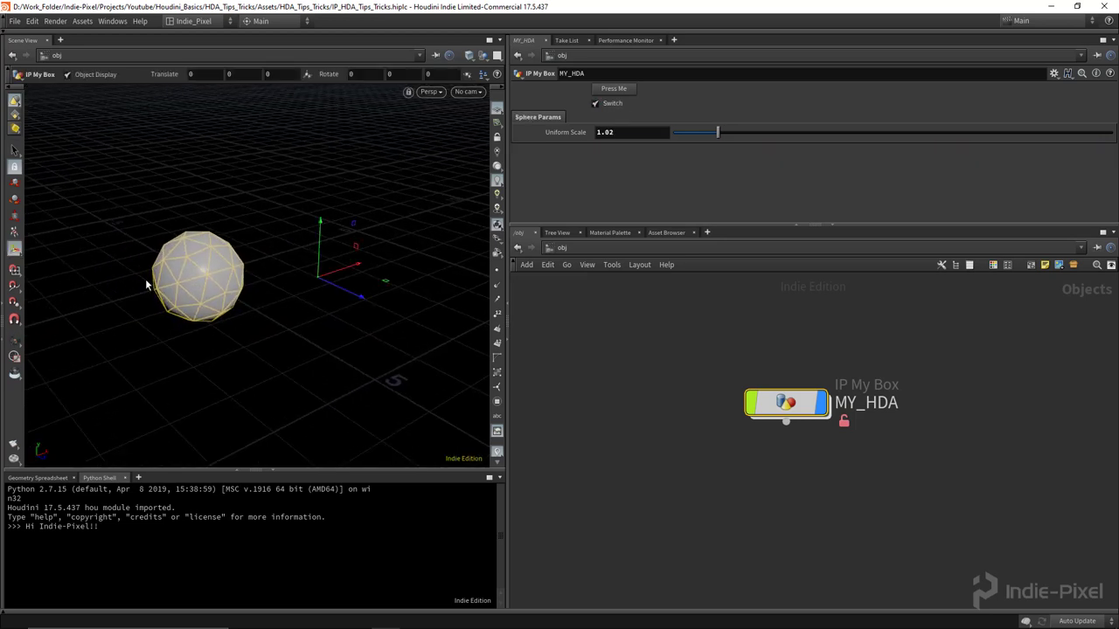
pyautogui.click(595, 104)
pyautogui.moveTo(374, 300); pyautogui.dragTo(306, 161)
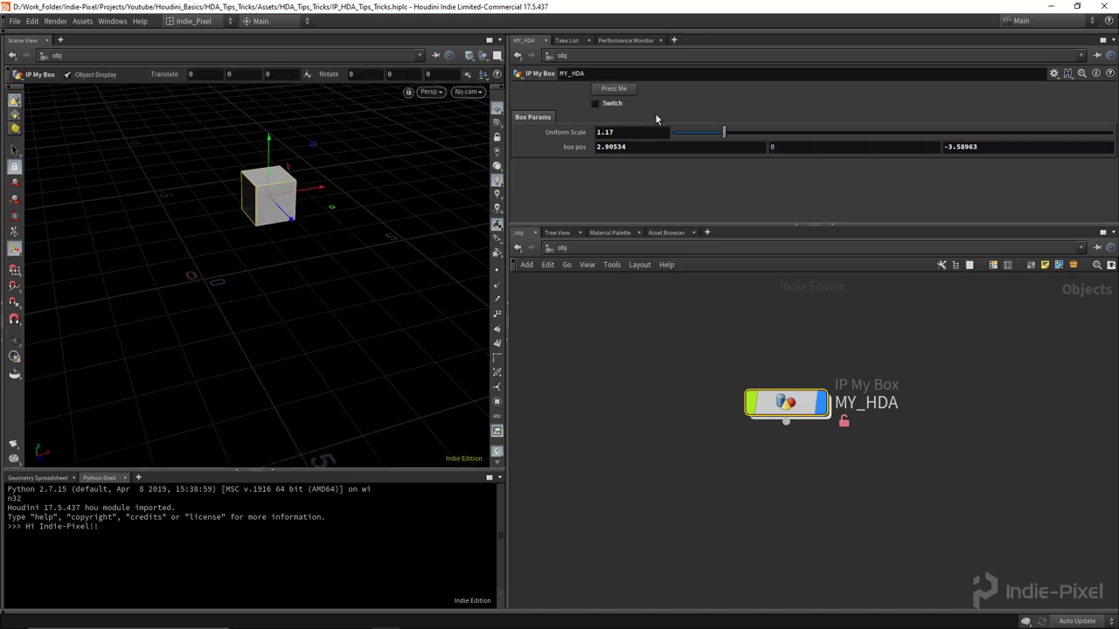
pyautogui.click(609, 105)
pyautogui.click(608, 108)
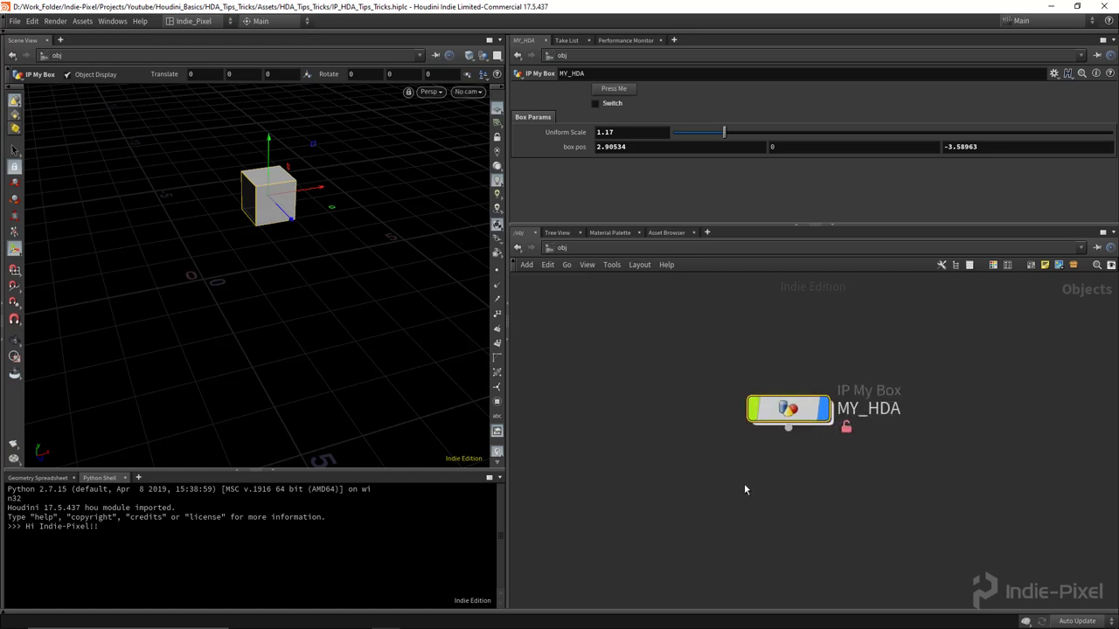
pyautogui.moveTo(511, 517); pyautogui.dragTo(535, 516)
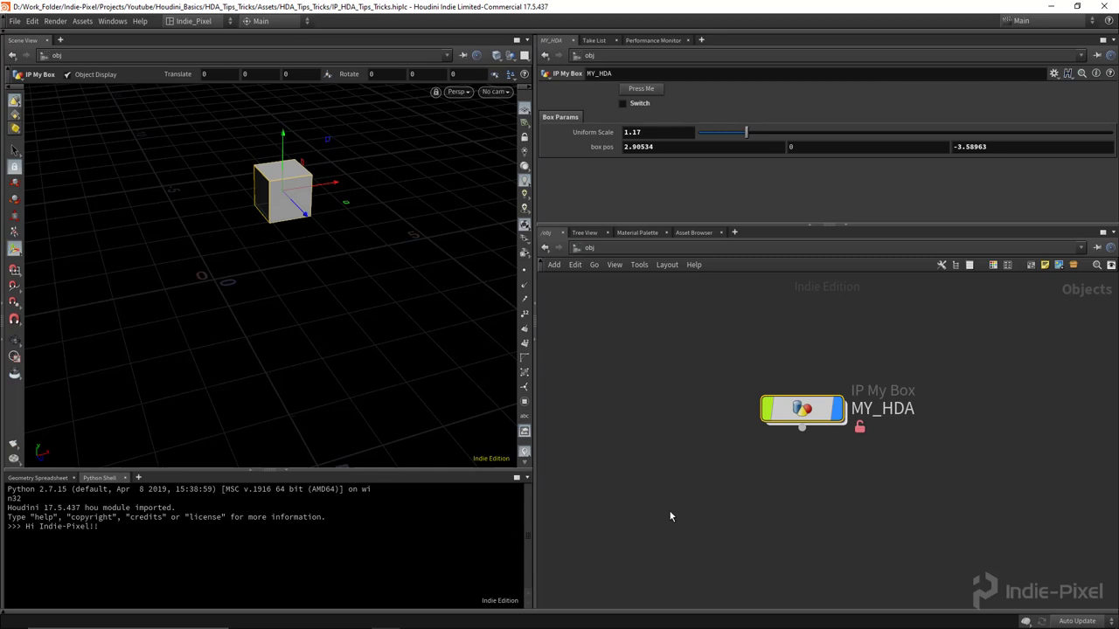
pyautogui.moveTo(865, 225)
pyautogui.mouseDown()
pyautogui.moveTo(860, 250)
pyautogui.moveTo(853, 228)
pyautogui.mouseUp()
pyautogui.moveTo(805, 350); pyautogui.dragTo(801, 342, button='middle')
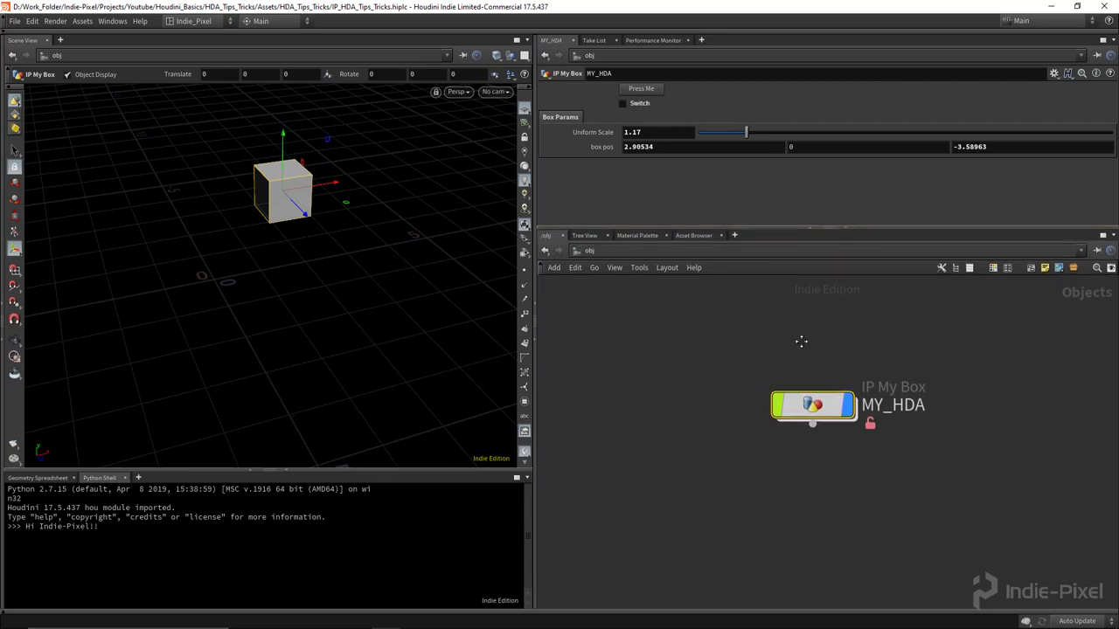